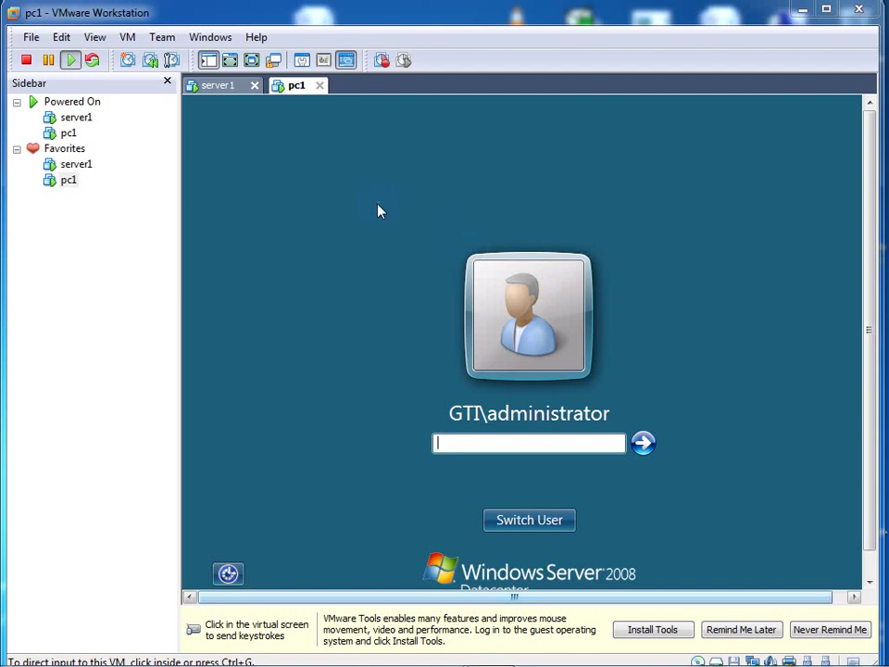
Step: Switch to the server1 machine and cancel its Shutdown Event Tracker prompt
{"action": "left_click", "coordinate": [228, 85]}
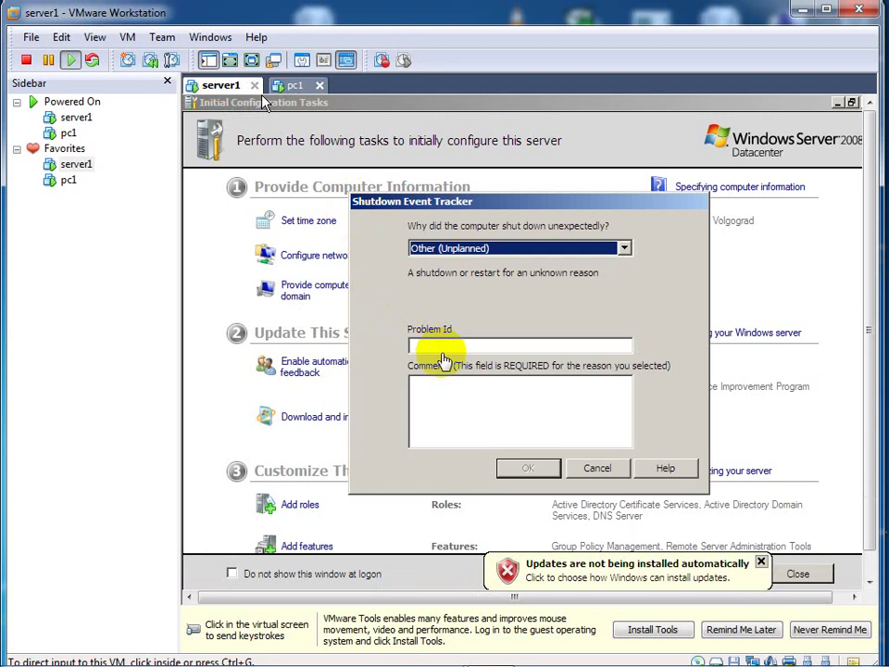
{"action": "left_click", "coordinate": [600, 470]}
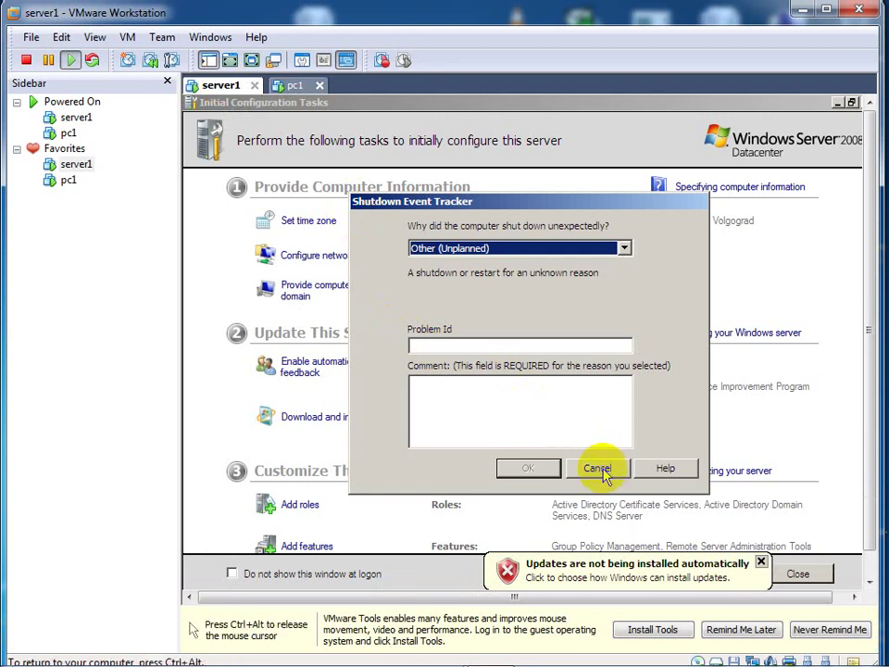
{"action": "left_click", "coordinate": [600, 468]}
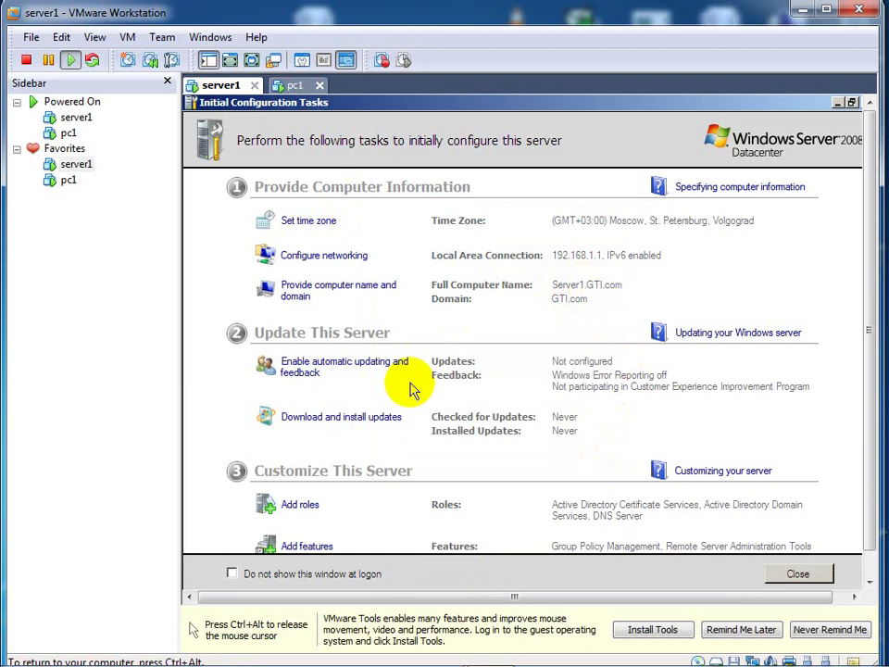
Step: Bring server1's guest taskbar into view and open its Start menu
{"action": "key", "text": "ctrl+alt"}
{"action": "left_click", "coordinate": [857, 582]}
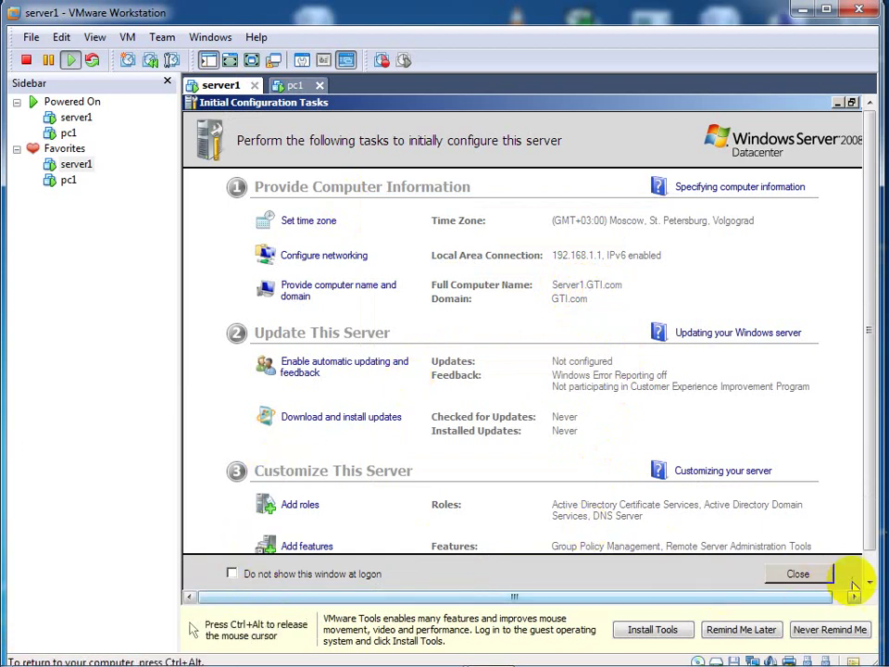
{"action": "key", "text": "ctrl+alt"}
{"action": "left_click", "coordinate": [545, 547]}
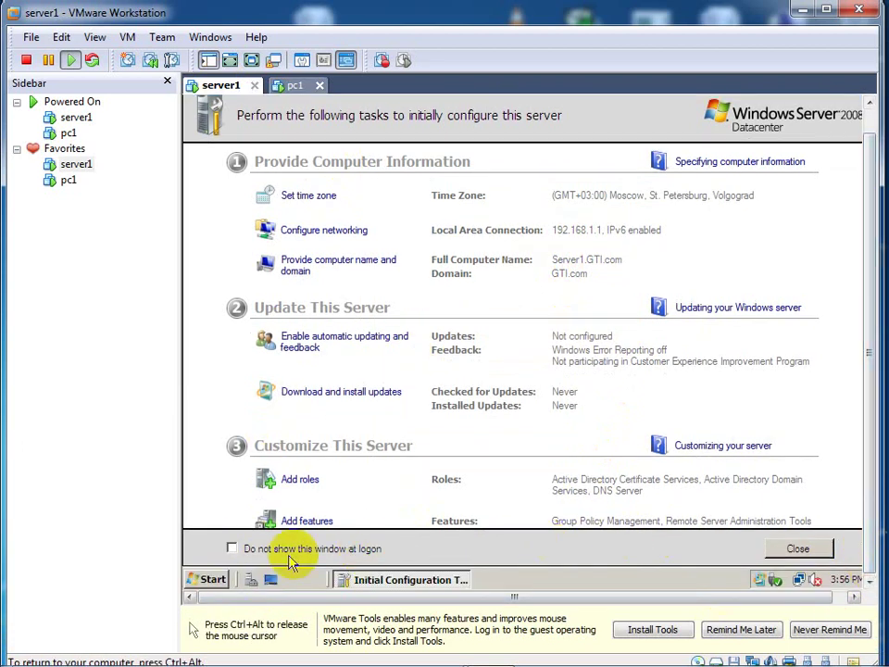
{"action": "left_click", "coordinate": [209, 579]}
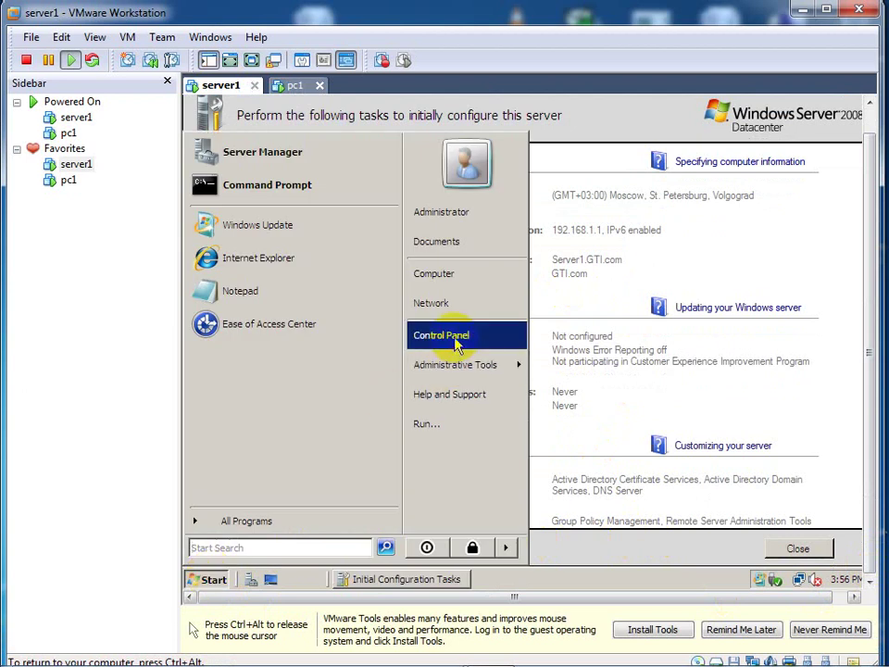
Step: Launch Active Directory Users and Computers and expand GTI.com to reveal H1, IBB.OU, J1 and TaizOU
{"action": "mouse_move", "coordinate": [458, 364]}
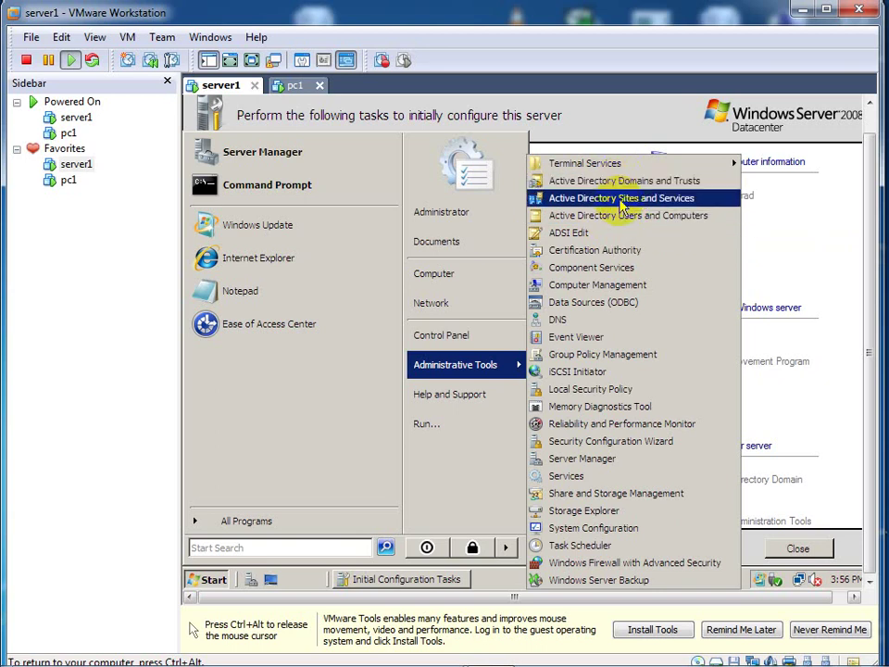
{"action": "left_click", "coordinate": [623, 219]}
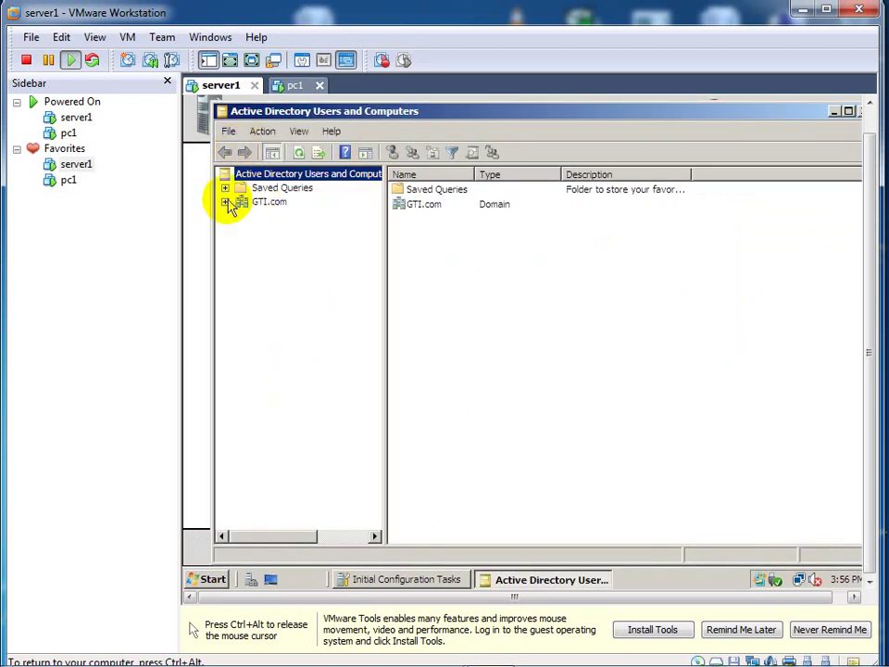
{"action": "left_click", "coordinate": [225, 202]}
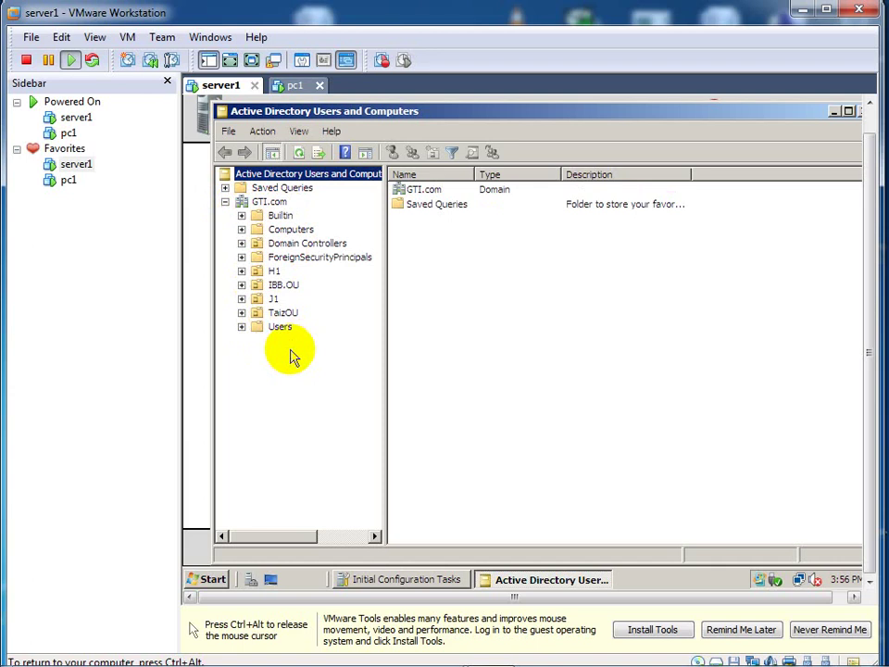
{"action": "key", "text": "ctrl+alt"}
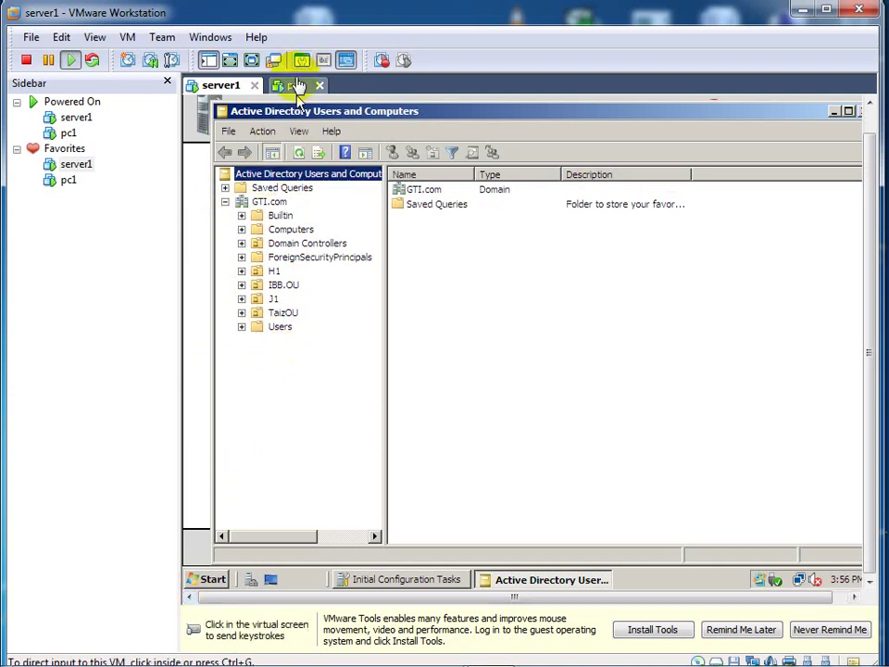
Step: Switch to pc1 and submit the domain administrator password at its logon screen
{"action": "left_click", "coordinate": [296, 85]}
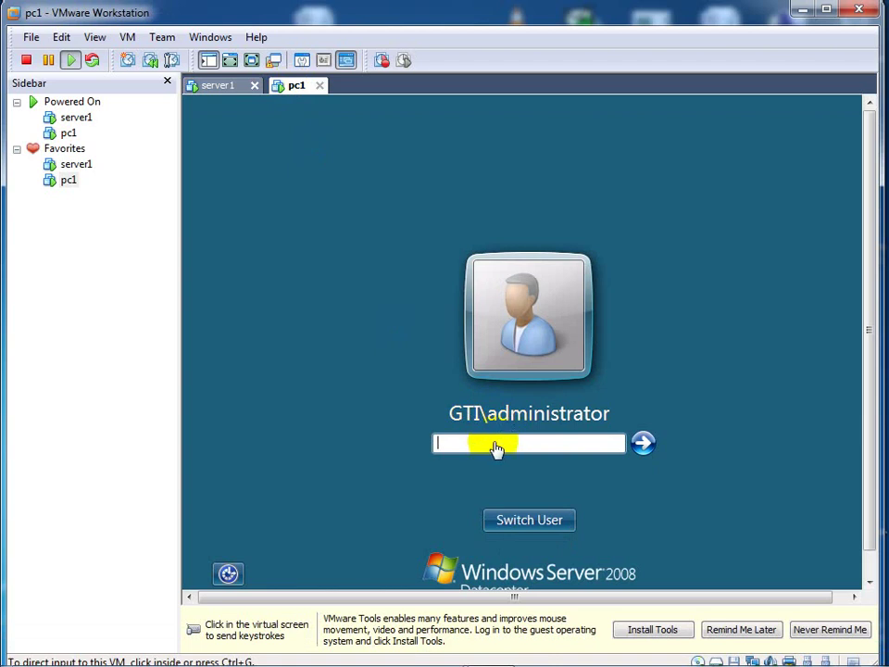
{"action": "left_click", "coordinate": [493, 442]}
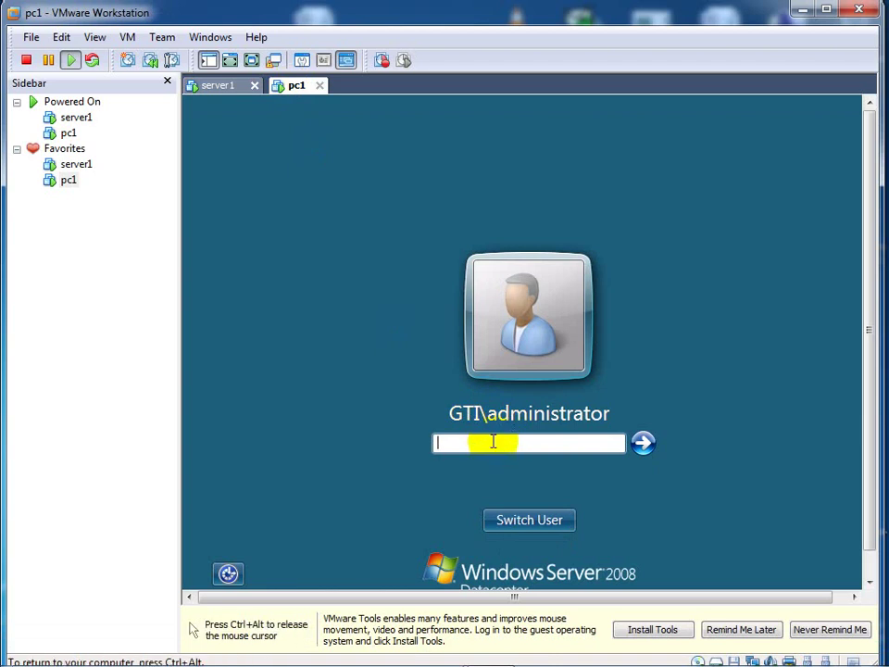
{"action": "type", "text": "•••••••••••"}
{"action": "key", "text": "Return"}
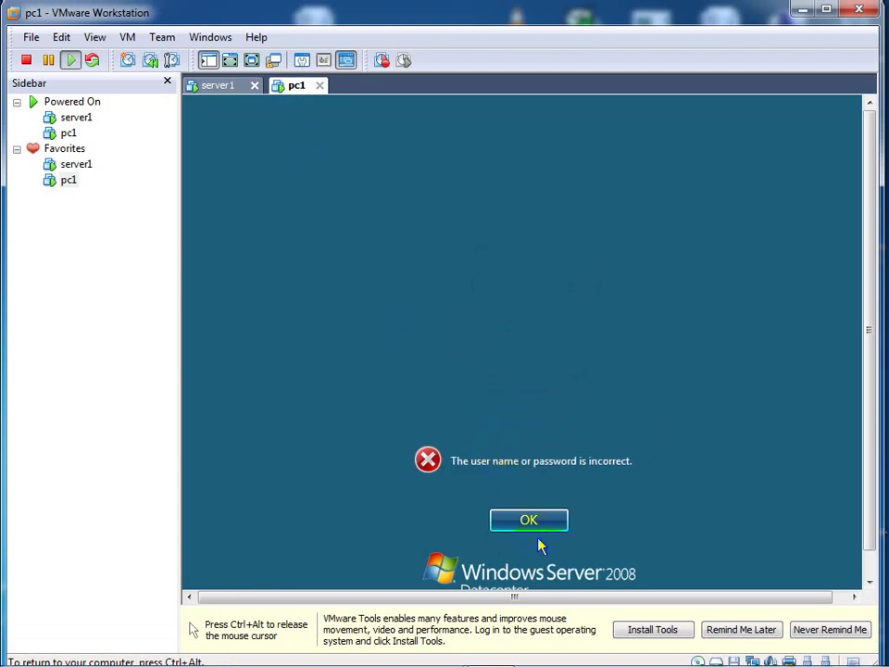
Step: Dismiss the logon error and retype the administrator password to reach pc1's desktop
{"action": "left_click", "coordinate": [532, 523]}
{"action": "left_click", "coordinate": [522, 443]}
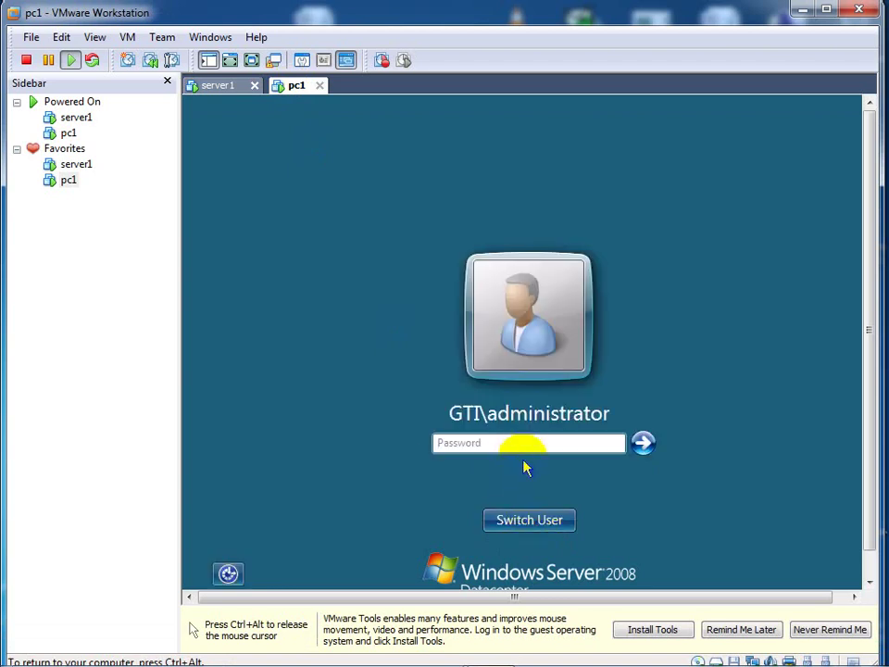
{"action": "type", "text": "••••"}
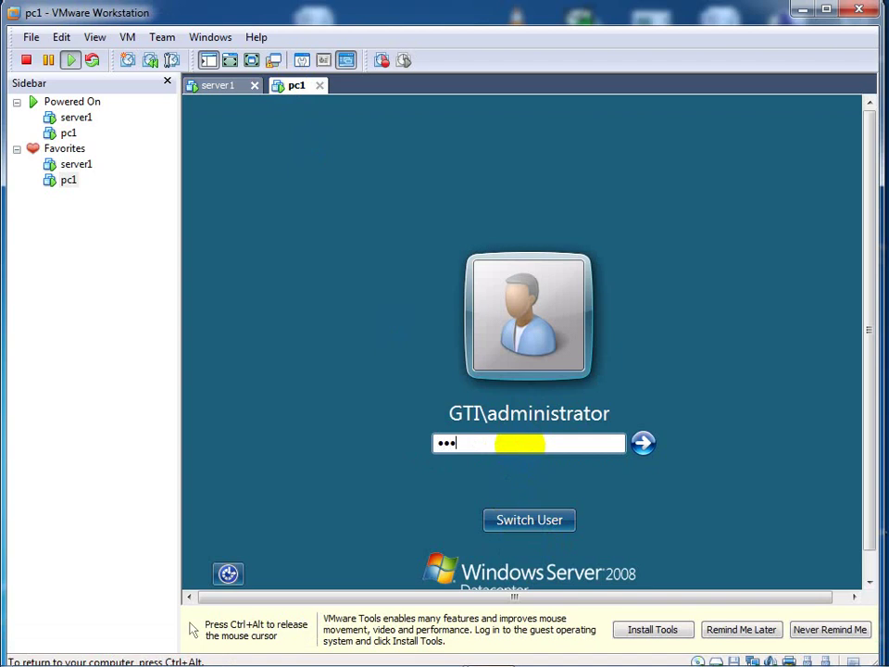
{"action": "type", "text": "••"}
{"action": "key", "text": "Return"}
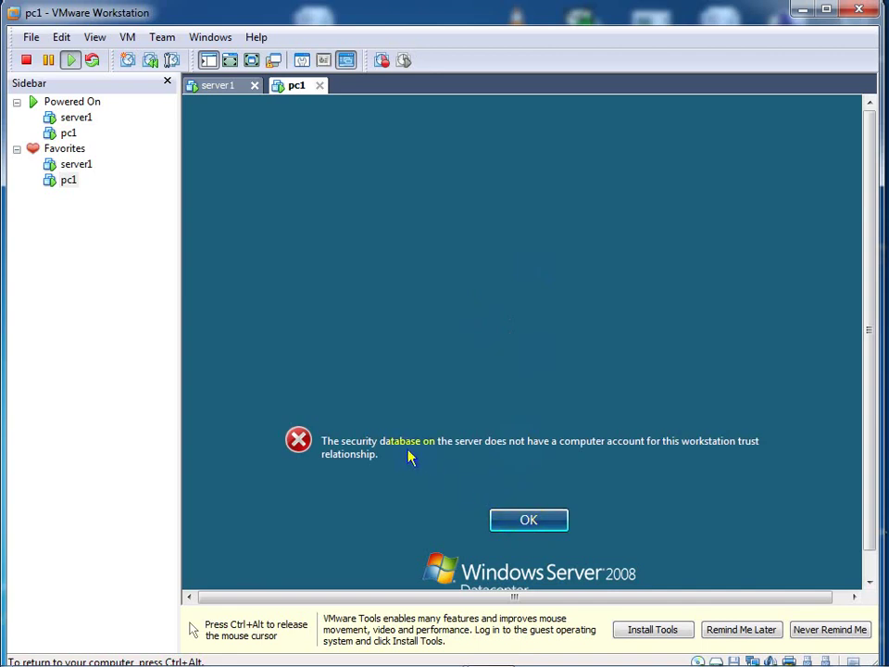
{"action": "key", "text": "ctrl+alt"}
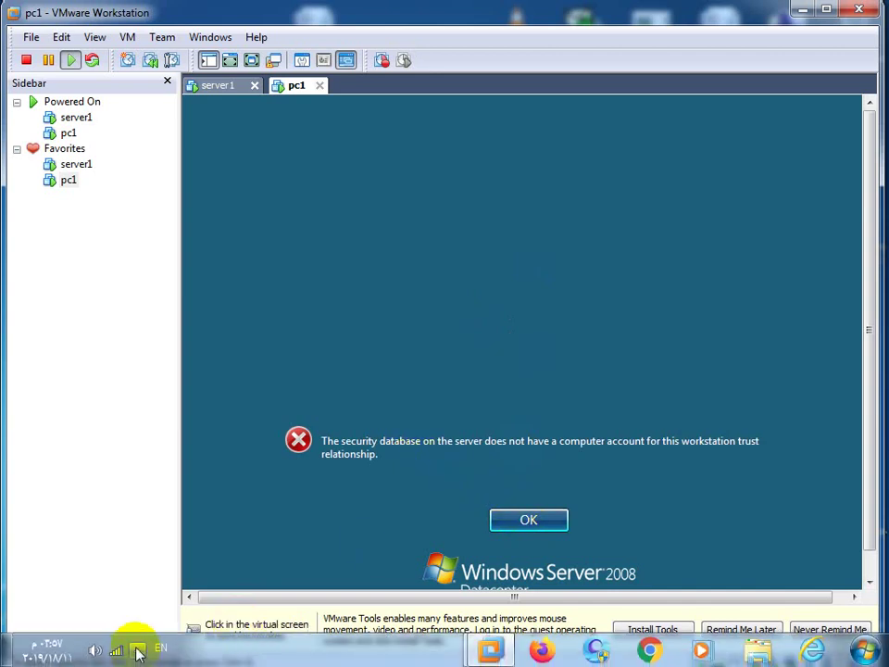
{"action": "left_click", "coordinate": [137, 653]}
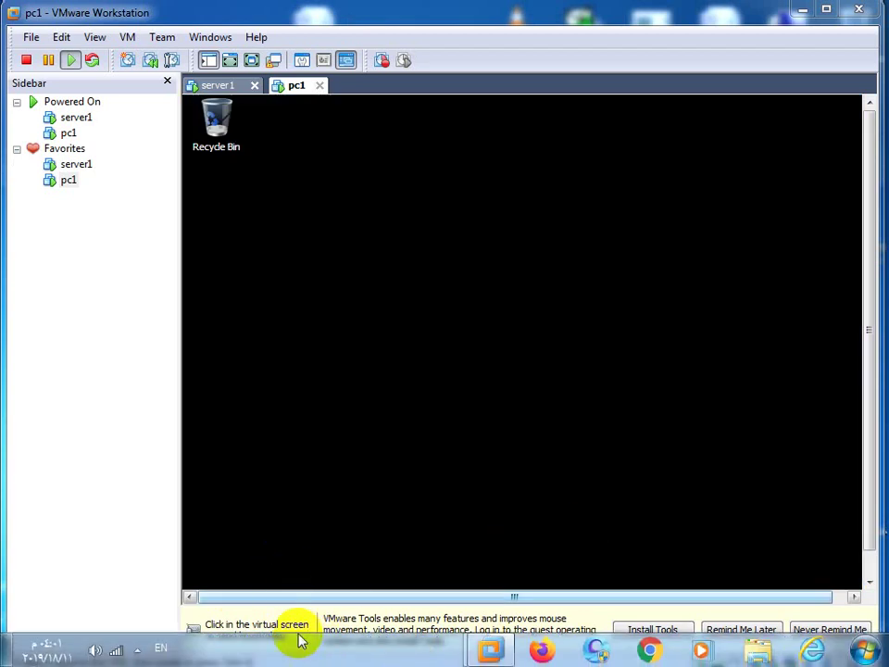
Step: Cancel pc1's Shutdown Event Tracker and go back to server1's Active Directory Users and Computers
{"action": "left_click", "coordinate": [138, 652]}
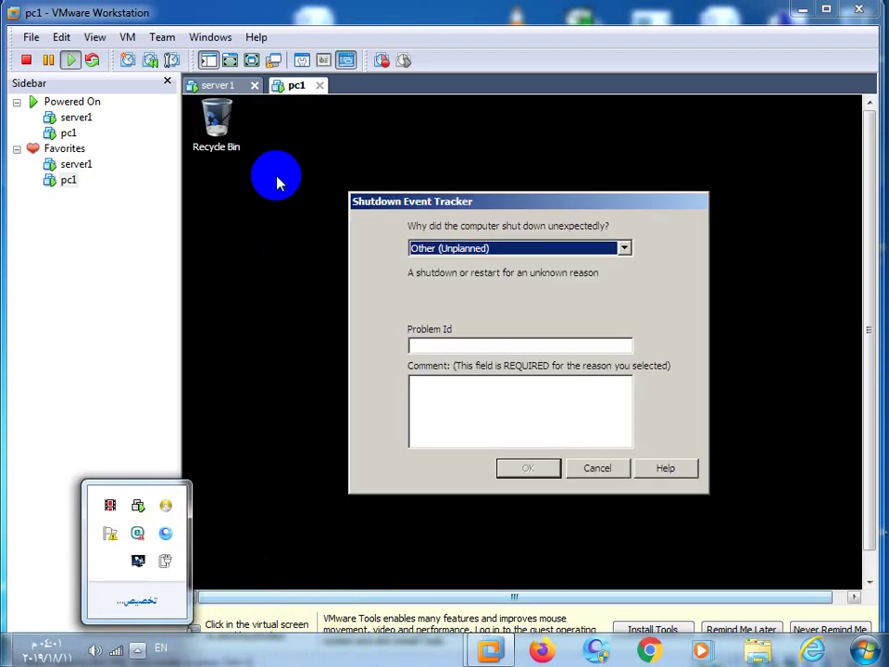
{"action": "left_click", "coordinate": [595, 469]}
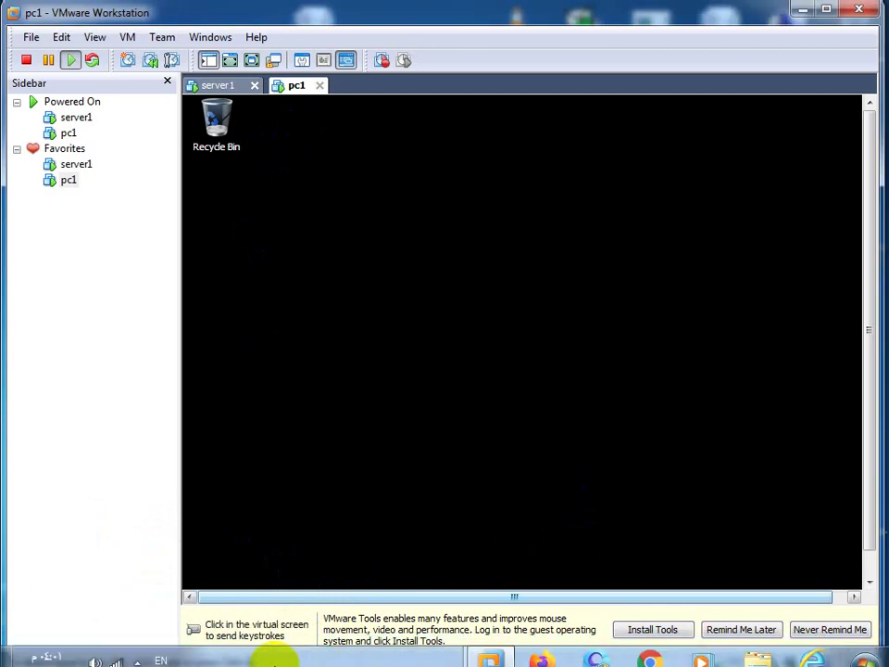
{"action": "left_click", "coordinate": [239, 580]}
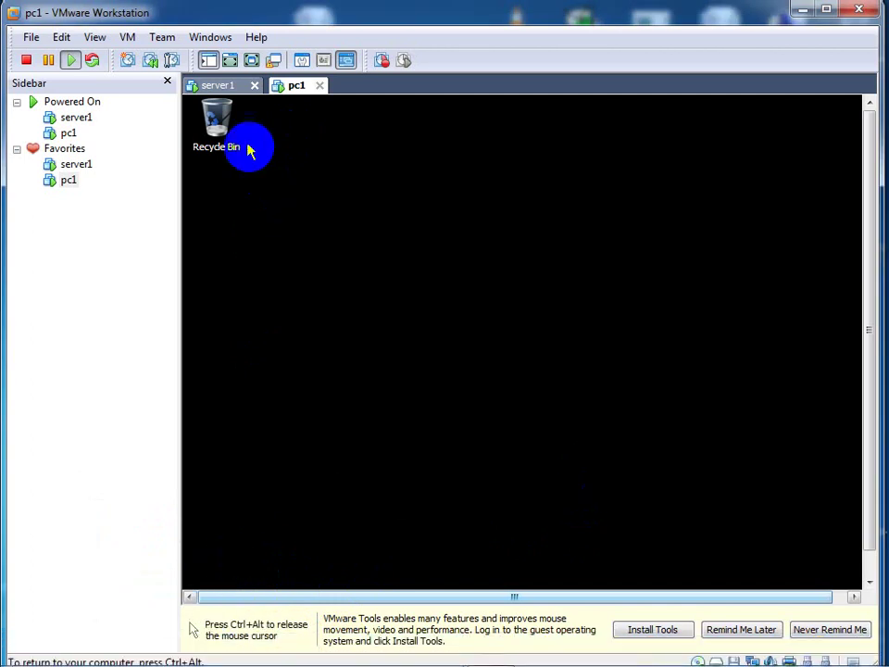
{"action": "left_click", "coordinate": [218, 87]}
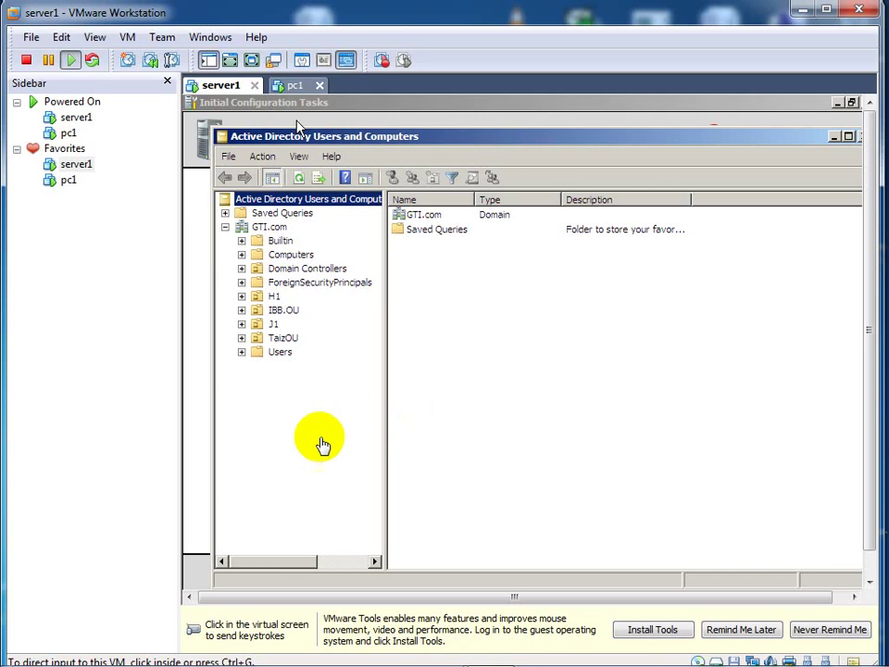
Step: Launch the Certification Authority console from server1's Administrative Tools menu
{"action": "mouse_move", "coordinate": [221, 660]}
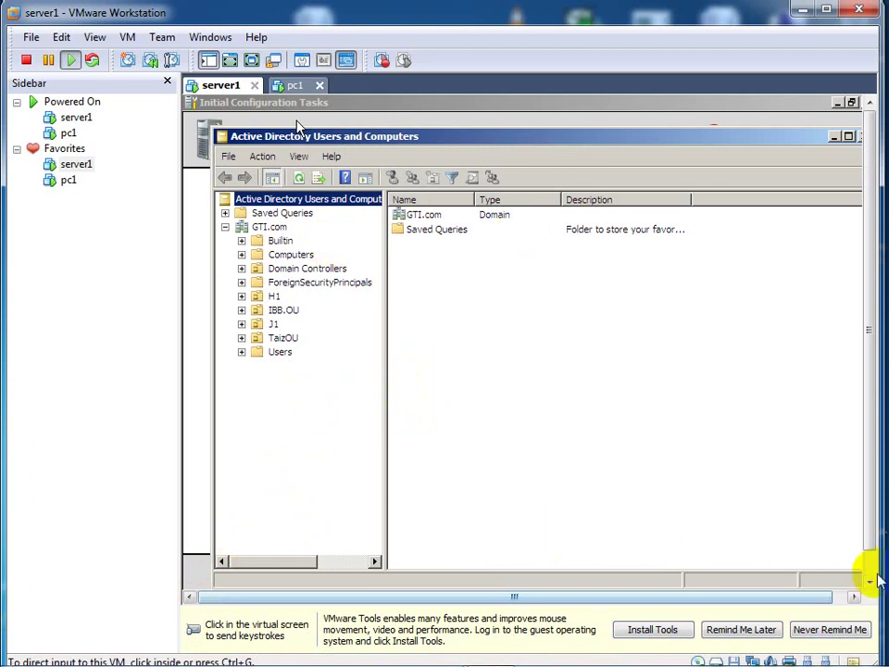
{"action": "mouse_move", "coordinate": [873, 575]}
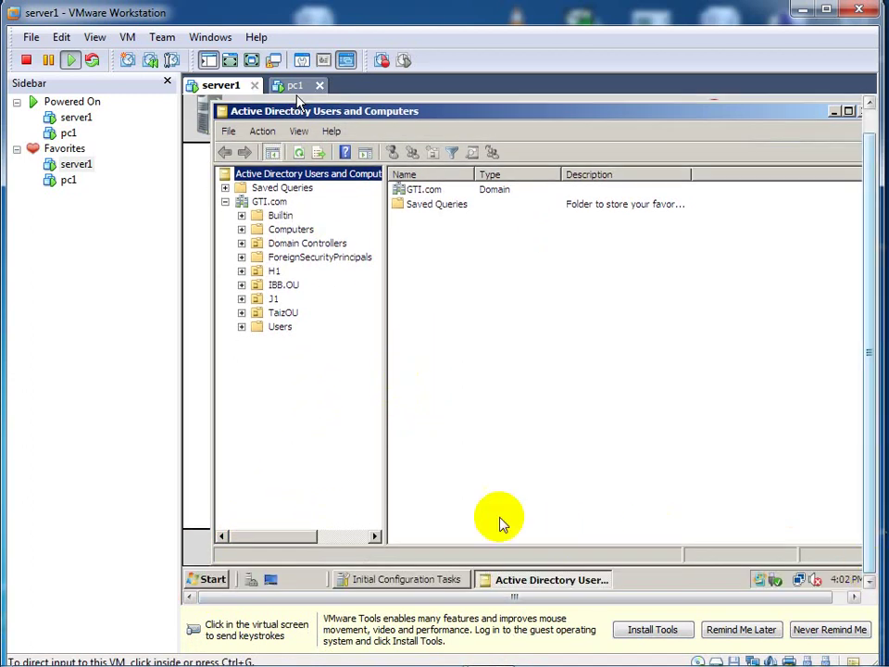
{"action": "left_click", "coordinate": [212, 579]}
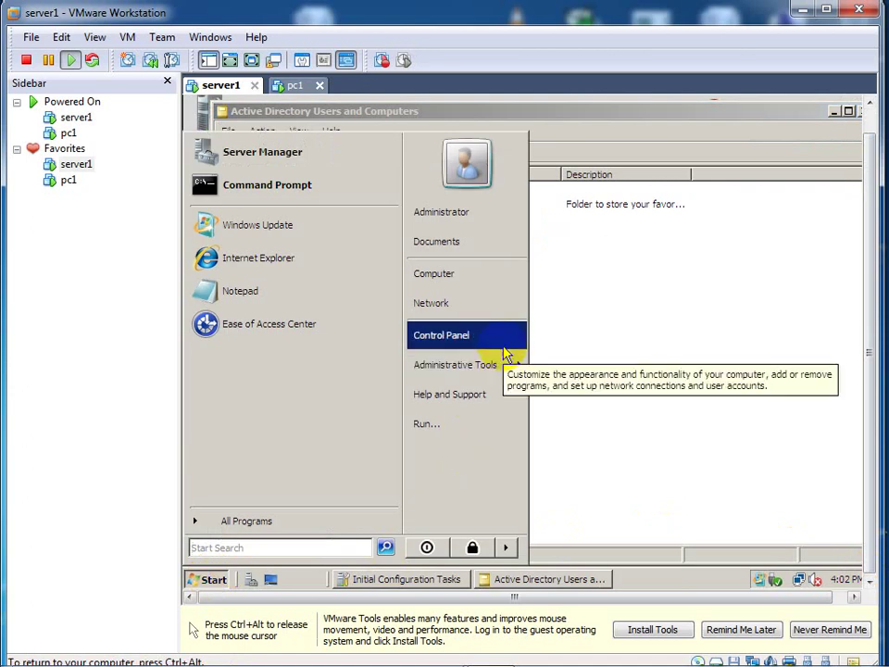
{"action": "mouse_move", "coordinate": [501, 367]}
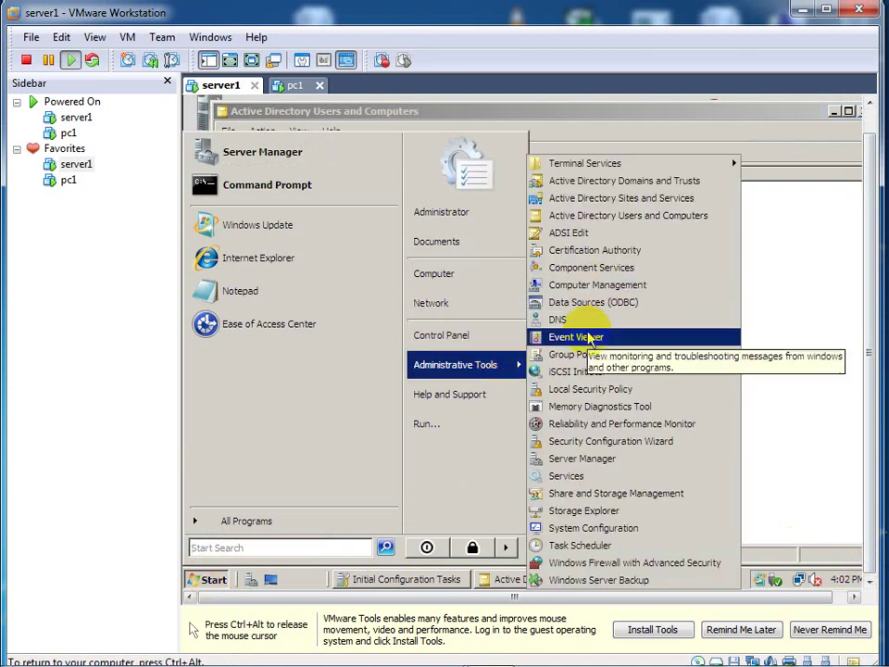
{"action": "left_click", "coordinate": [593, 250]}
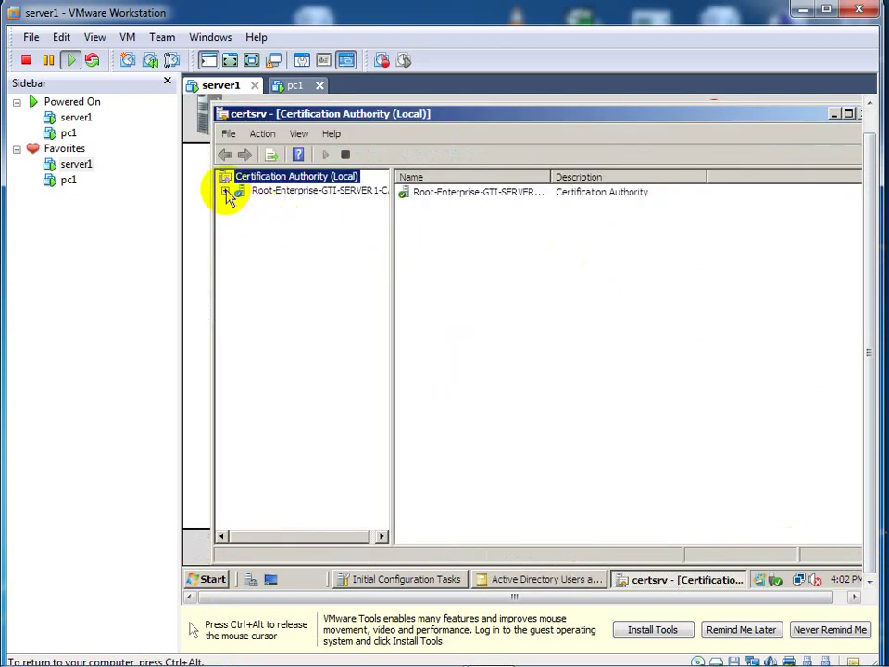
Step: Expand Root-Enterprise-GTI-SERVER1 and choose Manage on Certificate Templates to open the templates console
{"action": "left_click", "coordinate": [226, 191]}
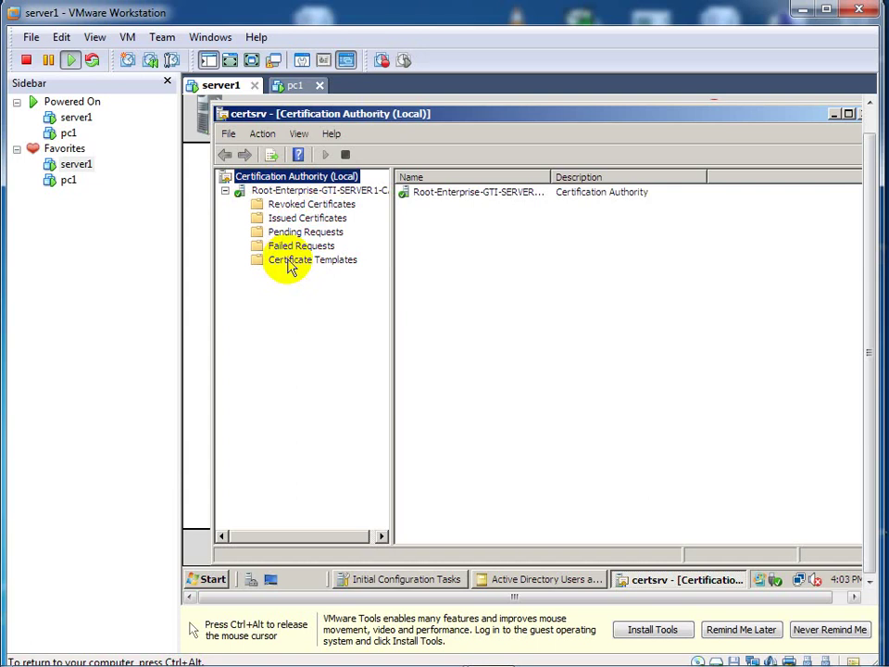
{"action": "left_click", "coordinate": [290, 263]}
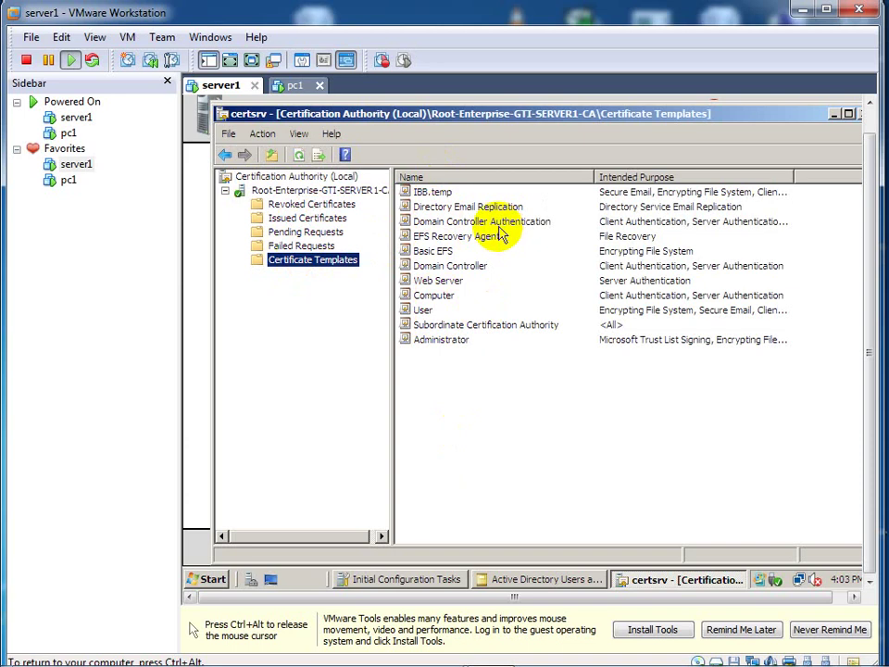
{"action": "right_click", "coordinate": [321, 265]}
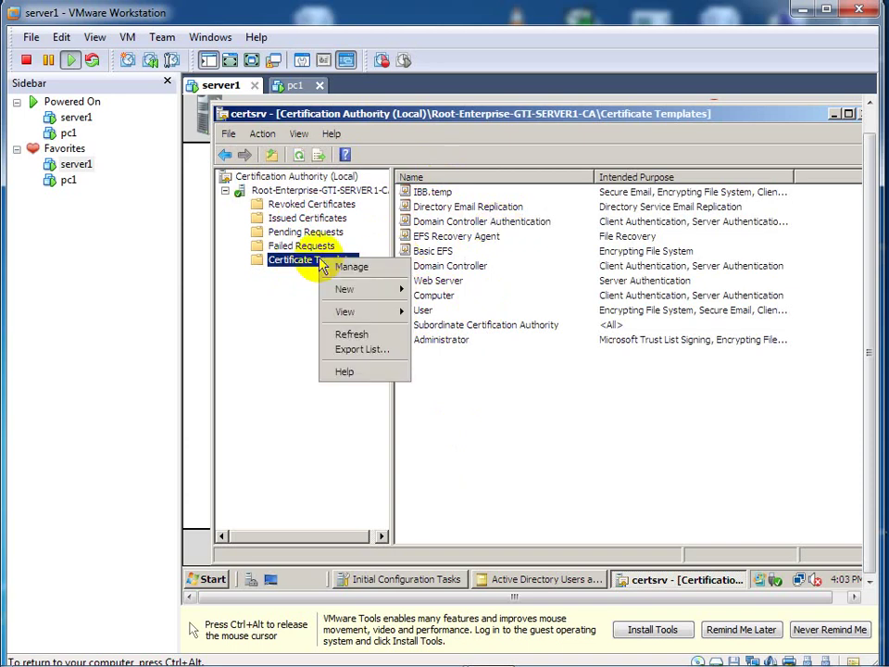
{"action": "left_click", "coordinate": [345, 267]}
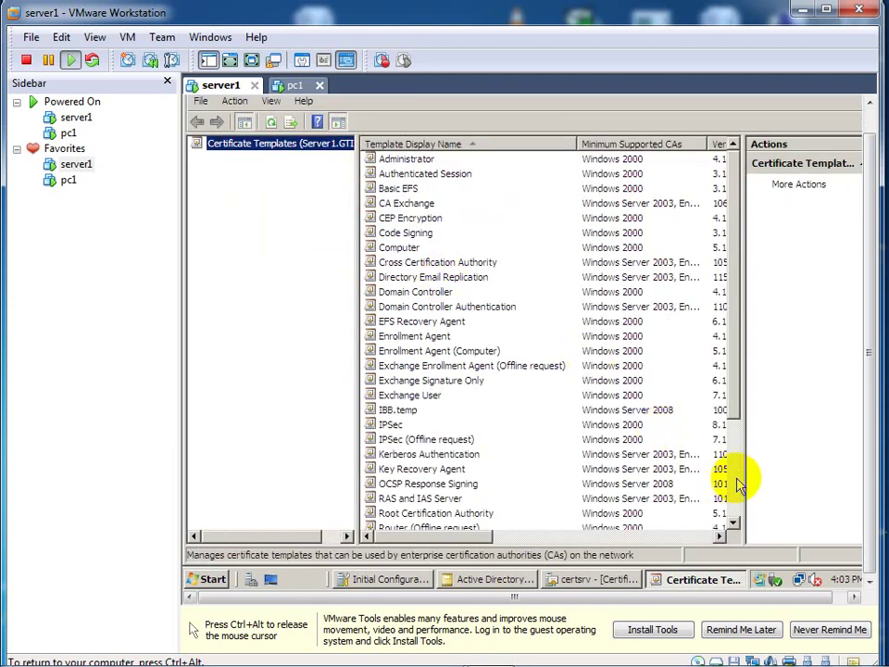
Step: Choose Duplicate Template on the User certificate template
{"action": "scroll", "coordinate": [738, 484], "scroll_direction": "down", "scroll_amount": 3}
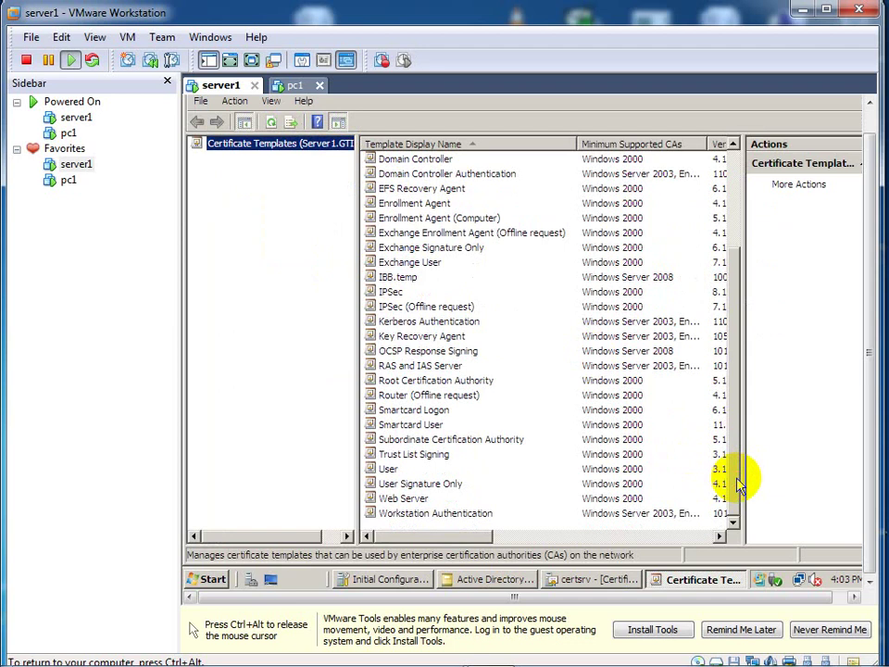
{"action": "left_click", "coordinate": [394, 473]}
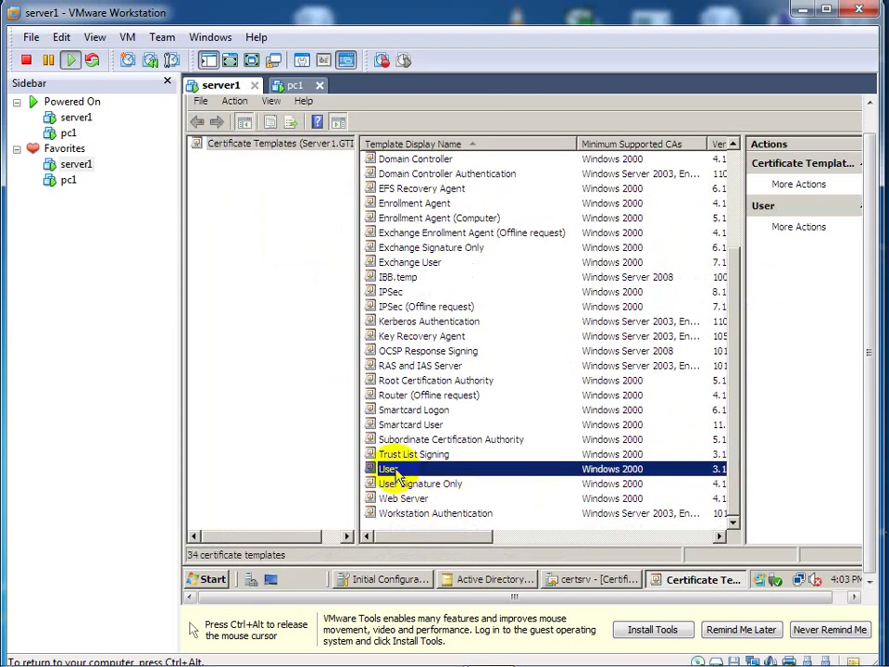
{"action": "right_click", "coordinate": [394, 473]}
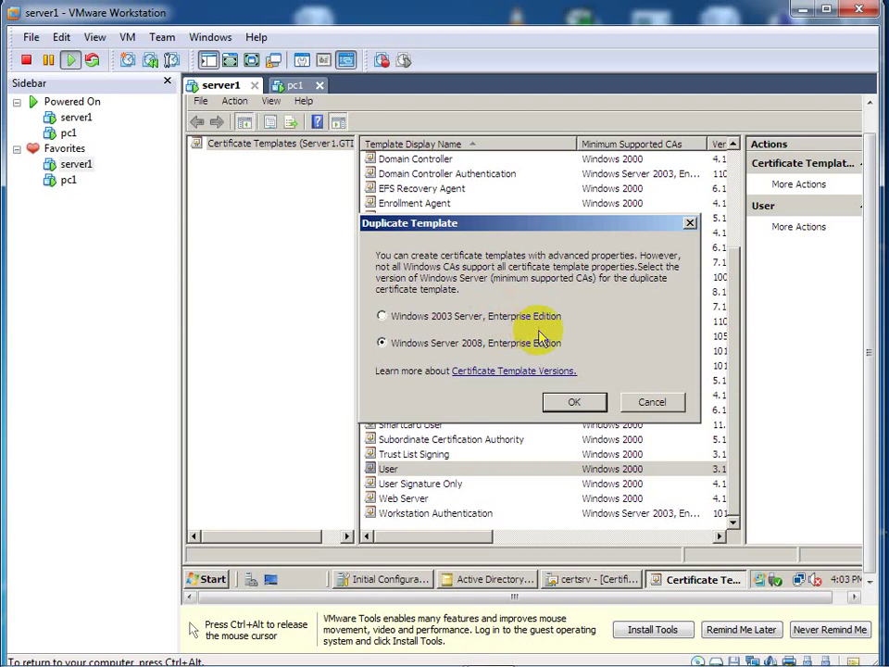
Step: Confirm a Windows Server 2008, Enterprise Edition duplicate of the User template
{"action": "left_click", "coordinate": [574, 401]}
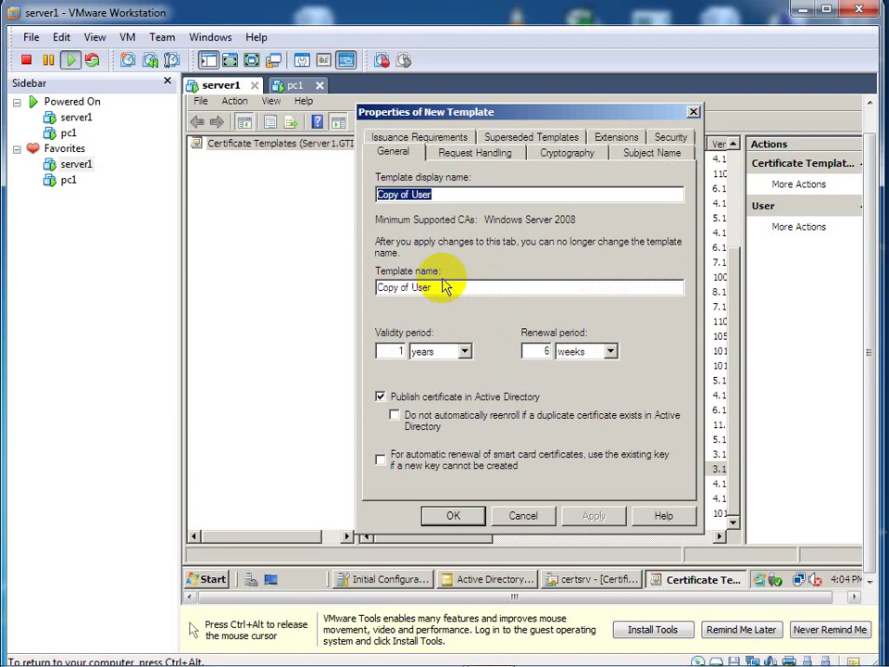
Step: Enter 'Sanaa.temp' as the template display name and view the Request Handling settings
{"action": "type", "text": "Sanaa"}
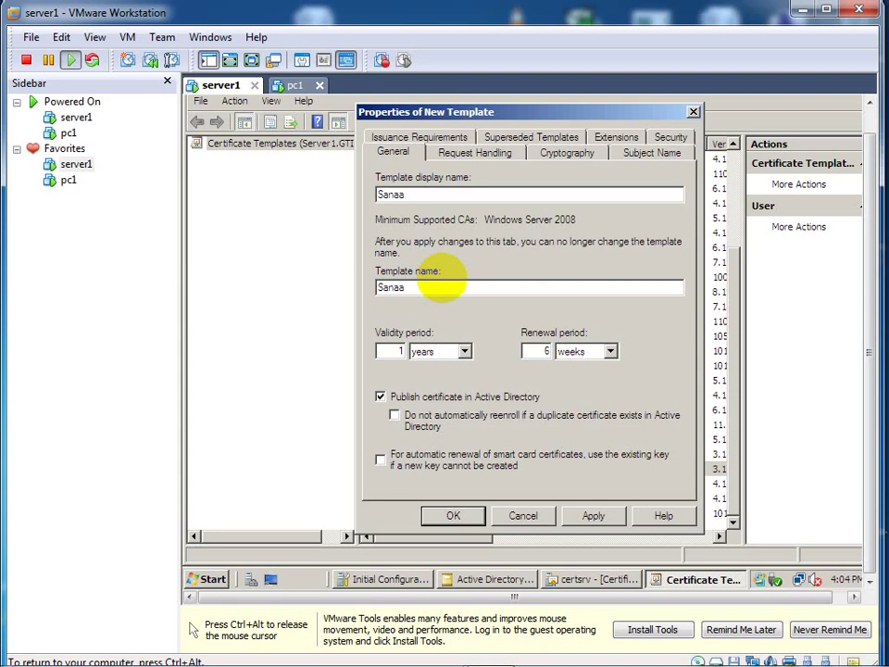
{"action": "type", "text": ".temp"}
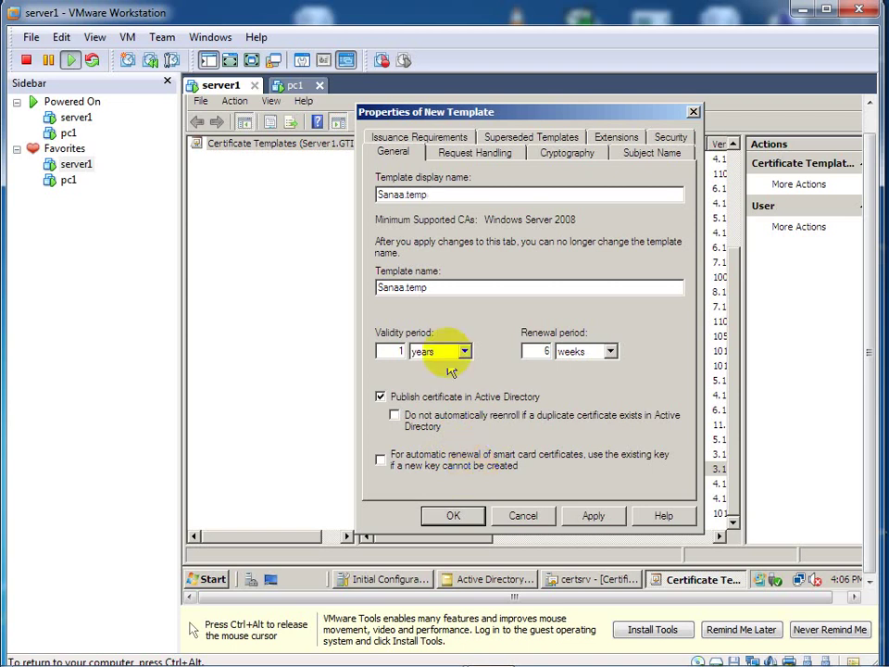
{"action": "left_click", "coordinate": [477, 152]}
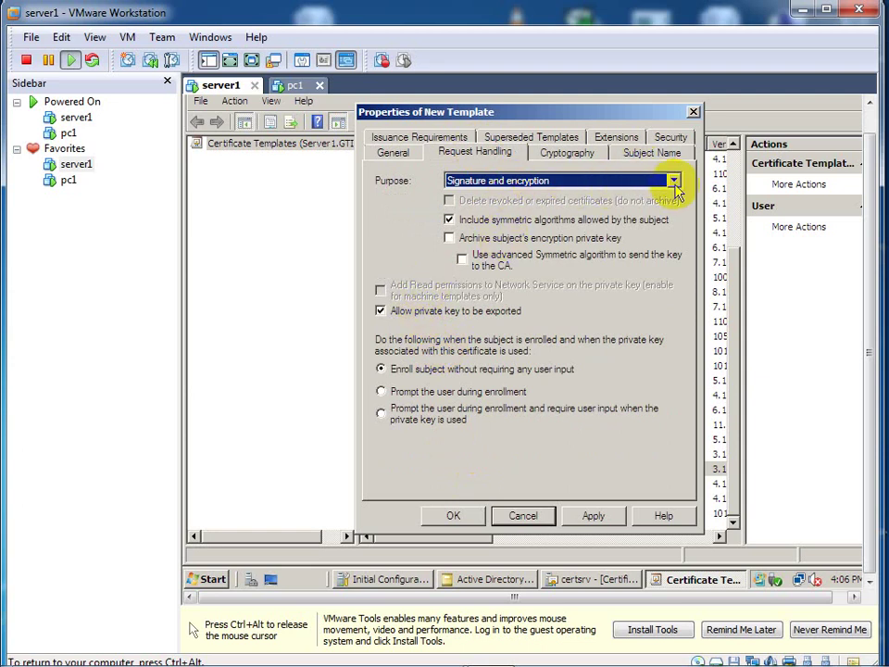
{"action": "left_click", "coordinate": [674, 182]}
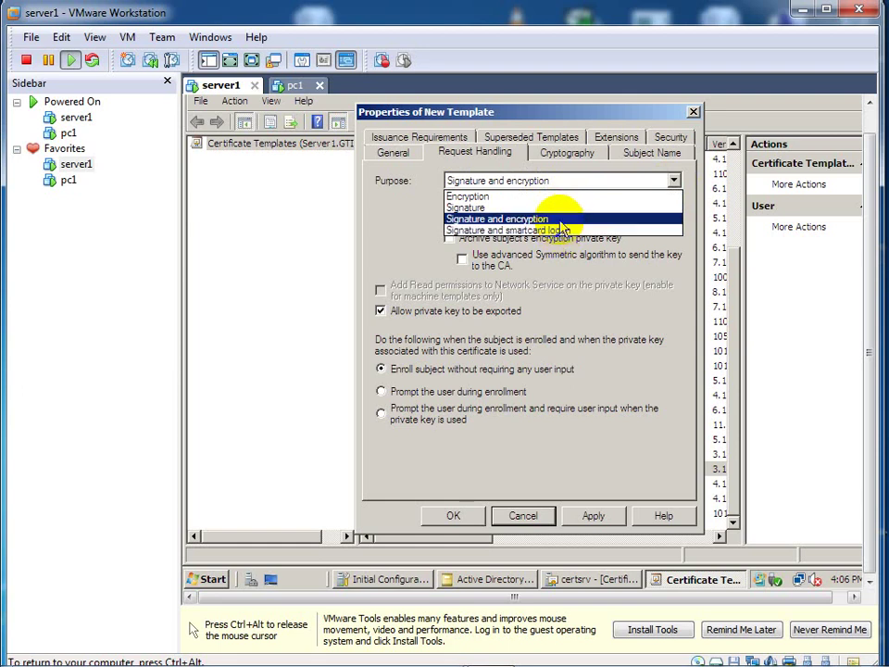
{"action": "left_click", "coordinate": [518, 218]}
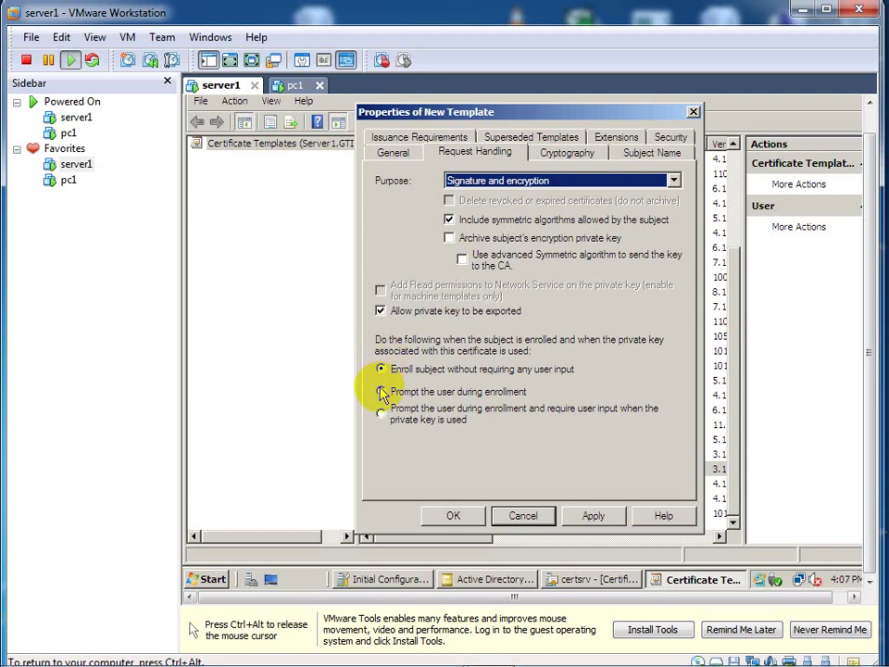
Step: Set Sanaa.temp to enroll subjects without user input, keeping private key export allowed
{"action": "left_click", "coordinate": [381, 392]}
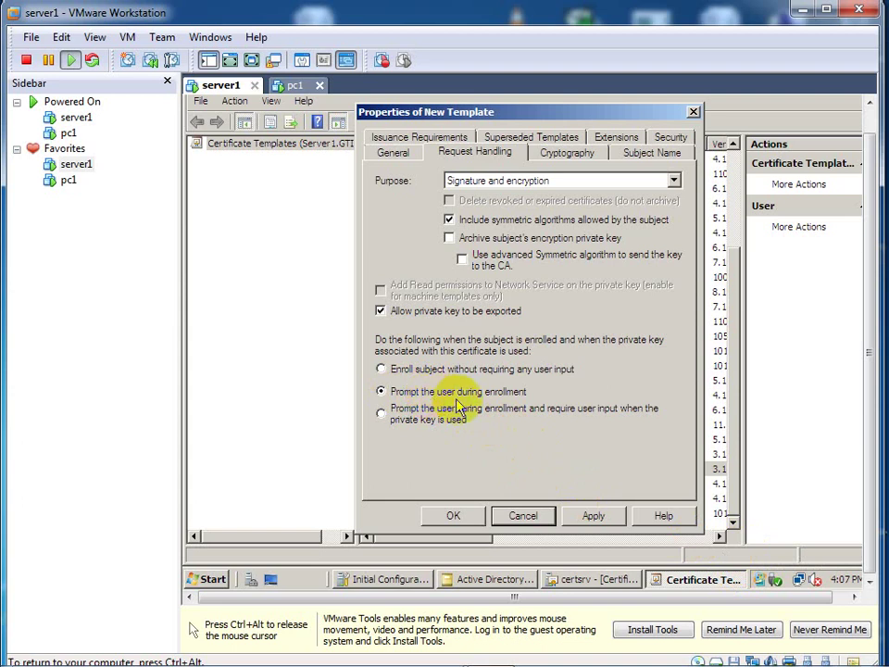
{"action": "left_click", "coordinate": [683, 580]}
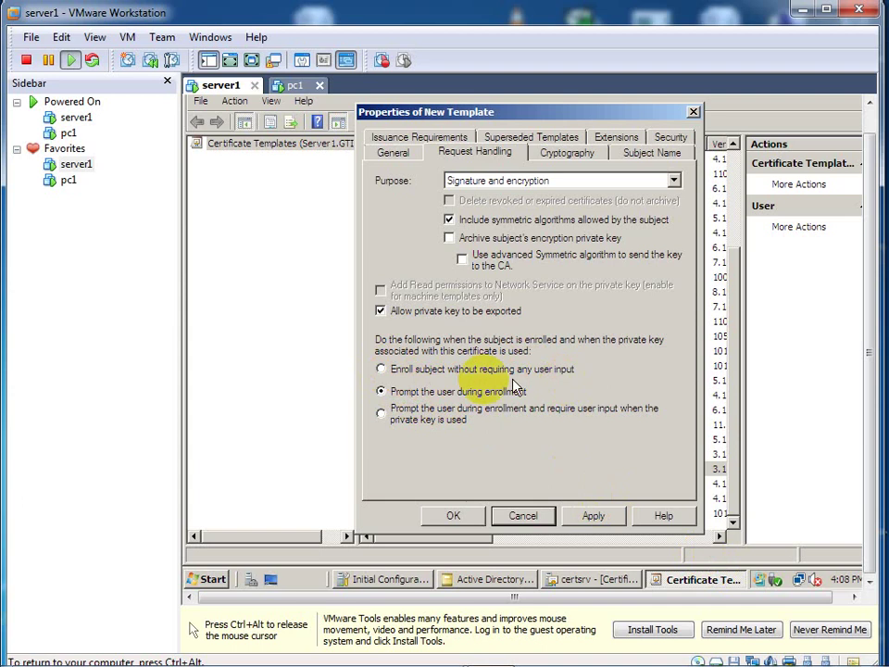
{"action": "left_click", "coordinate": [381, 369]}
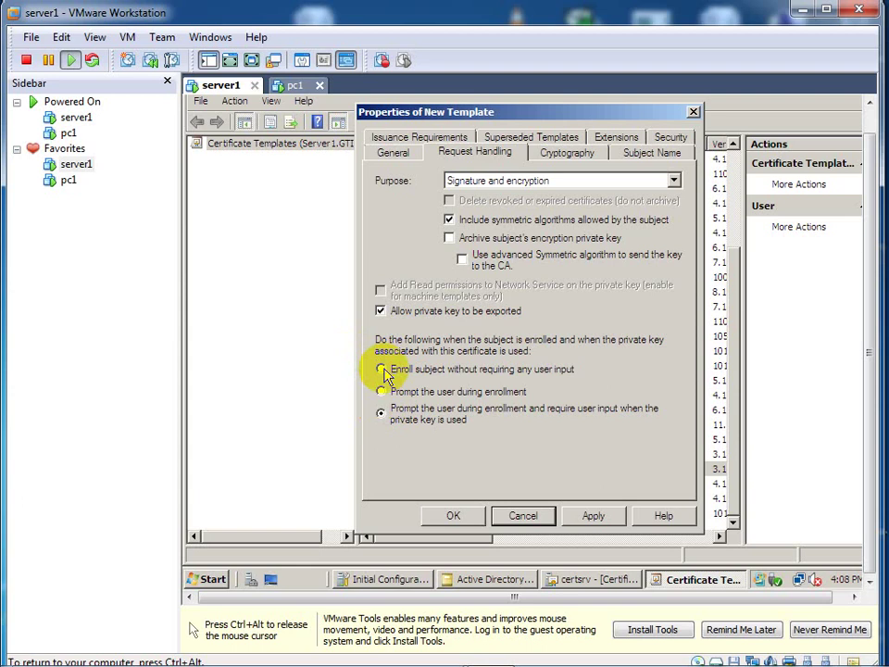
{"action": "left_click", "coordinate": [381, 369]}
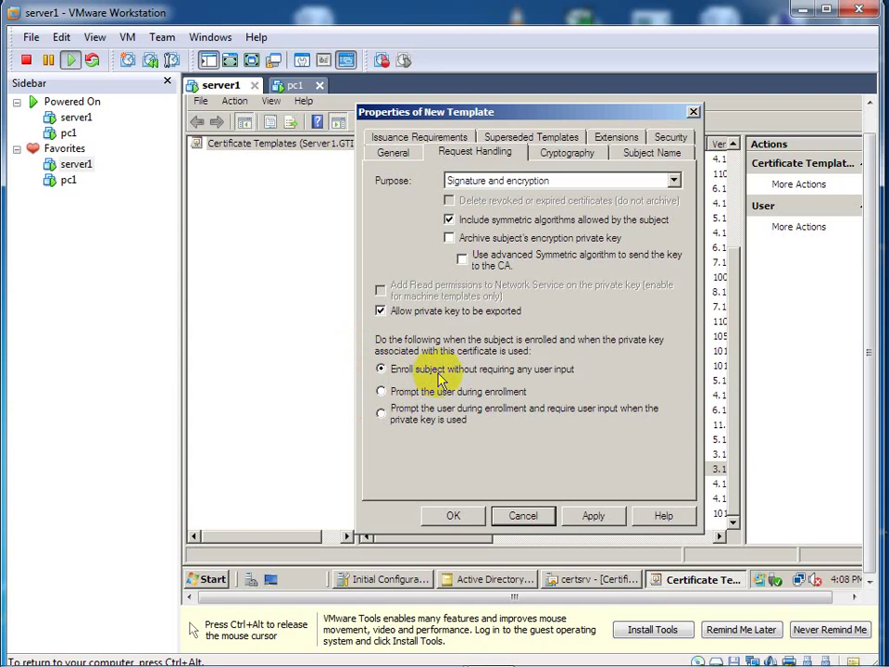
{"action": "left_click", "coordinate": [381, 393]}
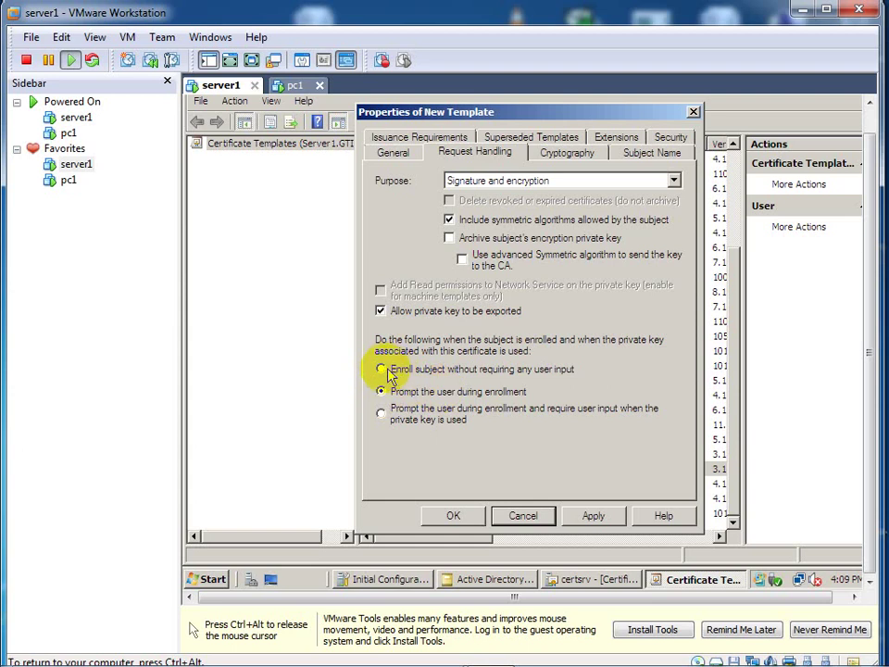
{"action": "left_click", "coordinate": [380, 368]}
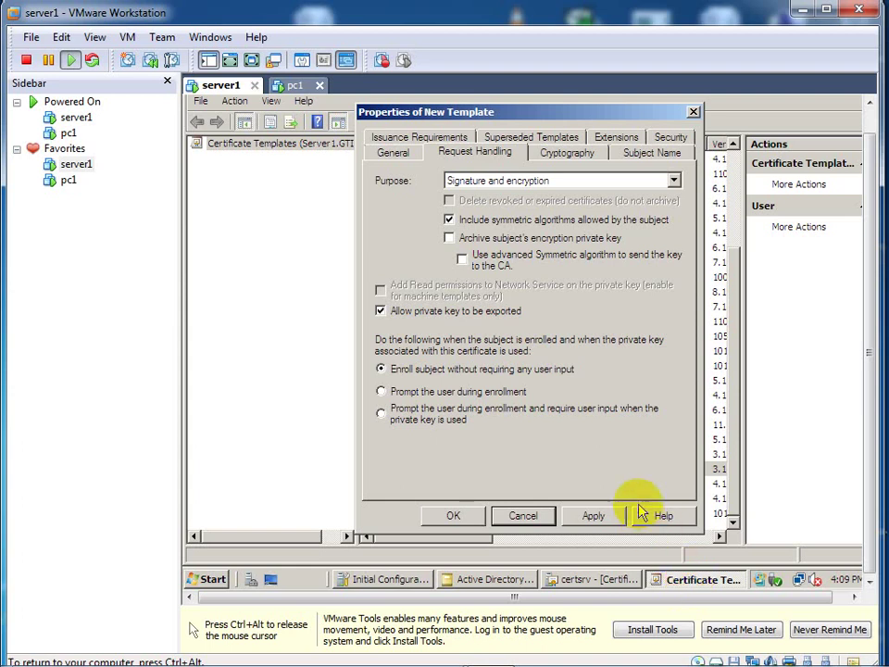
{"action": "left_click", "coordinate": [205, 579]}
{"action": "left_click", "coordinate": [582, 437]}
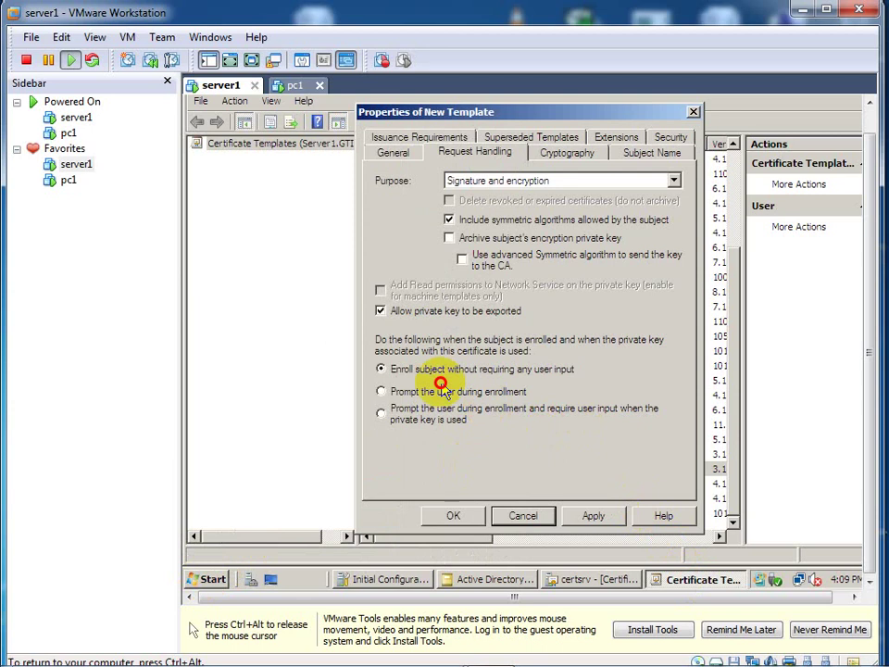
Step: View the root CA's Issued Certificates, then return to the new template's Request Handling properties
{"action": "left_click", "coordinate": [206, 579]}
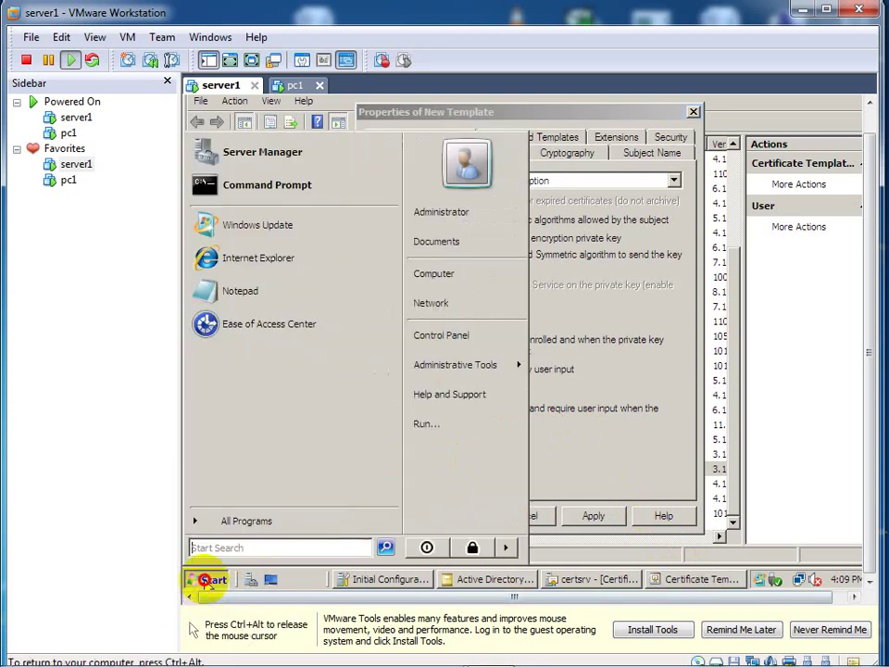
{"action": "mouse_move", "coordinate": [466, 371]}
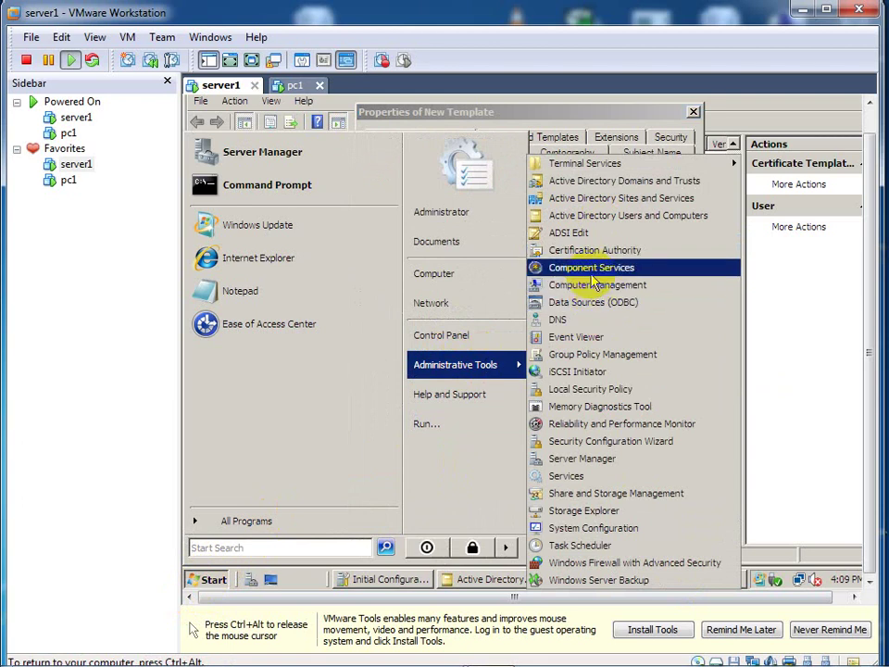
{"action": "left_click", "coordinate": [594, 251]}
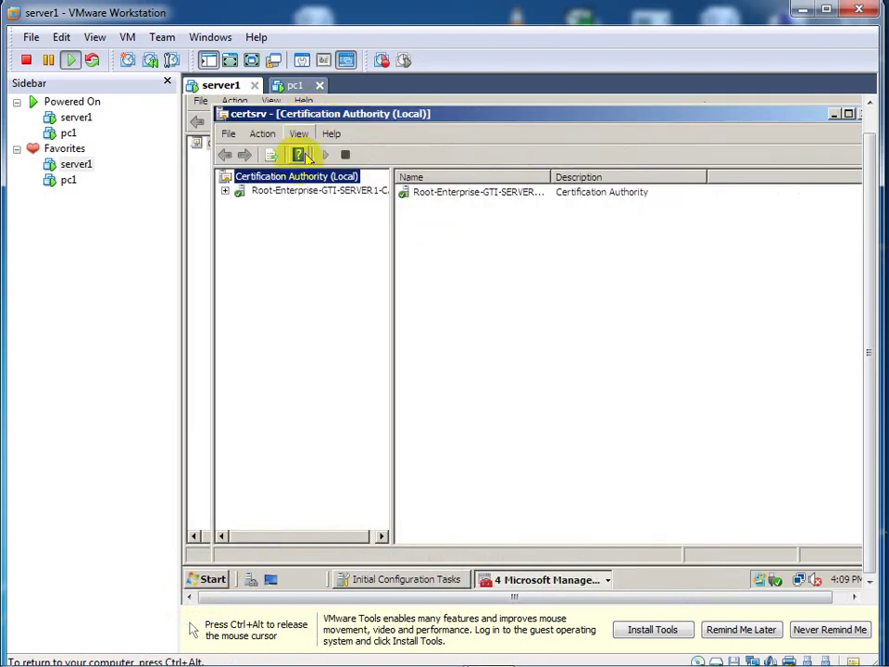
{"action": "left_click", "coordinate": [225, 190]}
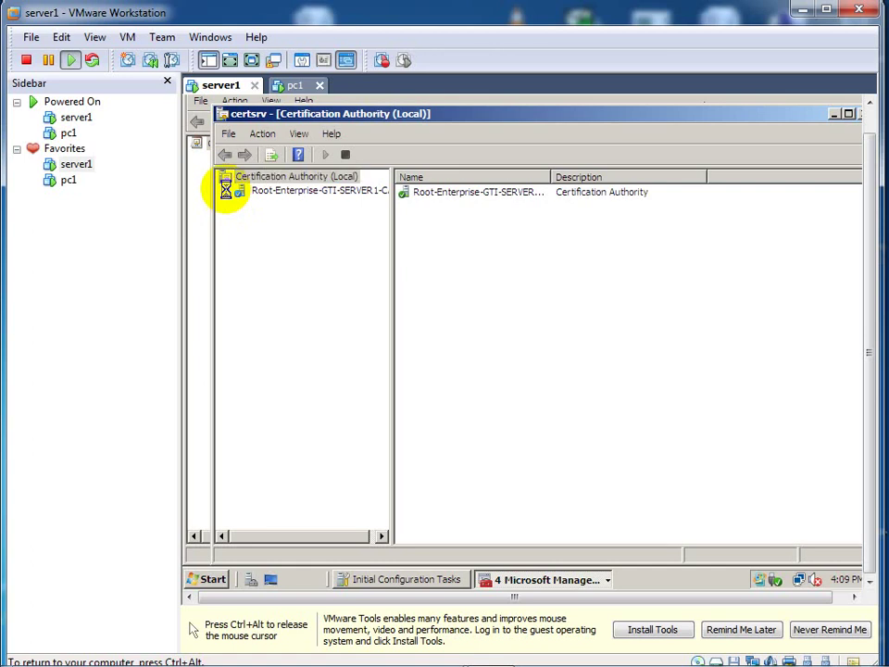
{"action": "left_click", "coordinate": [280, 218]}
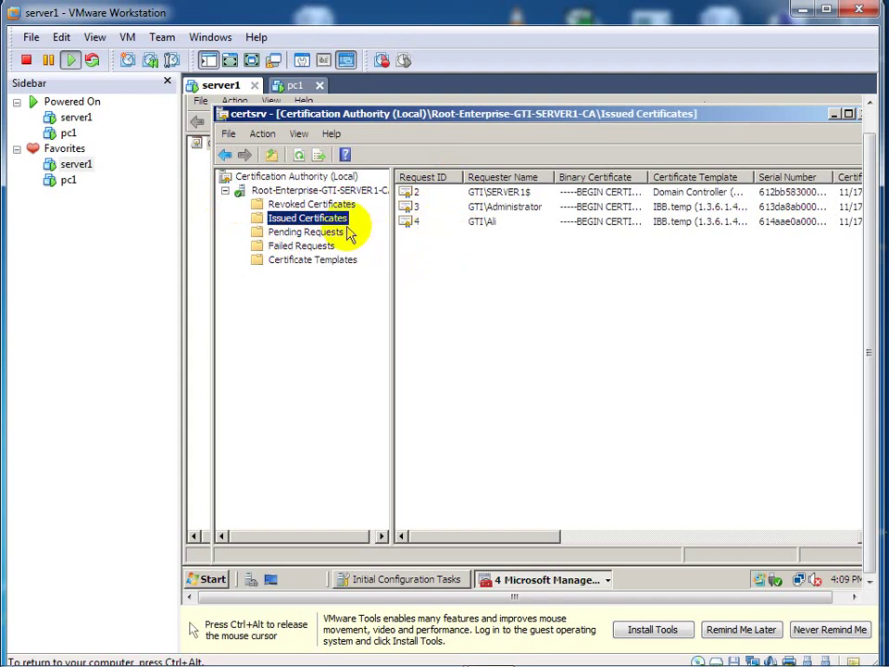
{"action": "left_click", "coordinate": [832, 114]}
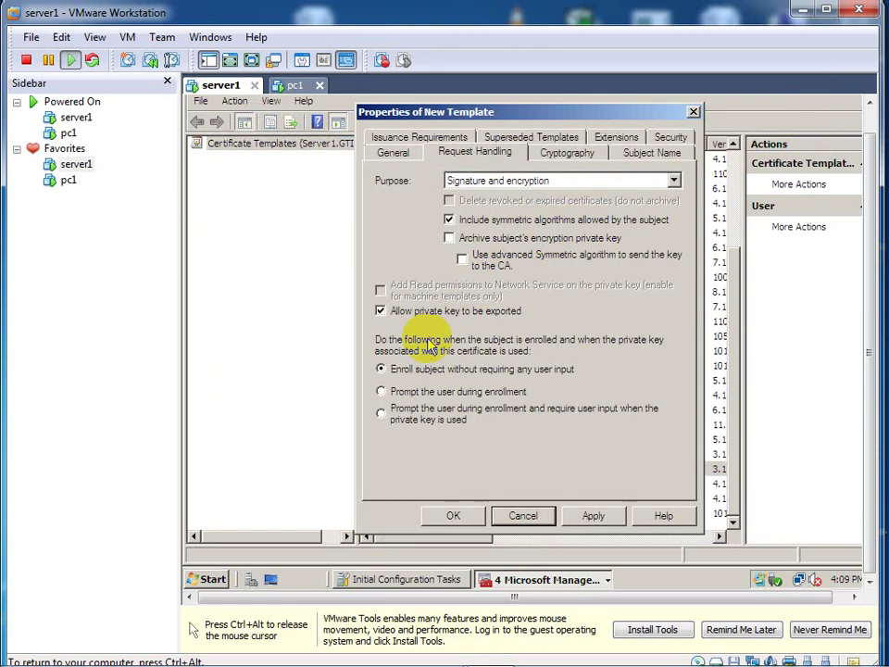
Step: Choose 'Prompt the user during enrollment', review Cryptography and Subject Name, and close the template properties
{"action": "left_click", "coordinate": [383, 392]}
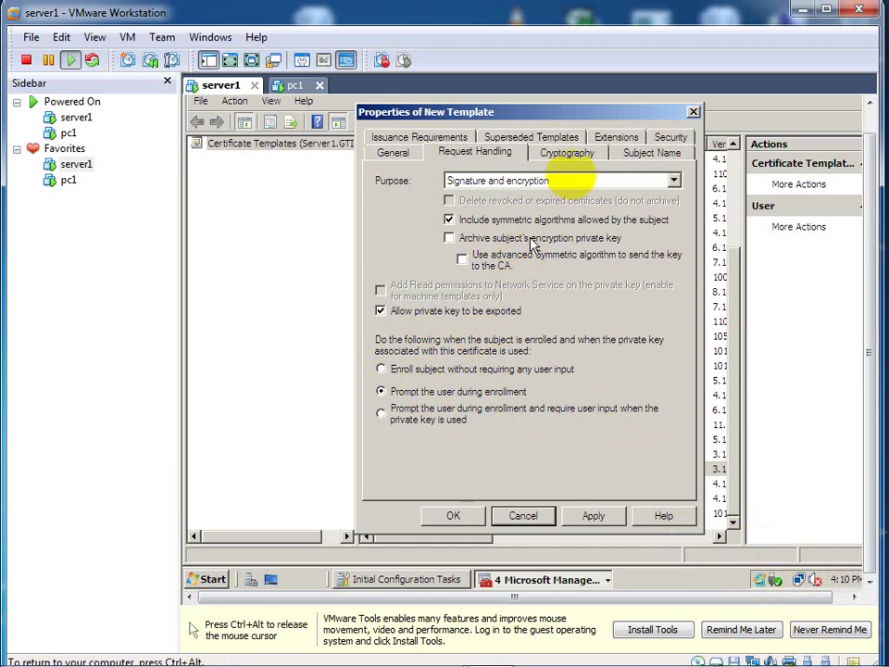
{"action": "left_click", "coordinate": [575, 155]}
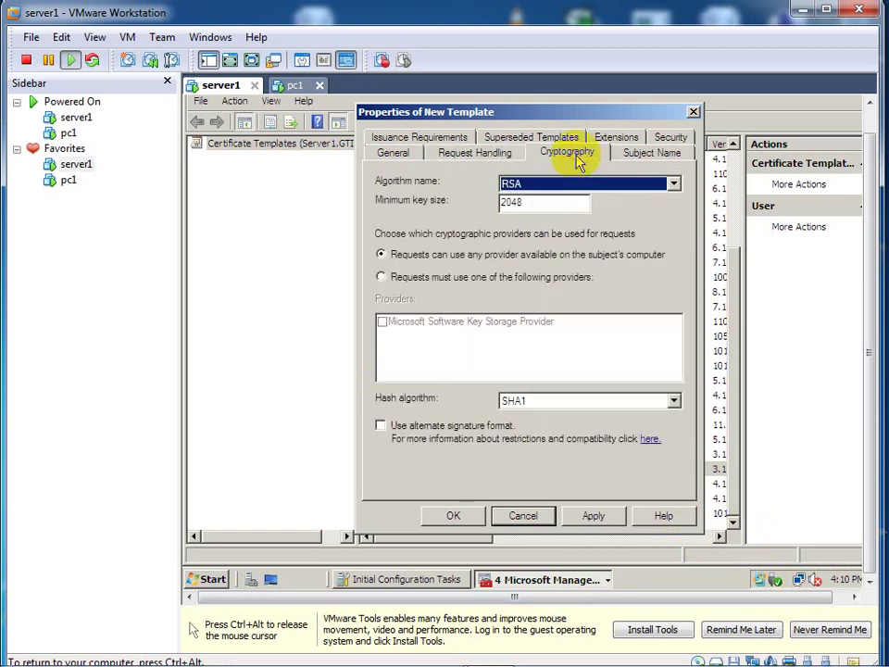
{"action": "left_click", "coordinate": [641, 156]}
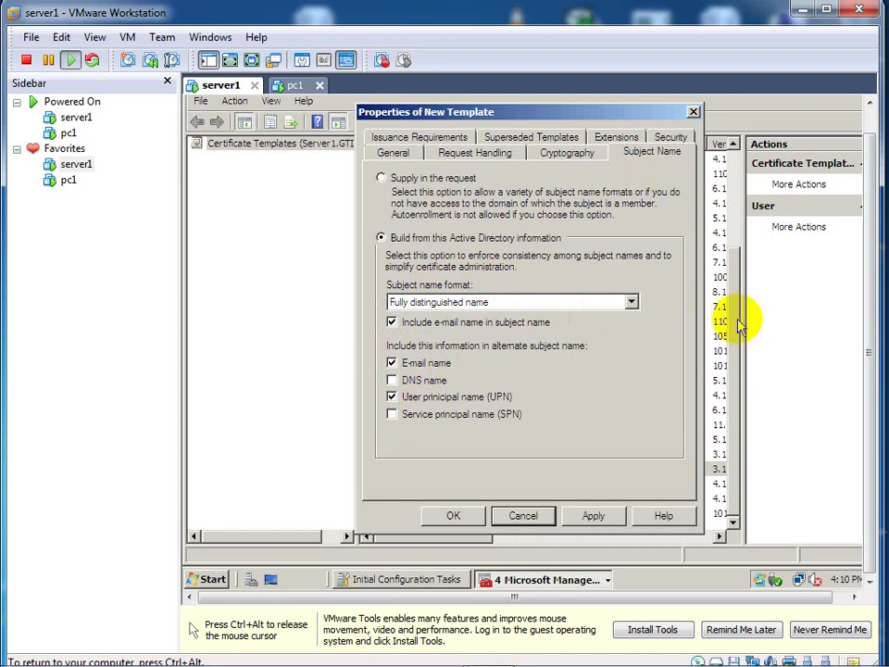
{"action": "left_click", "coordinate": [693, 113]}
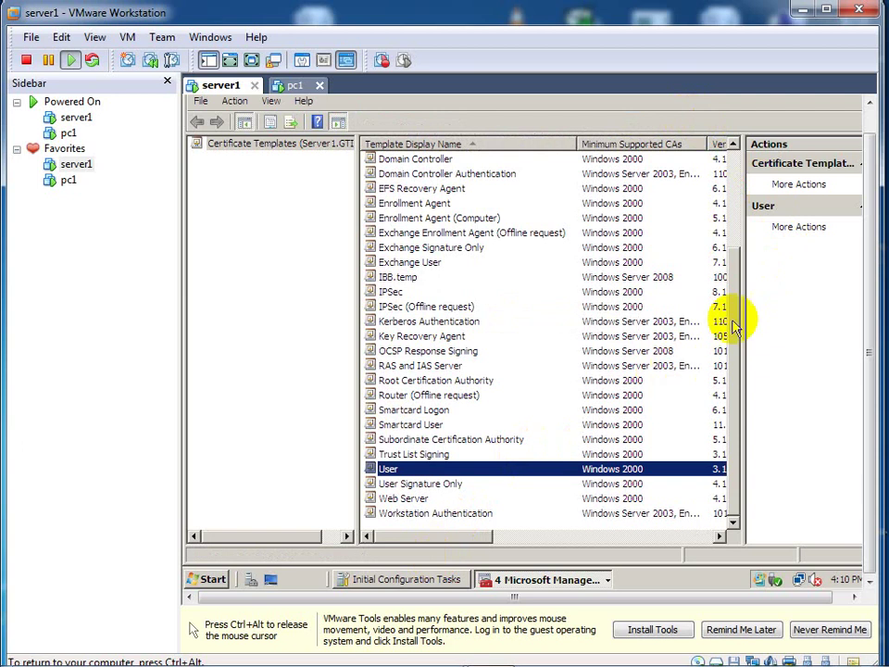
Step: Expand Root-Enterprise-GTI-SERVER1-CA, list its Issued Certificates, and select request ID 4
{"action": "left_click", "coordinate": [213, 579]}
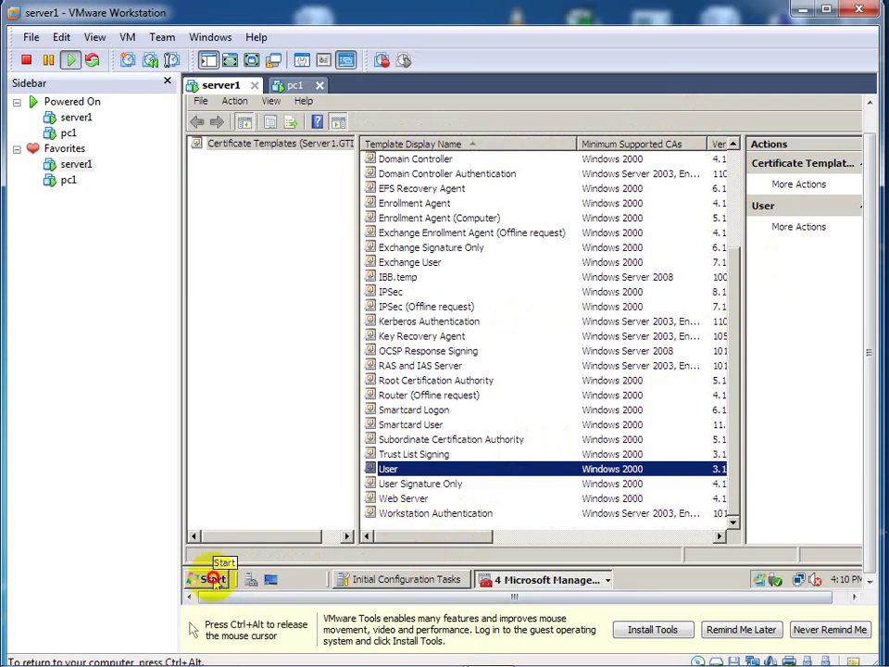
{"action": "mouse_move", "coordinate": [446, 369]}
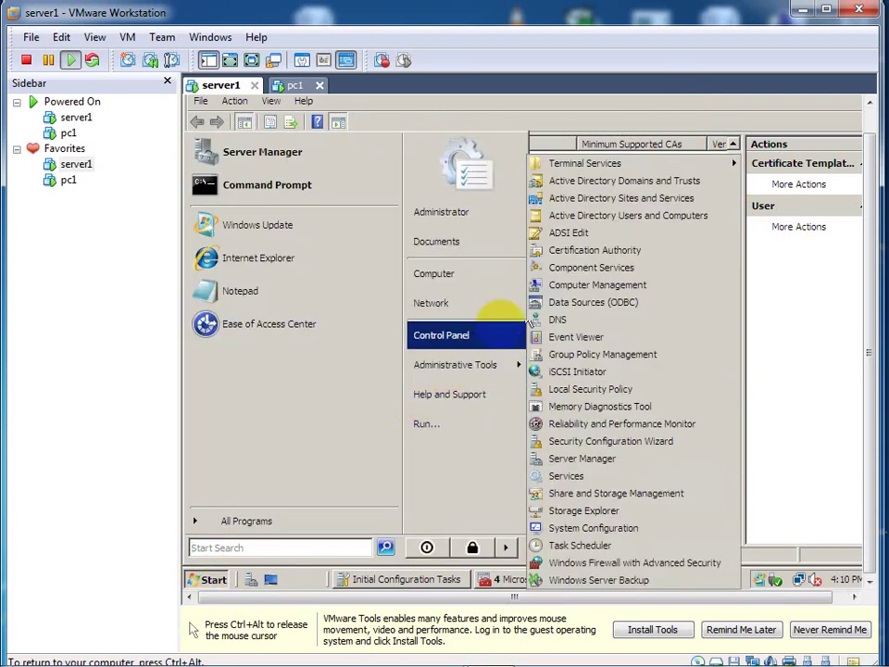
{"action": "left_click", "coordinate": [625, 253]}
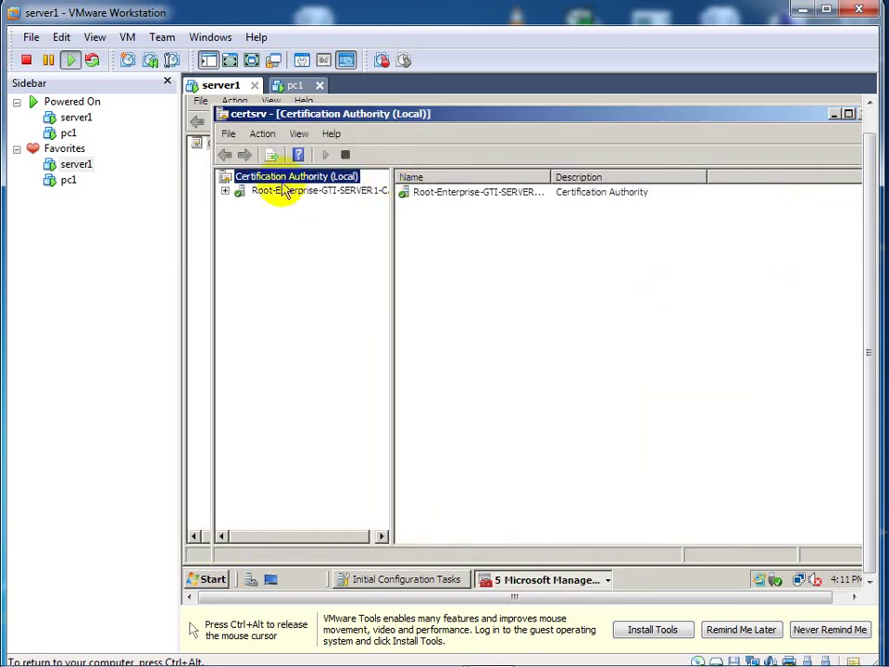
{"action": "left_click", "coordinate": [224, 191]}
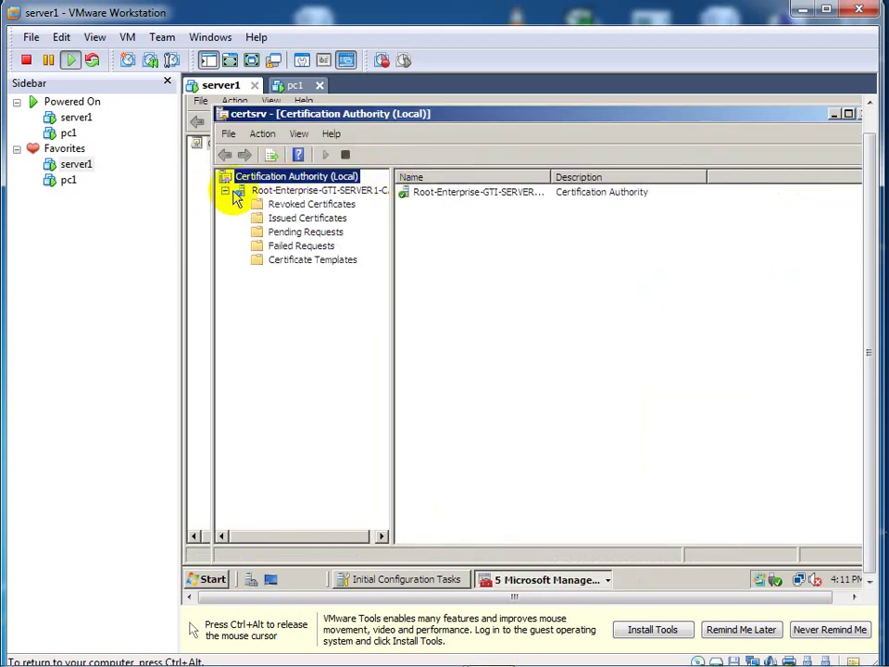
{"action": "left_click", "coordinate": [275, 219]}
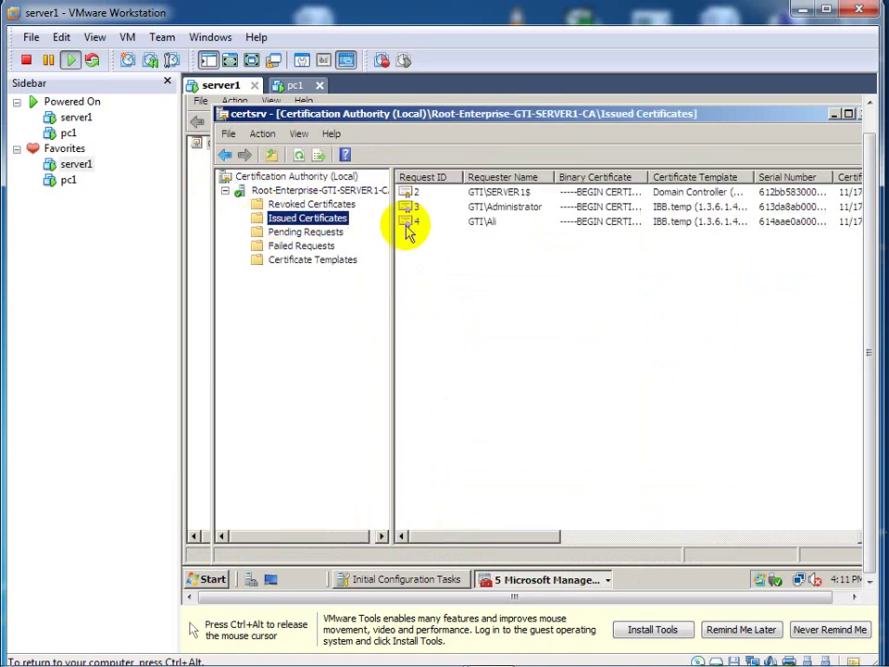
{"action": "left_click", "coordinate": [432, 226]}
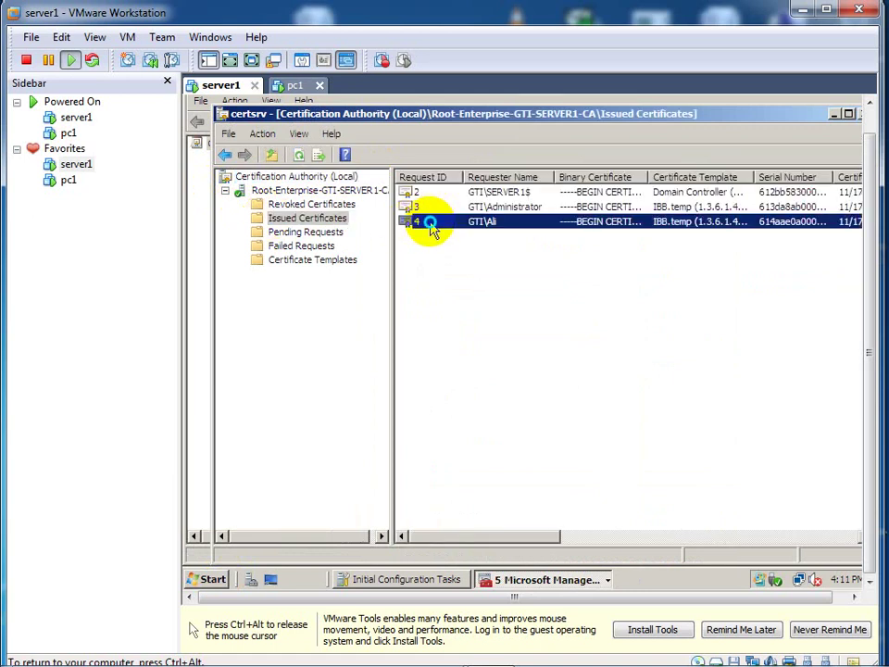
{"action": "right_click", "coordinate": [433, 226]}
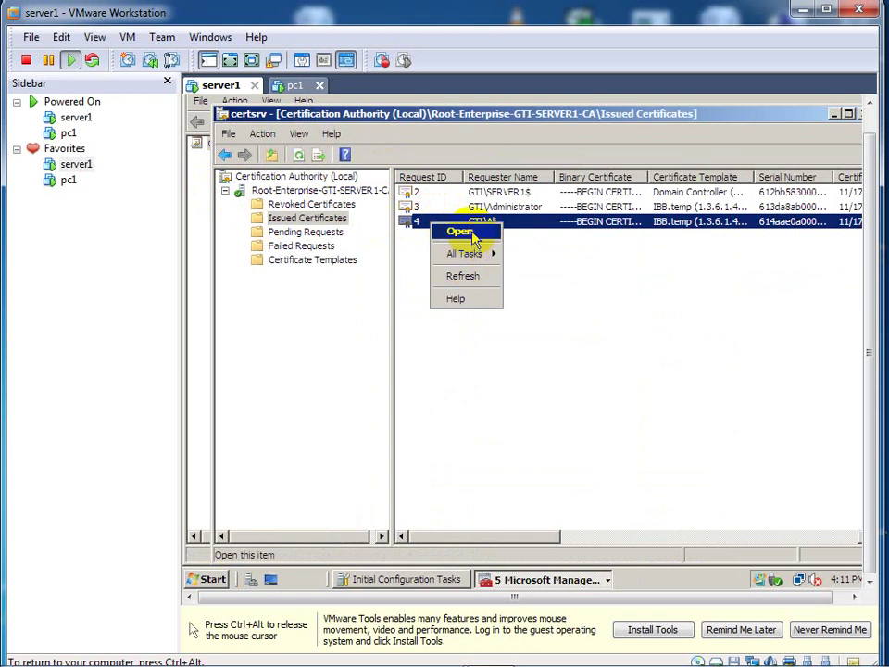
{"action": "left_click", "coordinate": [470, 233]}
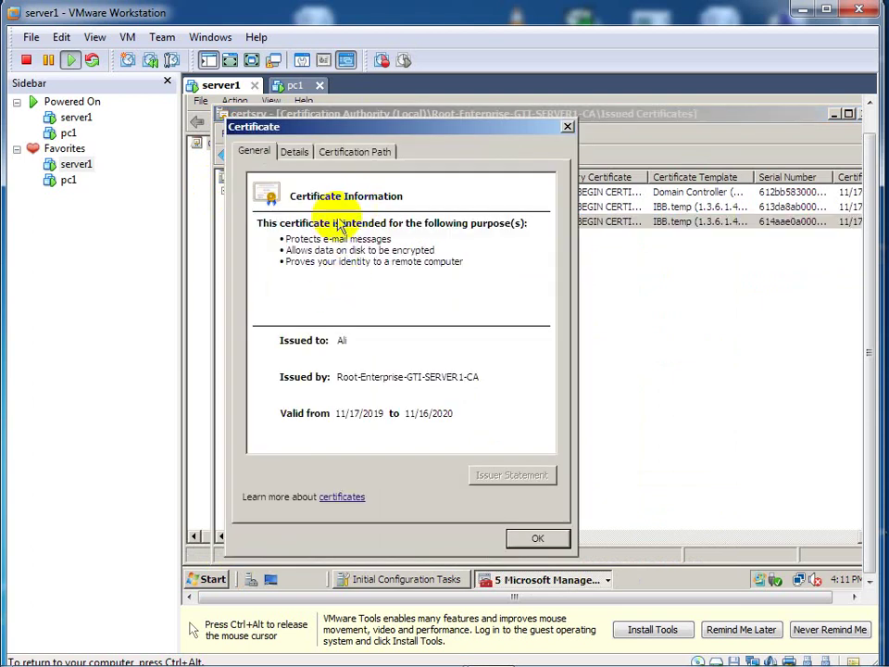
{"action": "left_click", "coordinate": [342, 155]}
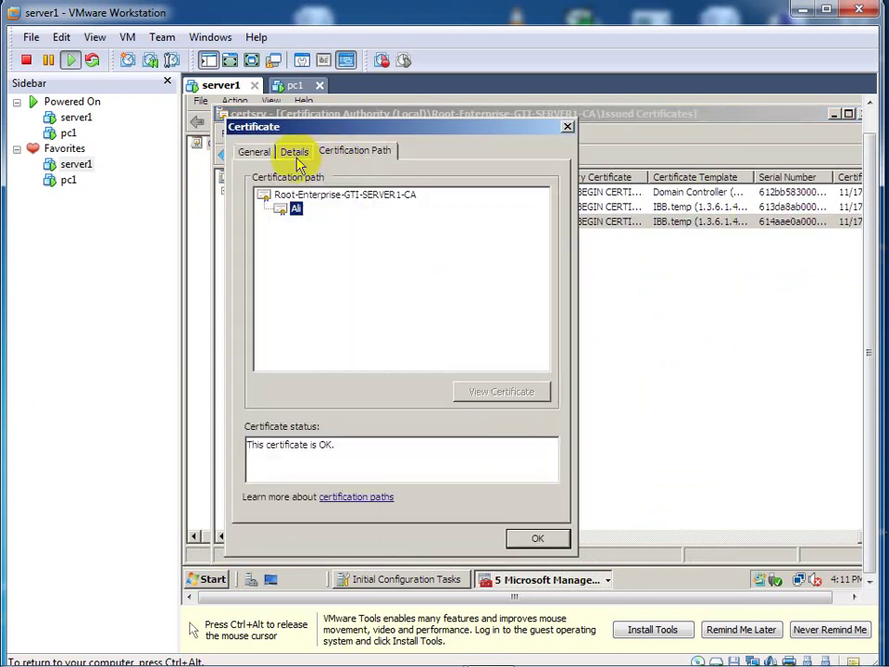
{"action": "left_click", "coordinate": [297, 159]}
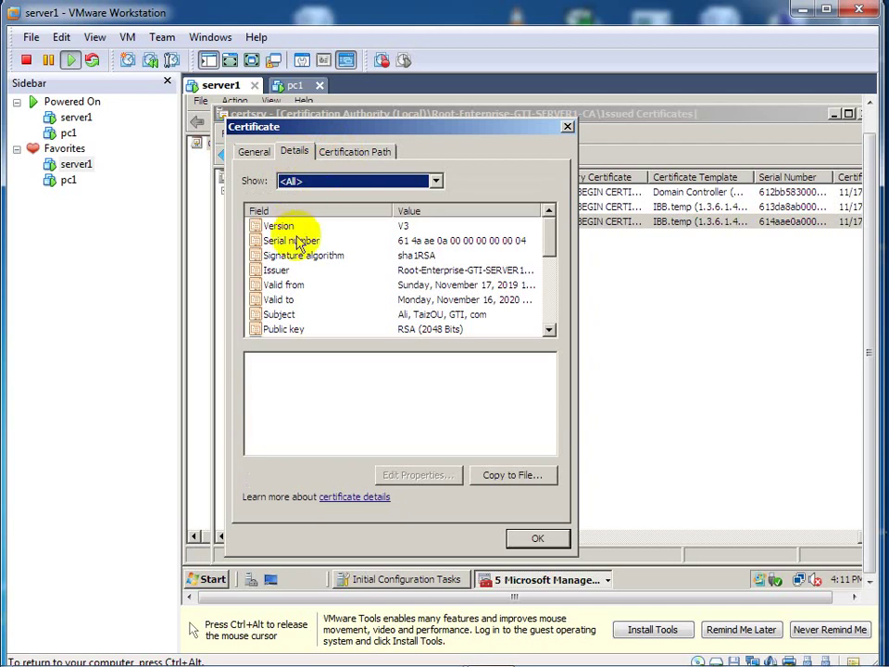
{"action": "left_click", "coordinate": [287, 316]}
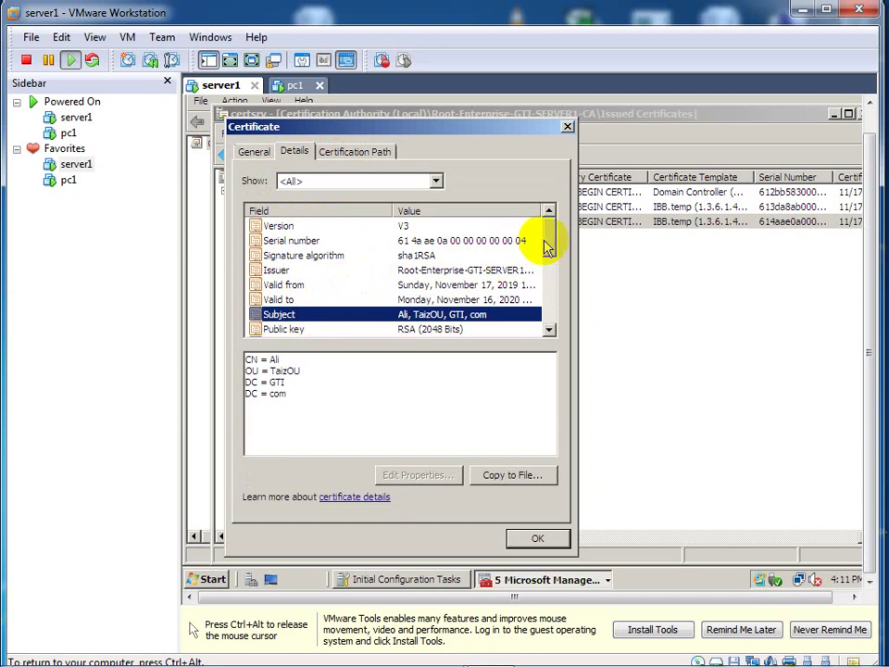
{"action": "left_click_drag", "start_coordinate": [551, 250], "coordinate": [549, 254]}
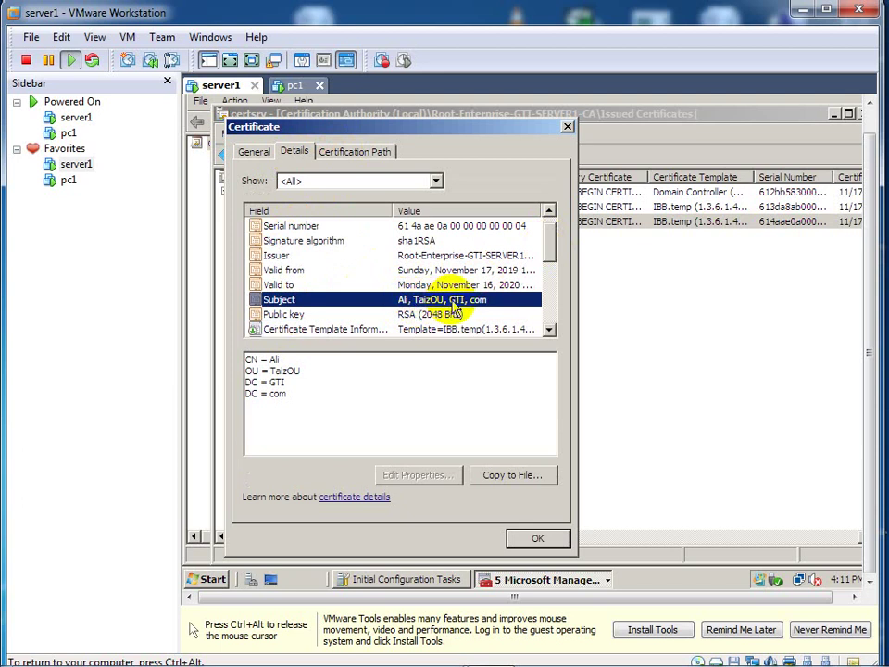
{"action": "mouse_move", "coordinate": [549, 259]}
{"action": "left_mouse_down"}
{"action": "mouse_move", "coordinate": [546, 302]}
{"action": "mouse_move", "coordinate": [548, 246]}
{"action": "left_mouse_up"}
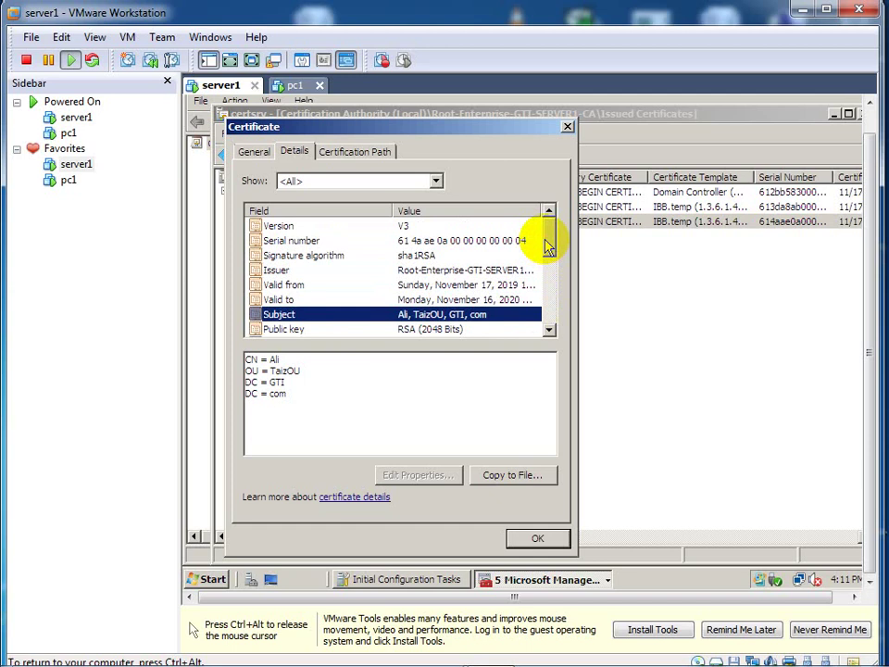
{"action": "left_click", "coordinate": [567, 126]}
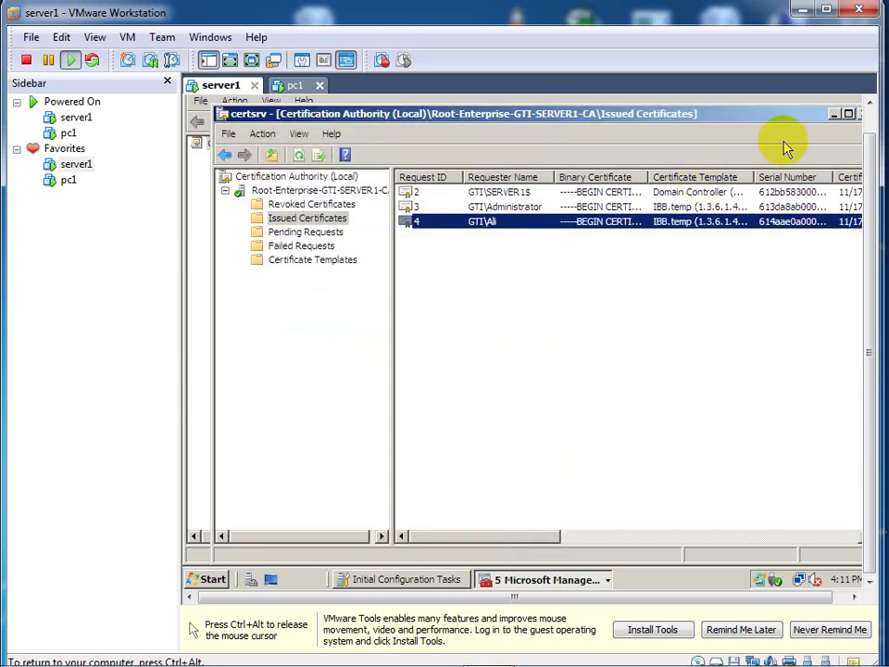
Step: Move and minimize the certsrv window to reveal the Certificate Templates console
{"action": "left_click_drag", "start_coordinate": [785, 123], "coordinate": [678, 176]}
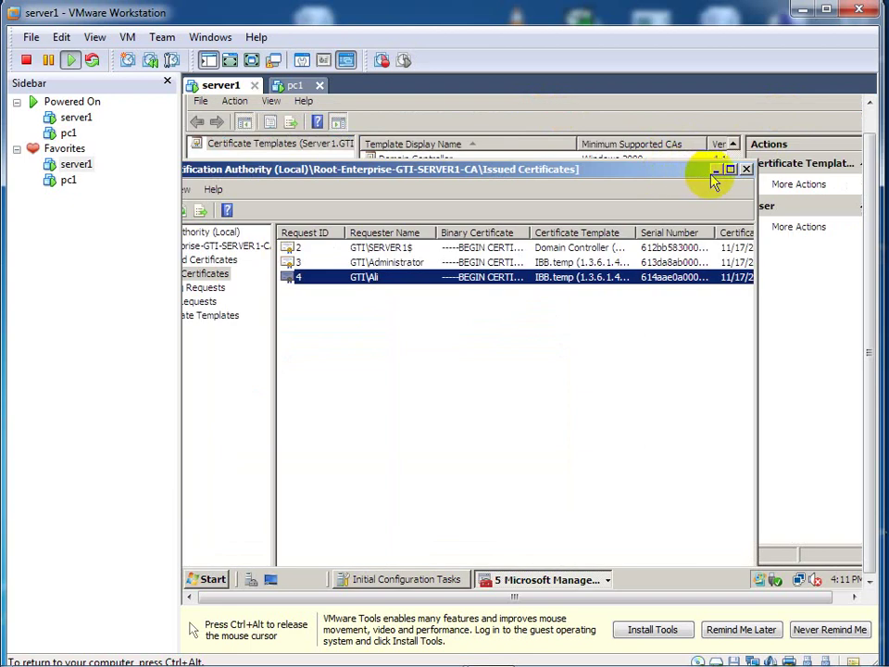
{"action": "left_click", "coordinate": [715, 172]}
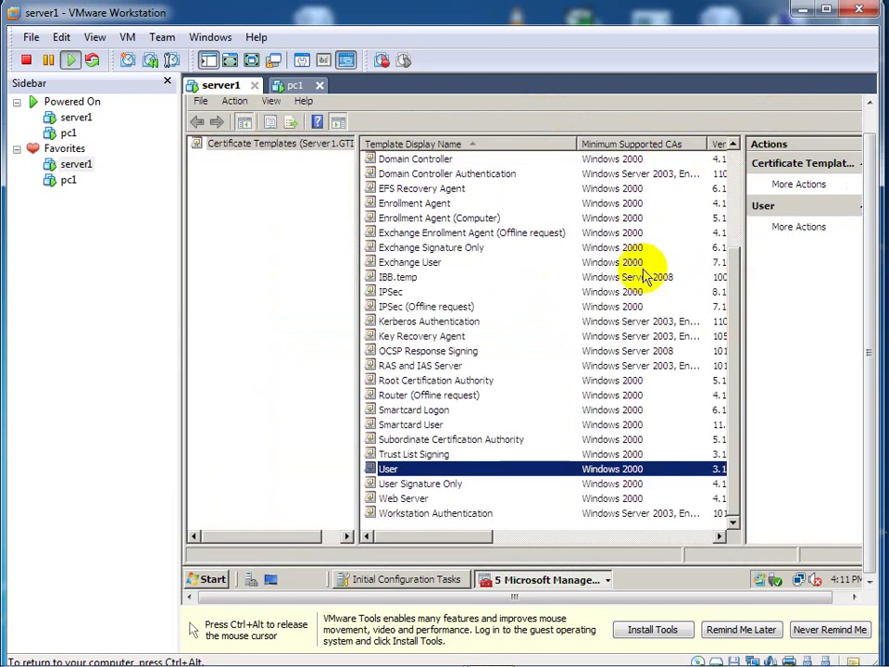
{"action": "key", "text": "ctrl+alt"}
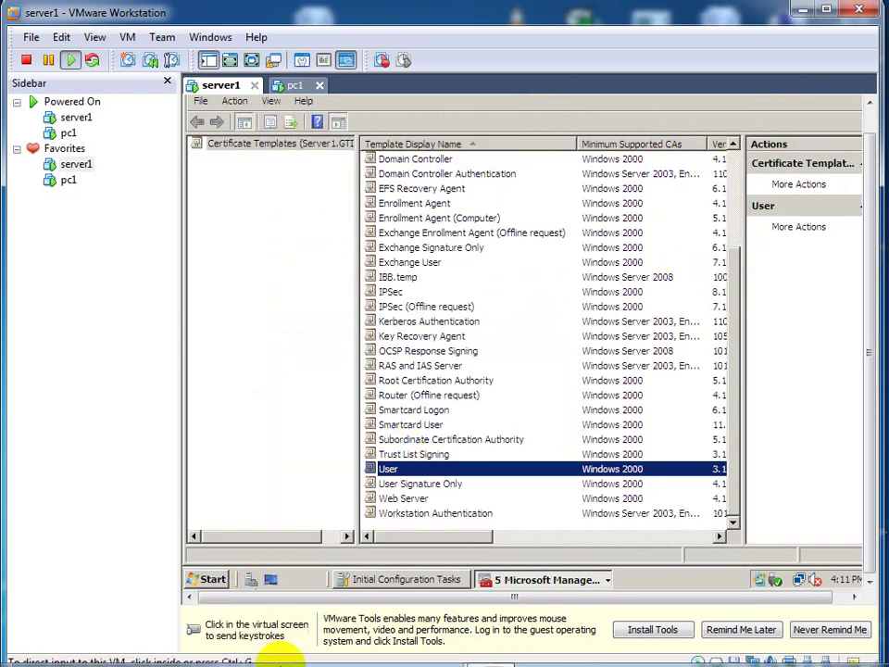
{"action": "left_click", "coordinate": [405, 580]}
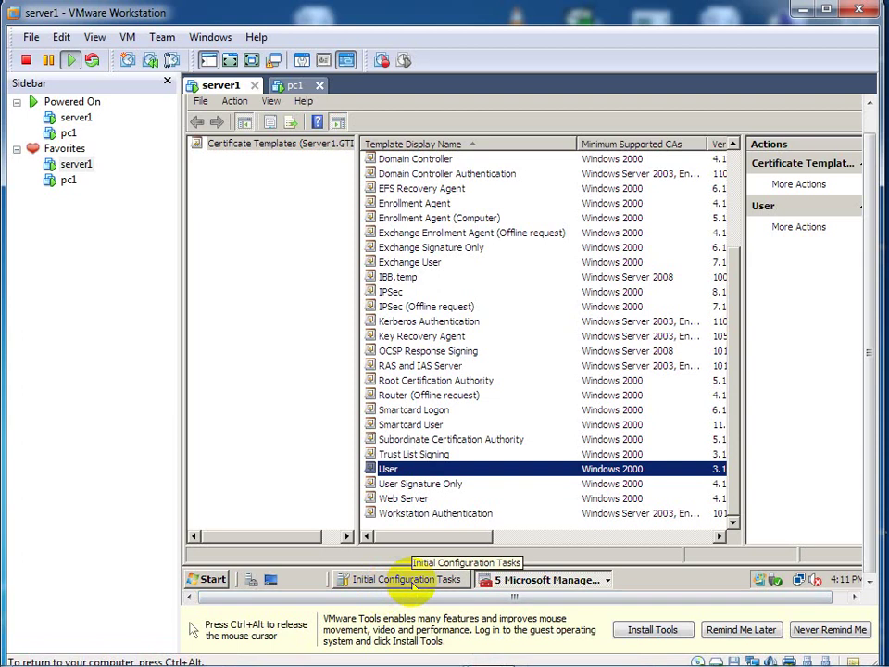
Step: Close the Issued Certificates and Certificate Templates certsrv windows, leaving Initial Configuration Tasks in front
{"action": "left_click", "coordinate": [412, 580]}
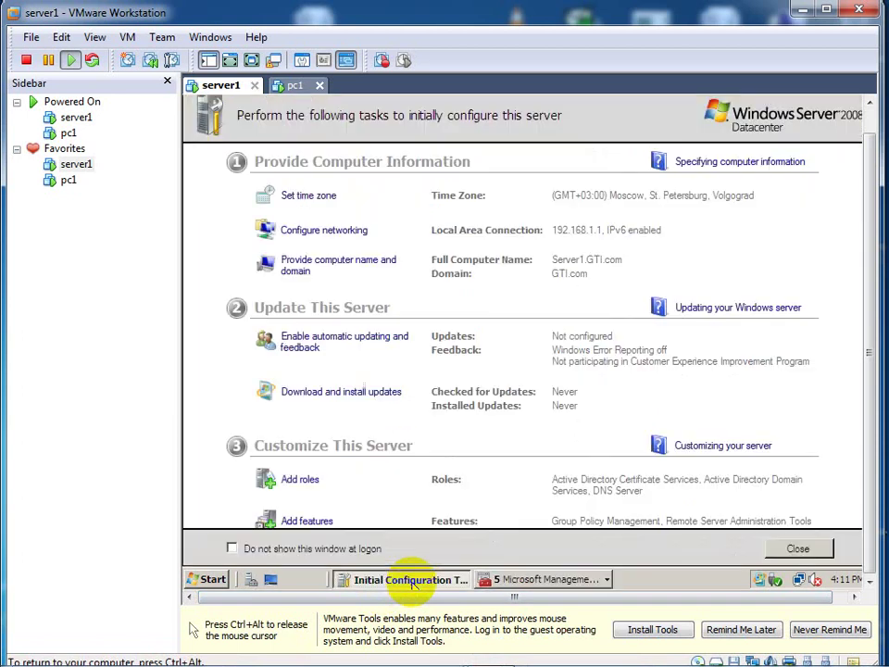
{"action": "left_click", "coordinate": [515, 580]}
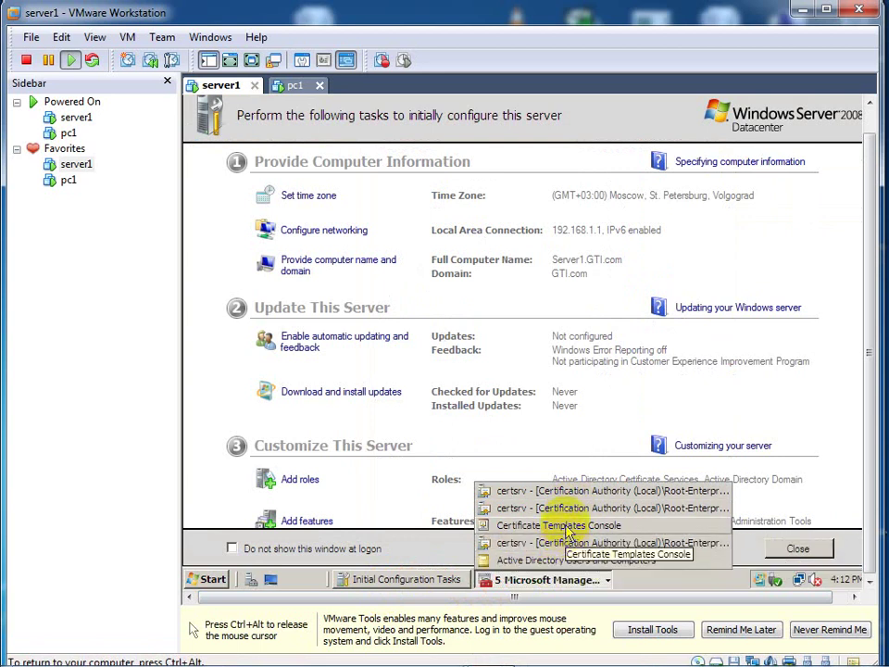
{"action": "left_click", "coordinate": [562, 505]}
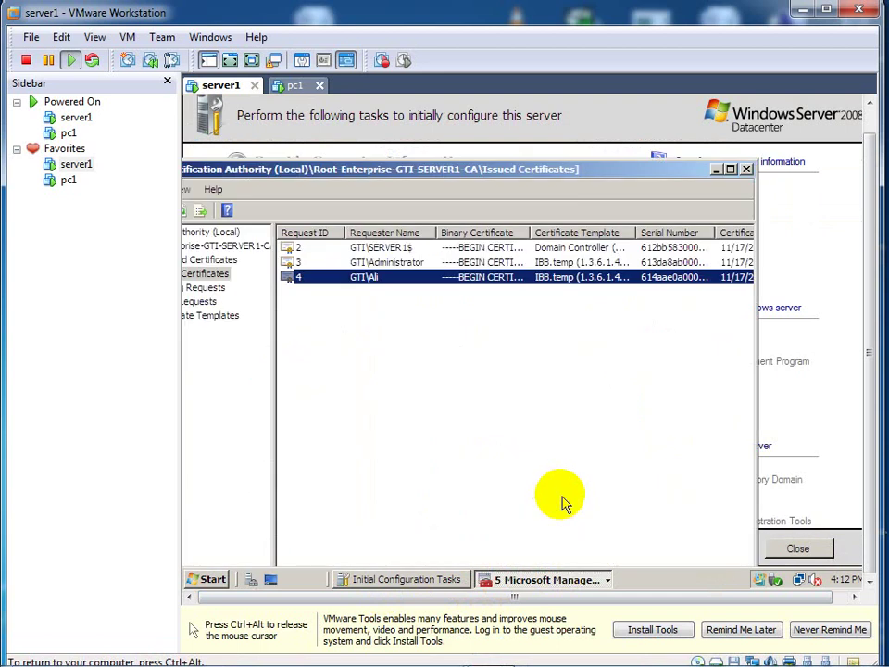
{"action": "left_click", "coordinate": [746, 170]}
{"action": "left_click", "coordinate": [591, 581]}
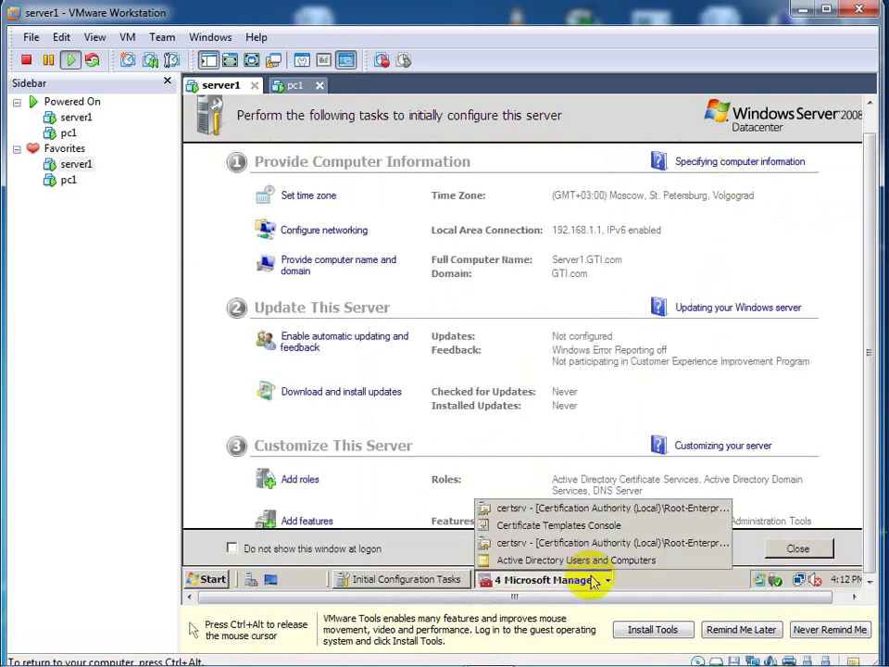
{"action": "left_click", "coordinate": [595, 511]}
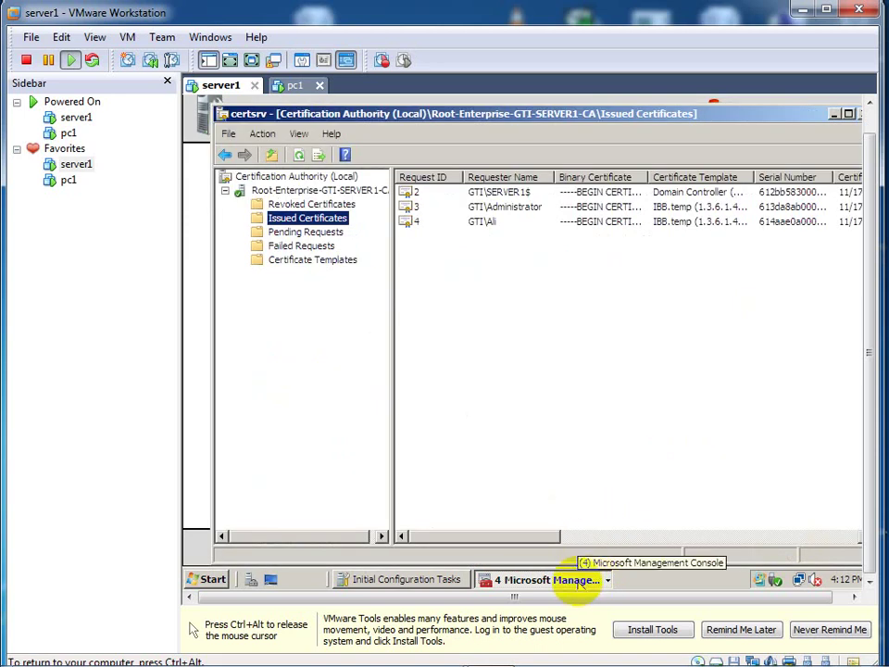
{"action": "left_click", "coordinate": [600, 579]}
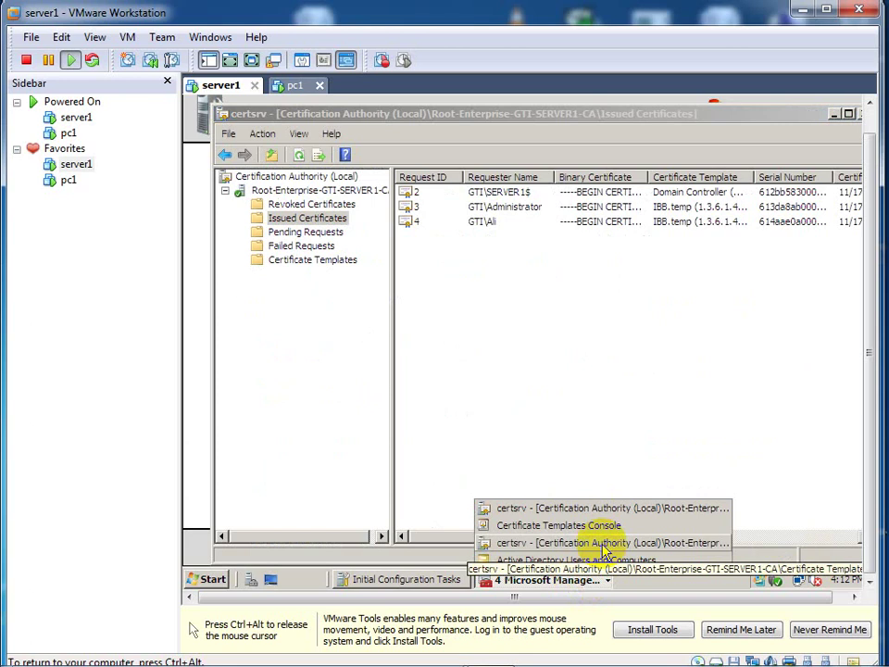
{"action": "left_click", "coordinate": [603, 543]}
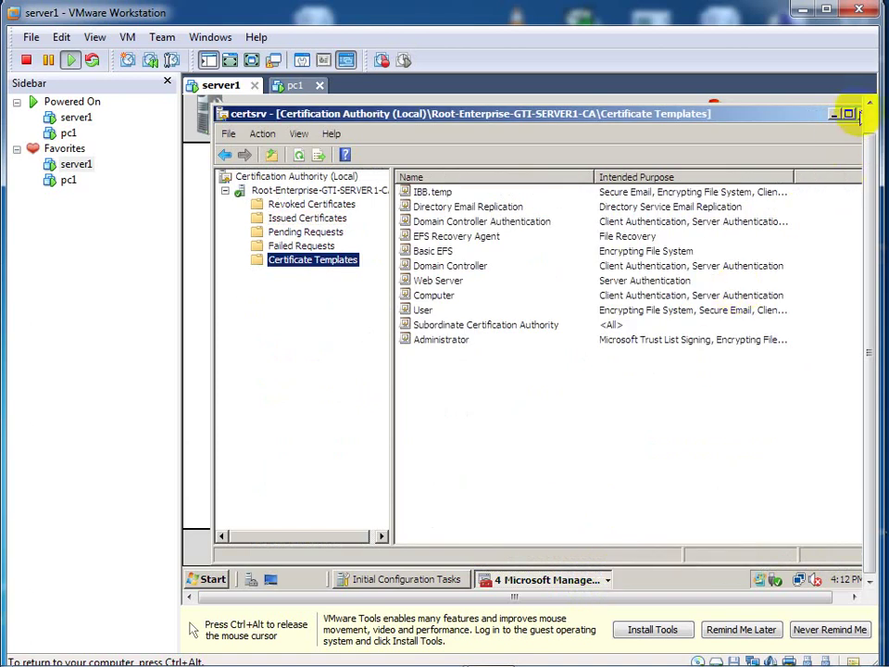
{"action": "left_click", "coordinate": [860, 114]}
{"action": "left_click", "coordinate": [860, 113]}
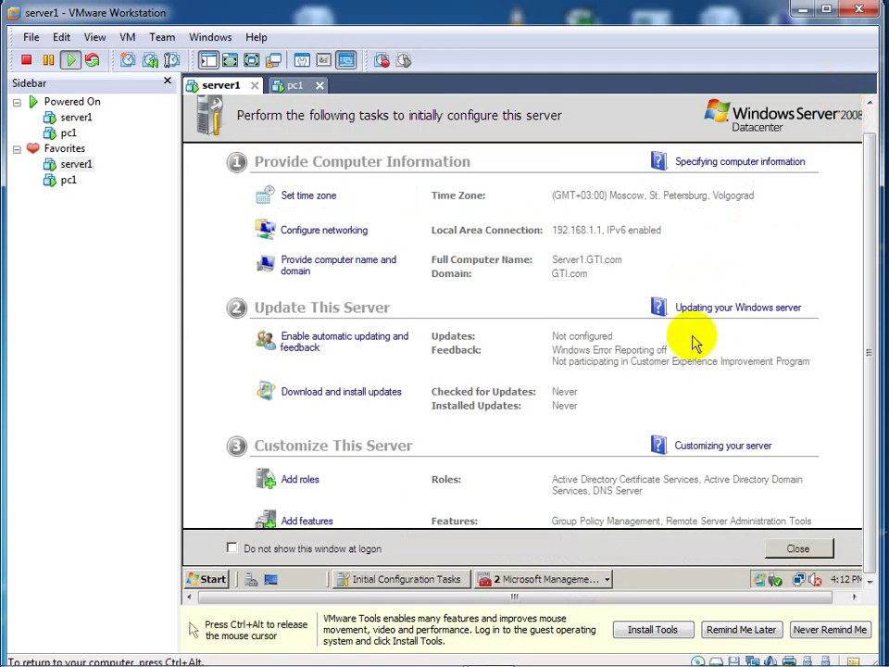
Step: Bring up the Certificate Templates Console and duplicate the User template as Windows Server 2008, Enterprise Edition
{"action": "left_click", "coordinate": [604, 578]}
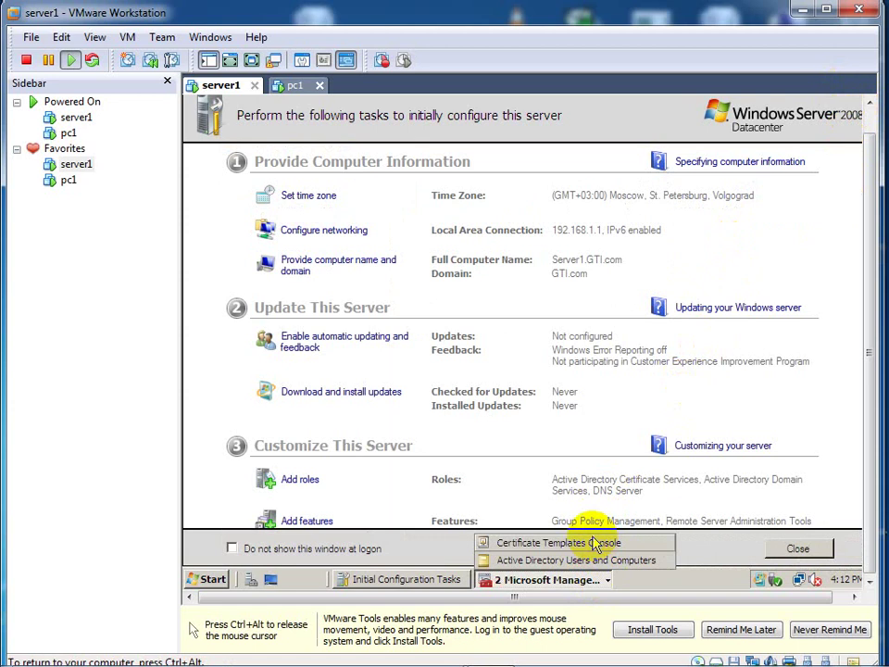
{"action": "left_click", "coordinate": [593, 543]}
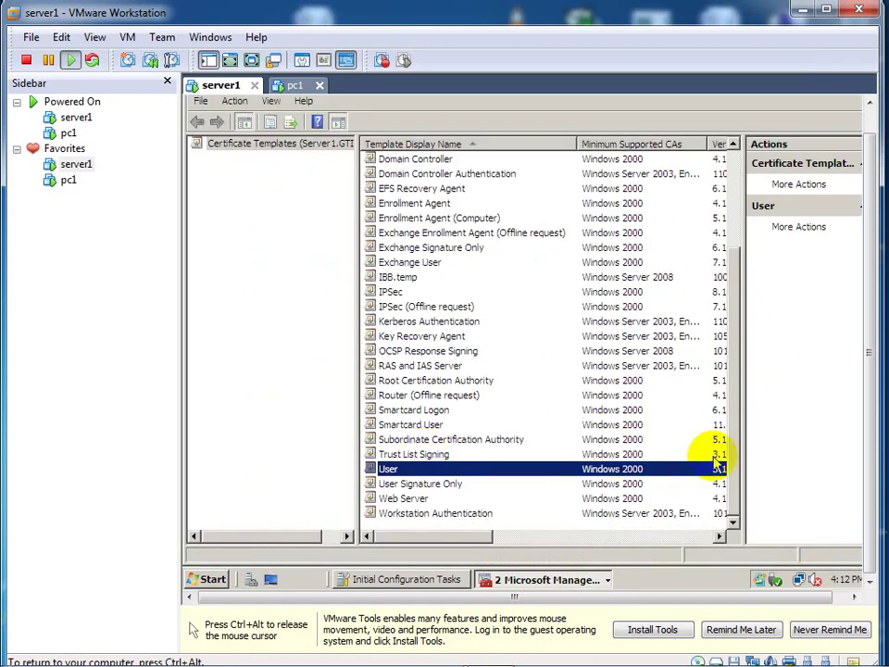
{"action": "key", "text": "ctrl+alt"}
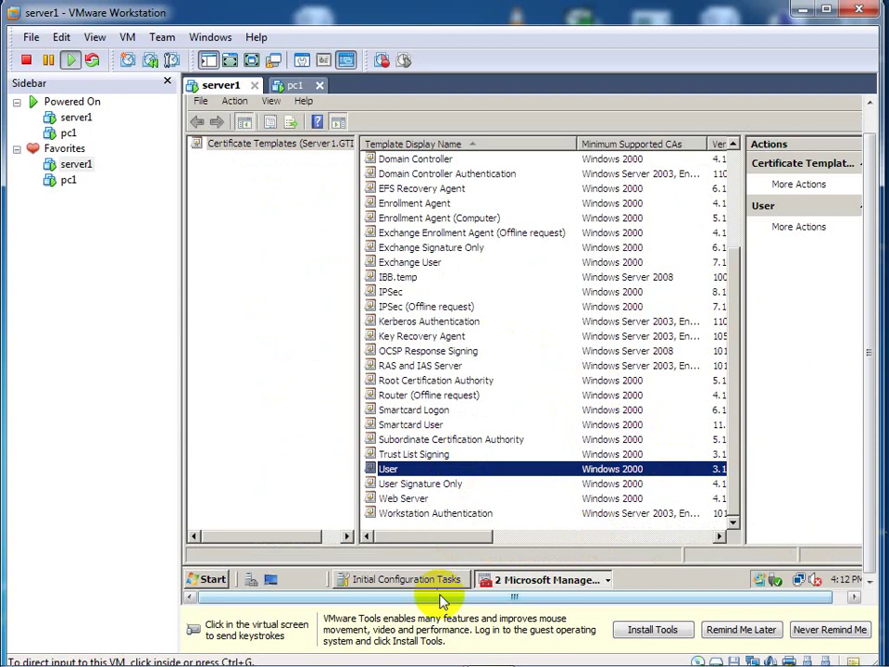
{"action": "left_click", "coordinate": [408, 572]}
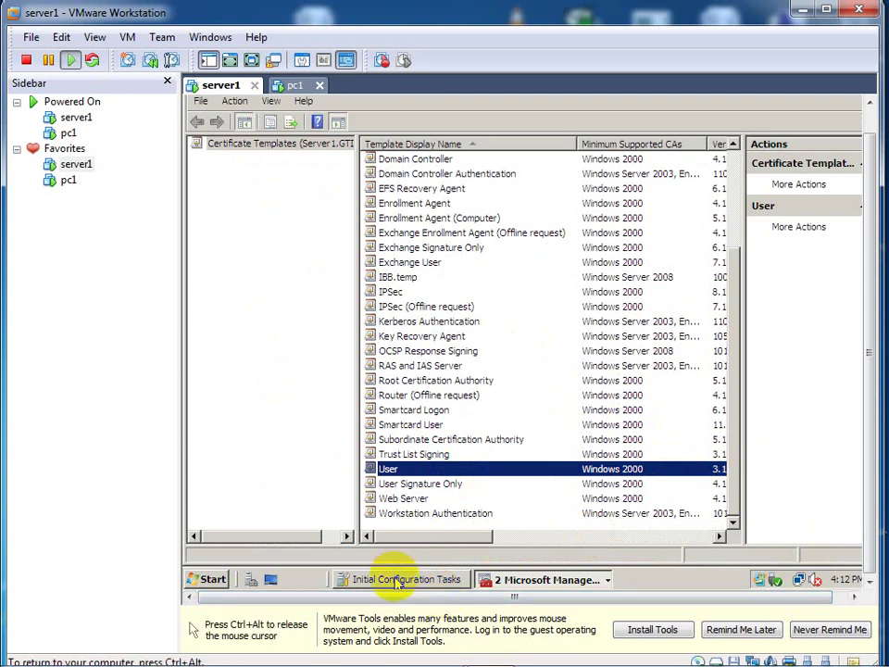
{"action": "left_click", "coordinate": [396, 579]}
{"action": "left_click", "coordinate": [498, 580]}
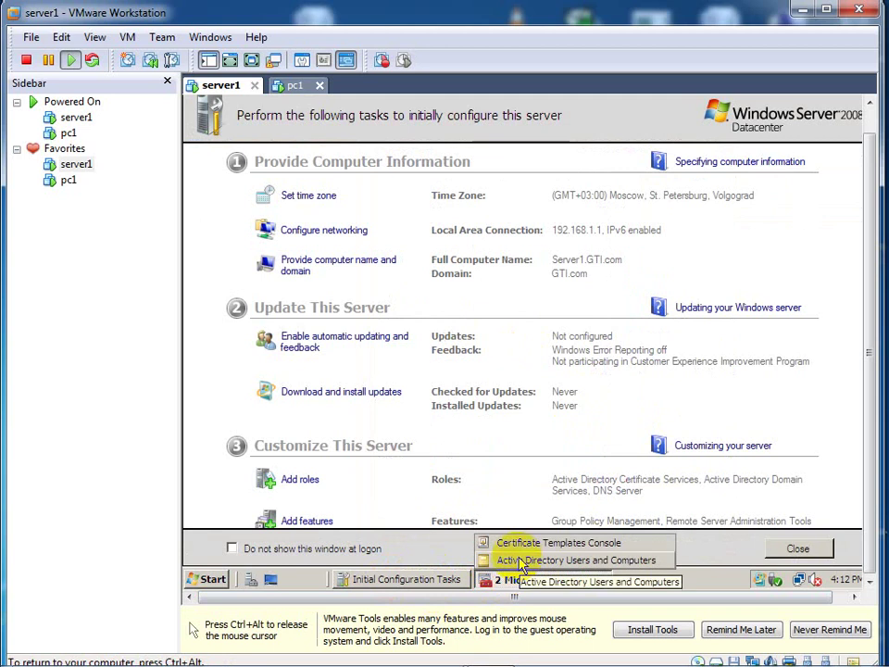
{"action": "left_click", "coordinate": [506, 549]}
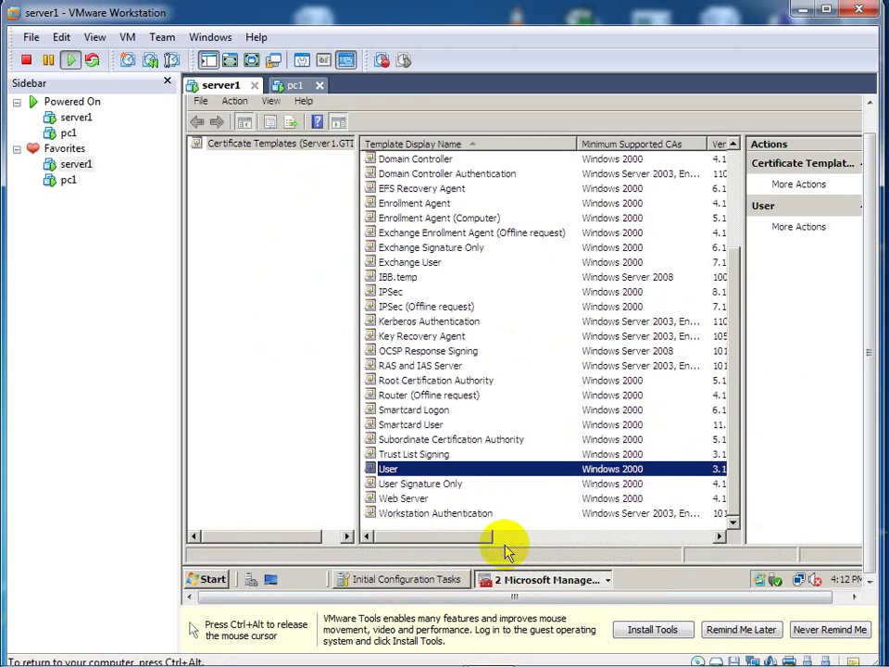
{"action": "right_click", "coordinate": [429, 474]}
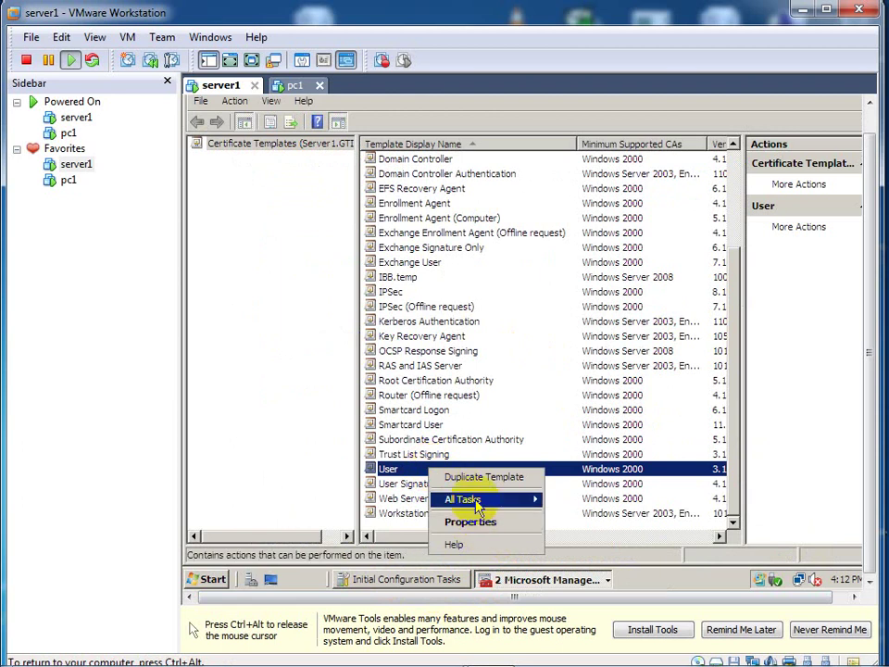
{"action": "left_click", "coordinate": [476, 478]}
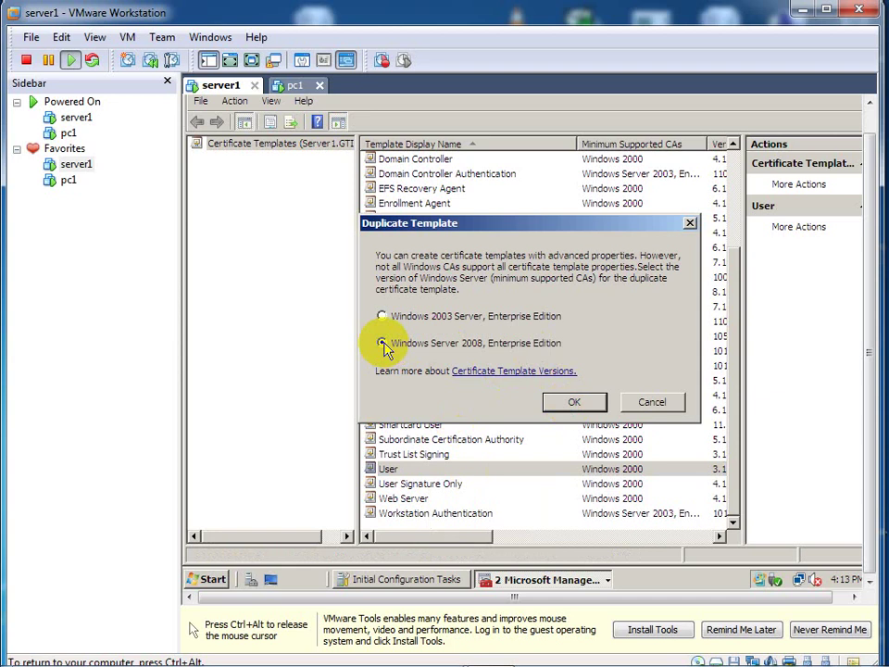
Step: Confirm the Windows Server 2008 copy, hide the library, maximize VMware, and name the template Sanaa.temp
{"action": "left_click", "coordinate": [568, 401]}
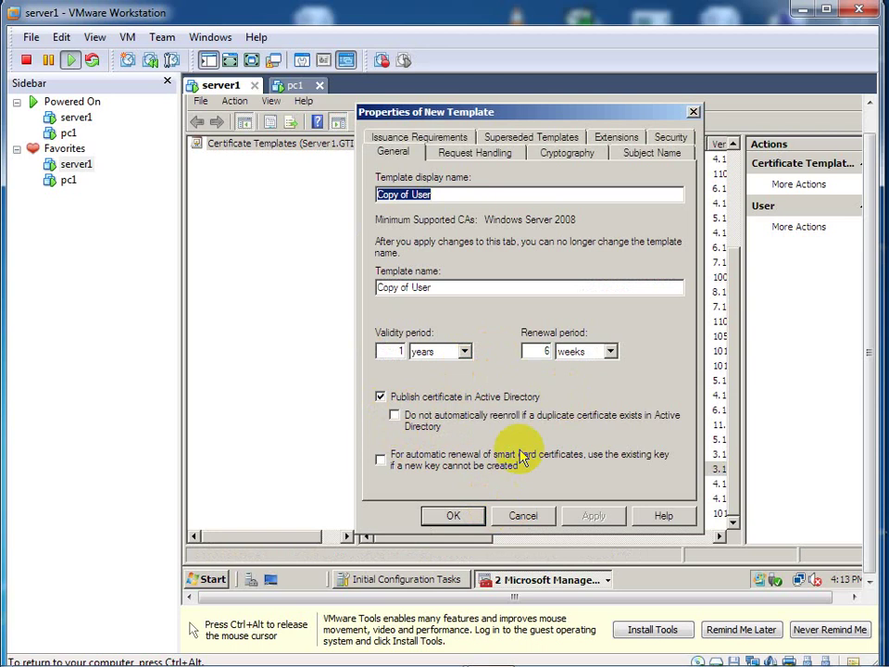
{"action": "key", "text": "ctrl+alt"}
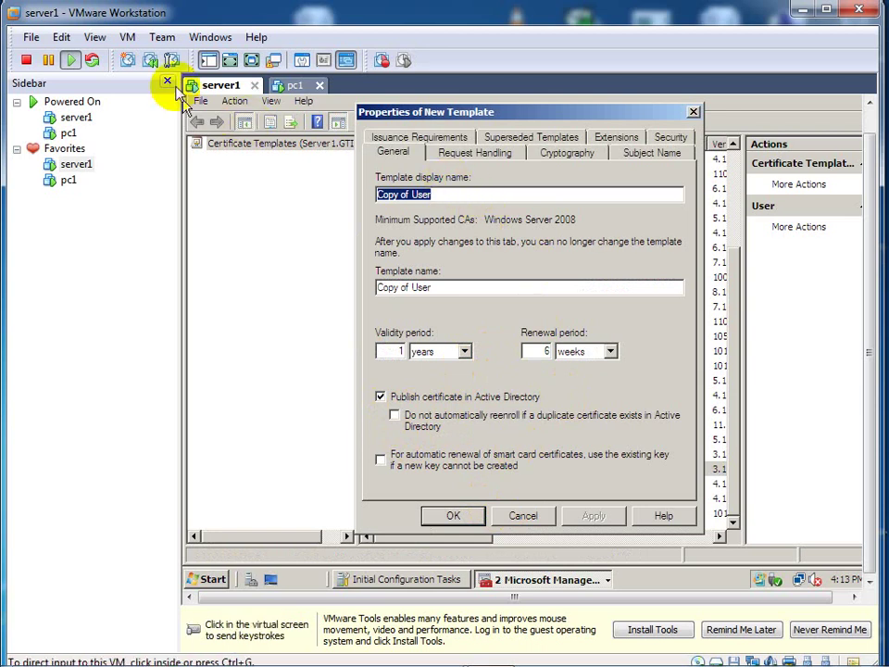
{"action": "left_click", "coordinate": [169, 83]}
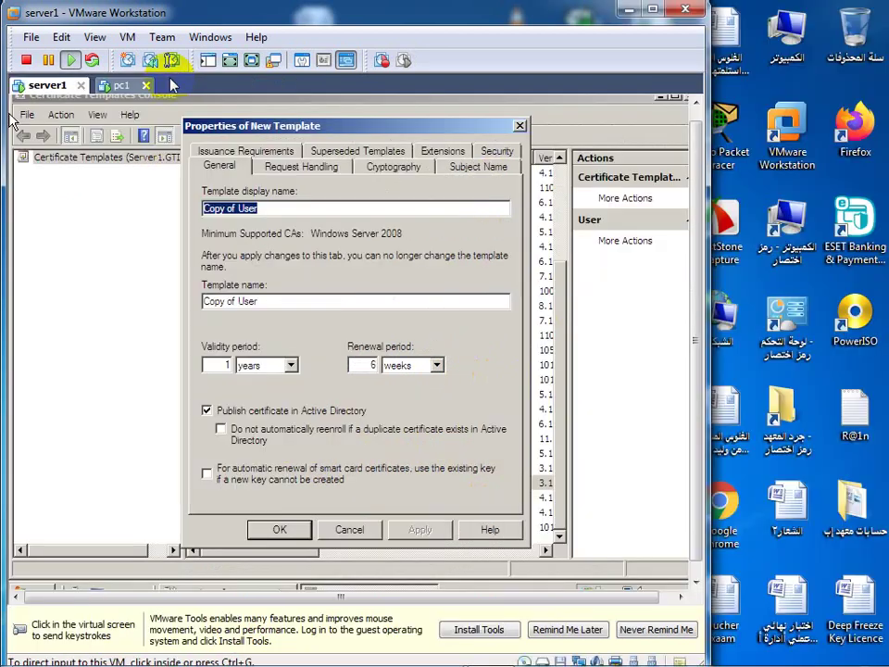
{"action": "left_click", "coordinate": [308, 199]}
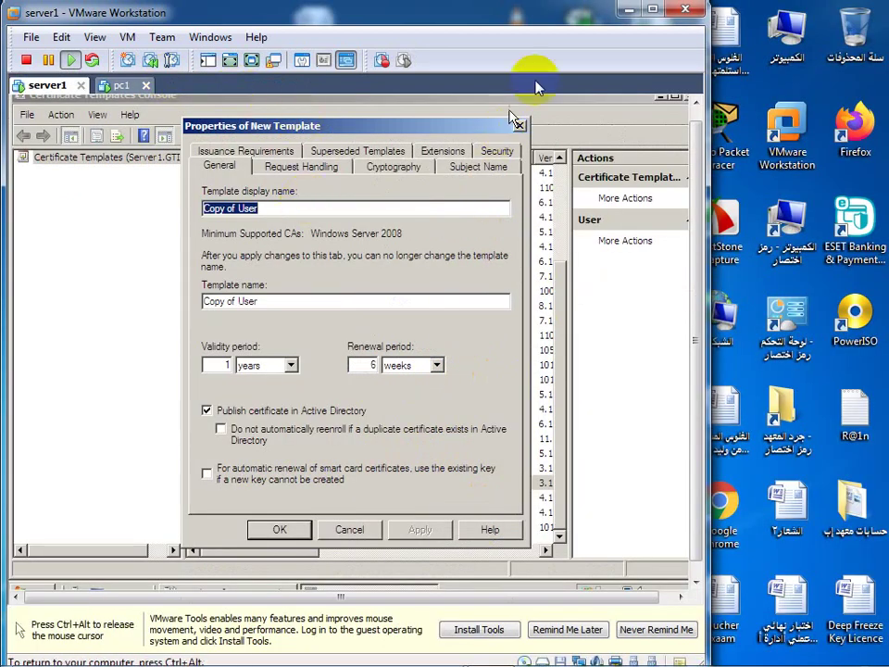
{"action": "key", "text": "ctrl+alt"}
{"action": "left_click", "coordinate": [653, 10]}
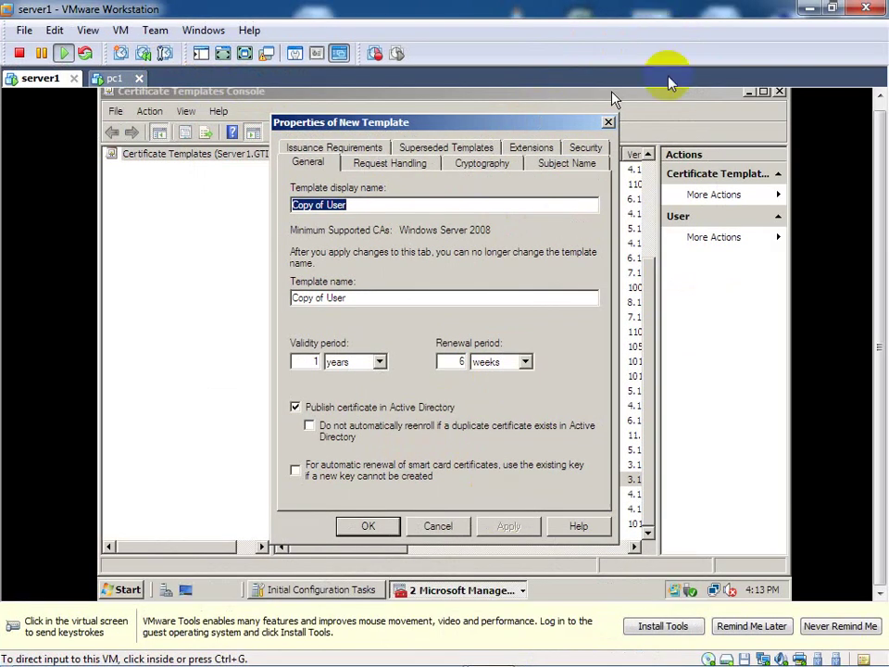
{"action": "left_click", "coordinate": [681, 103]}
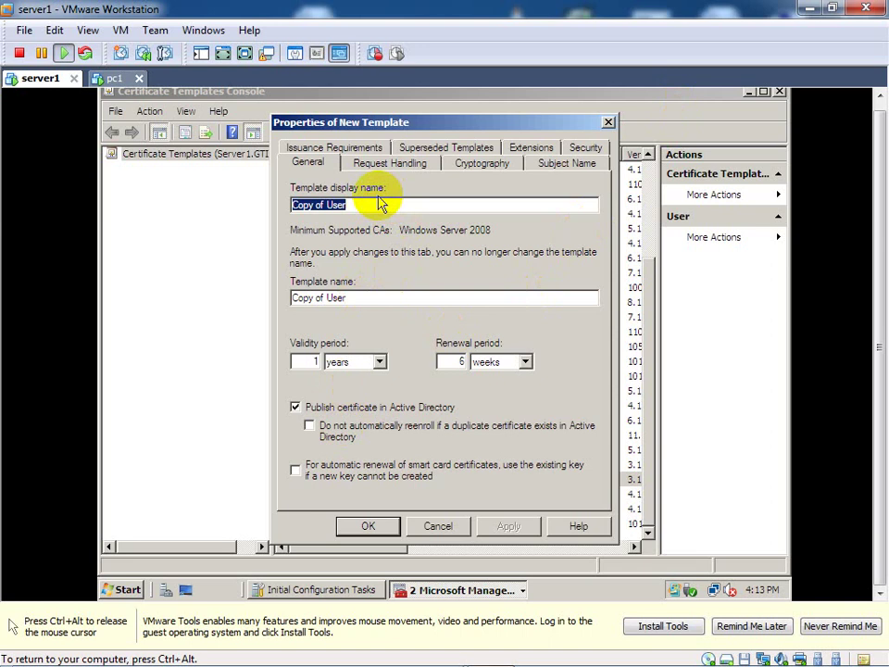
{"action": "type", "text": "Sanaa.temp"}
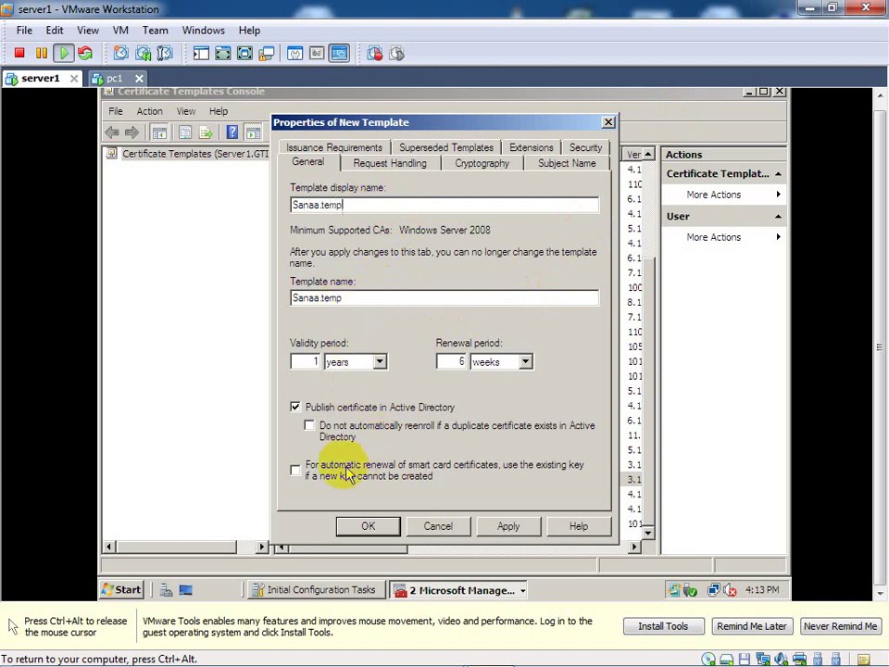
Step: Set Sanaa.temp's request handling to prompt the user during enrollment and review its cryptography
{"action": "left_click", "coordinate": [365, 159]}
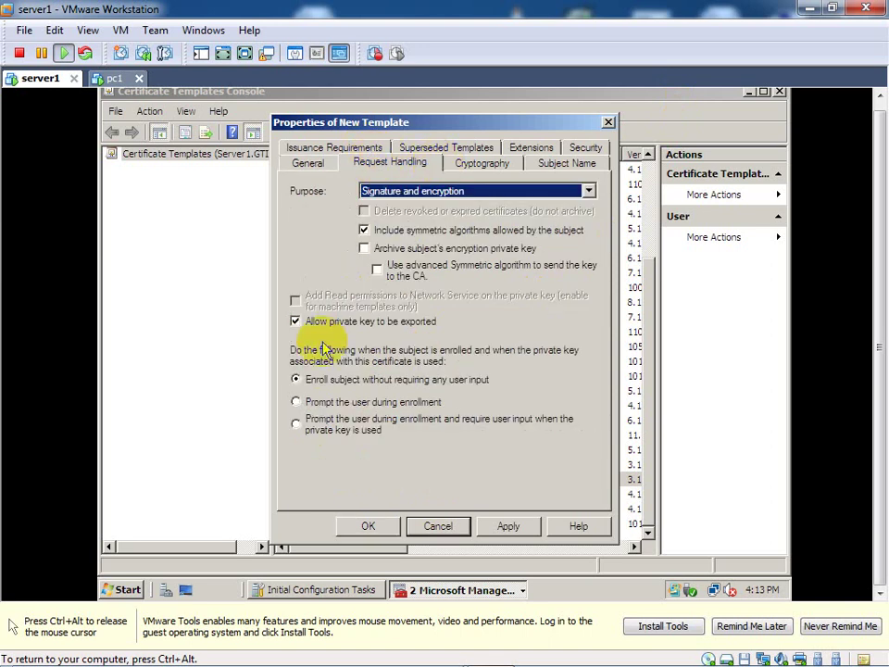
{"action": "left_click", "coordinate": [296, 405]}
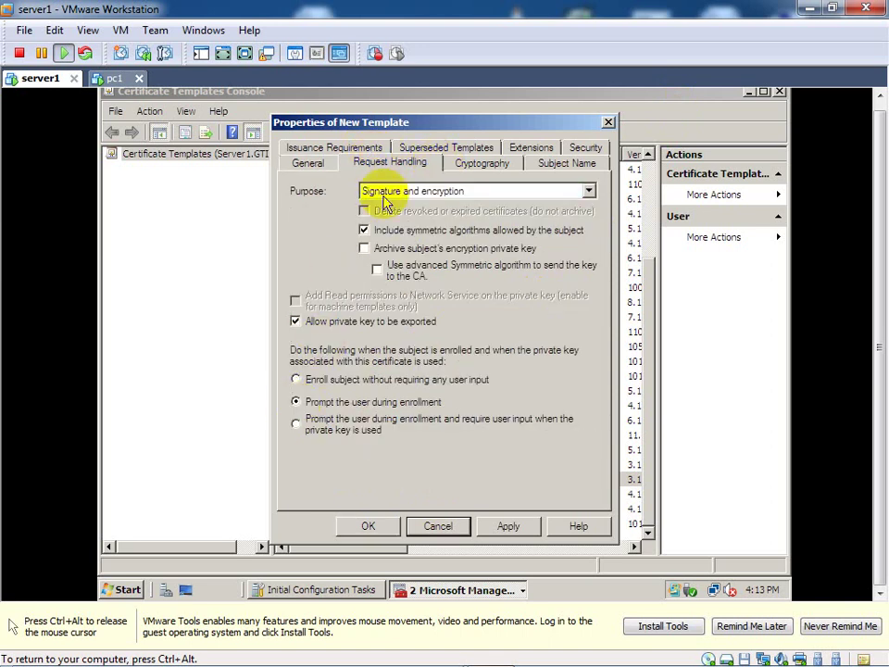
{"action": "left_click", "coordinate": [472, 164]}
Step: Exclude the e-mail name from both the subject name and alternate subject name, keeping UPN
{"action": "left_click", "coordinate": [569, 165]}
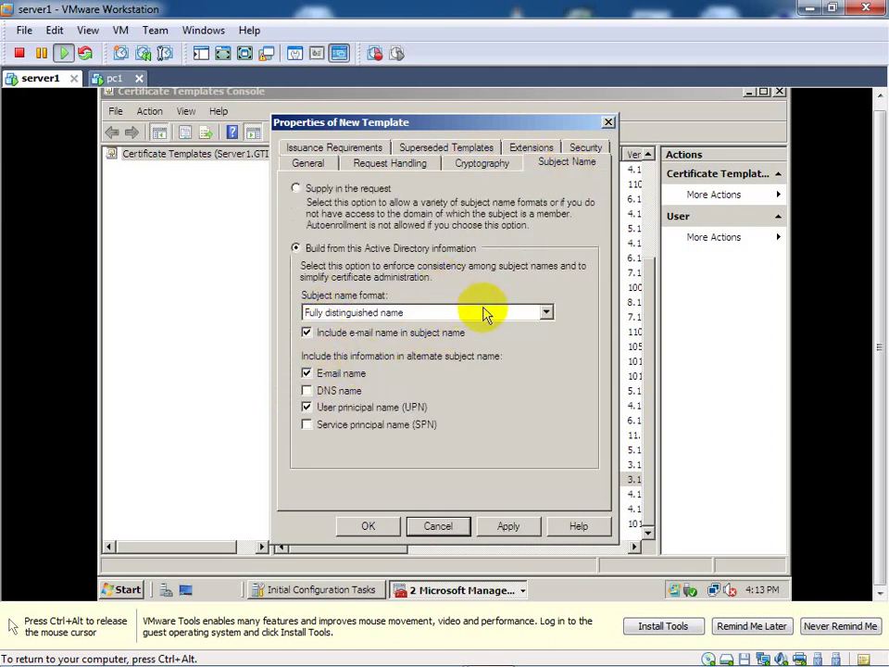
{"action": "left_click", "coordinate": [306, 373]}
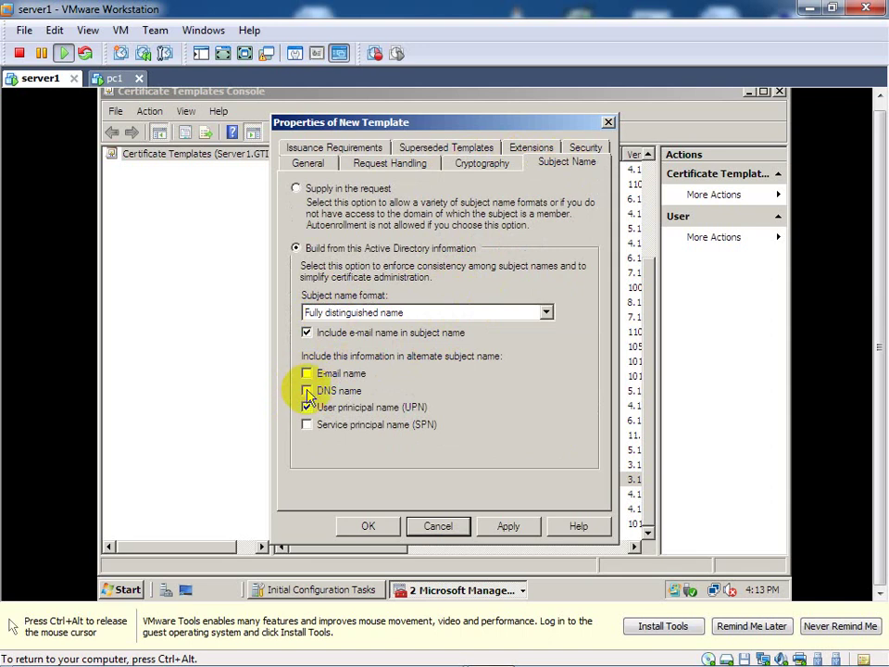
{"action": "left_click", "coordinate": [307, 407]}
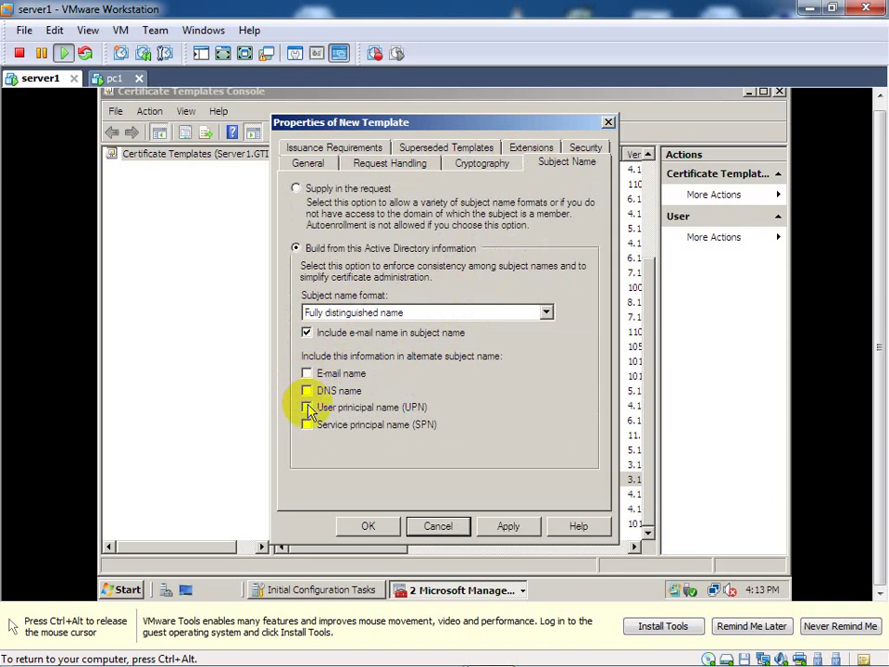
{"action": "left_click", "coordinate": [308, 408]}
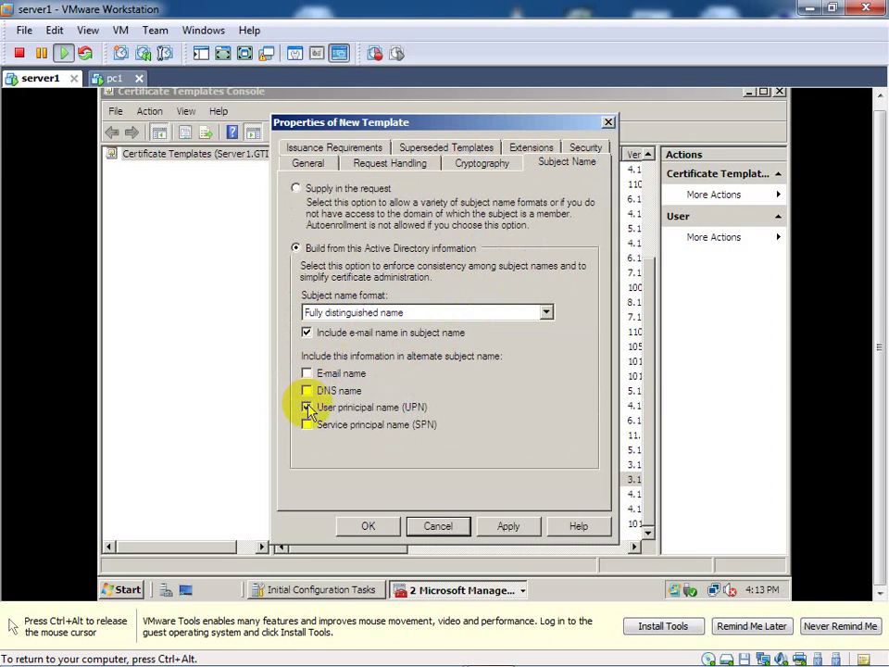
{"action": "left_click", "coordinate": [309, 334]}
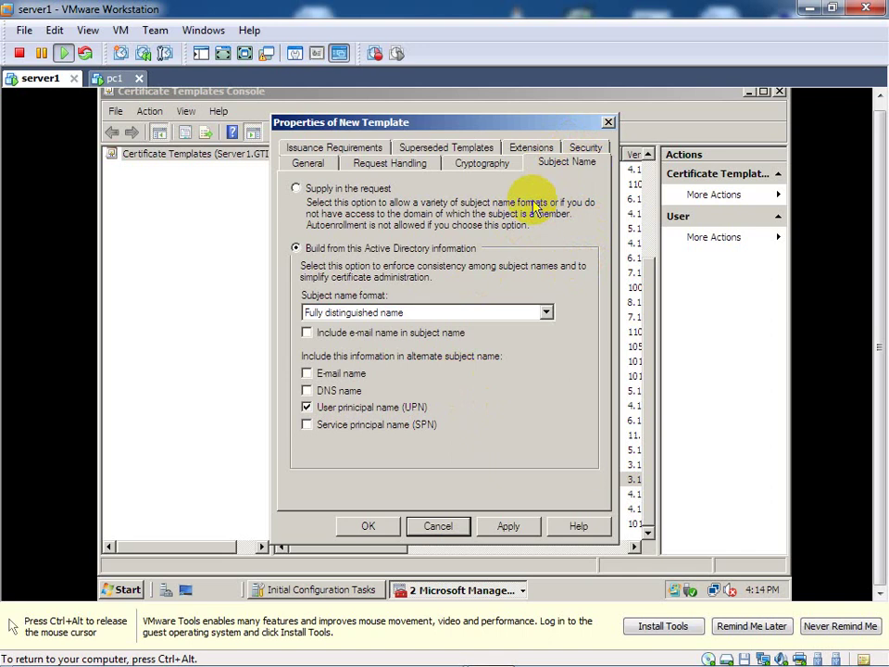
{"action": "left_click", "coordinate": [348, 151]}
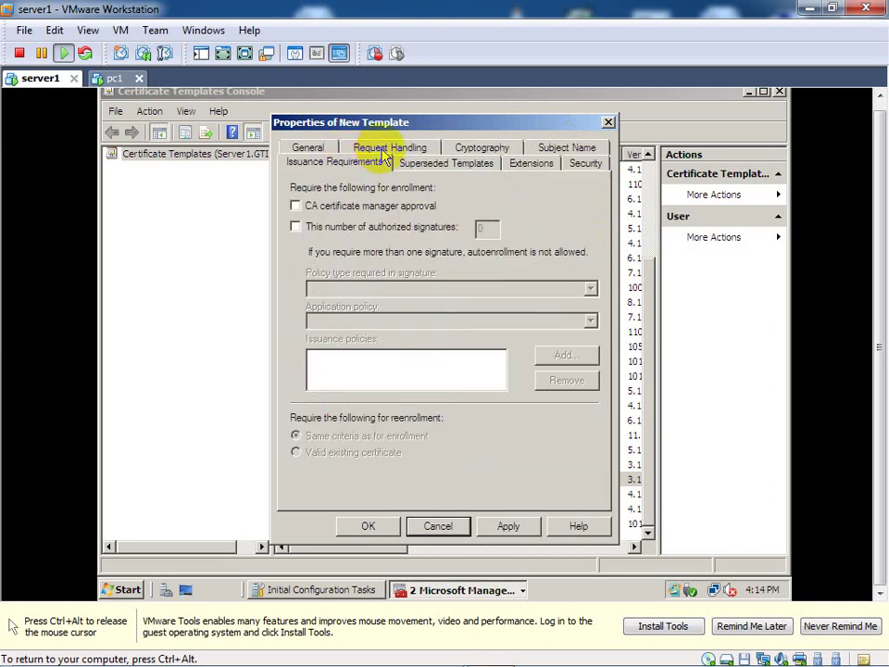
Step: Review Superseded Templates, then highlight the Encrypting File System application policy under Extensions
{"action": "left_click", "coordinate": [462, 167]}
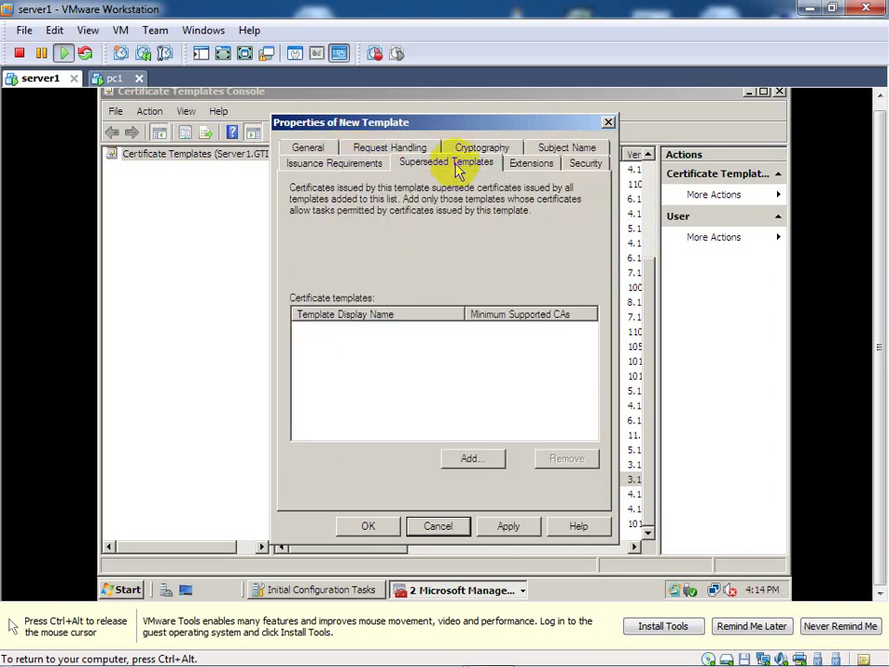
{"action": "left_click", "coordinate": [528, 167]}
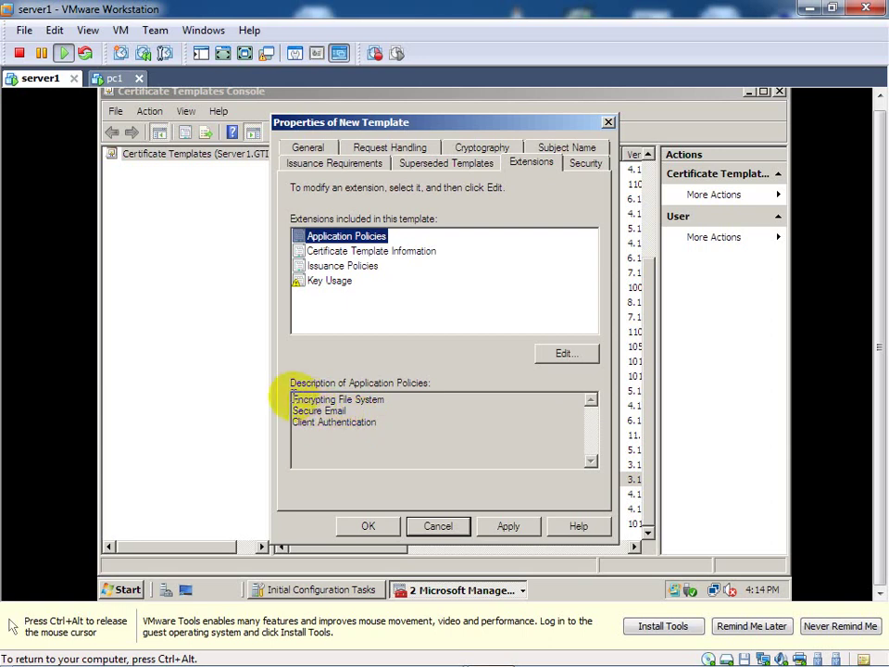
{"action": "left_click_drag", "start_coordinate": [294, 400], "coordinate": [388, 399]}
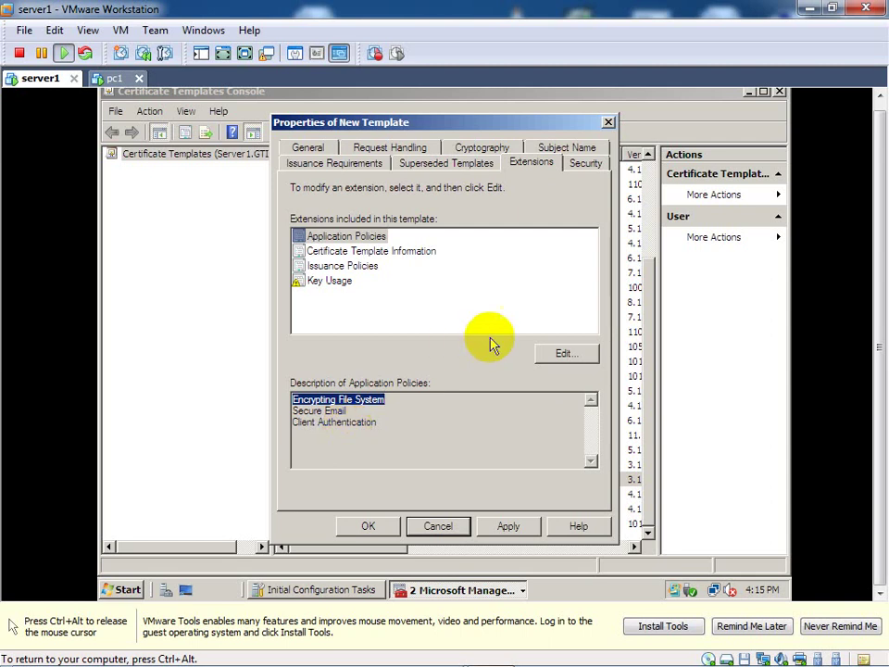
Step: Add the File Recovery policy to Sanaa.temp's application policies and show its Security permissions
{"action": "left_click", "coordinate": [556, 354]}
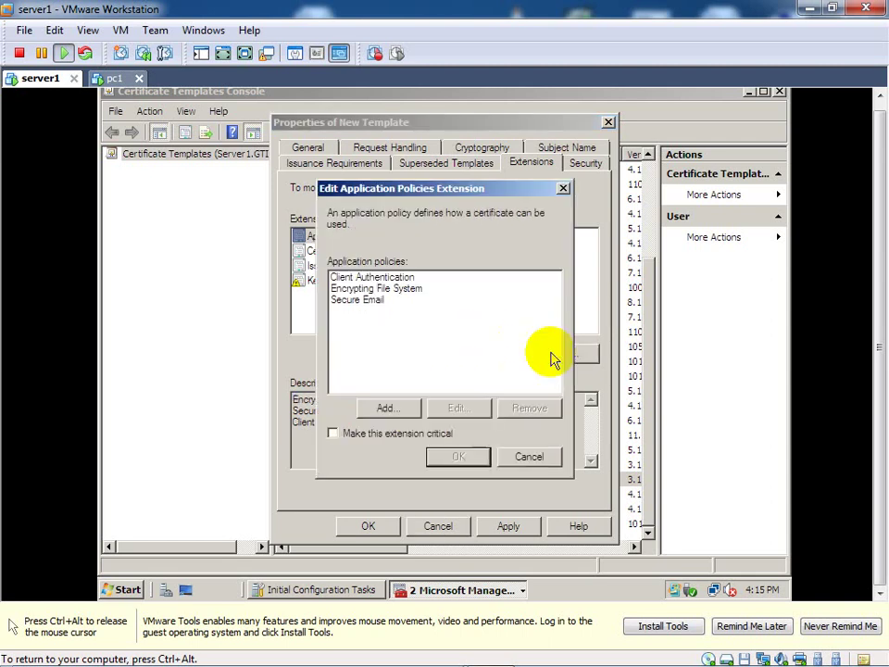
{"action": "left_click", "coordinate": [385, 408]}
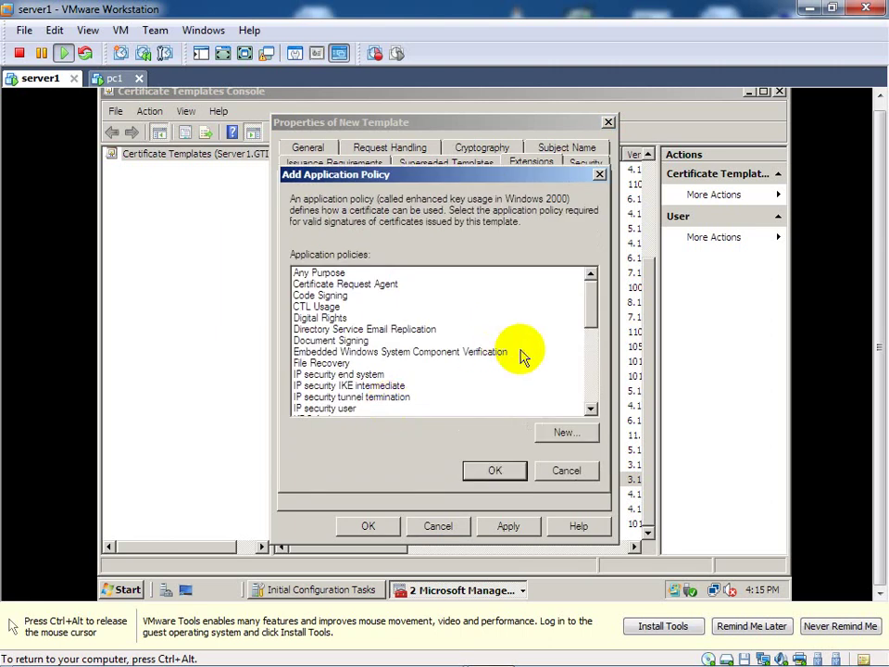
{"action": "left_click", "coordinate": [339, 364]}
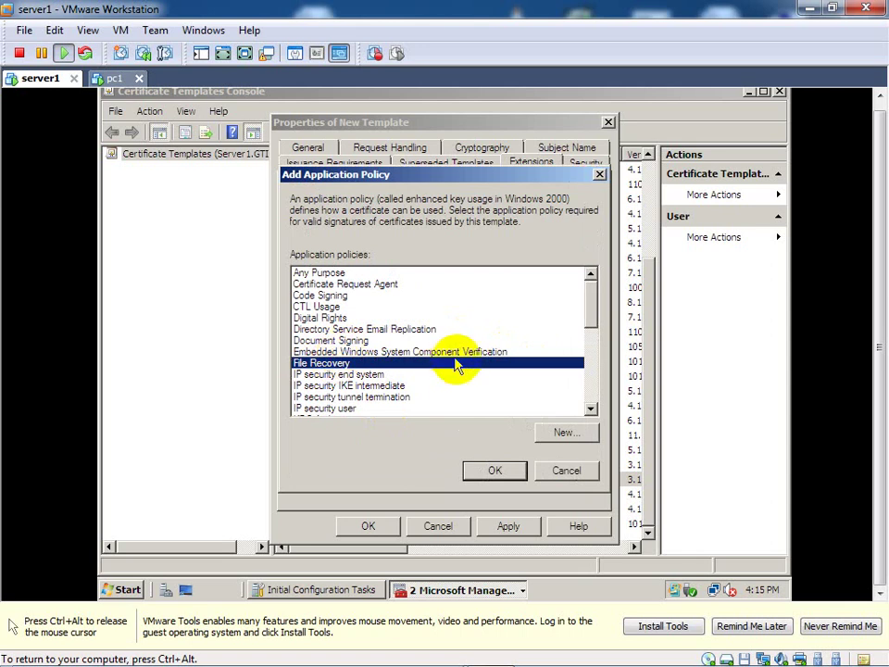
{"action": "left_click", "coordinate": [495, 473]}
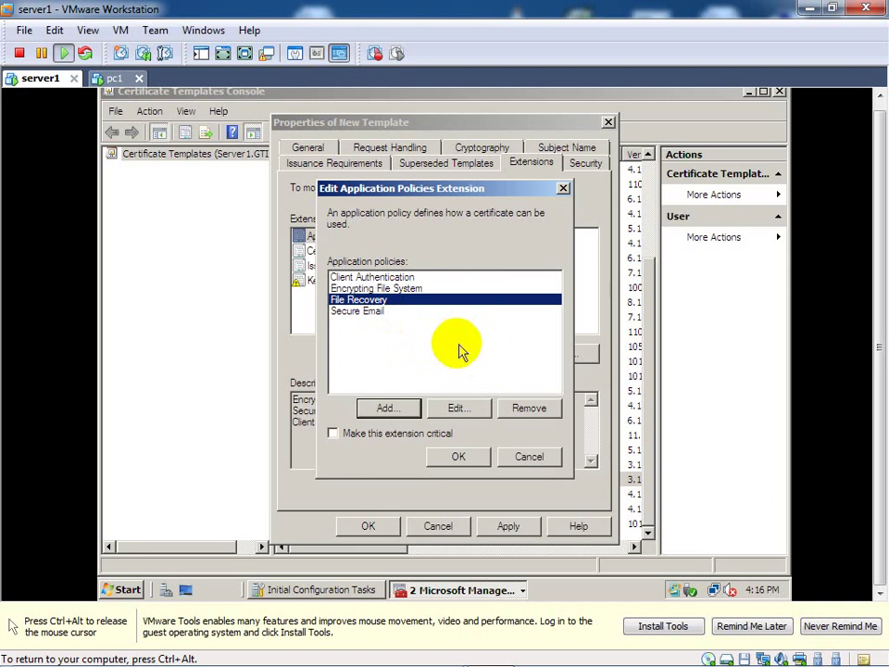
{"action": "left_click", "coordinate": [388, 411]}
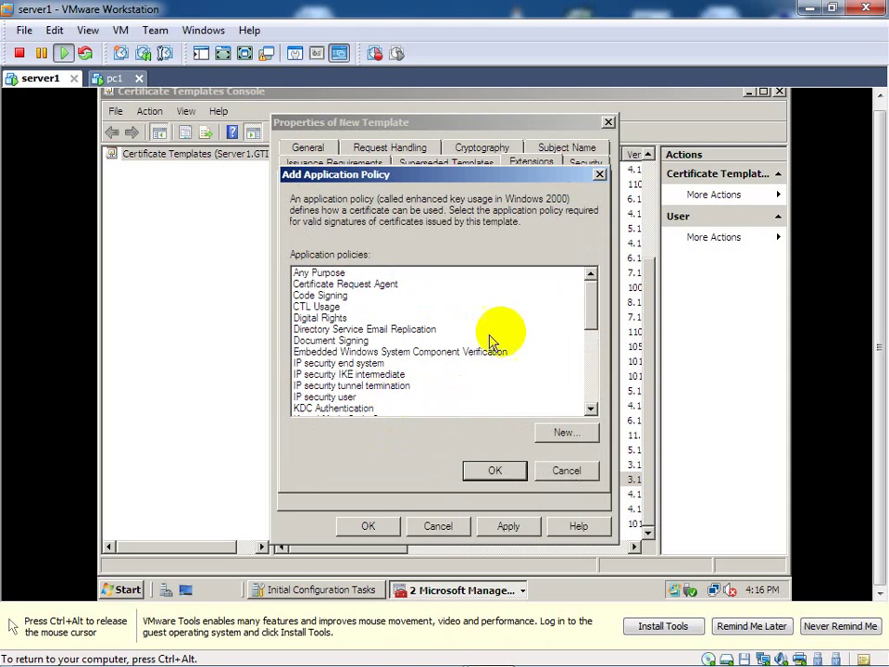
{"action": "left_click", "coordinate": [591, 387]}
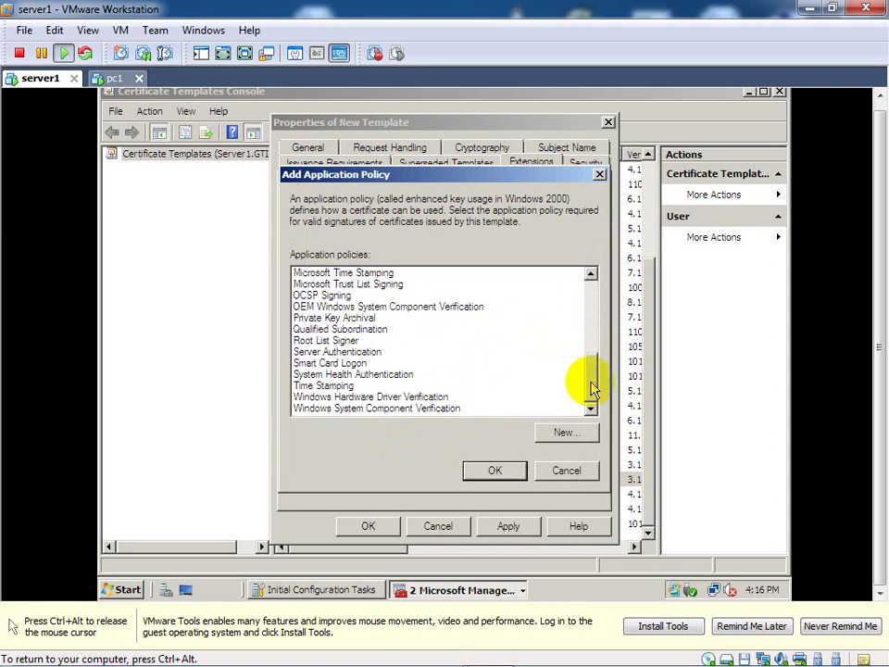
{"action": "left_click", "coordinate": [505, 472]}
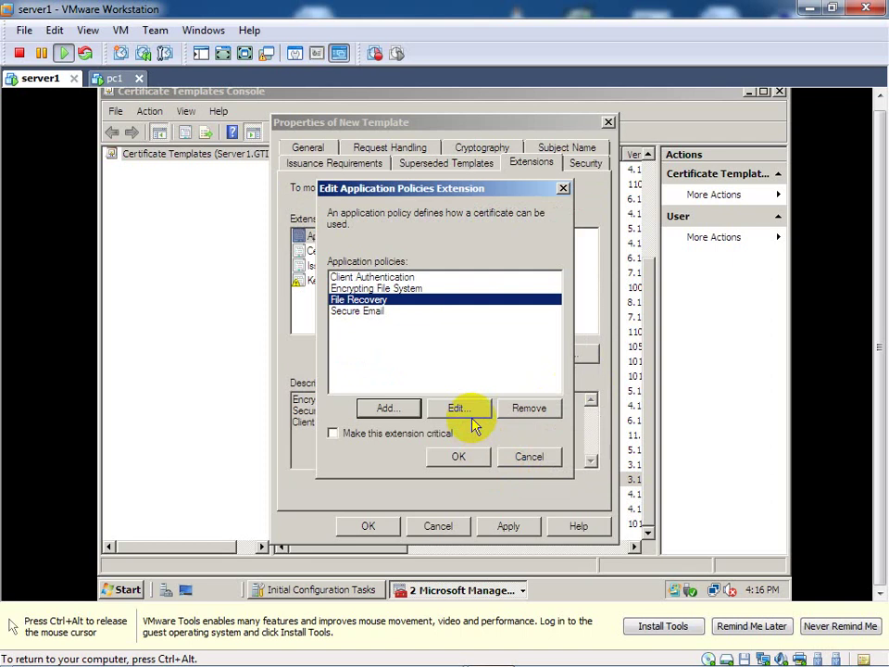
{"action": "left_click", "coordinate": [458, 457]}
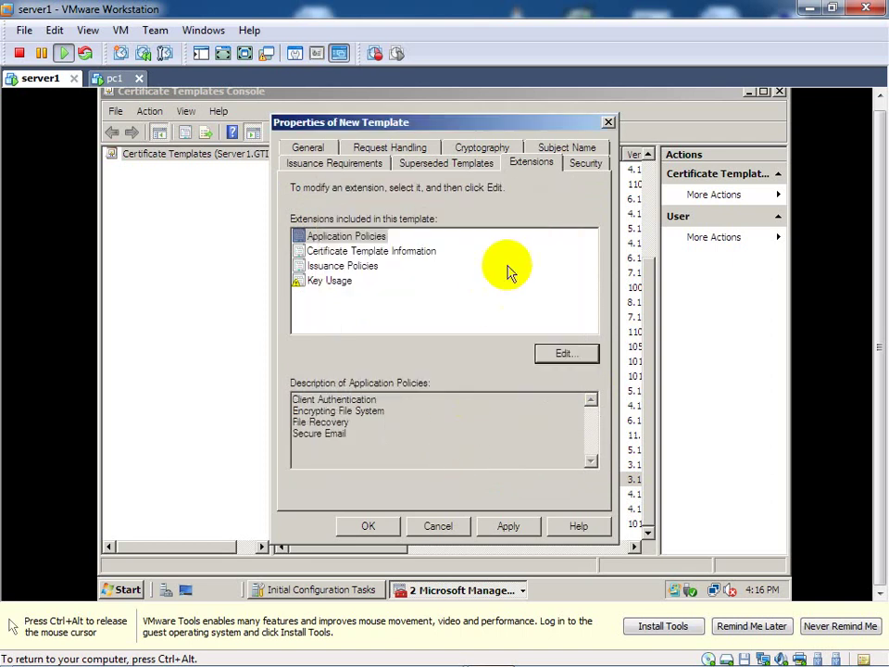
{"action": "left_click", "coordinate": [378, 239]}
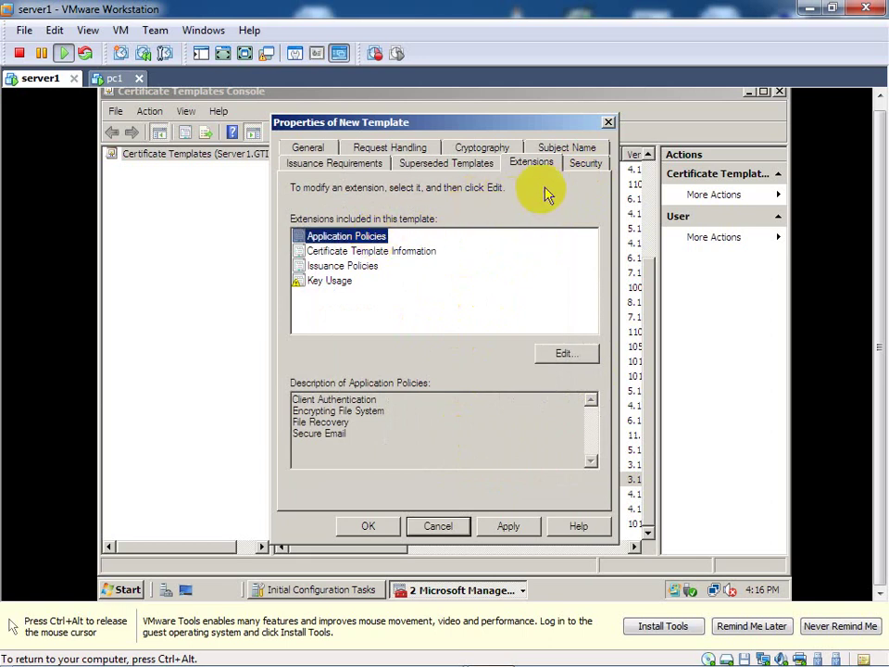
{"action": "left_click", "coordinate": [586, 167]}
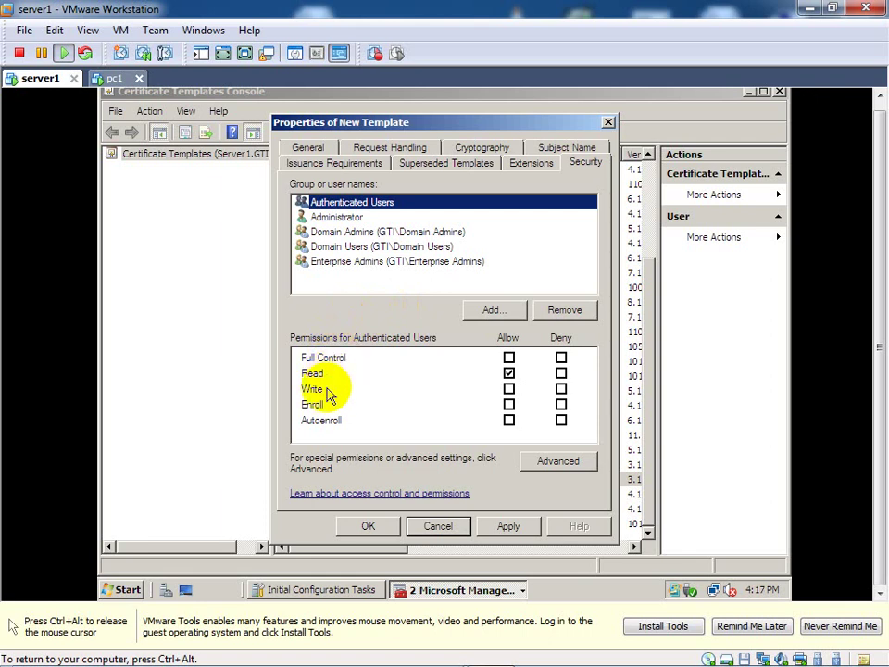
Step: Allow Enroll and Autoenroll for Authenticated Users, then apply and save the Sanaa.temp template
{"action": "left_click", "coordinate": [329, 408]}
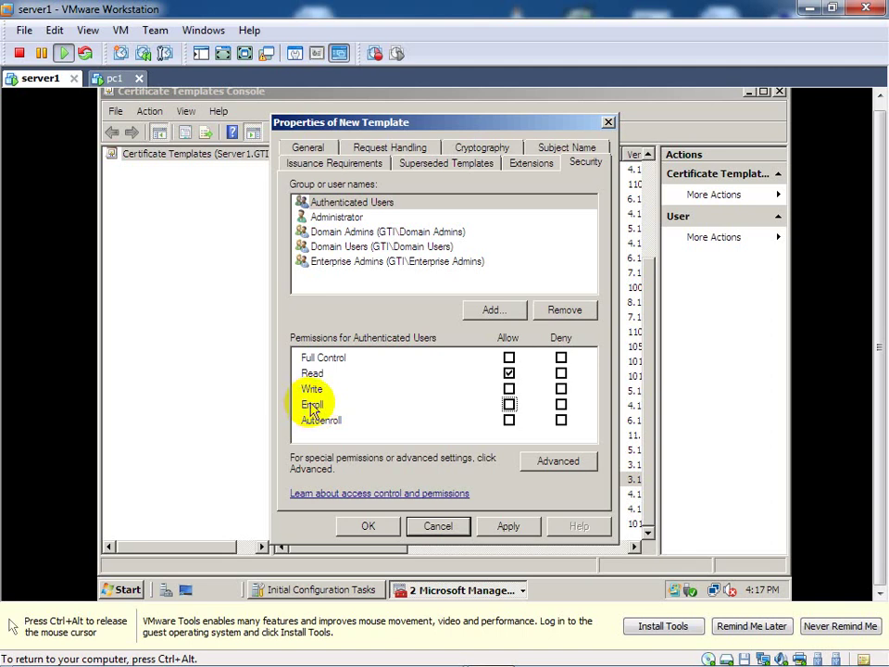
{"action": "left_click", "coordinate": [324, 423]}
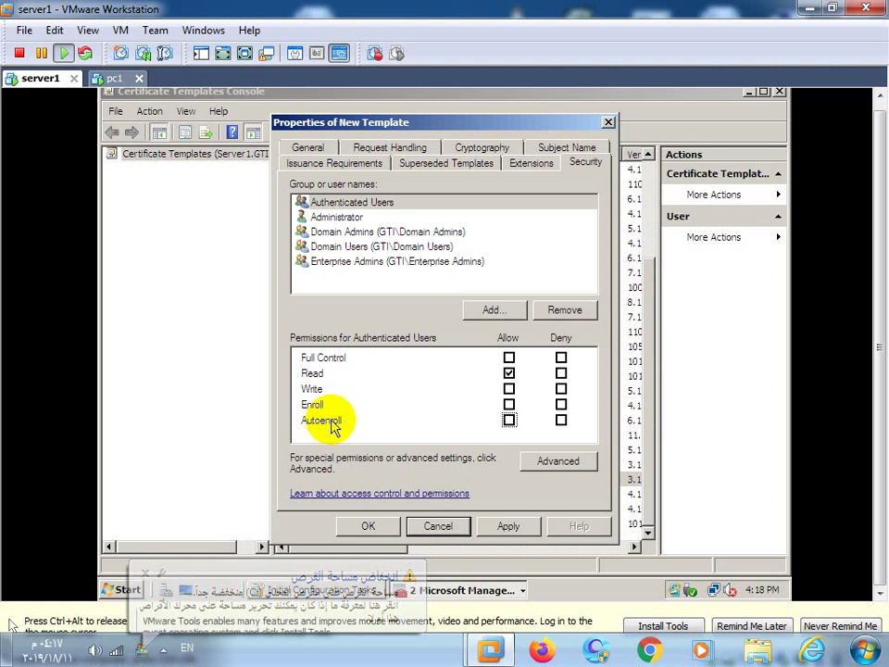
{"action": "left_click", "coordinate": [508, 420]}
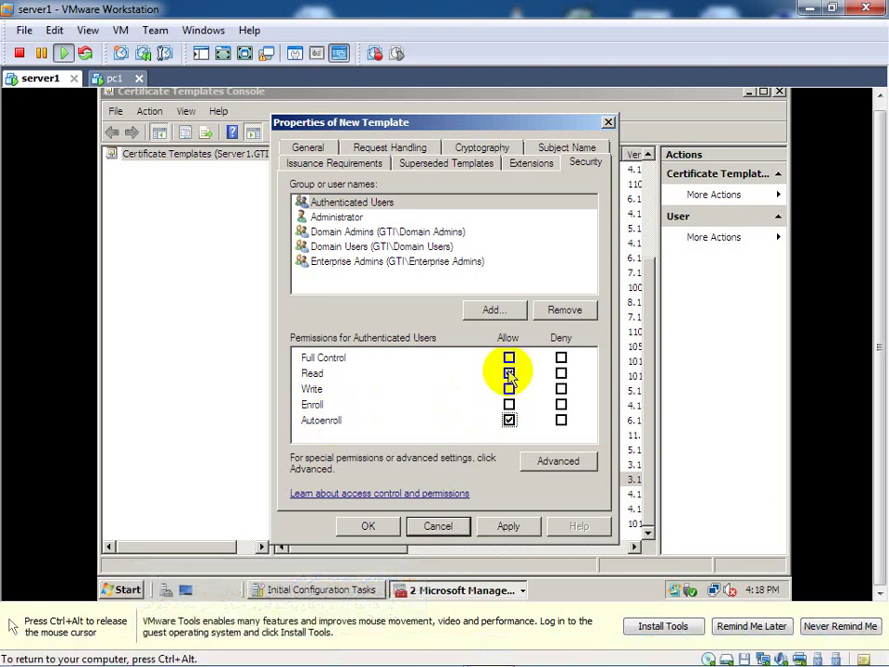
{"action": "left_click", "coordinate": [508, 405]}
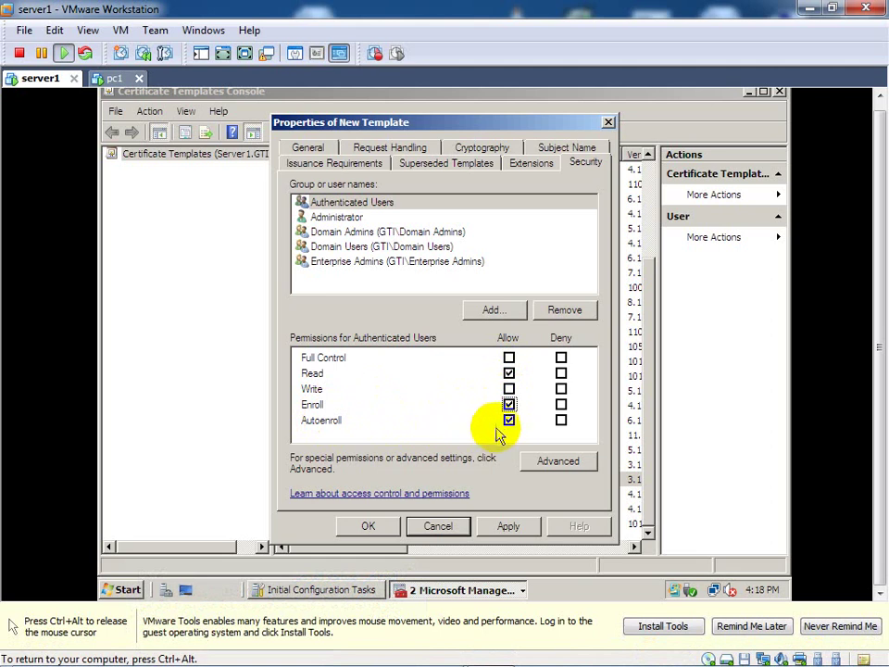
{"action": "left_click", "coordinate": [500, 422]}
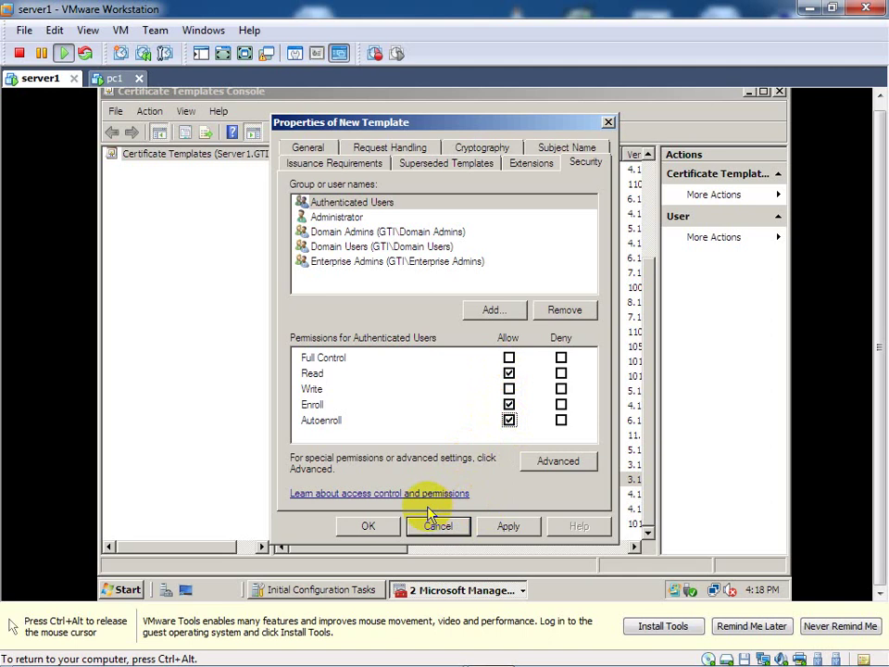
{"action": "left_click", "coordinate": [499, 527]}
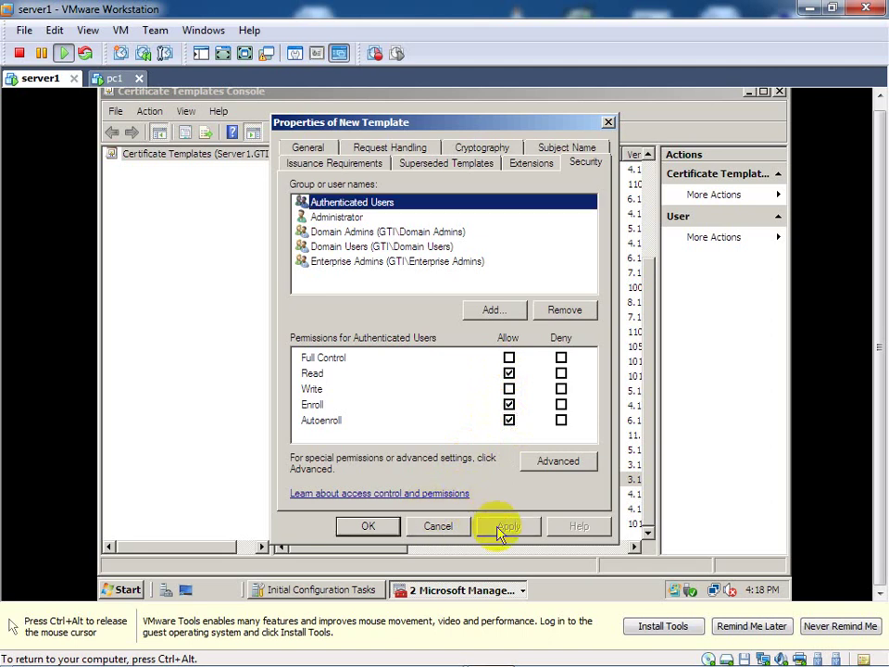
{"action": "left_click", "coordinate": [365, 531]}
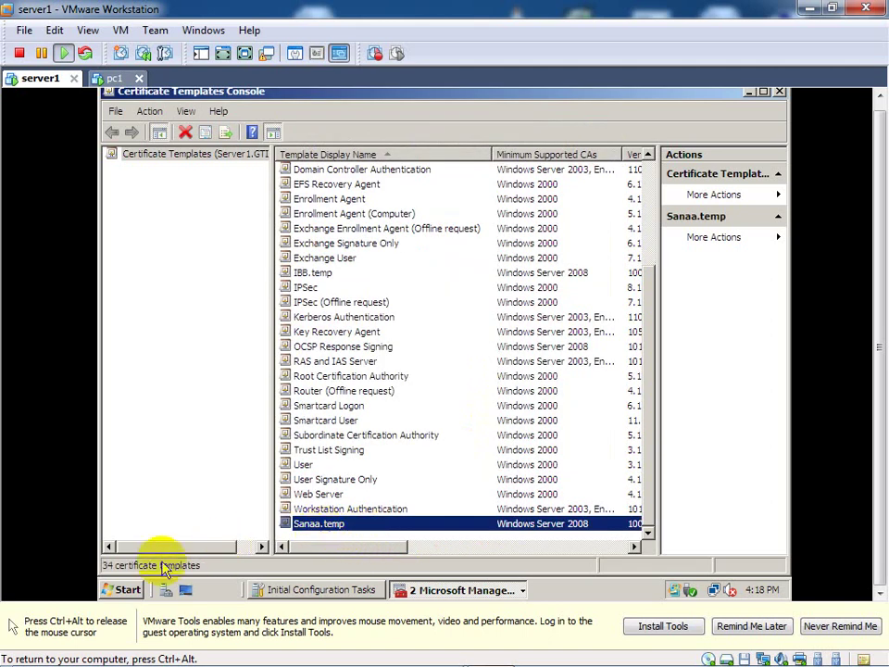
Step: Open server1's Start menu and point to Administrative Tools over the Certificate Templates Console
{"action": "left_click", "coordinate": [127, 590]}
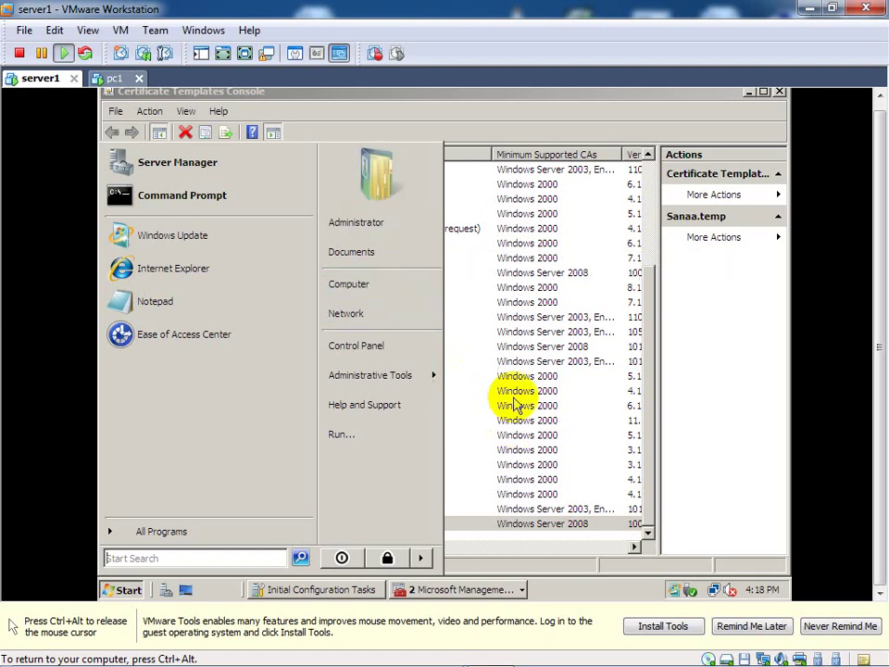
{"action": "left_click", "coordinate": [635, 596]}
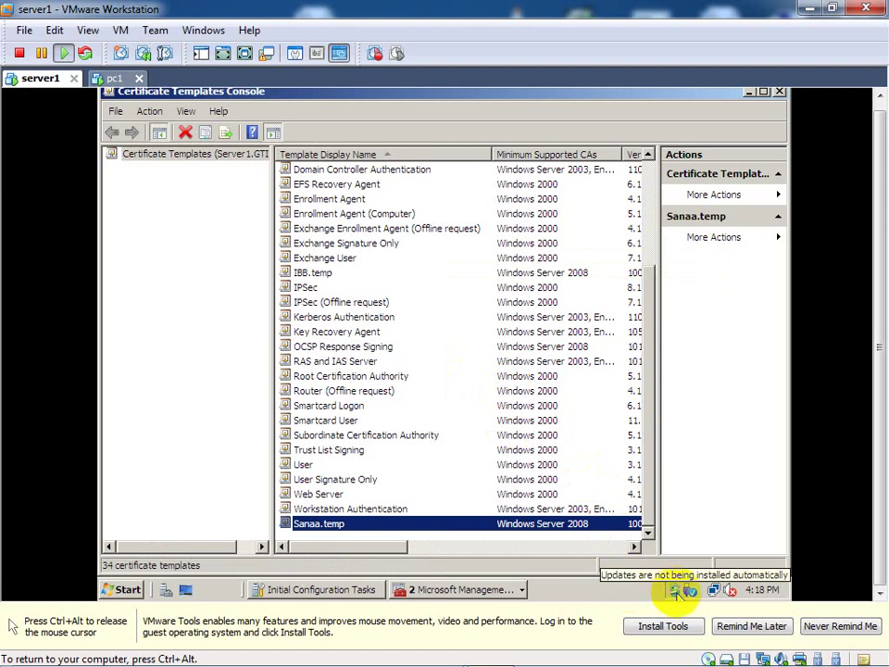
{"action": "left_click", "coordinate": [655, 646]}
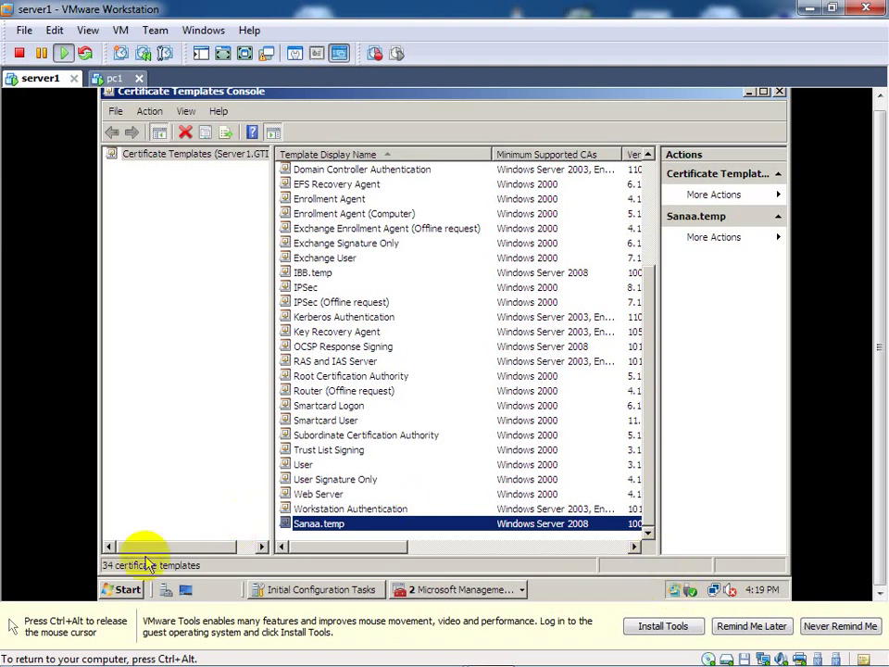
{"action": "left_click", "coordinate": [123, 588]}
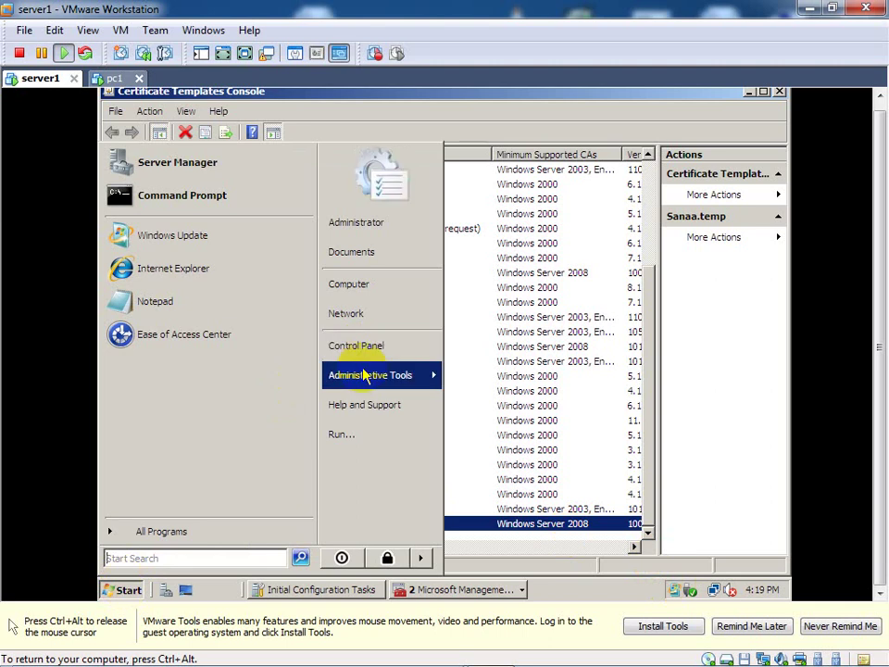
{"action": "mouse_move", "coordinate": [364, 374]}
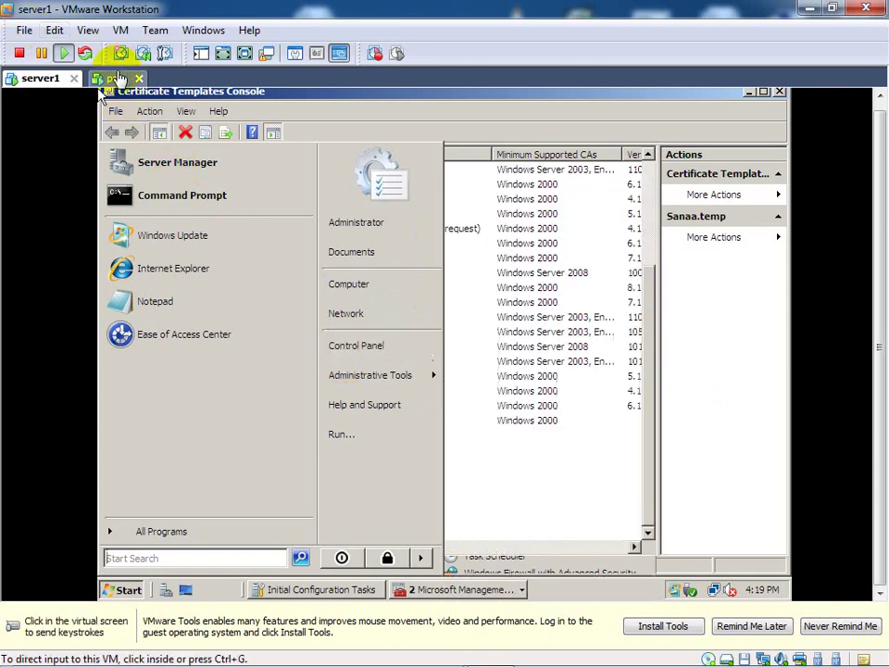
Step: Log on to pc1 as Administrator, retrying after an incorrect-password error
{"action": "left_click", "coordinate": [114, 79]}
{"action": "left_click", "coordinate": [232, 252]}
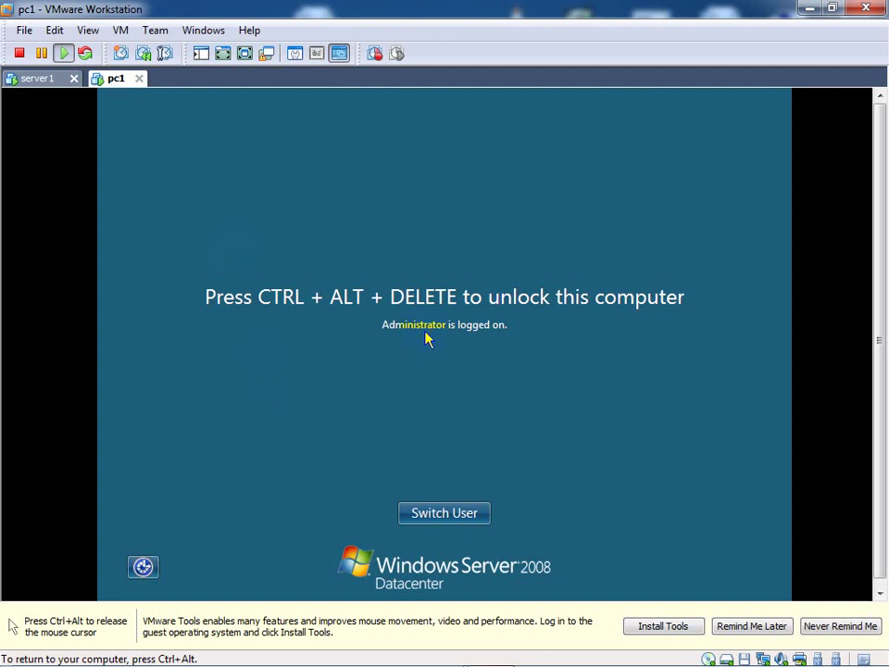
{"action": "key", "text": "ctrl+alt+Insert"}
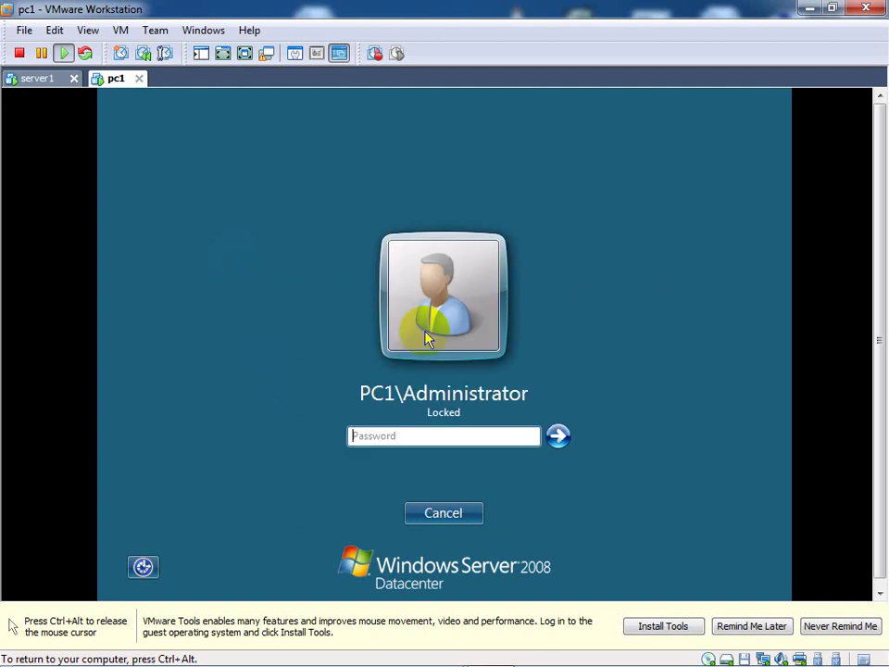
{"action": "type", "text": "P@ssw0rd"}
{"action": "key", "text": "Return"}
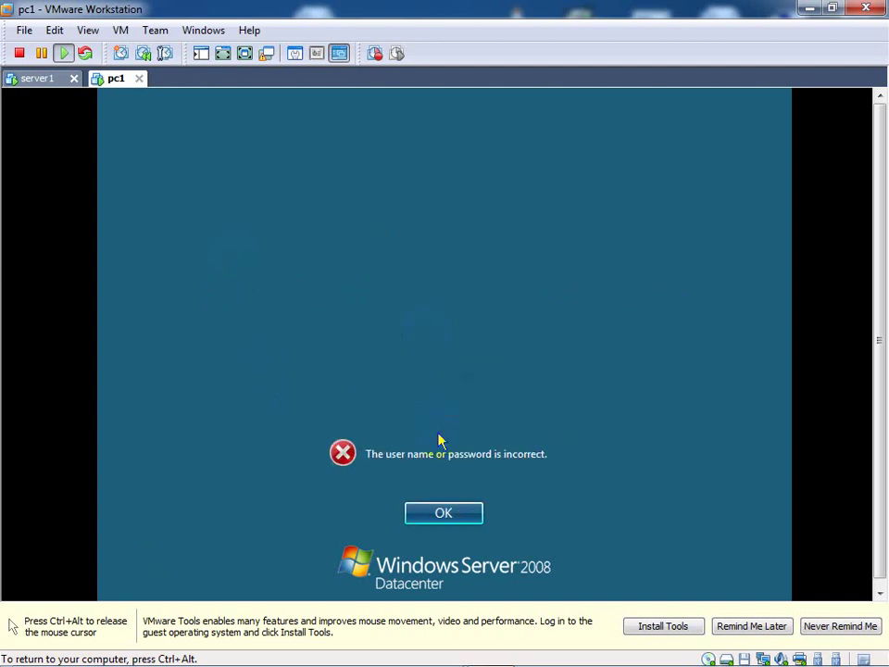
{"action": "left_click", "coordinate": [439, 511]}
{"action": "type", "text": "P"}
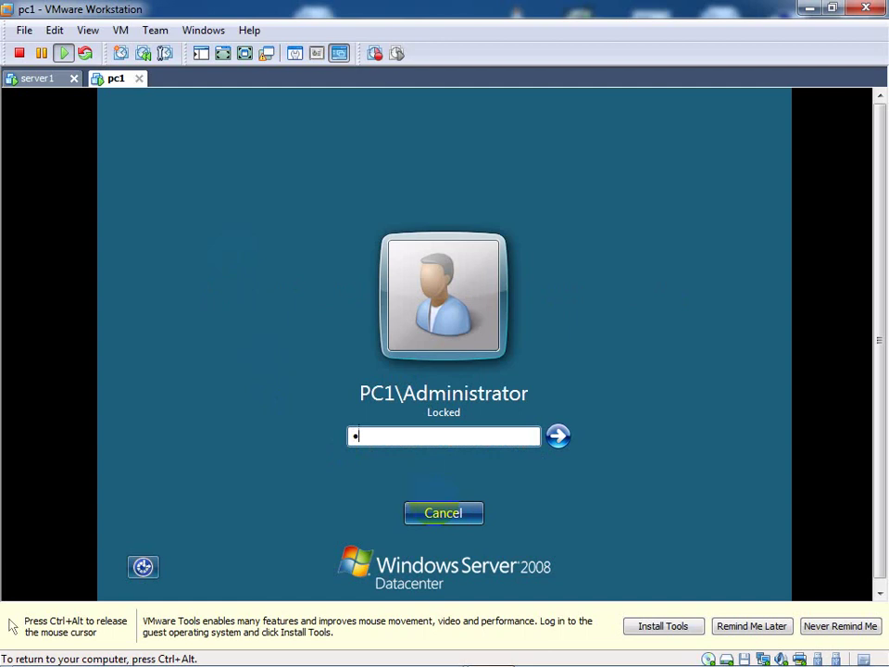
{"action": "type", "text": "@ssw0rd123"}
{"action": "key", "text": "Return"}
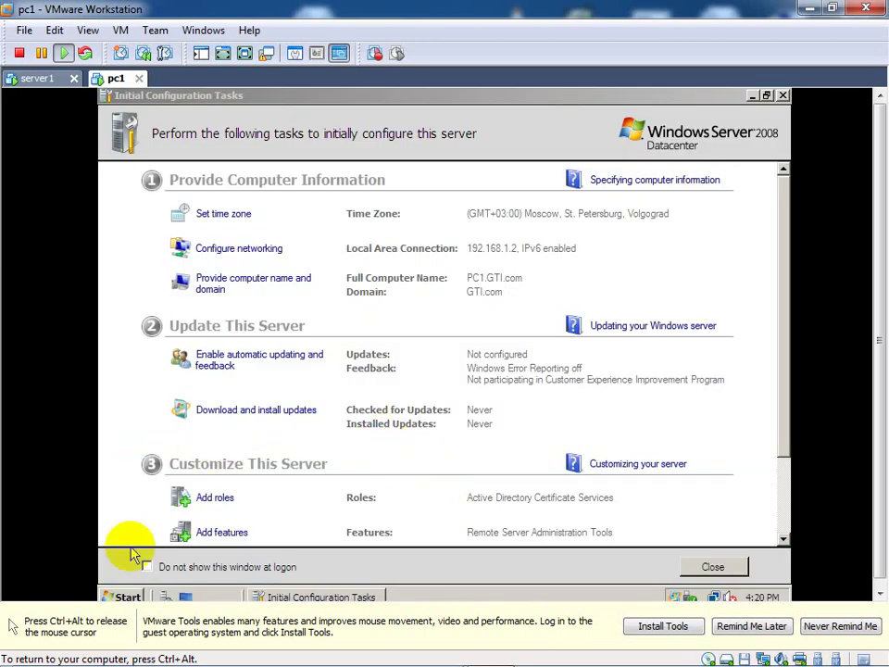
Step: Open pc1's Start menu, then release input from the virtual machine
{"action": "left_click", "coordinate": [122, 596]}
{"action": "left_click", "coordinate": [126, 596]}
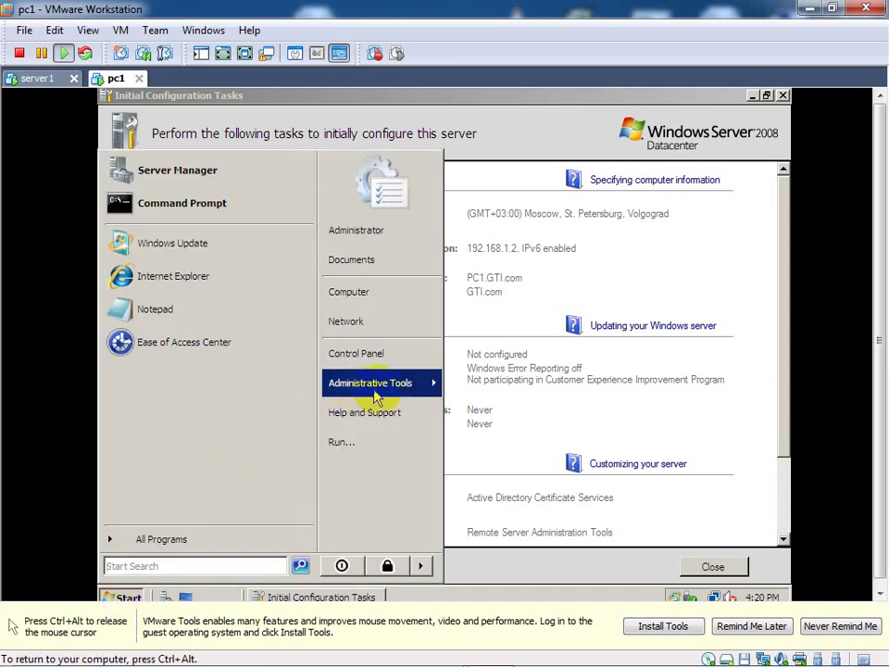
{"action": "mouse_move", "coordinate": [370, 398]}
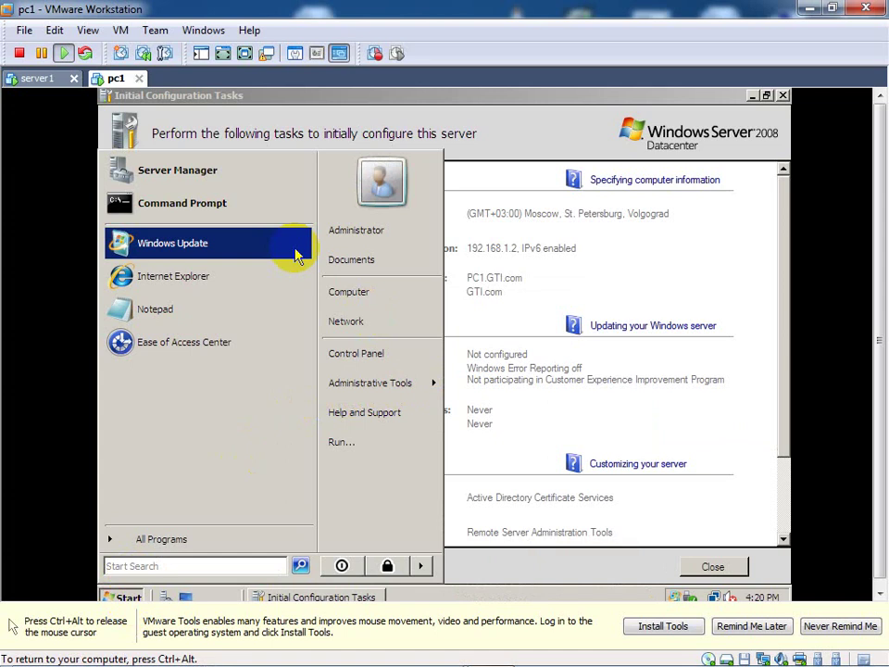
{"action": "key", "text": "ctrl+alt"}
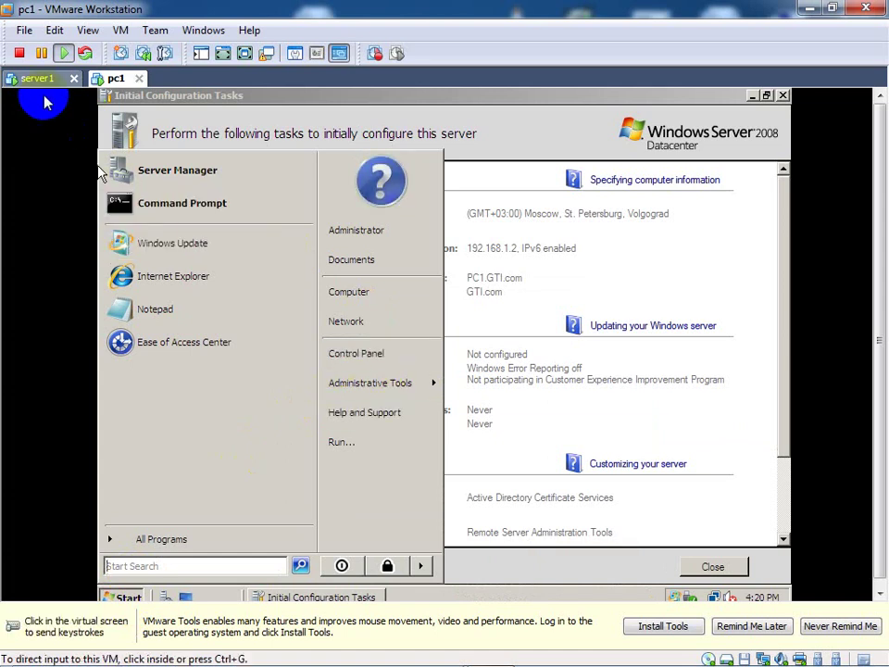
Step: Look over pc1's Administrative Tools list, then return to the server1 machine
{"action": "left_click", "coordinate": [35, 79]}
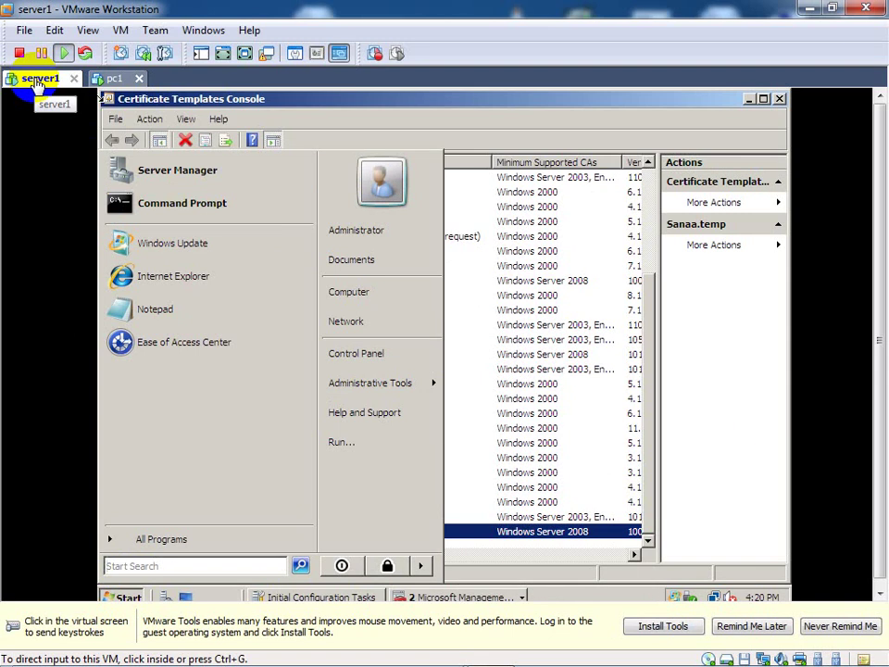
{"action": "left_click", "coordinate": [113, 82]}
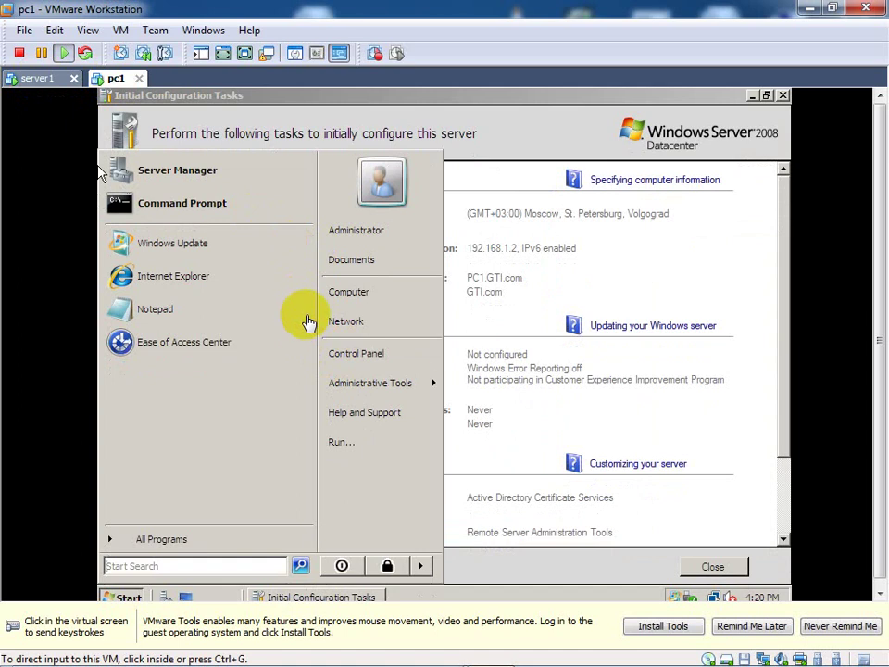
{"action": "left_click", "coordinate": [414, 387]}
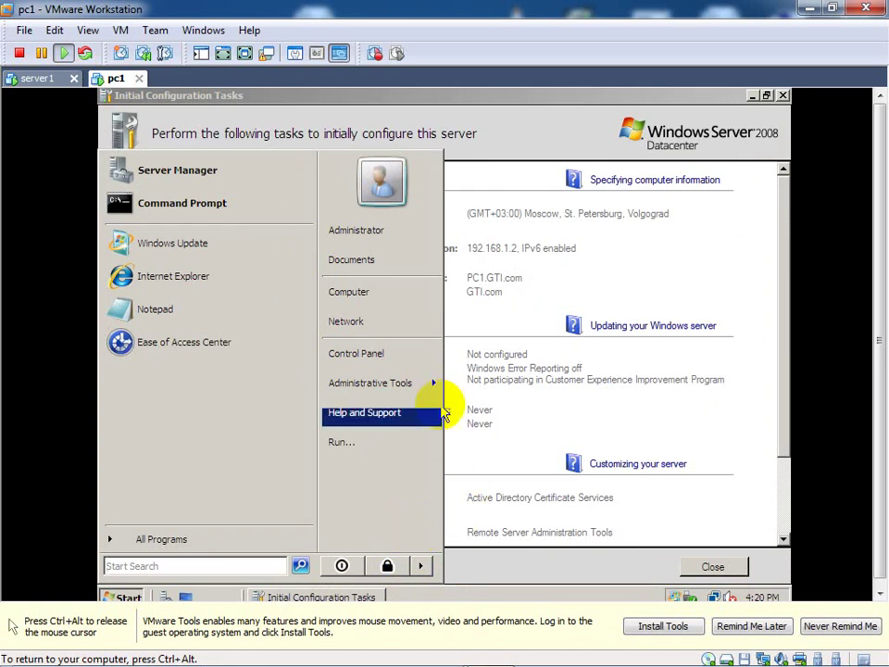
{"action": "mouse_move", "coordinate": [432, 387]}
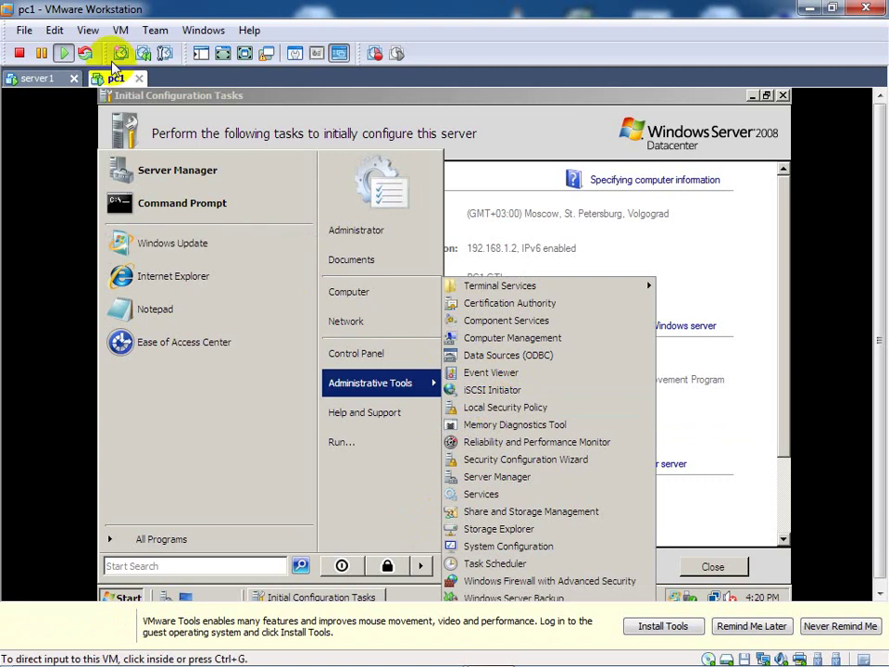
{"action": "left_click", "coordinate": [40, 83]}
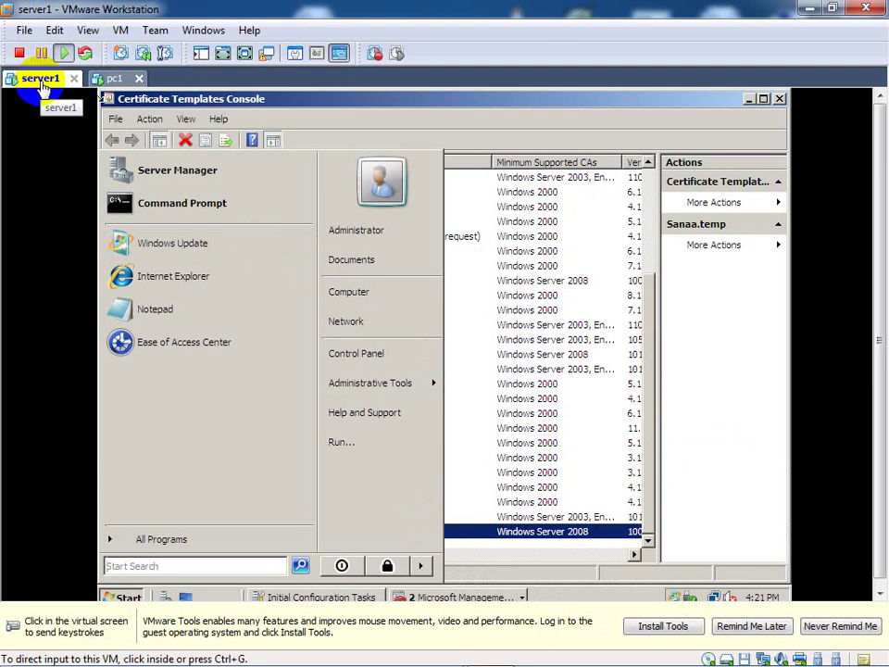
Step: Launch Group Policy Management from server1's Administrative Tools menu
{"action": "left_click", "coordinate": [42, 85]}
{"action": "left_click", "coordinate": [74, 134]}
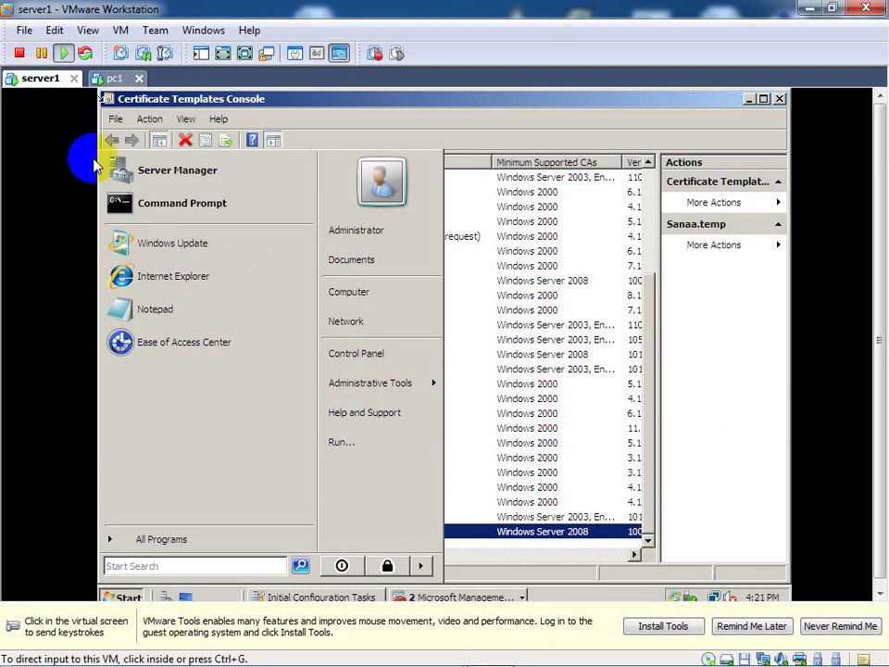
{"action": "left_click", "coordinate": [373, 388]}
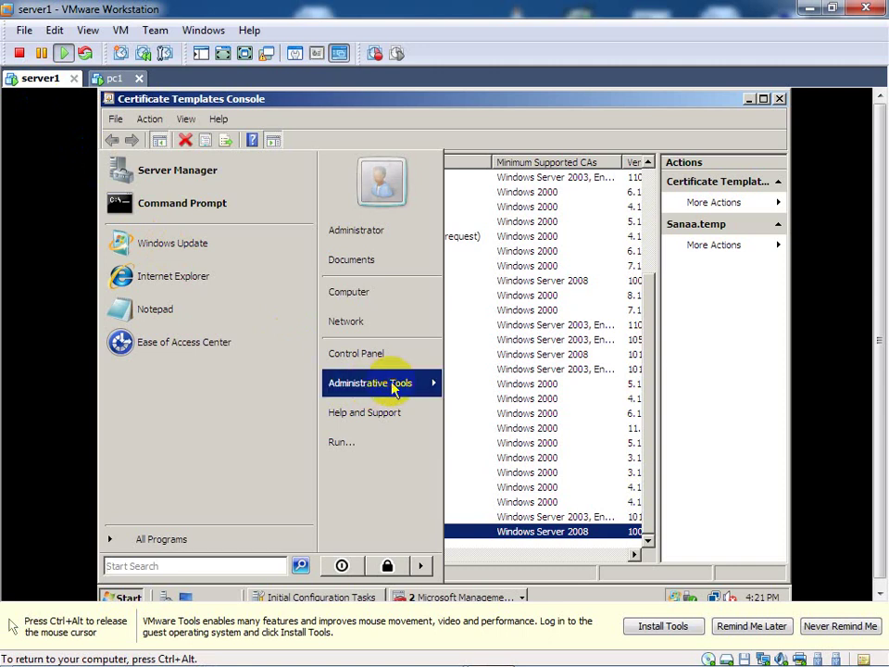
{"action": "left_click", "coordinate": [393, 387]}
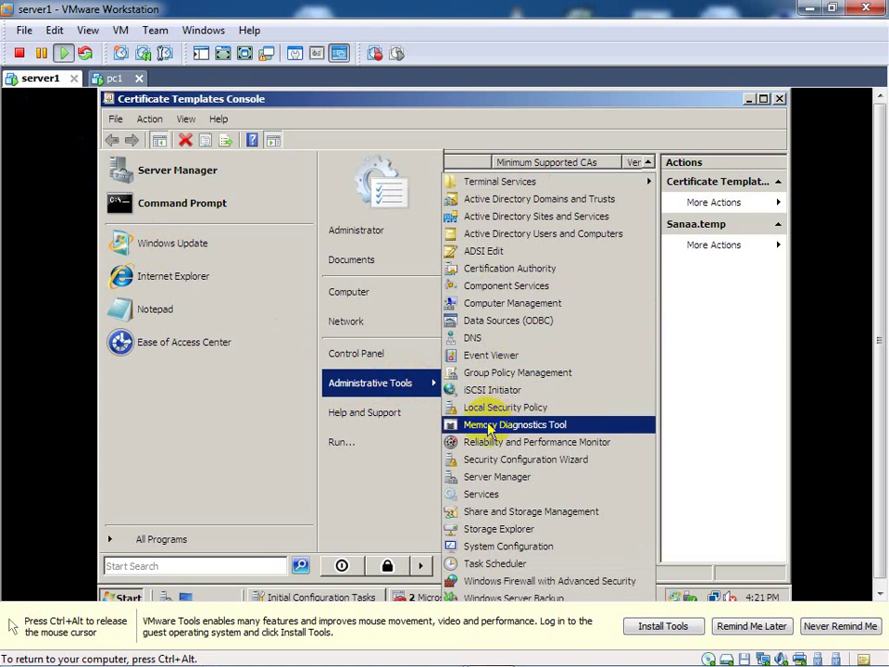
{"action": "left_click", "coordinate": [485, 375]}
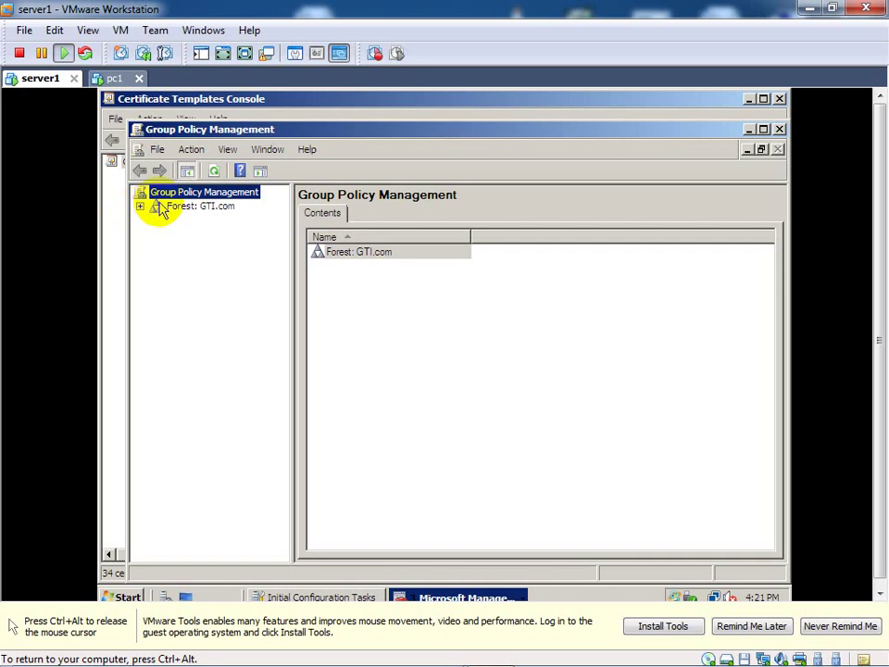
Step: Expand Forest: GTI.com, Domains and GTI.com to list its OUs and policies
{"action": "left_click", "coordinate": [140, 207]}
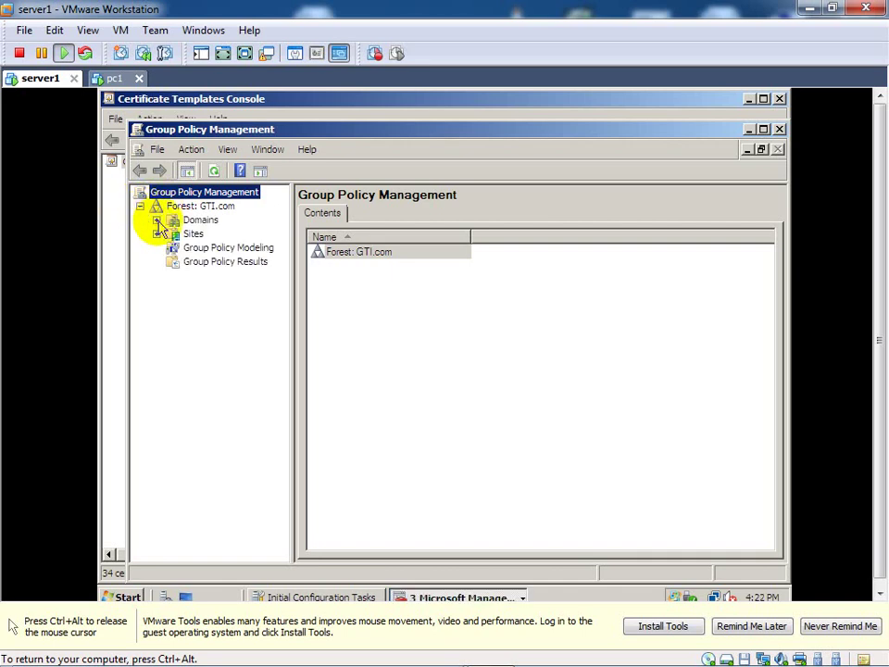
{"action": "left_click", "coordinate": [157, 220]}
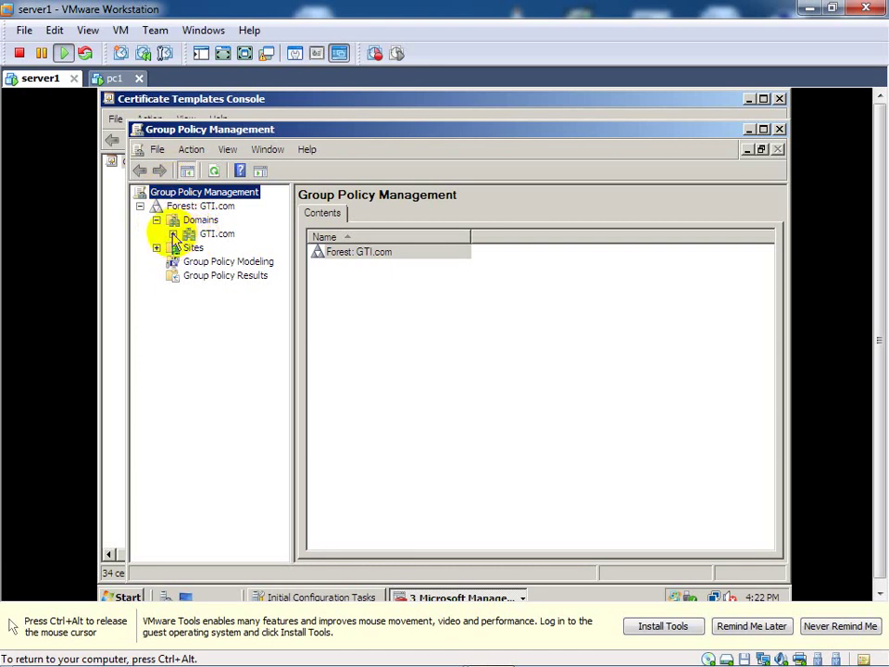
{"action": "left_click", "coordinate": [173, 234]}
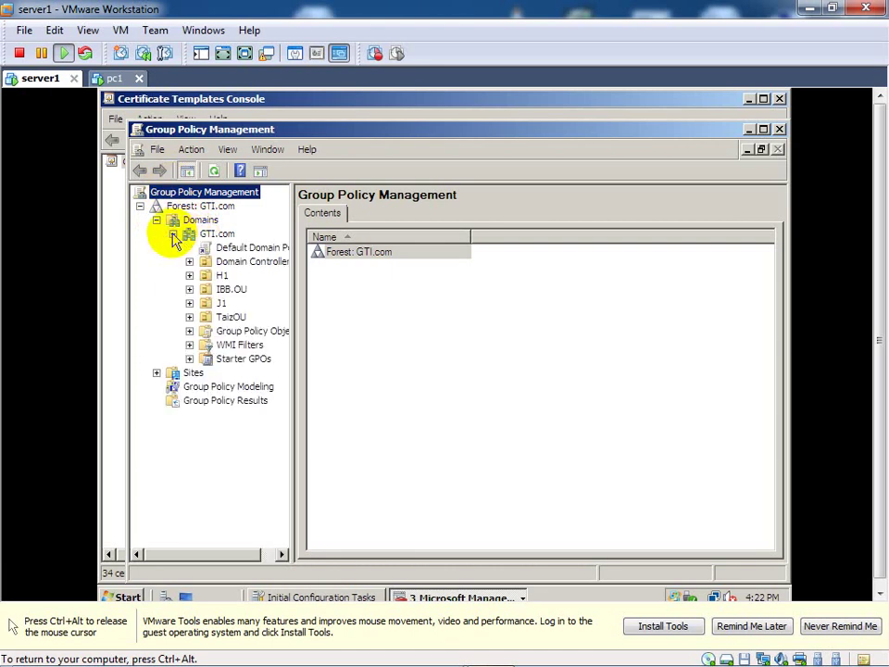
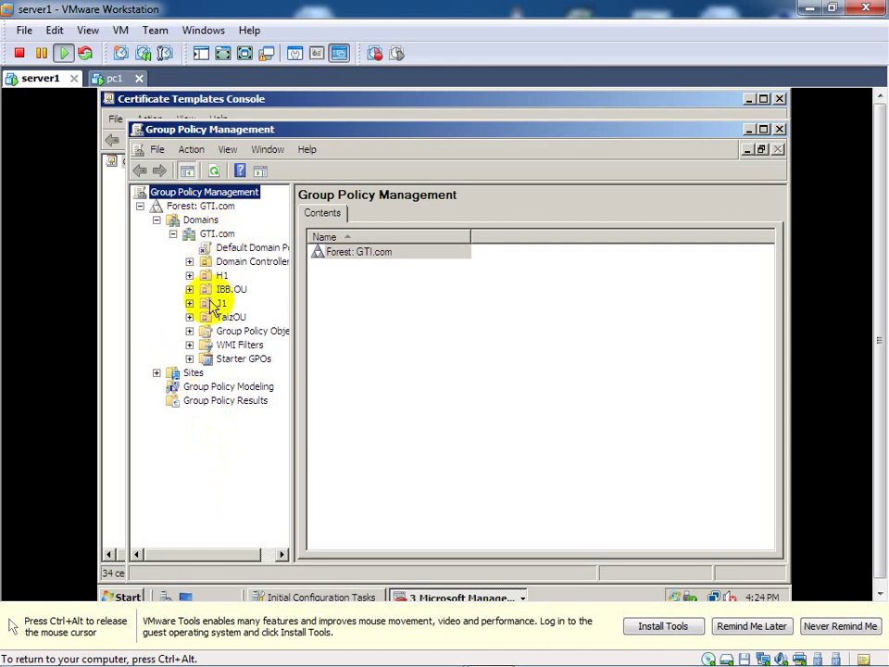
Step: Show the Default Domain Policy's scope under GTI.com, dismissing the link notice and widening the tree pane
{"action": "left_click", "coordinate": [238, 250]}
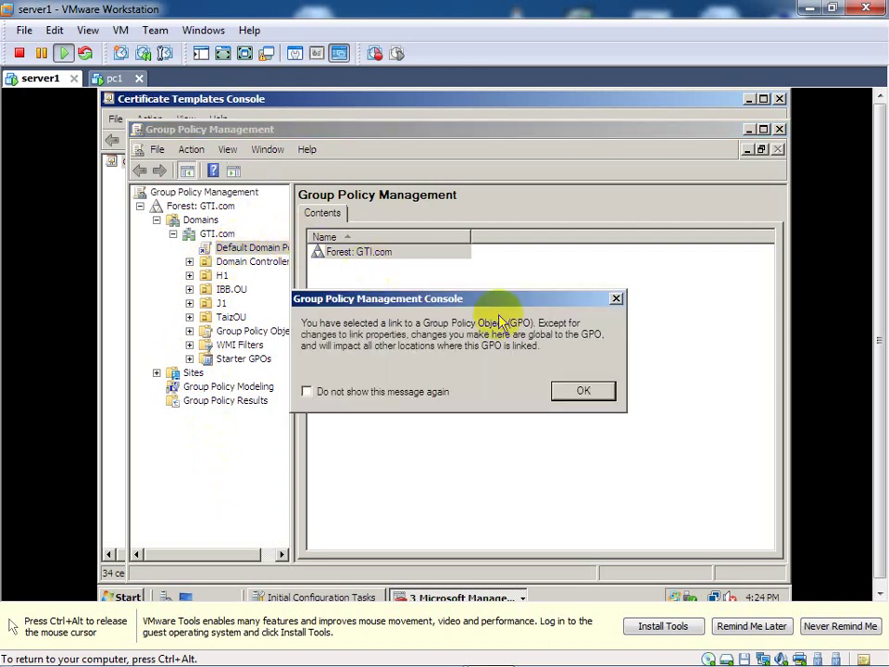
{"action": "left_click", "coordinate": [616, 298]}
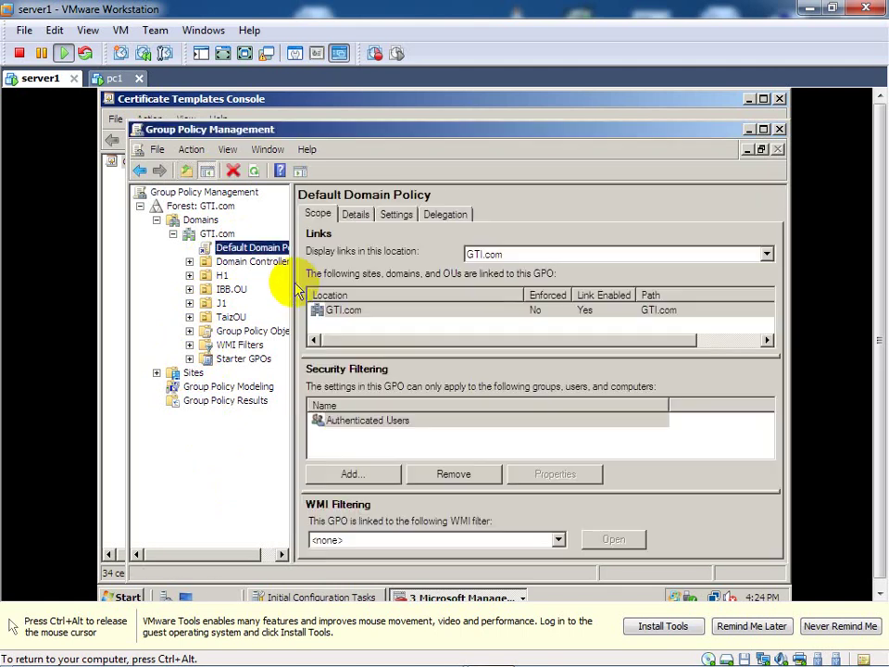
{"action": "left_click_drag", "start_coordinate": [290, 281], "coordinate": [377, 278]}
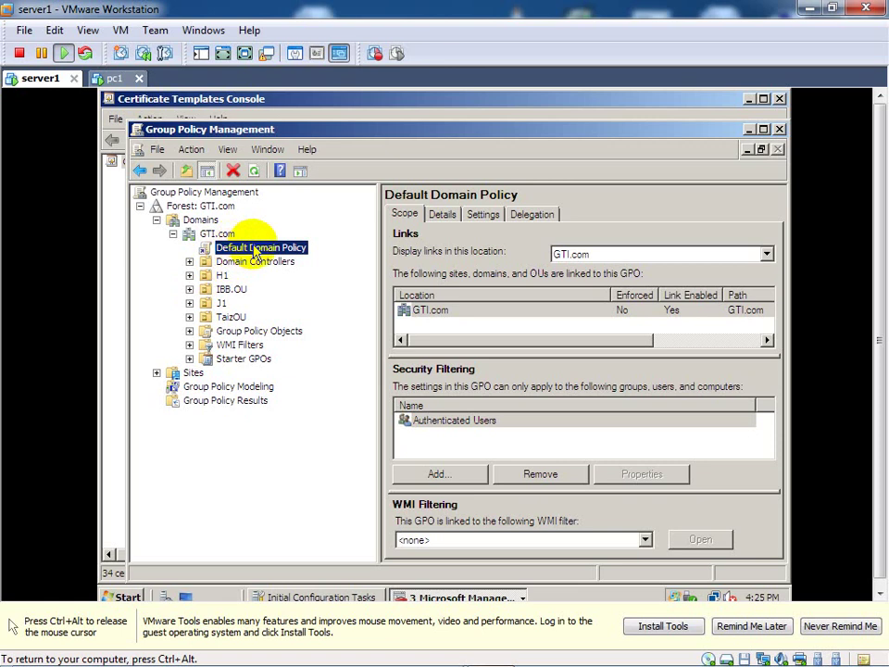
{"action": "right_click", "coordinate": [255, 253]}
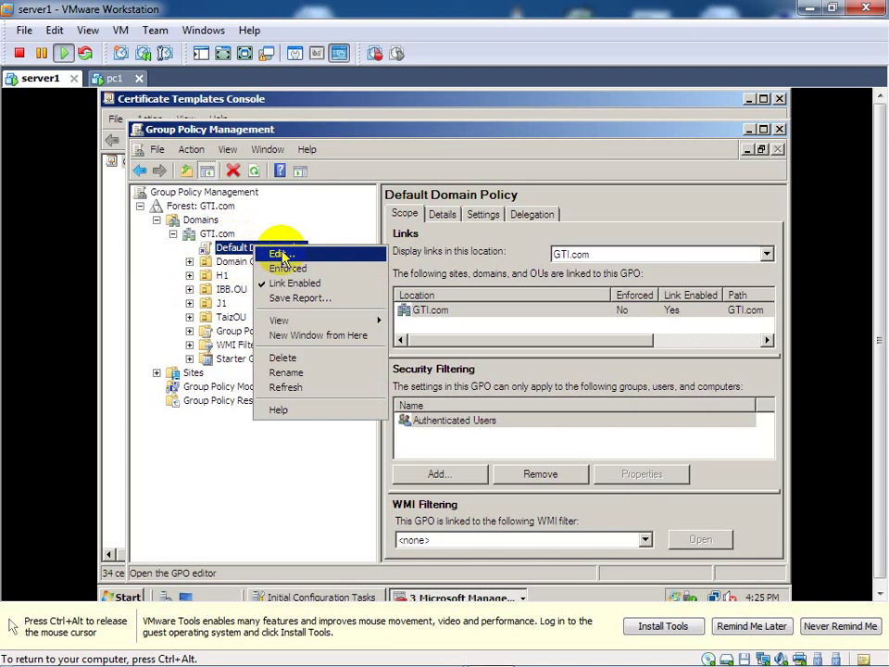
{"action": "left_click", "coordinate": [280, 254]}
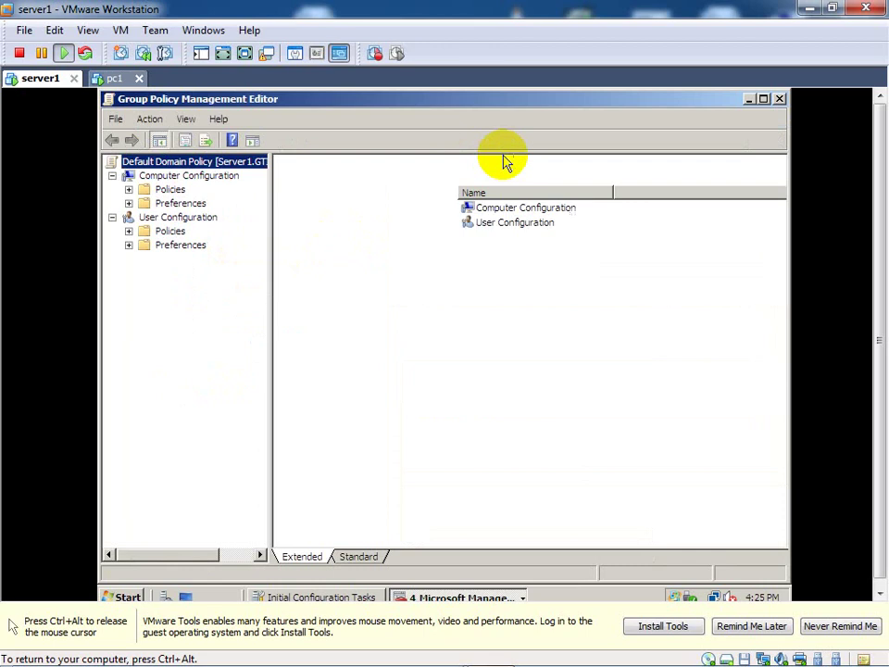
{"action": "left_click", "coordinate": [780, 99]}
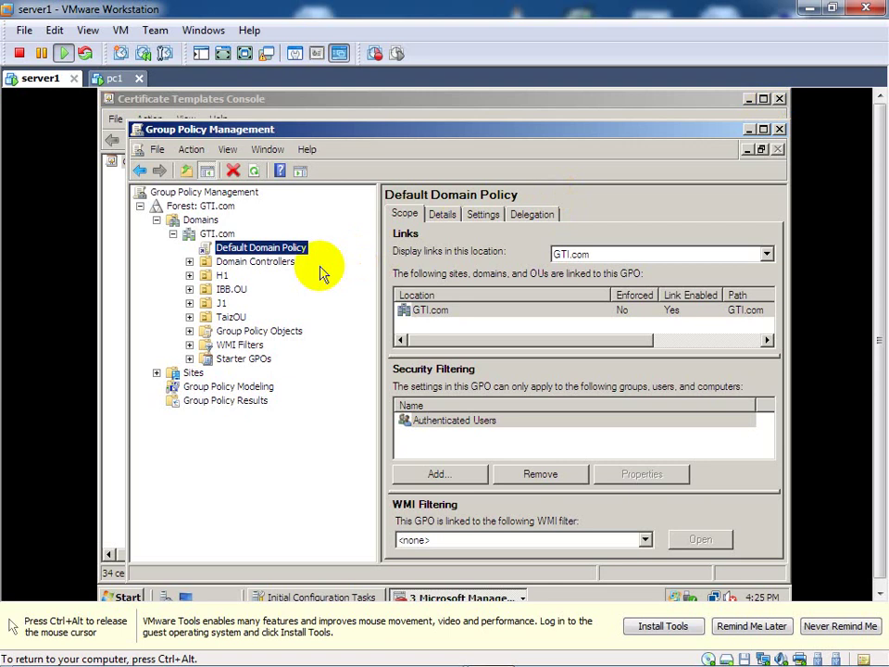
Step: Add an organizational unit named 'Alkhateeb.OU' under GTI.com and select it
{"action": "left_click", "coordinate": [218, 236]}
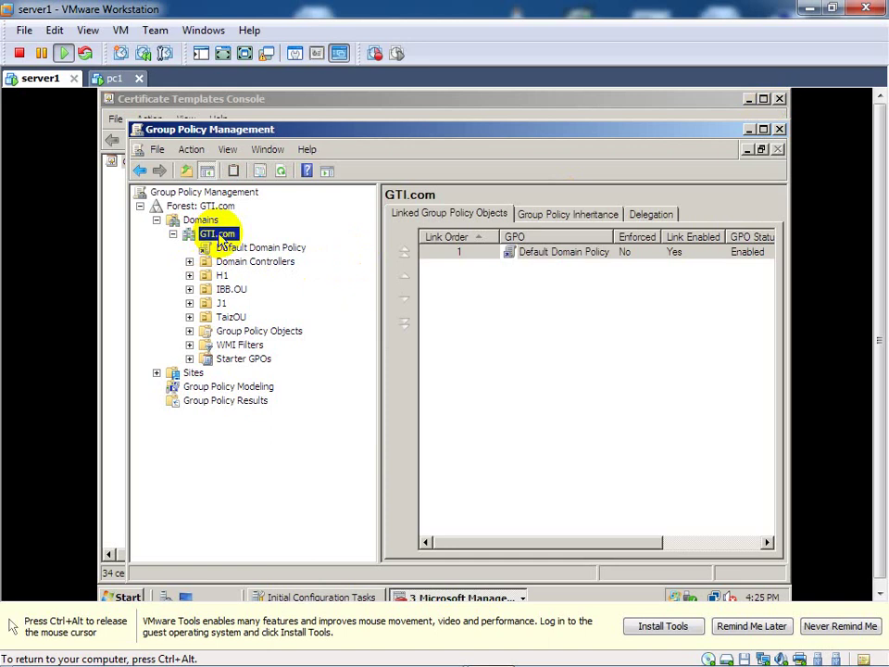
{"action": "right_click", "coordinate": [222, 241]}
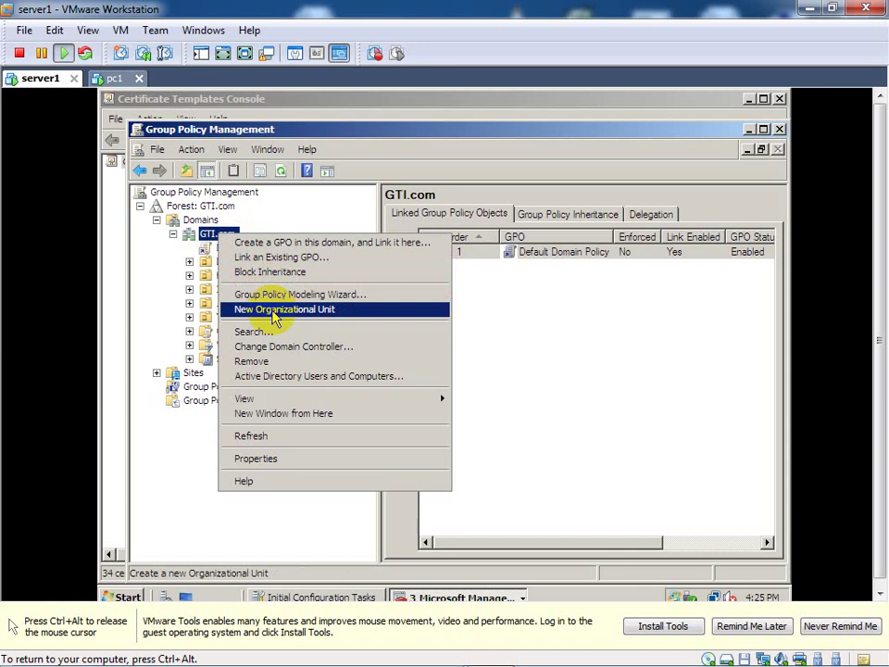
{"action": "left_click", "coordinate": [275, 318]}
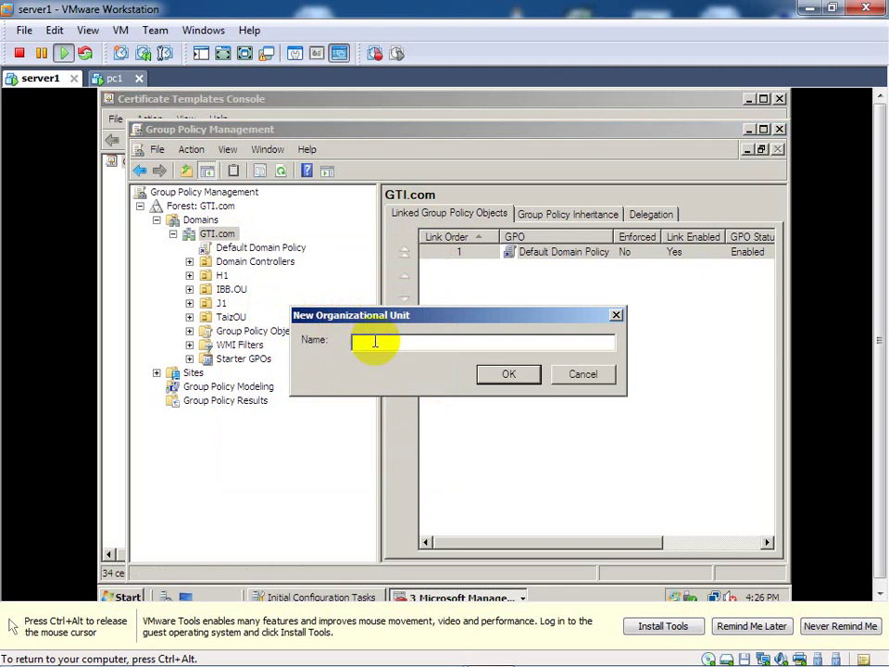
{"action": "type", "text": "Alkhateeb. OU"}
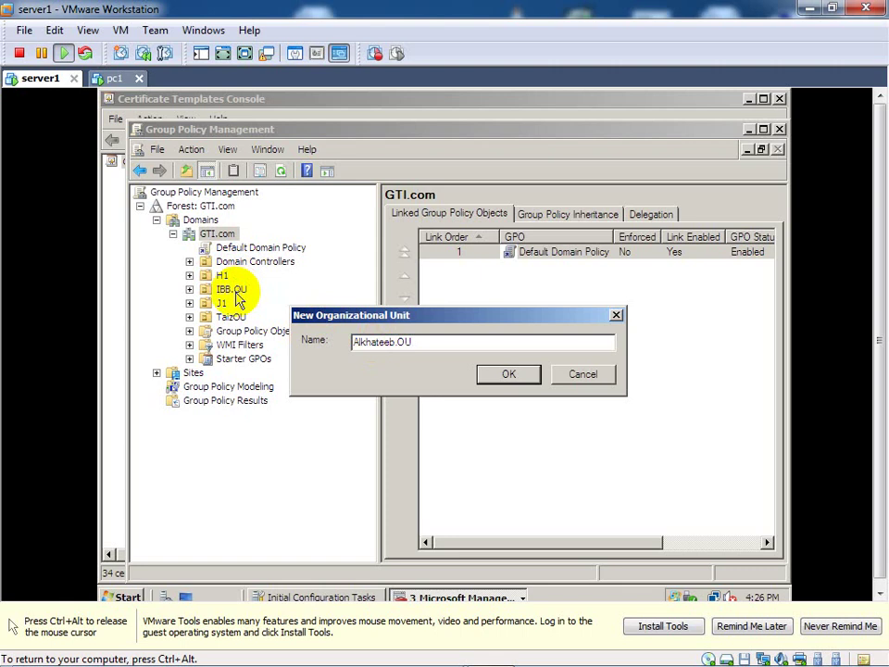
{"action": "left_click", "coordinate": [510, 377]}
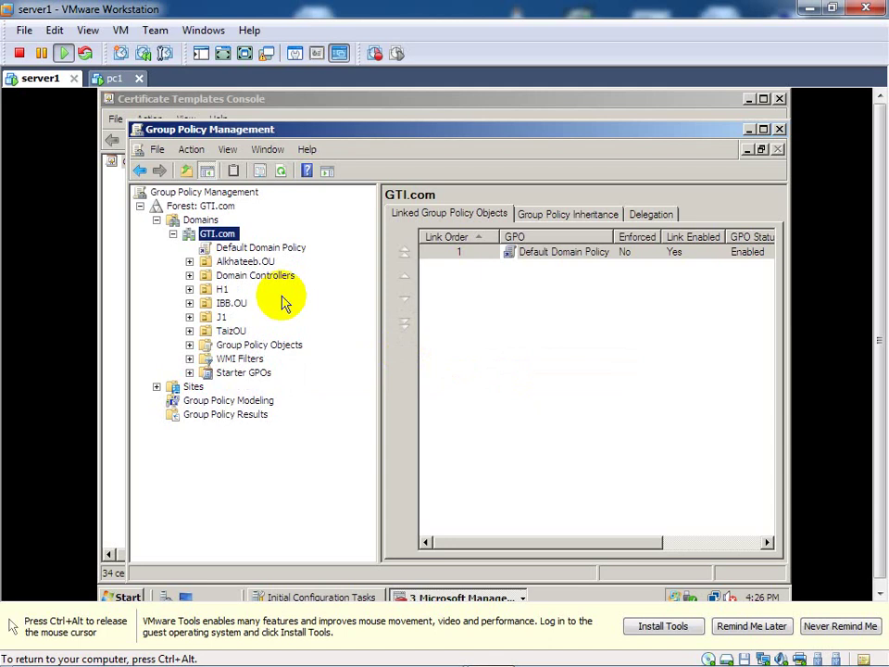
{"action": "left_click", "coordinate": [226, 263]}
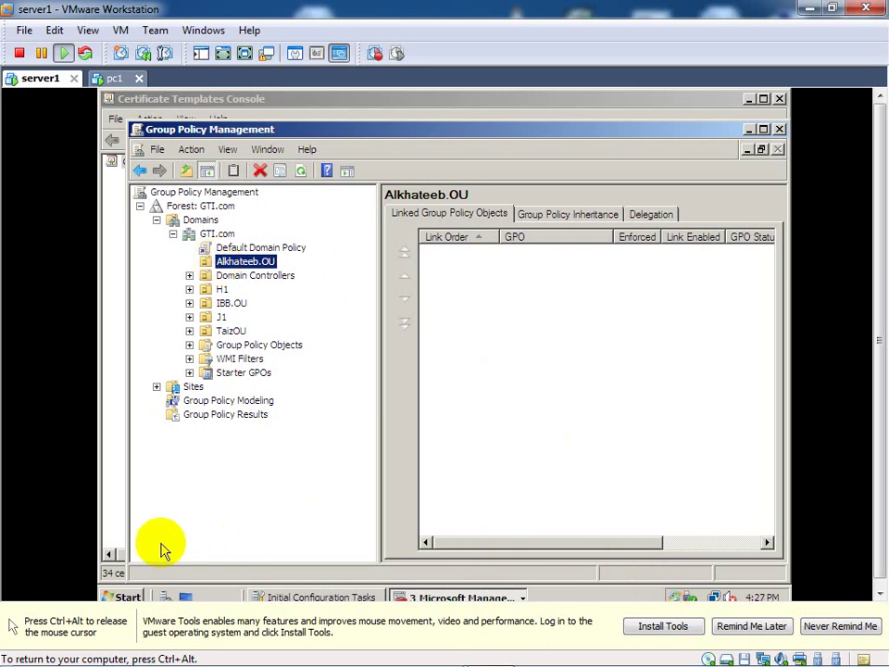
Step: Dismiss the Start menu and select Alkhateeb.OU to view its empty linked GPO list
{"action": "left_click", "coordinate": [124, 597]}
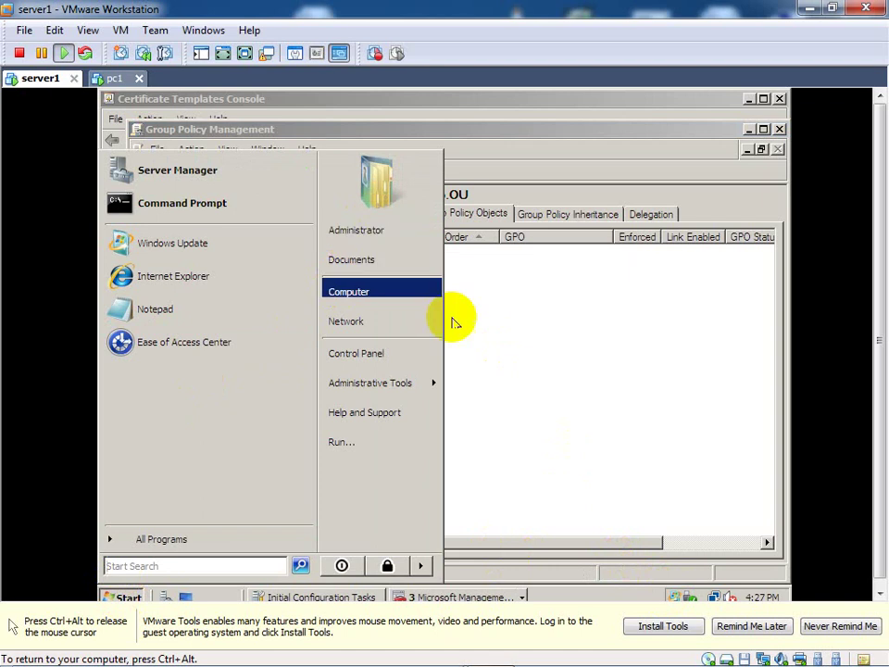
{"action": "left_click", "coordinate": [498, 387]}
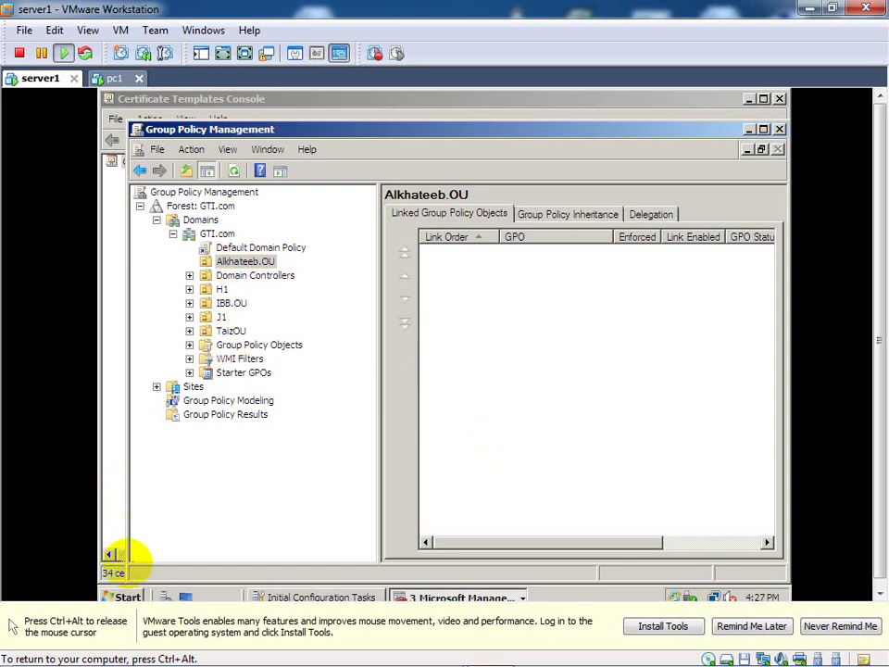
{"action": "left_click", "coordinate": [130, 595]}
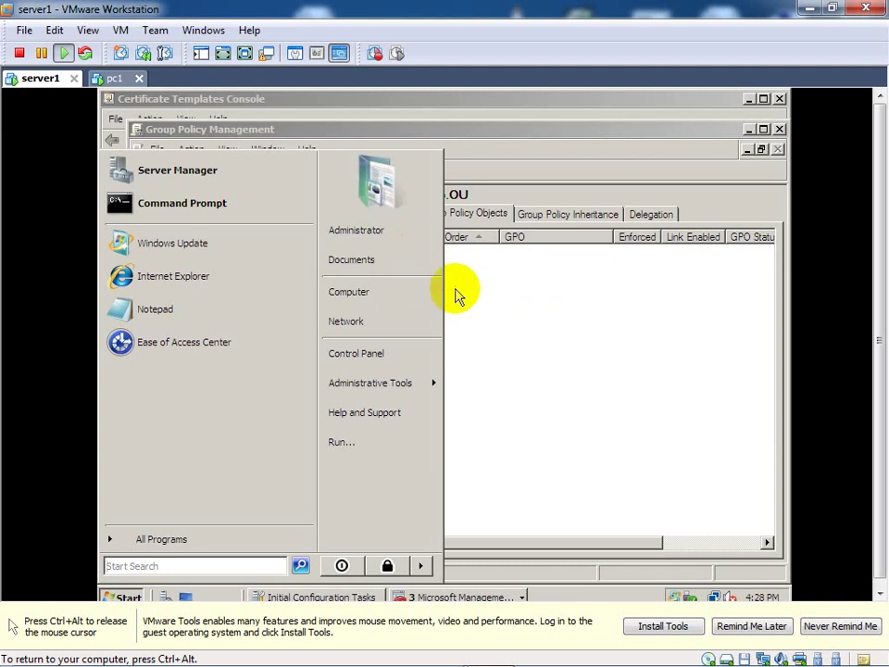
{"action": "key", "text": "ctrl+alt"}
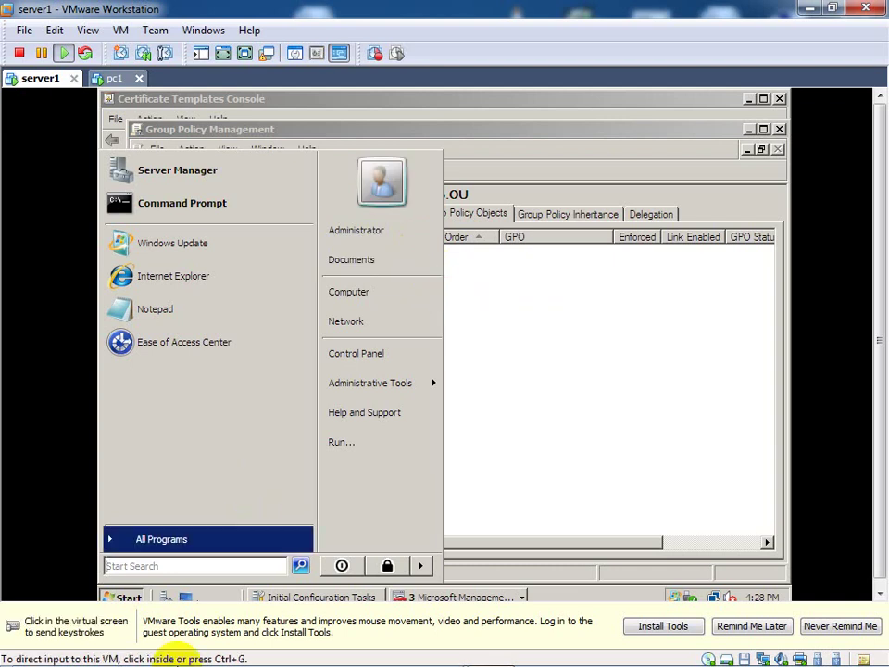
{"action": "left_click", "coordinate": [549, 357]}
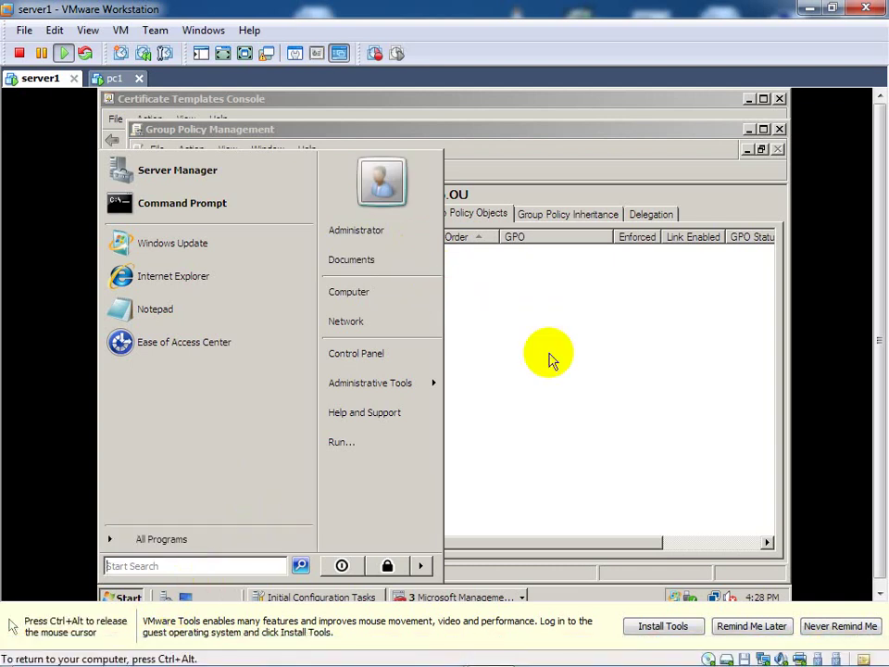
{"action": "left_click", "coordinate": [549, 357]}
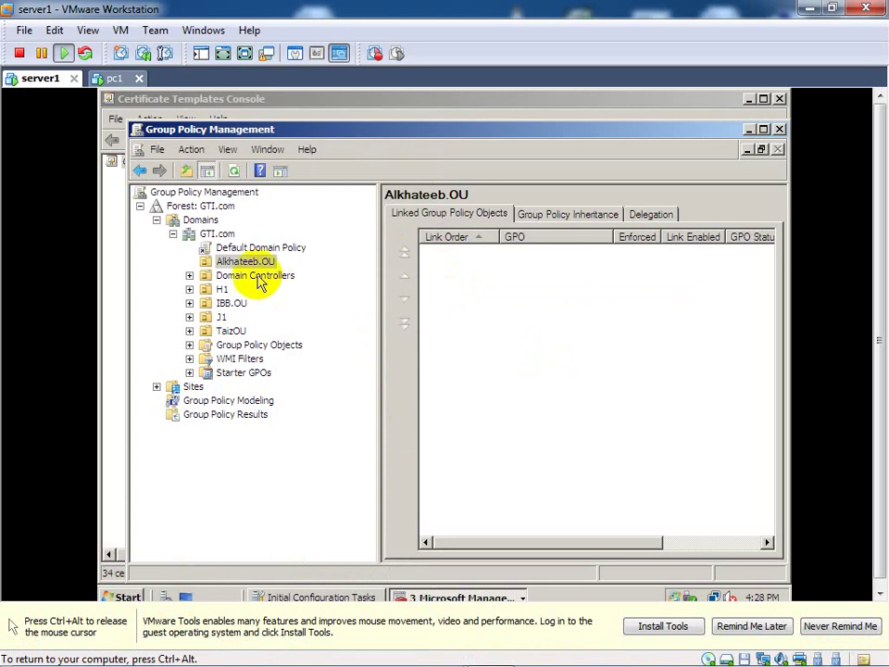
{"action": "left_click", "coordinate": [241, 264]}
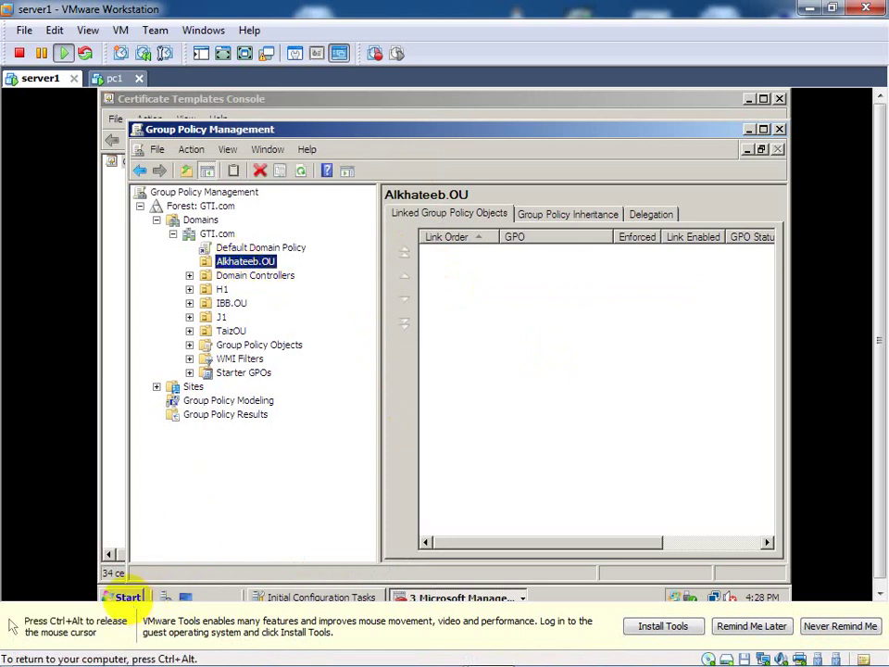
Step: Launch Active Directory Users and Computers and browse GTI.com's Users container, then TaizOU
{"action": "left_click", "coordinate": [122, 597]}
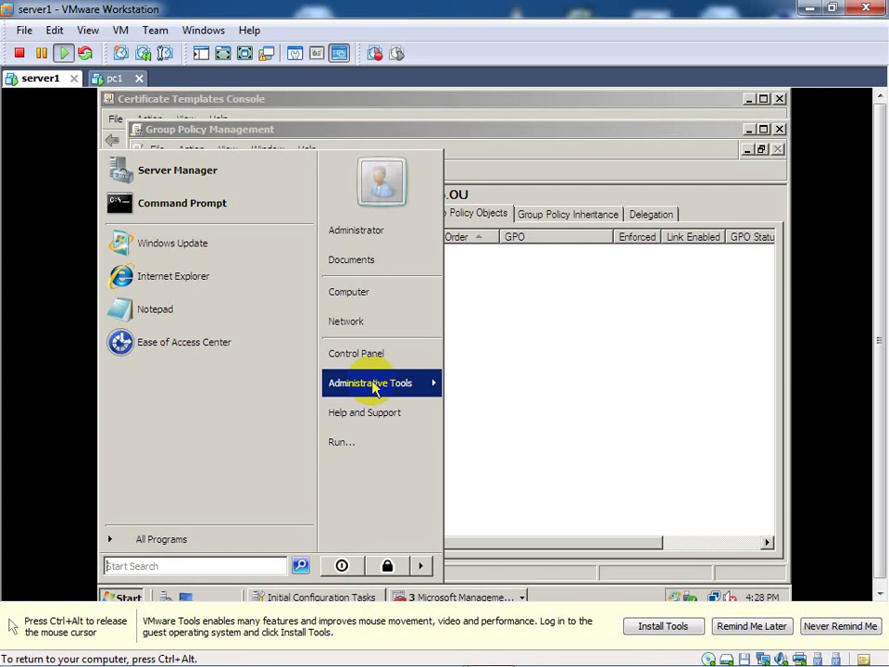
{"action": "mouse_move", "coordinate": [374, 389]}
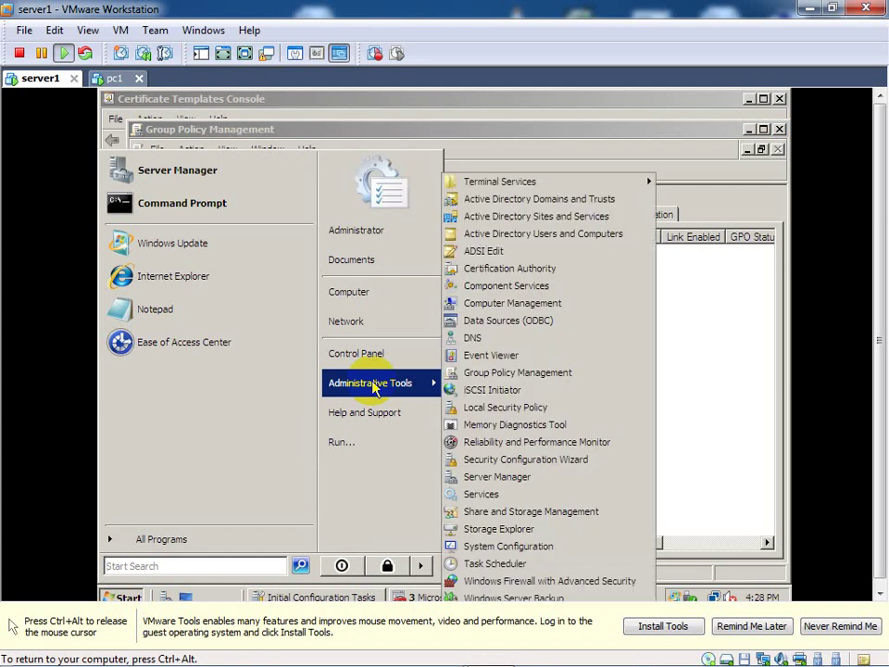
{"action": "left_click", "coordinate": [556, 247]}
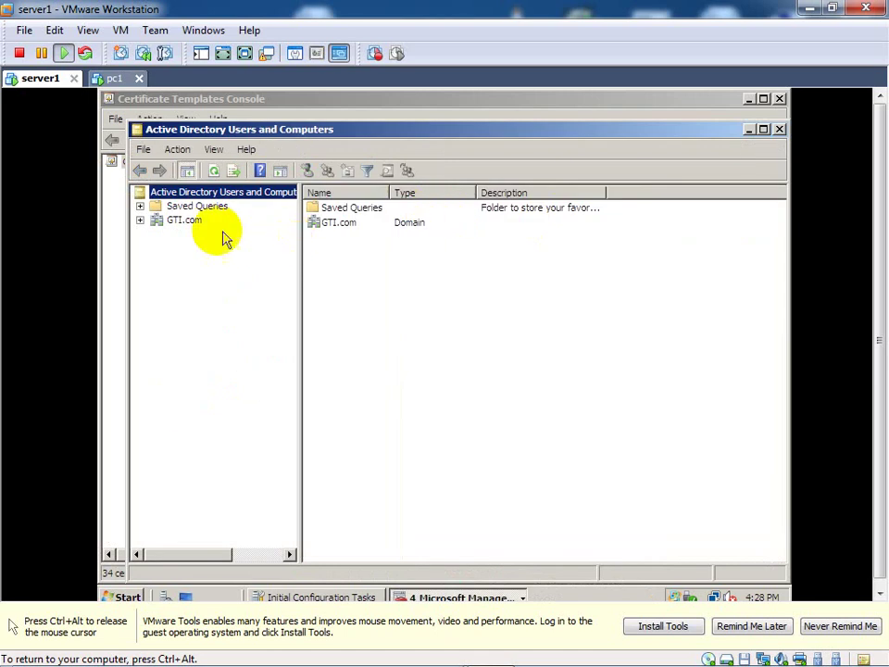
{"action": "left_click", "coordinate": [139, 221]}
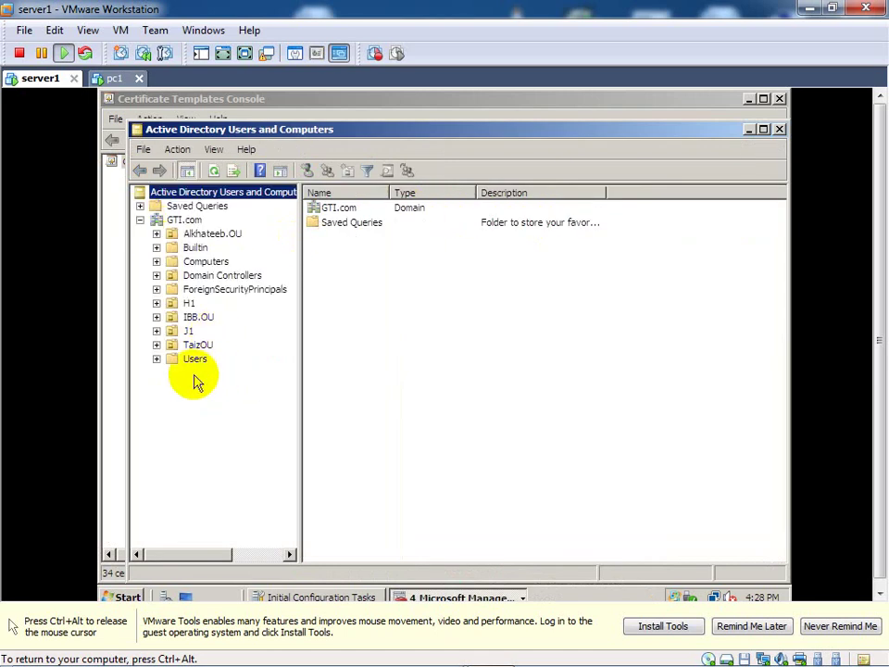
{"action": "left_click", "coordinate": [185, 363]}
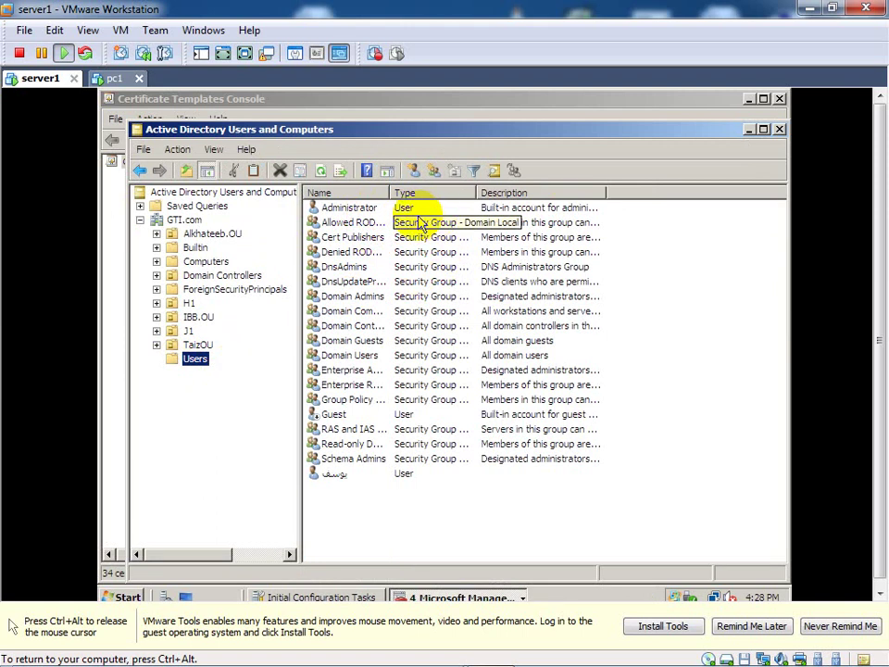
{"action": "left_click", "coordinate": [375, 208]}
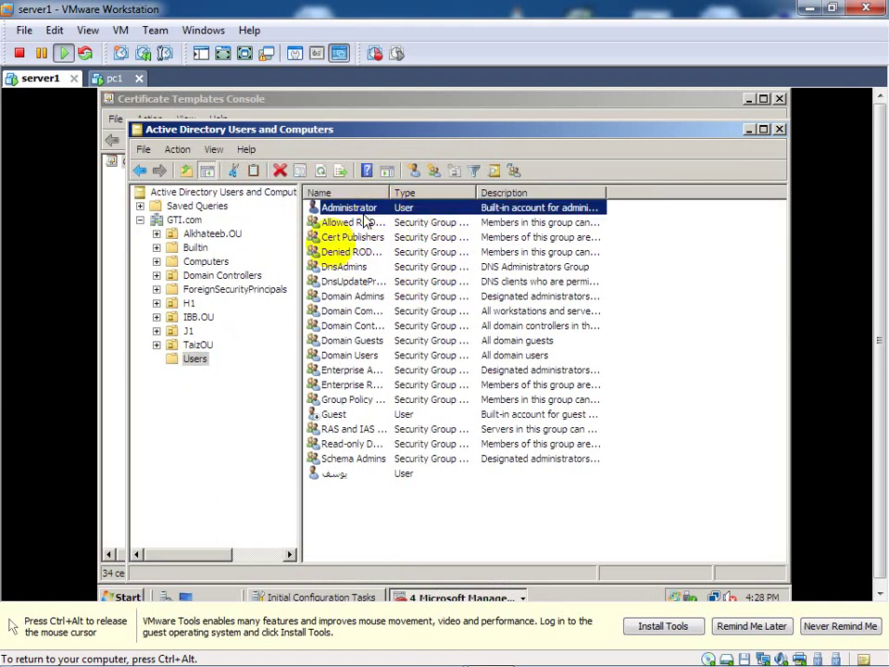
{"action": "left_click", "coordinate": [196, 344]}
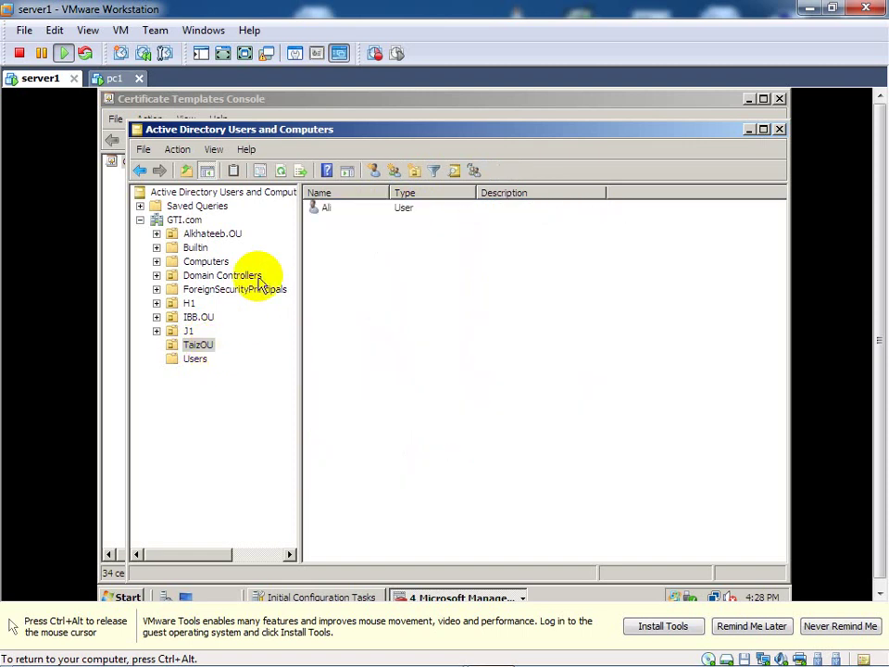
Step: Move the user account in TaizOU into Alkhateeb.OU
{"action": "double_click", "coordinate": [320, 208]}
{"action": "right_click", "coordinate": [322, 211]}
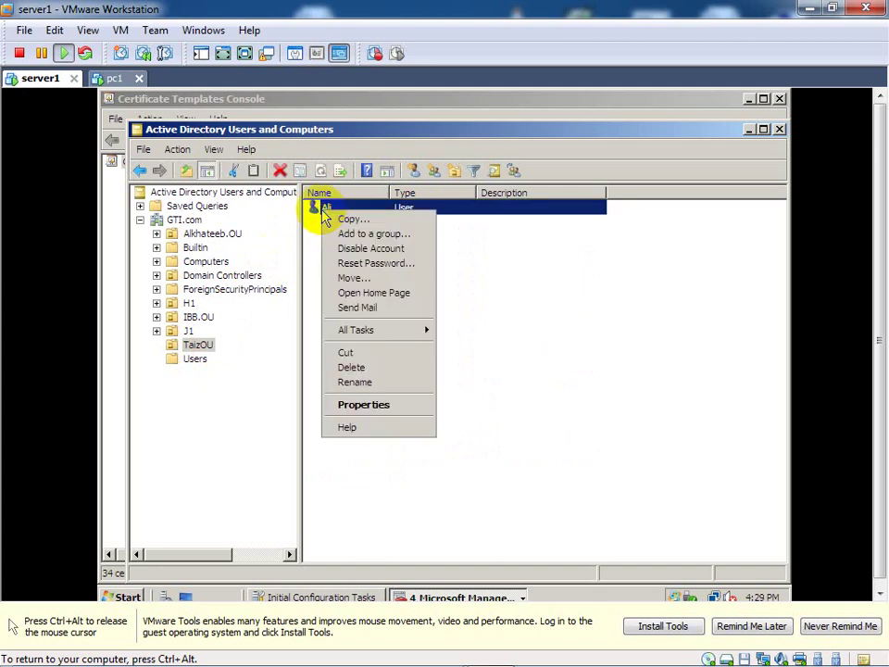
{"action": "left_click", "coordinate": [353, 279]}
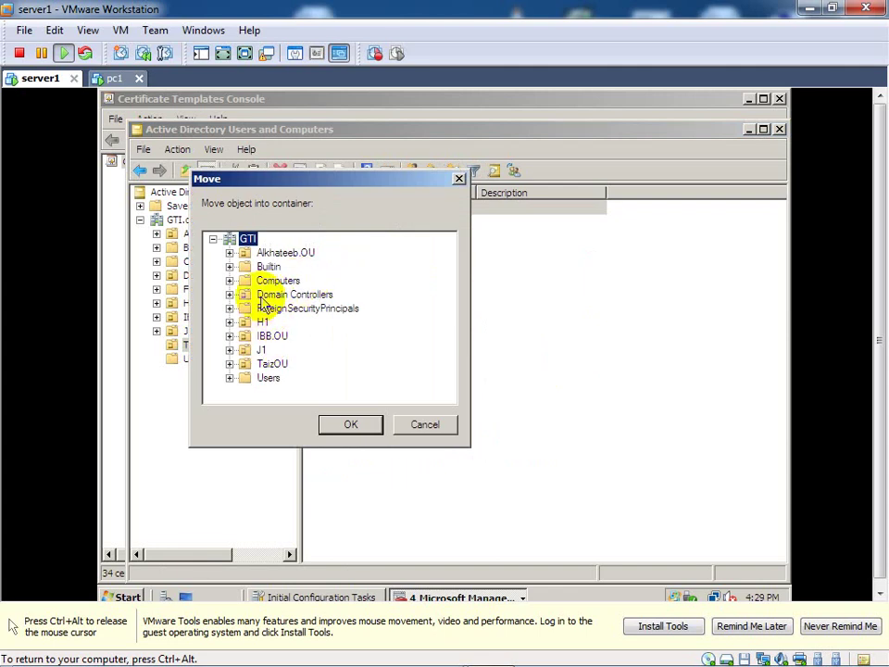
{"action": "left_click", "coordinate": [282, 252]}
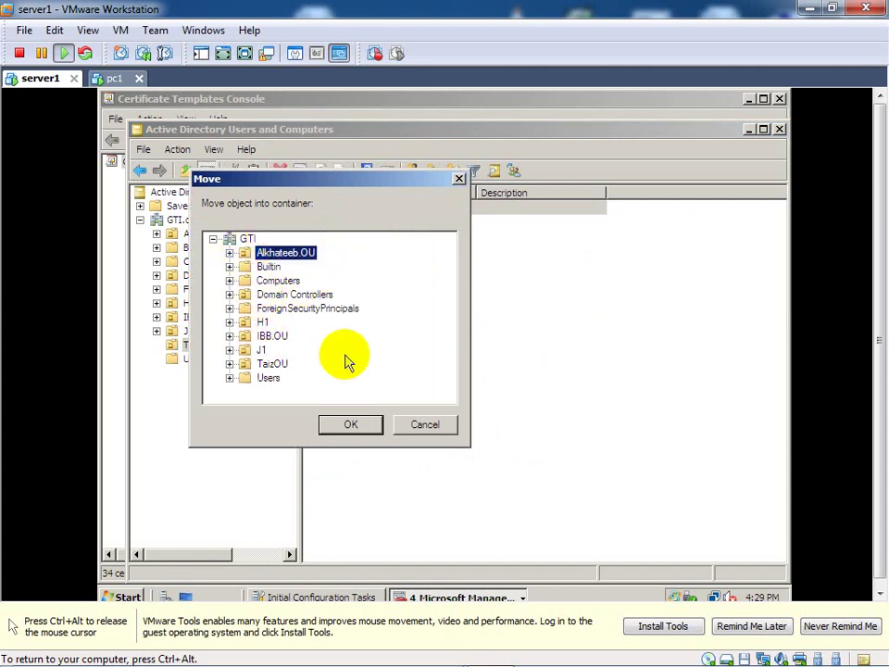
{"action": "left_click", "coordinate": [349, 426]}
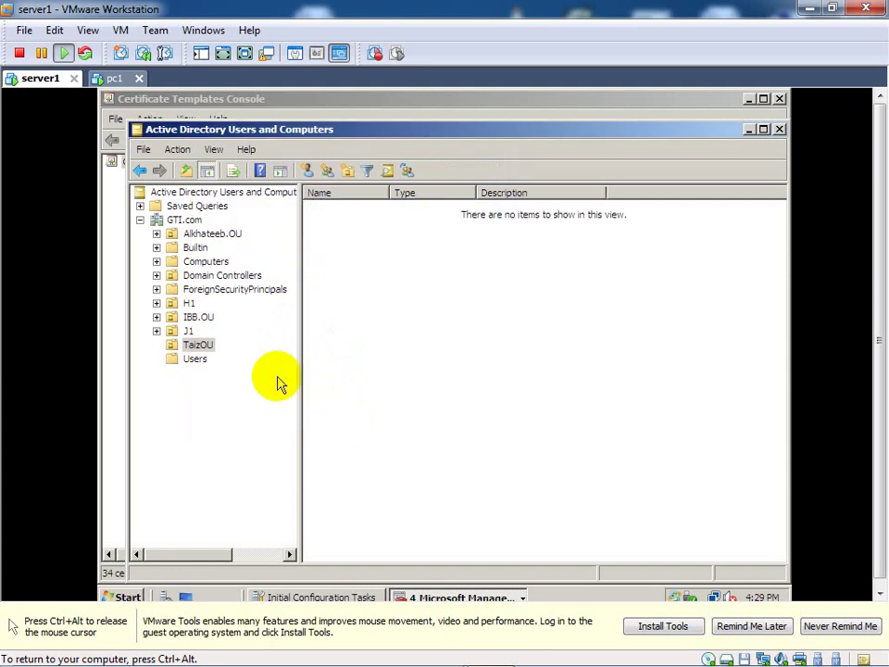
Step: Move the Administrator account from Users into Alkhateeb.OU and open that OU
{"action": "left_click", "coordinate": [192, 319]}
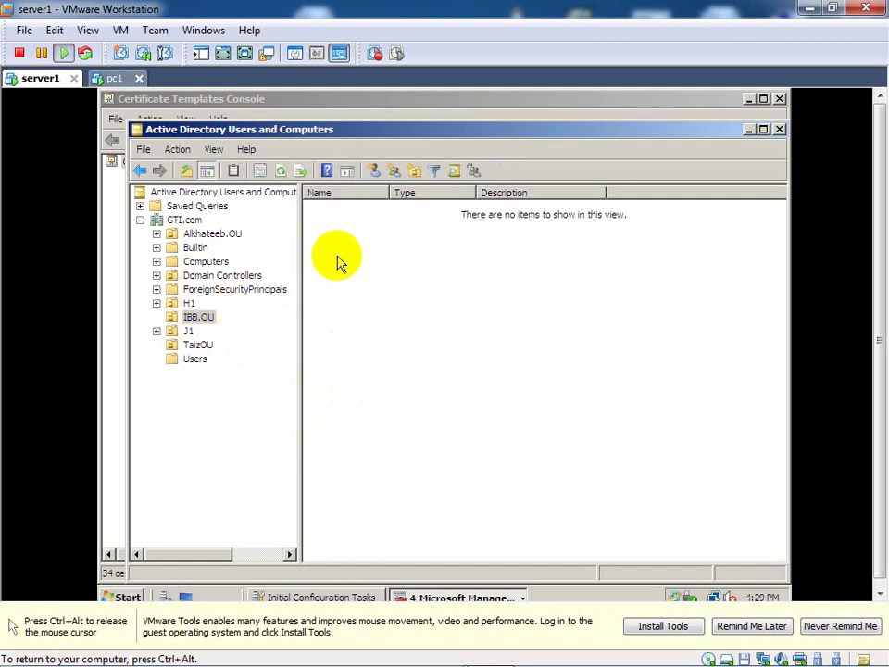
{"action": "left_click", "coordinate": [197, 344]}
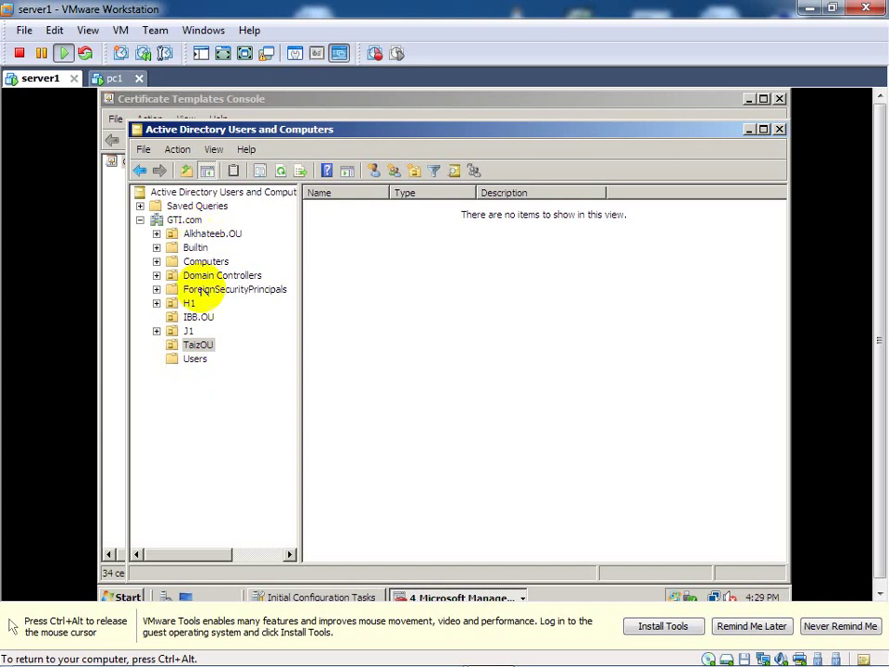
{"action": "left_click", "coordinate": [195, 360]}
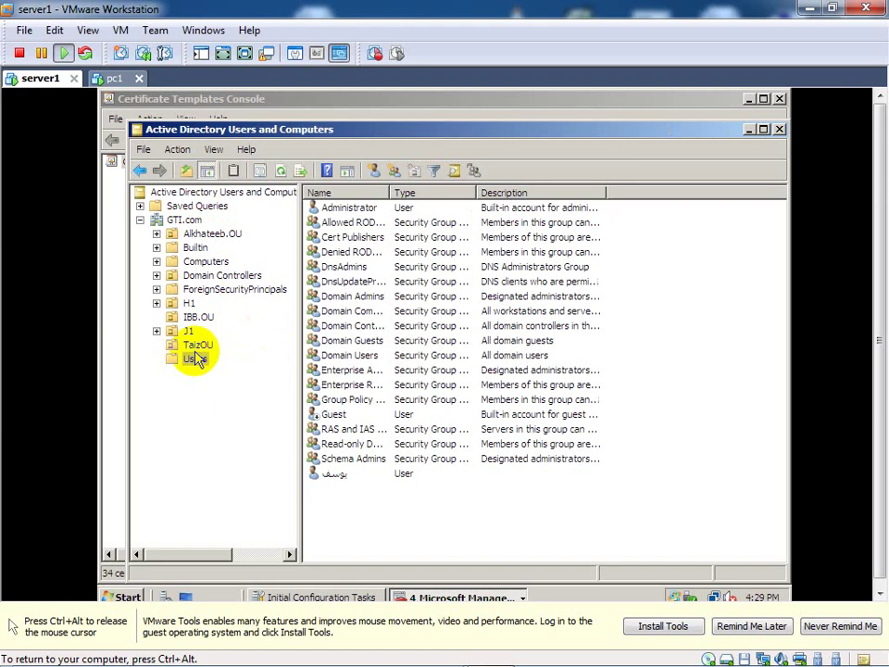
{"action": "left_click", "coordinate": [343, 212]}
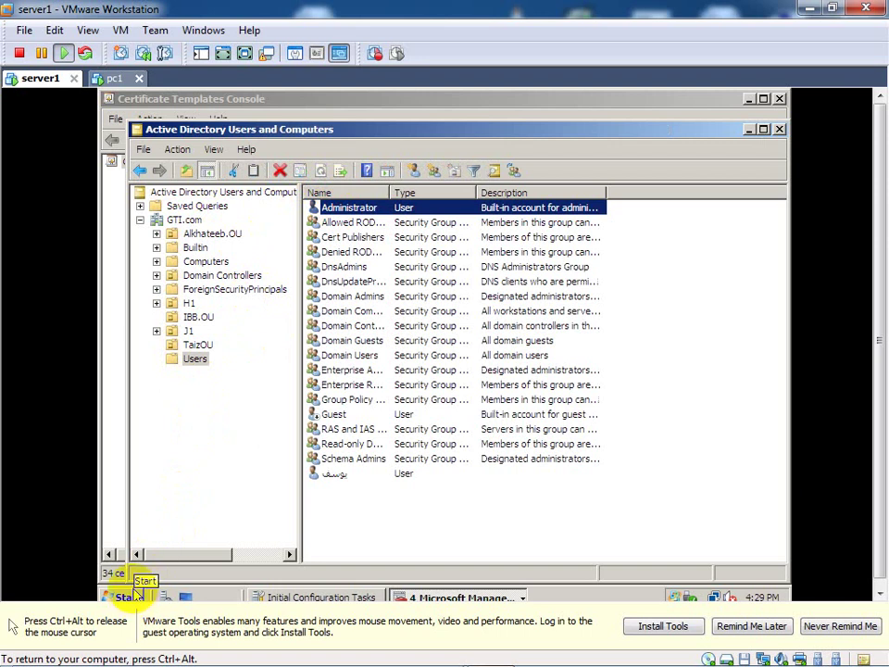
{"action": "right_click", "coordinate": [375, 207]}
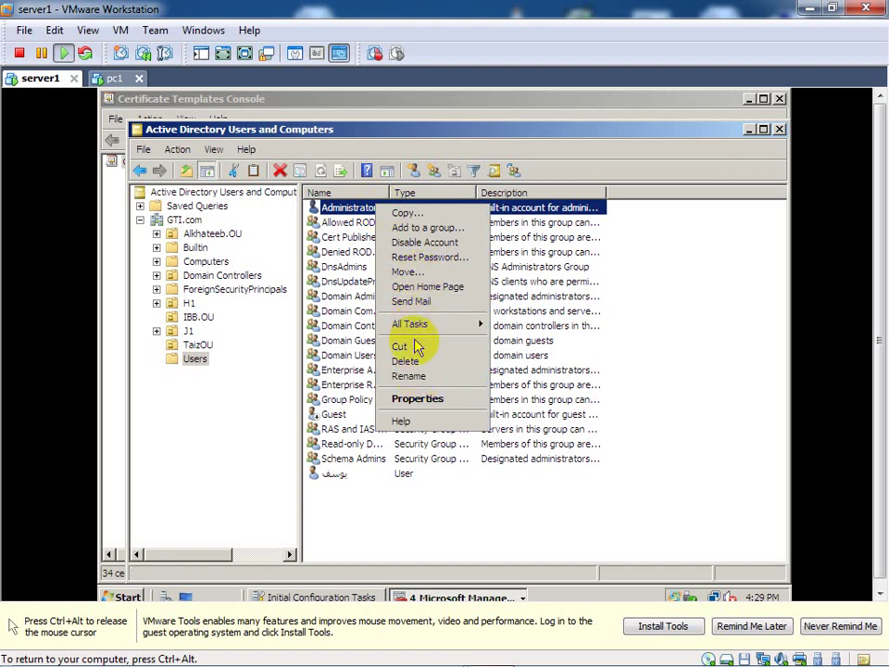
{"action": "left_click", "coordinate": [408, 271]}
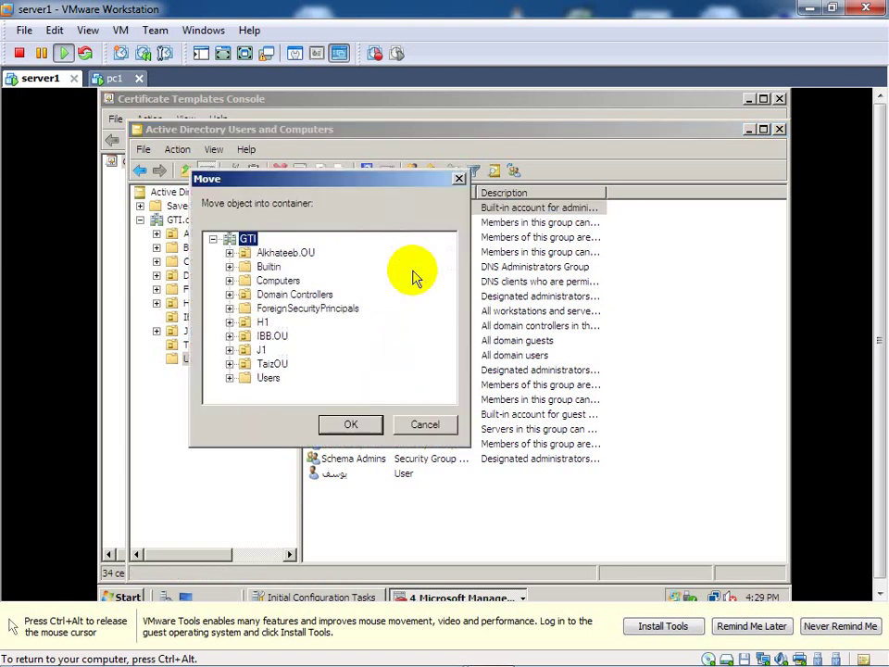
{"action": "left_click", "coordinate": [274, 253]}
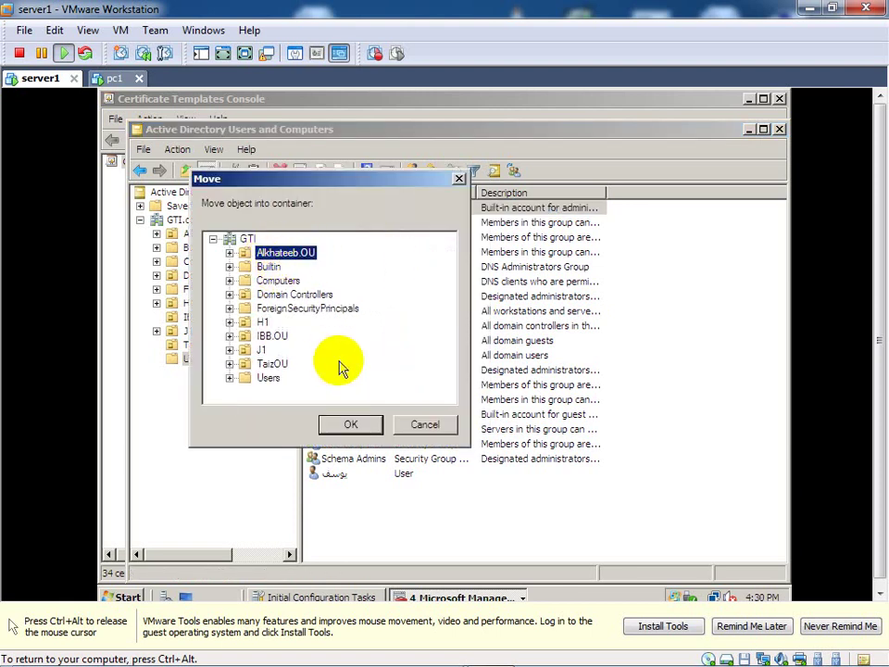
{"action": "left_click", "coordinate": [458, 177]}
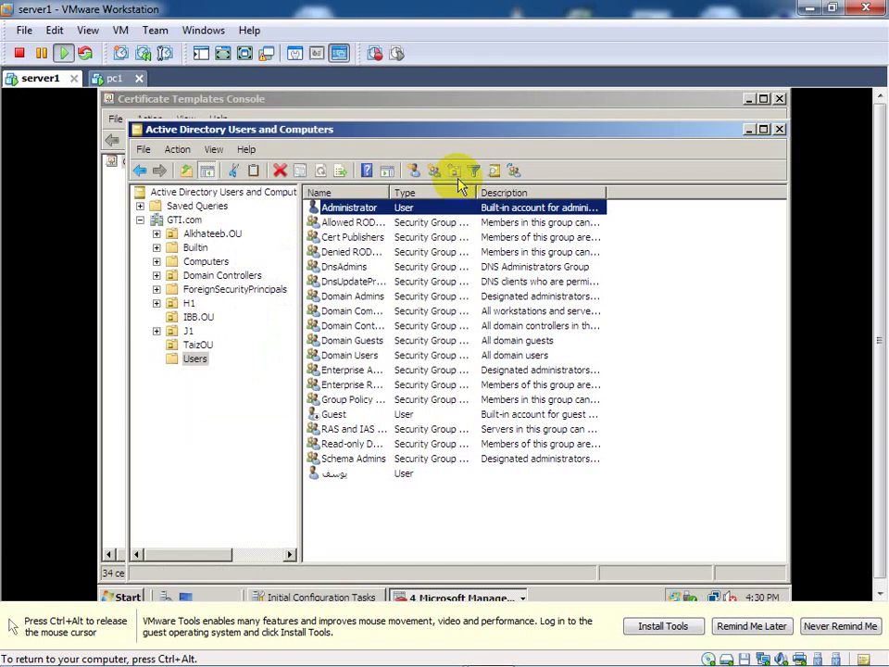
{"action": "right_click", "coordinate": [434, 207]}
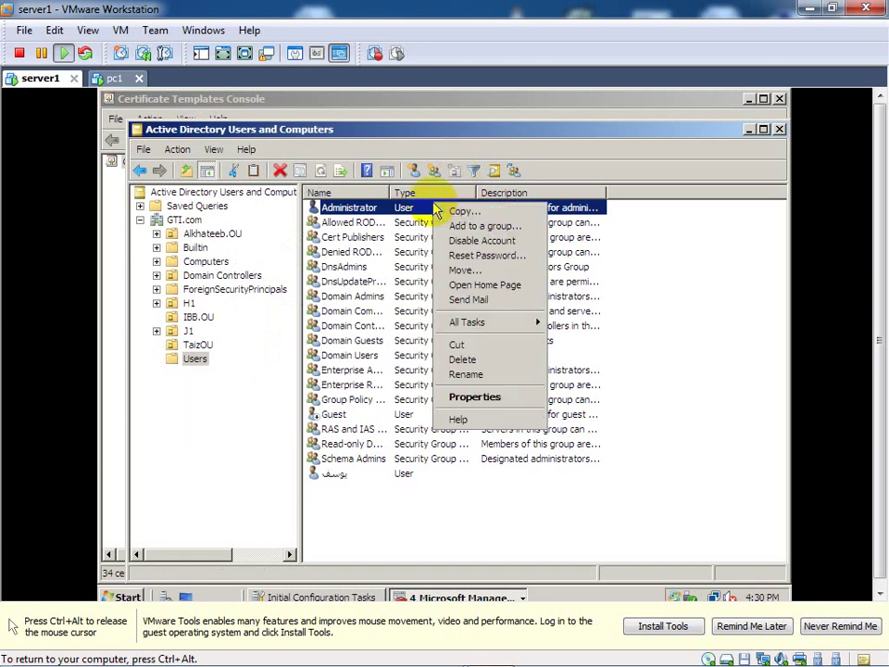
{"action": "left_click", "coordinate": [462, 269]}
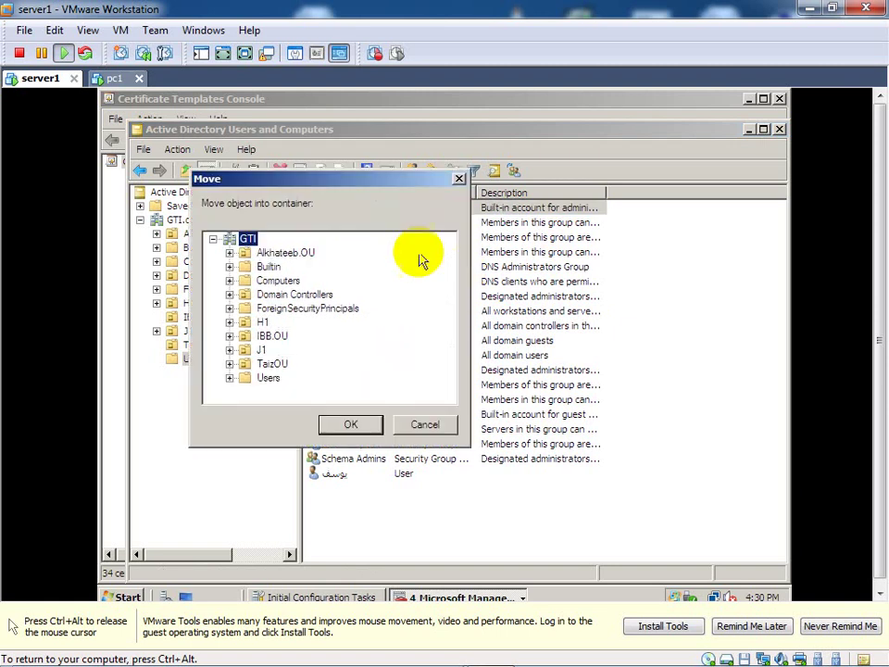
{"action": "left_click", "coordinate": [295, 252]}
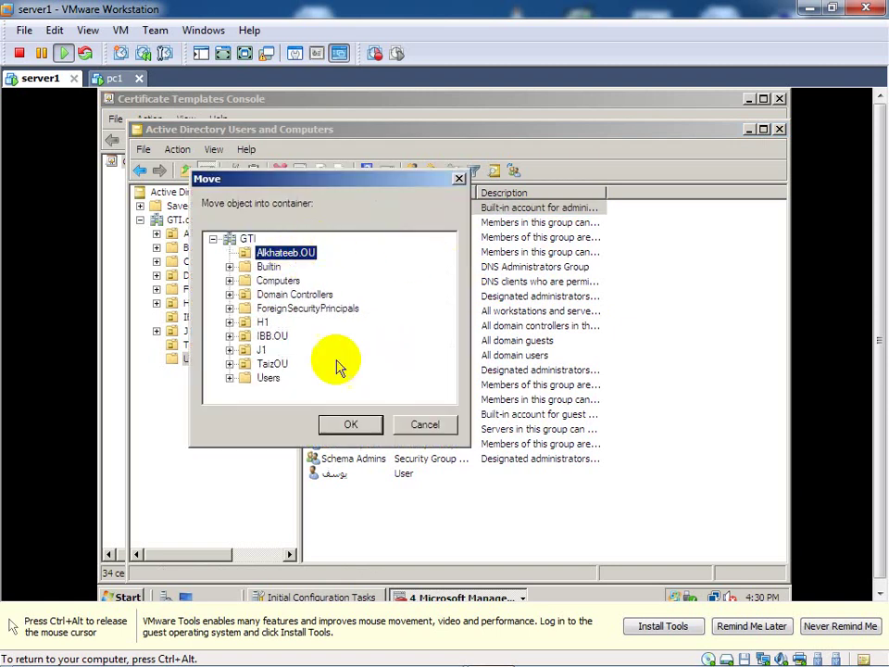
{"action": "left_click", "coordinate": [350, 424]}
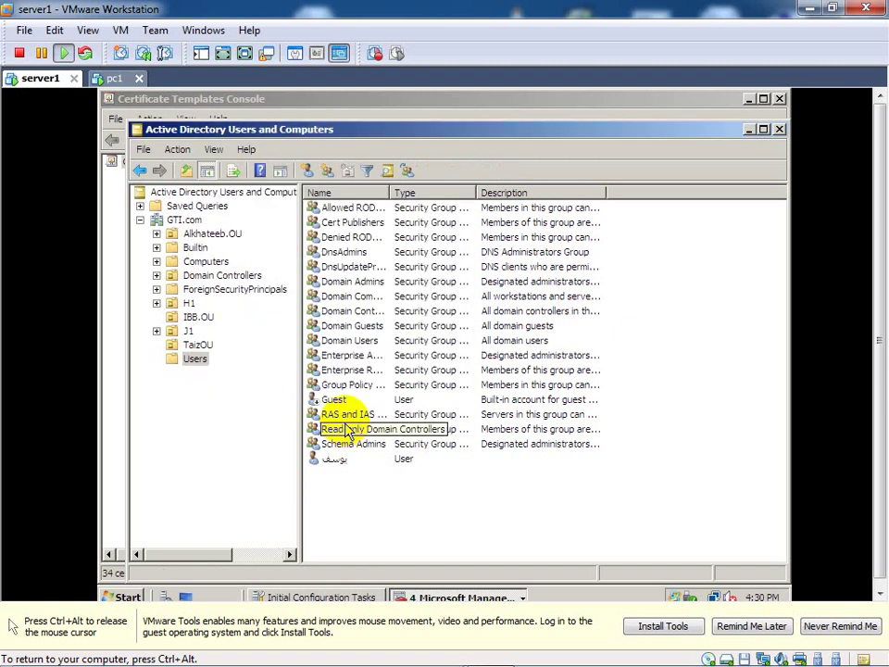
{"action": "left_click", "coordinate": [213, 235]}
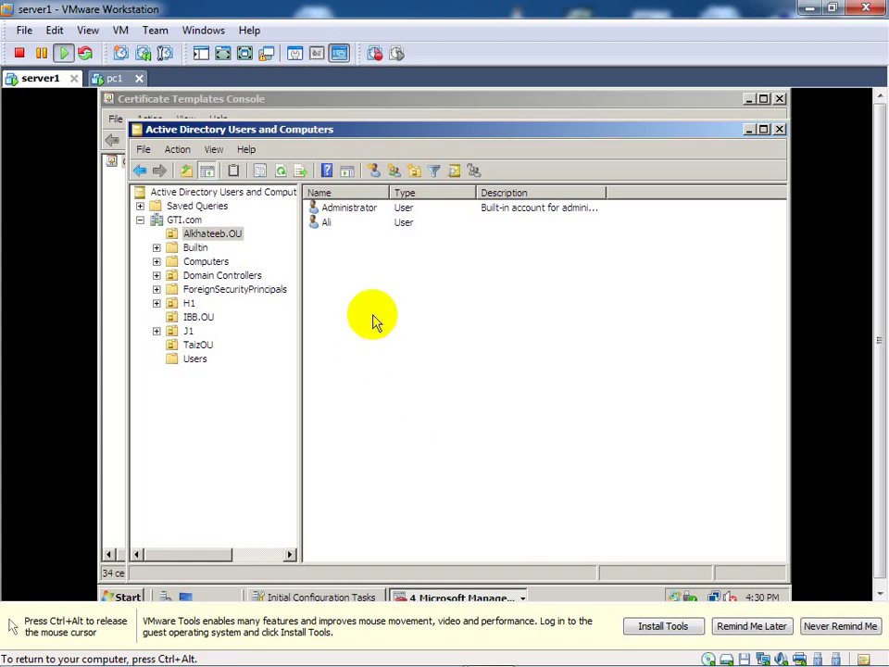
Step: Select Alkhateeb.OU and minimize Active Directory Users and Computers to reveal Group Policy Management
{"action": "left_click", "coordinate": [234, 234]}
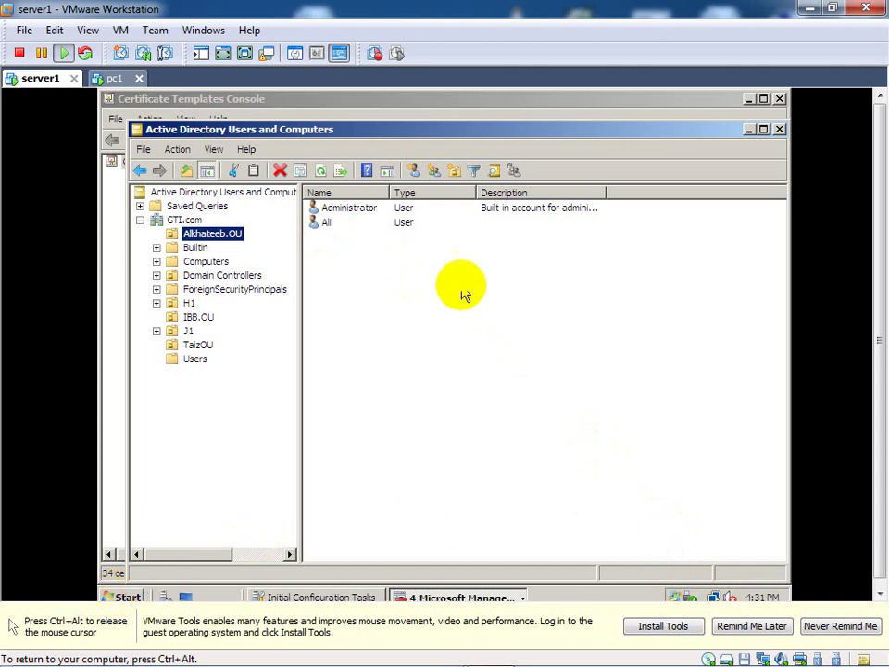
{"action": "left_click", "coordinate": [750, 130]}
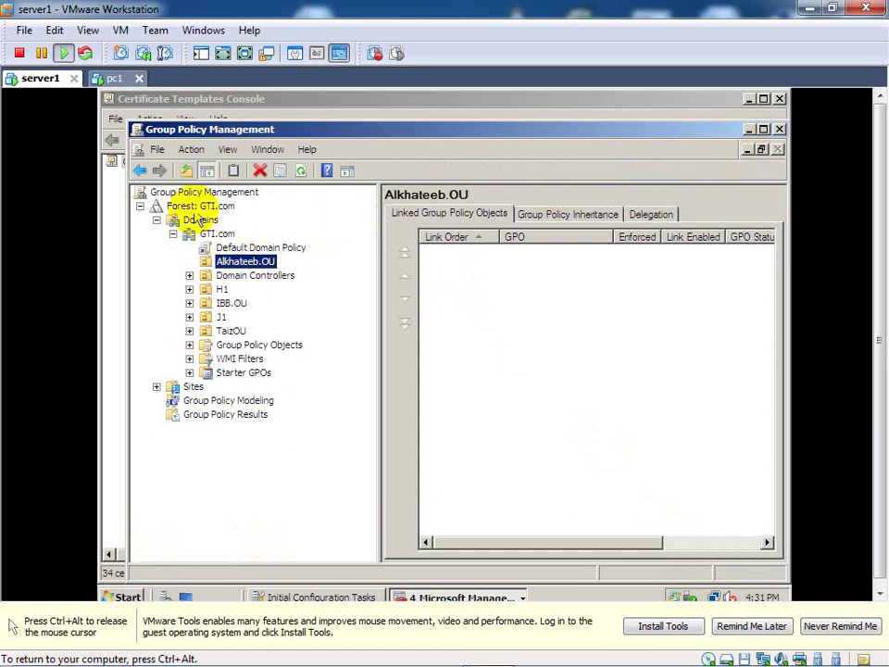
Step: Create a GPO named 'Alkhateeb.gp' linked to the Alkhateeb.OU container
{"action": "right_click", "coordinate": [232, 264]}
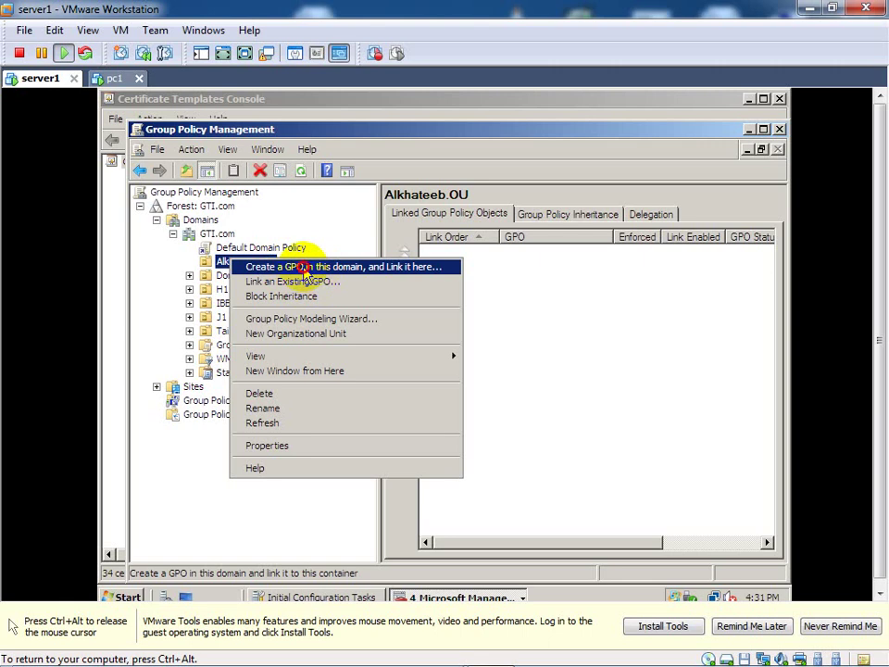
{"action": "left_click", "coordinate": [304, 269]}
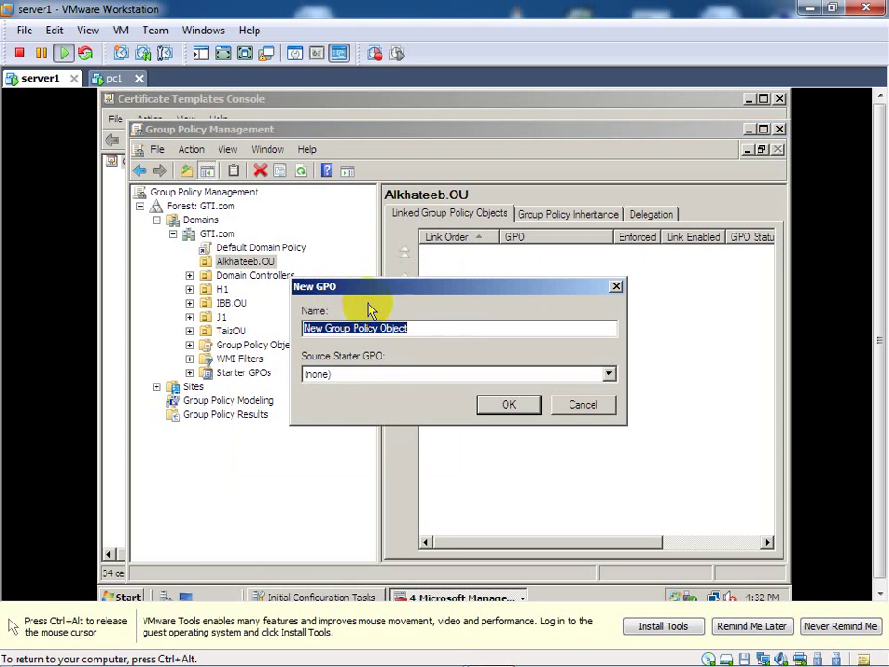
{"action": "type", "text": "Al"}
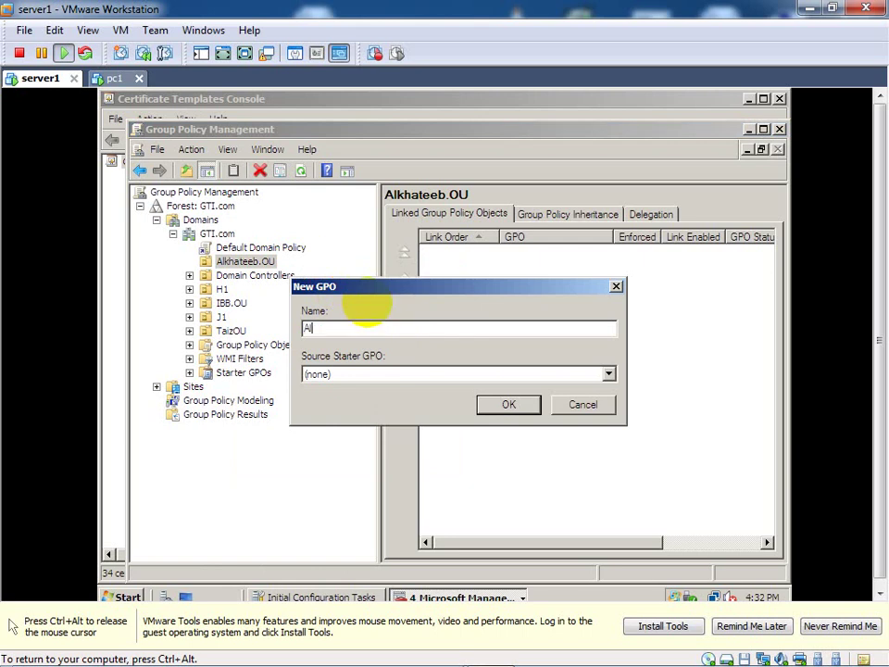
{"action": "type", "text": "khateeb.gp"}
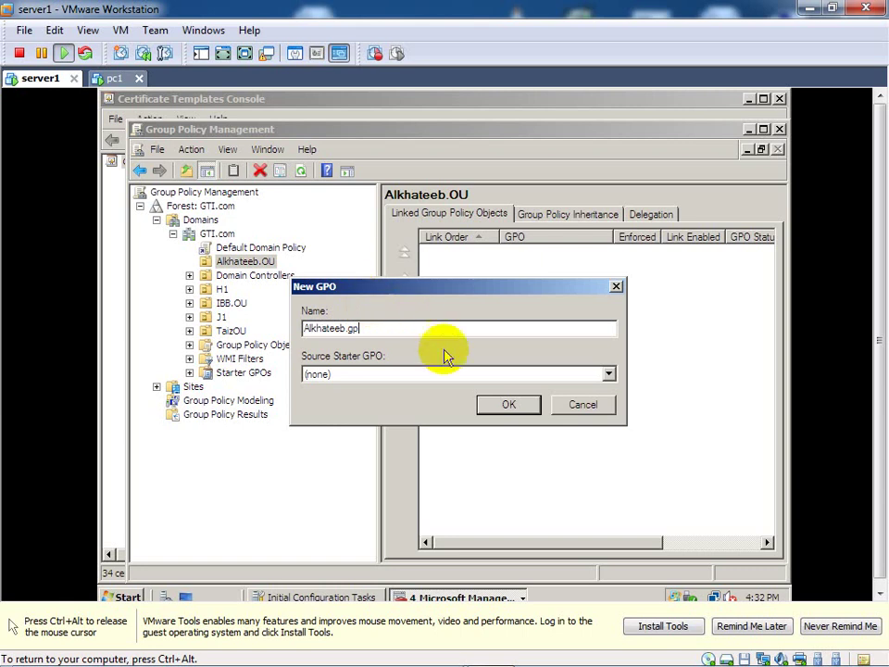
{"action": "left_click", "coordinate": [501, 407]}
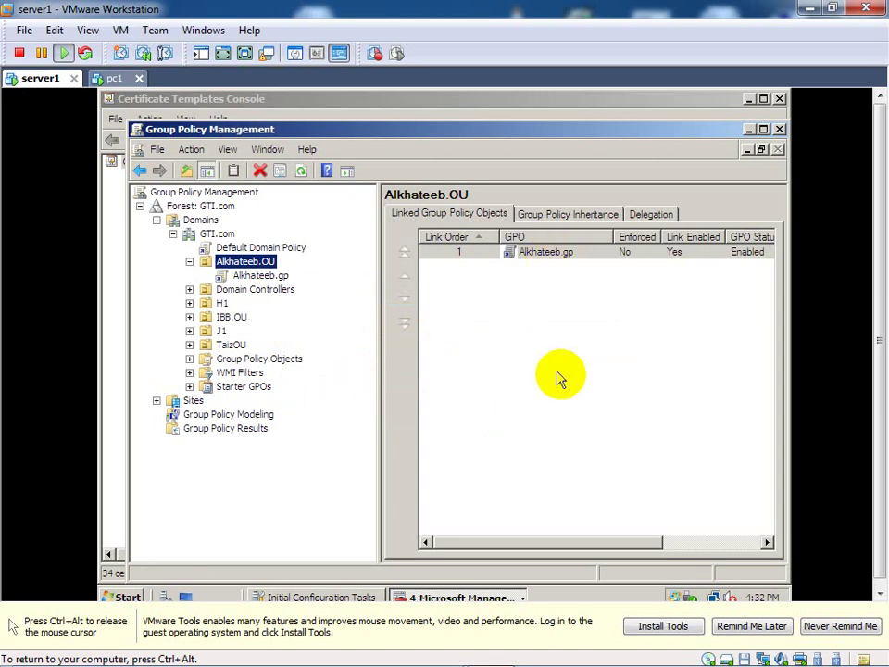
{"action": "left_click", "coordinate": [730, 544]}
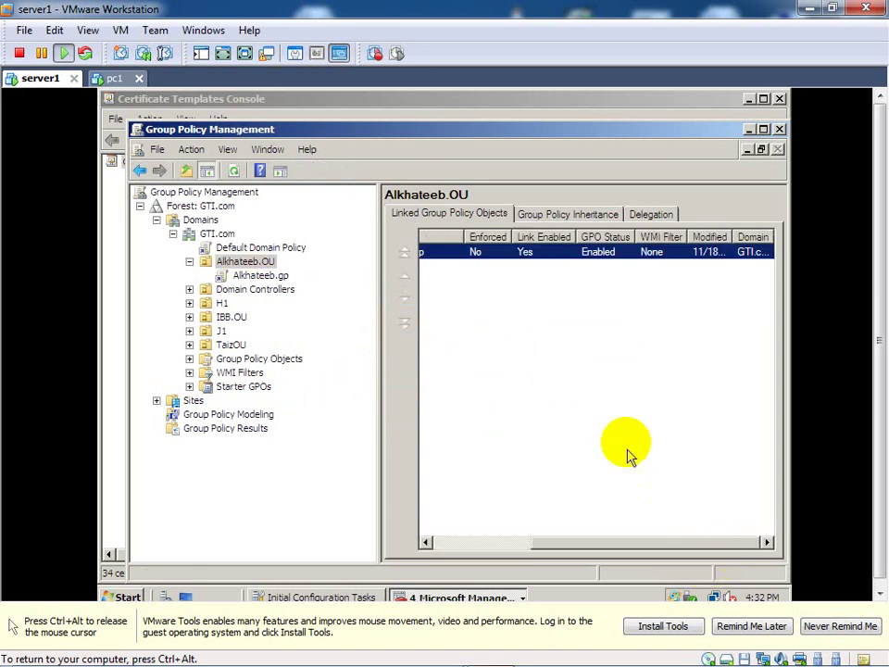
{"action": "left_click", "coordinate": [504, 546]}
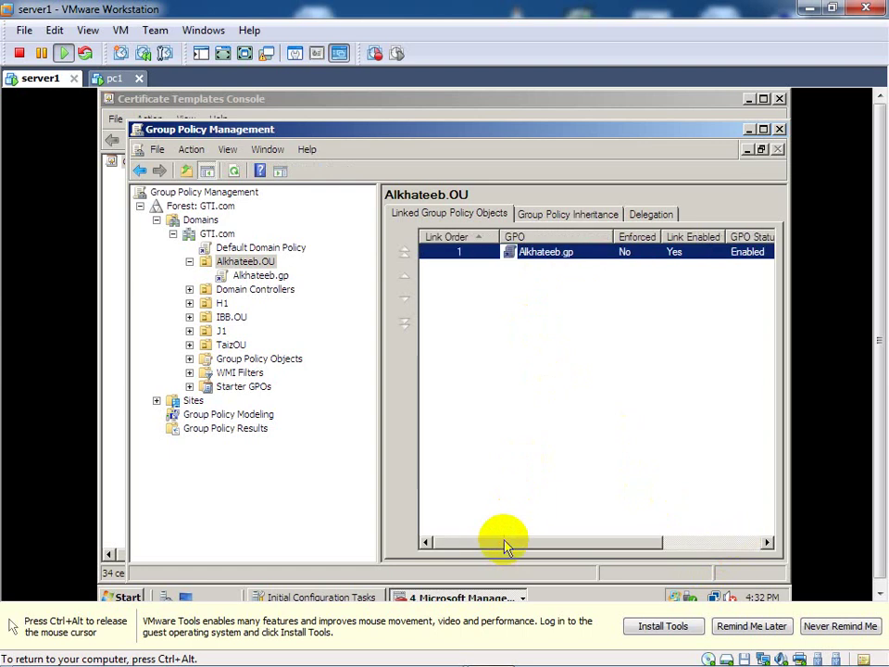
{"action": "left_click", "coordinate": [547, 253]}
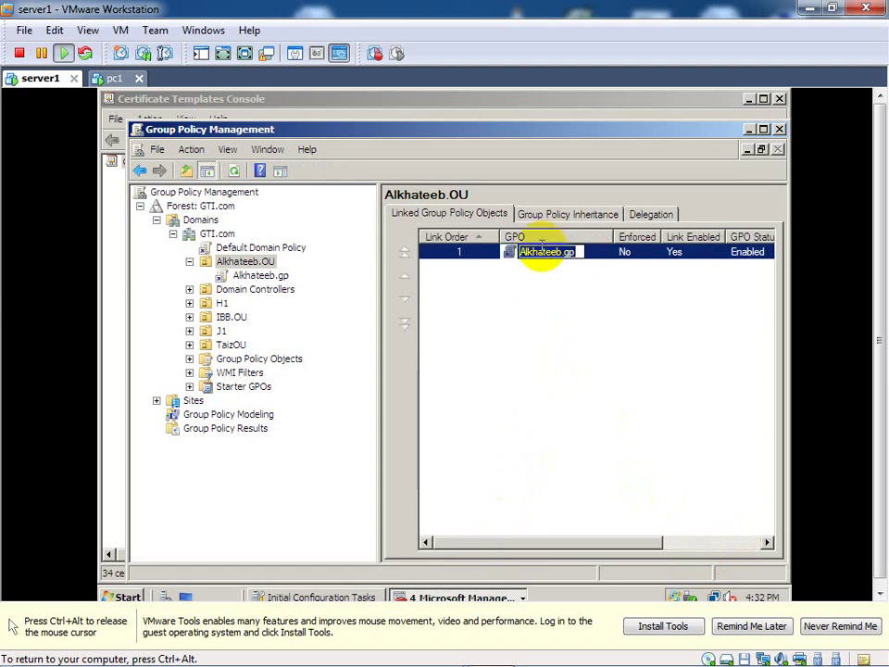
{"action": "left_click", "coordinate": [545, 282]}
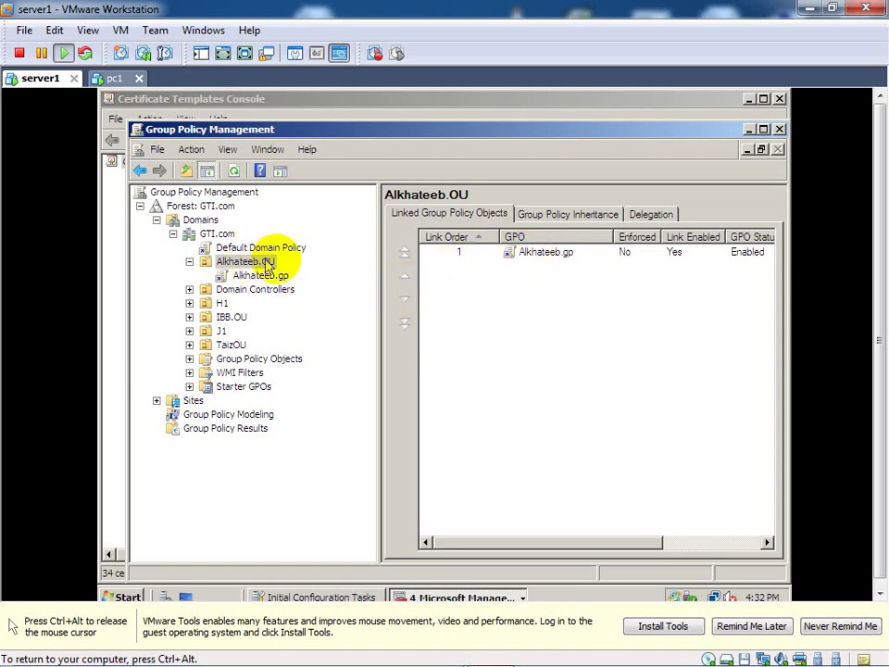
{"action": "left_click", "coordinate": [526, 256]}
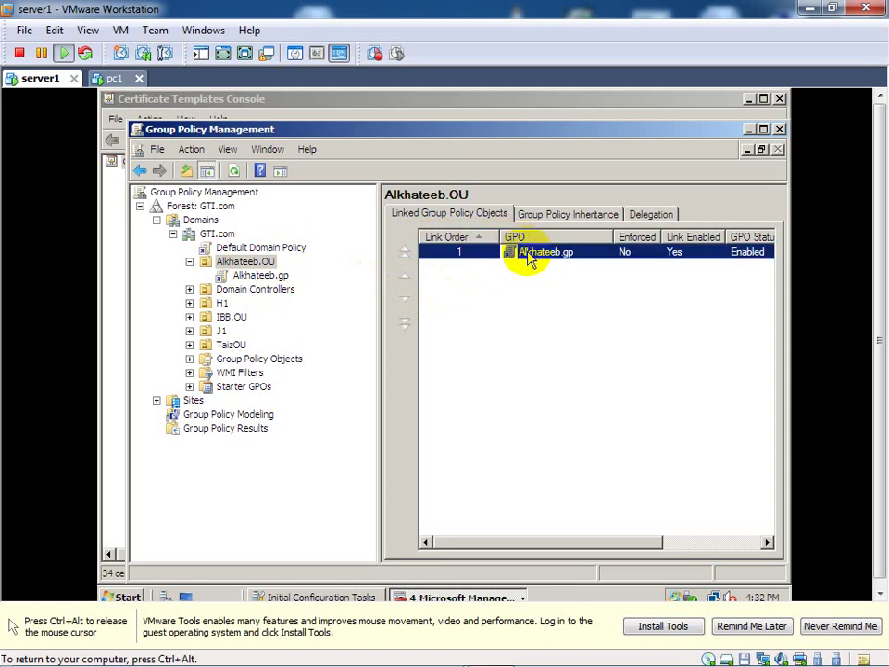
{"action": "right_click", "coordinate": [528, 256]}
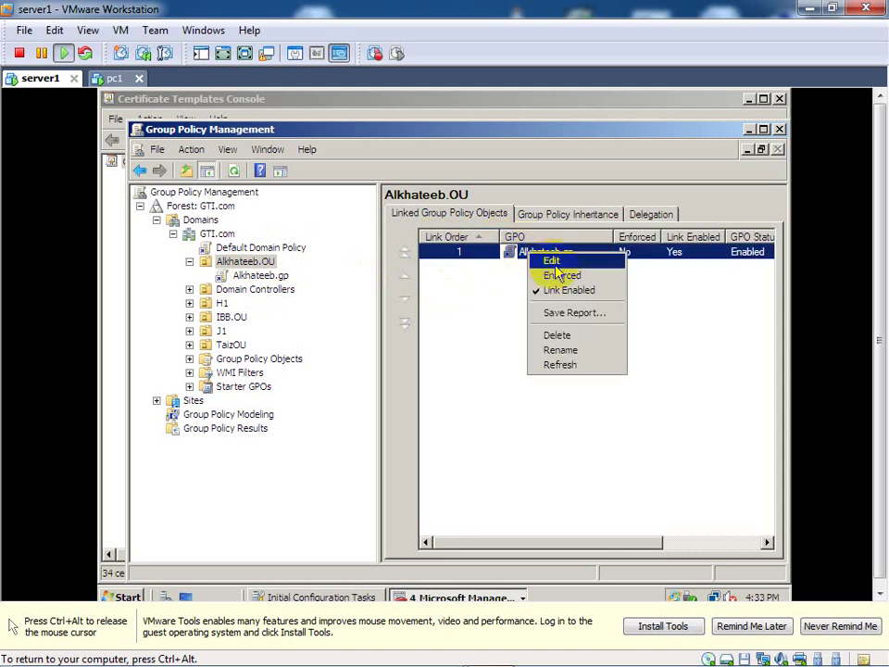
Step: Open the Alkhateeb.gp GPO in Group Policy Management Editor
{"action": "left_click", "coordinate": [553, 262]}
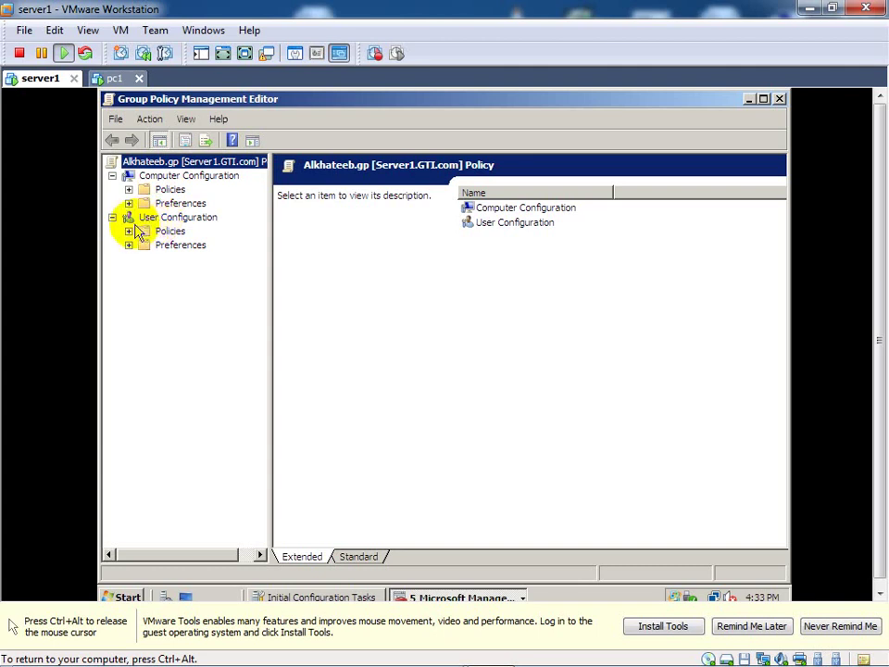
Step: Navigate to User Configuration > Policies > Windows Settings > Security Settings > Public Key Policies
{"action": "left_click", "coordinate": [143, 220]}
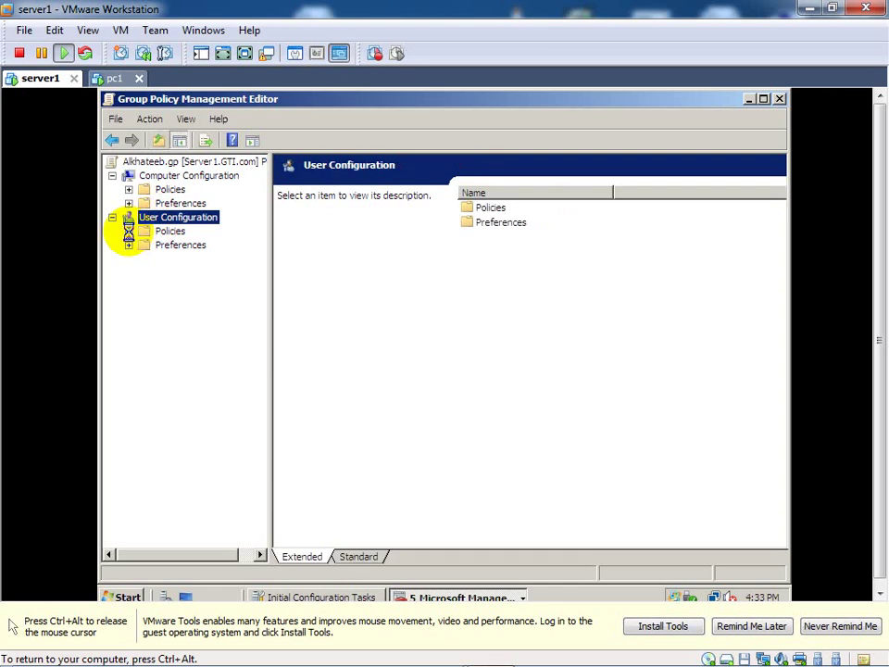
{"action": "left_click", "coordinate": [129, 232]}
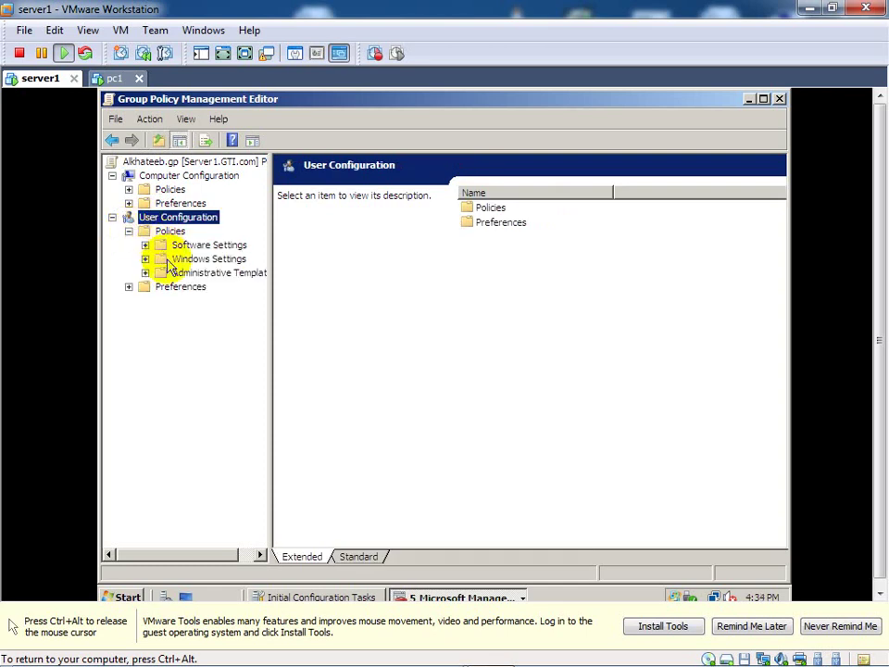
{"action": "left_click", "coordinate": [144, 259]}
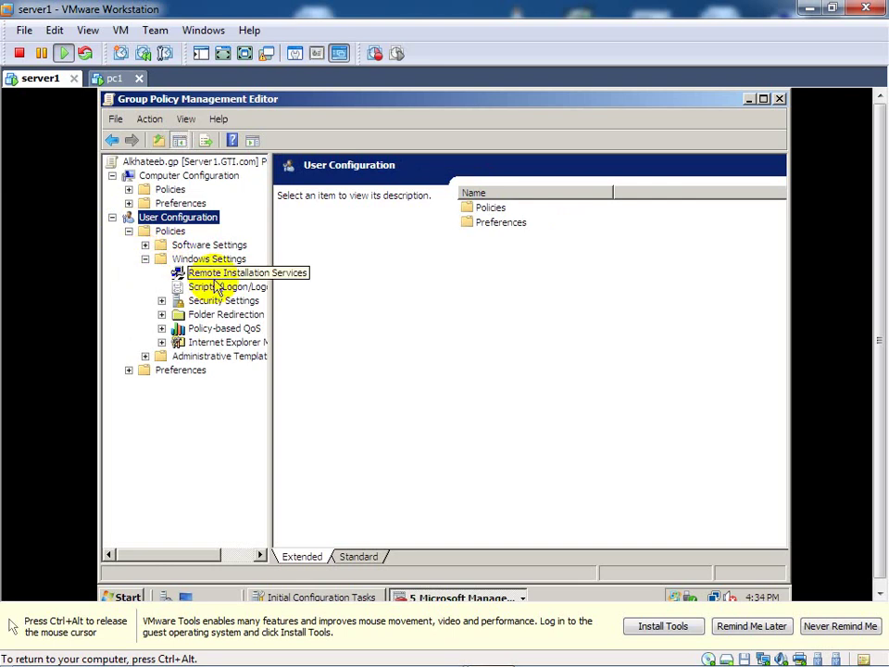
{"action": "left_click", "coordinate": [162, 303]}
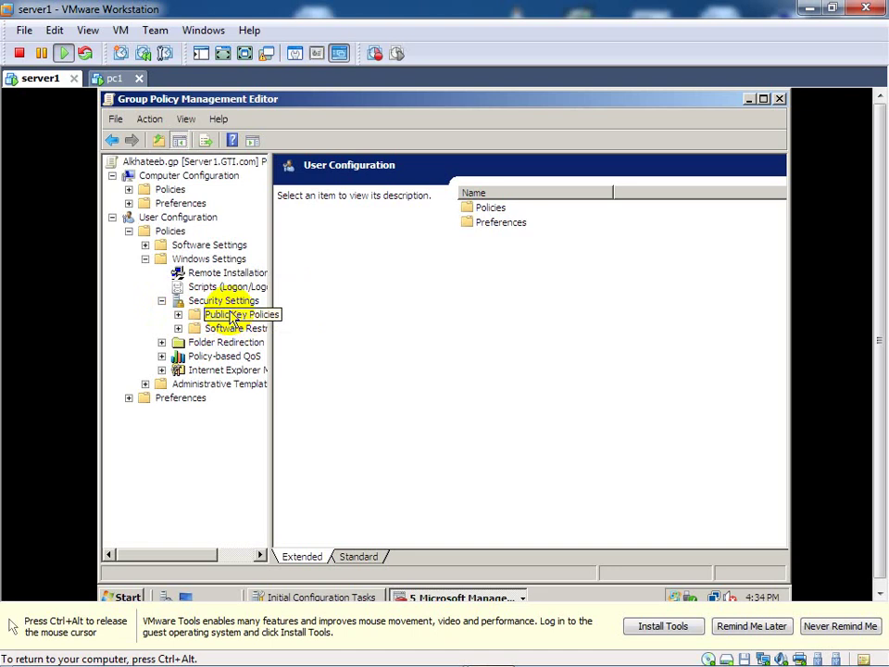
{"action": "left_click", "coordinate": [233, 316]}
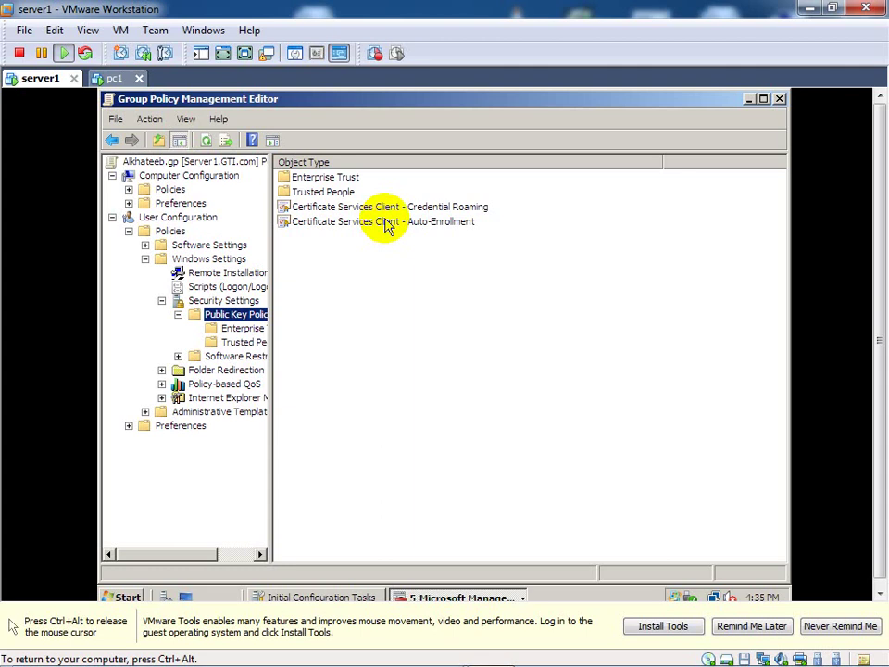
Step: Set Auto-Enrollment to Enabled with renewal, template-update and expiration-notification options checked
{"action": "left_click", "coordinate": [385, 221]}
{"action": "double_click", "coordinate": [439, 231]}
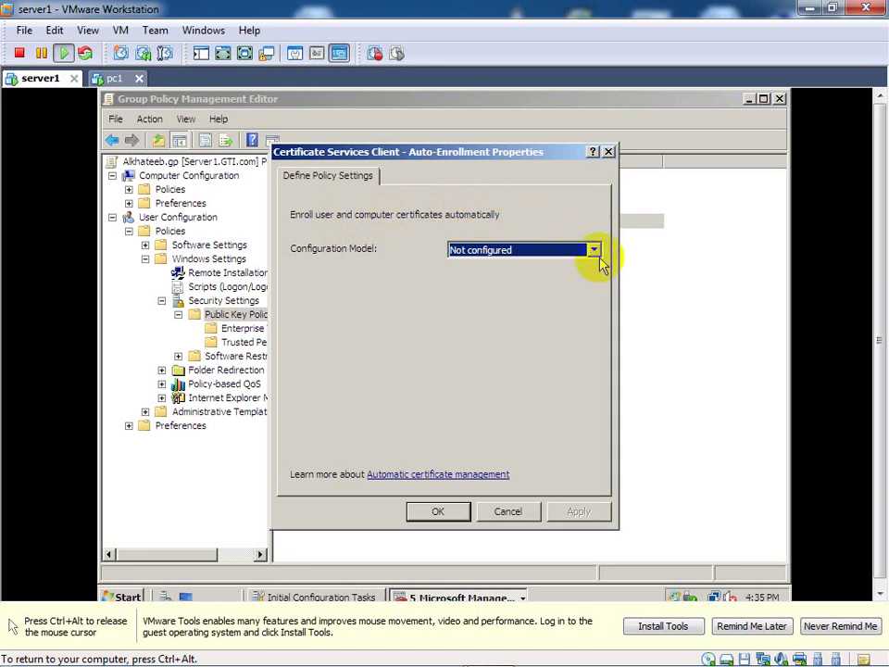
{"action": "left_click", "coordinate": [598, 258]}
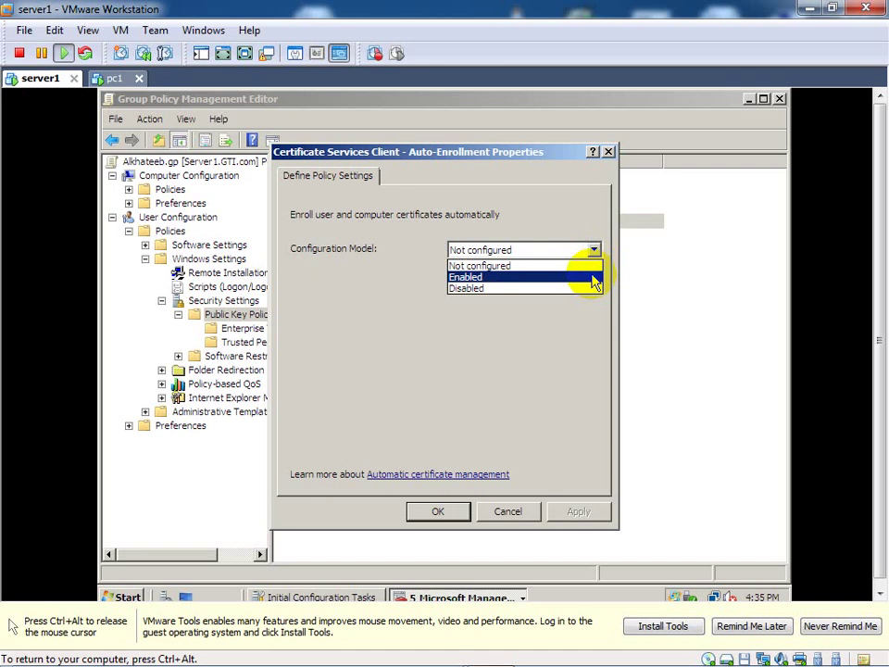
{"action": "left_click", "coordinate": [595, 279]}
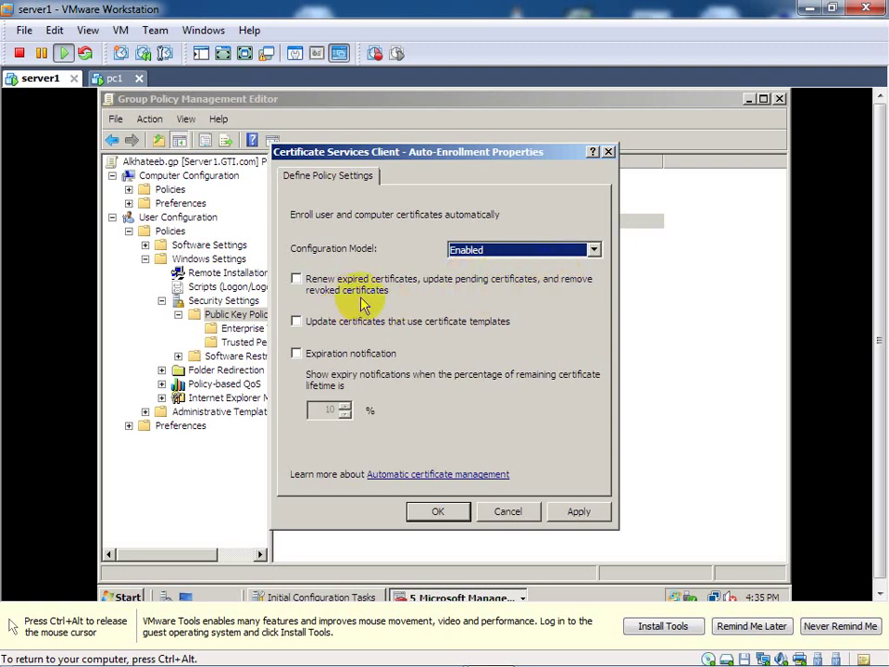
{"action": "left_click", "coordinate": [296, 280]}
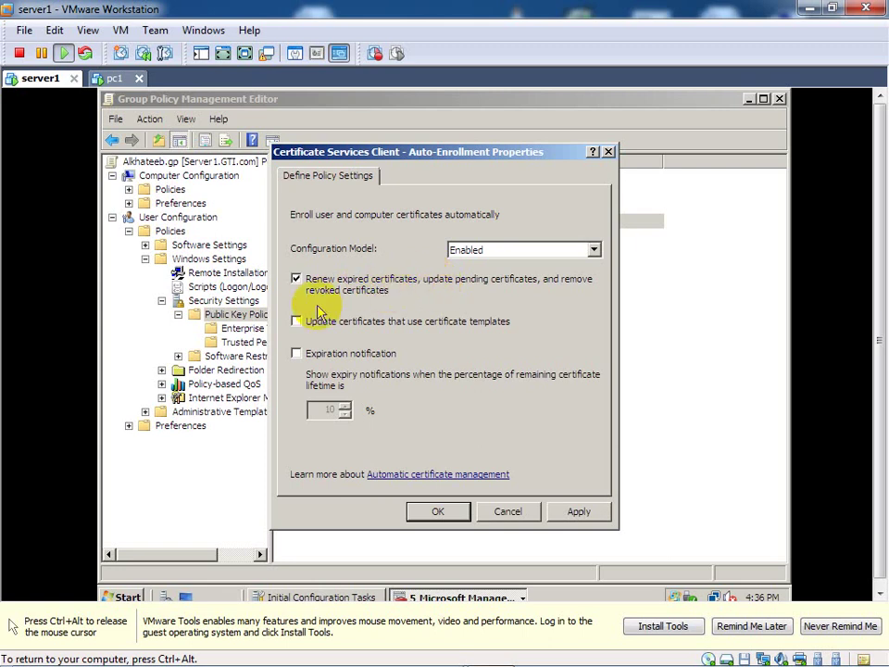
{"action": "left_click", "coordinate": [296, 279]}
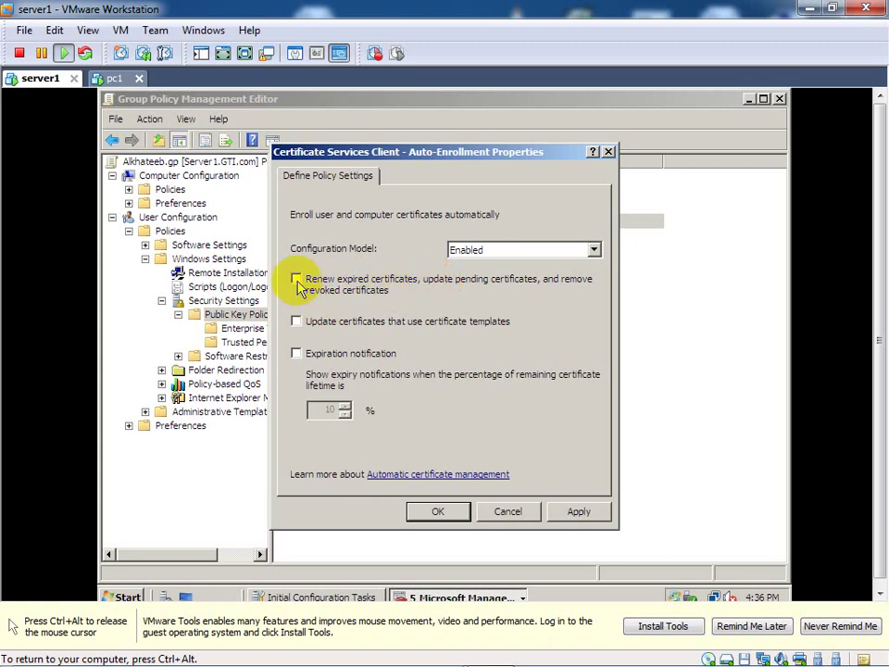
{"action": "left_click", "coordinate": [298, 283]}
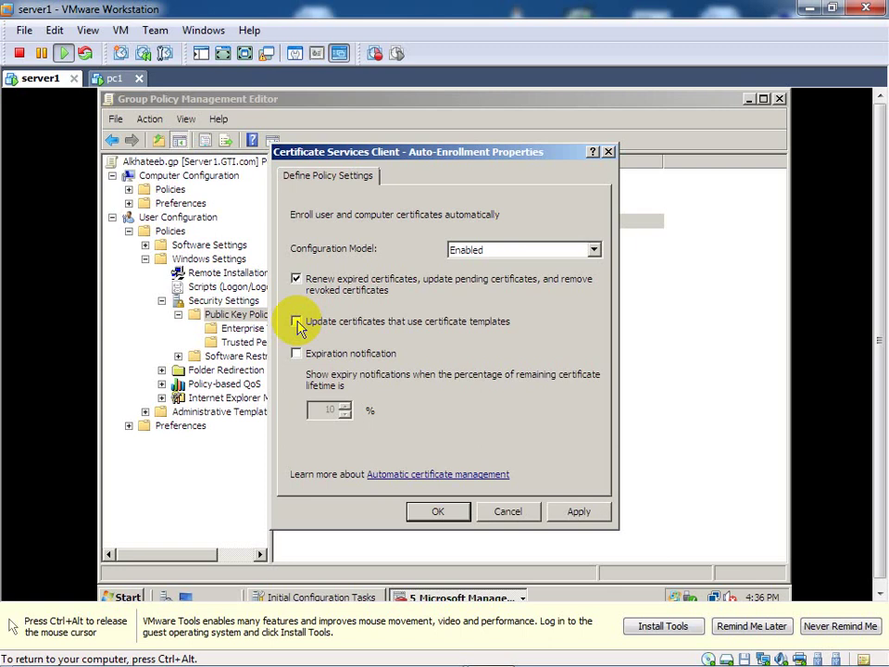
{"action": "left_click", "coordinate": [296, 323]}
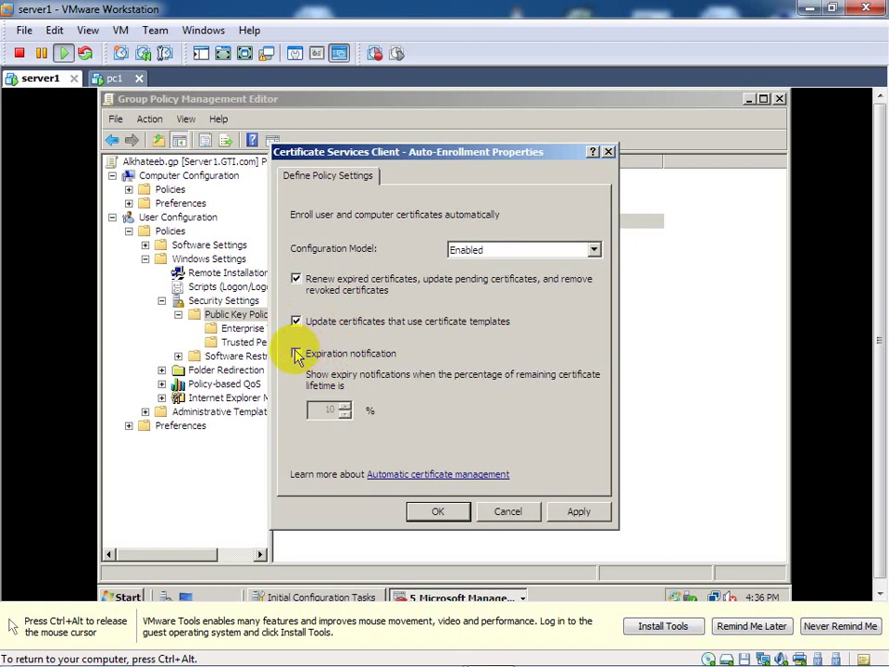
{"action": "left_click", "coordinate": [296, 355]}
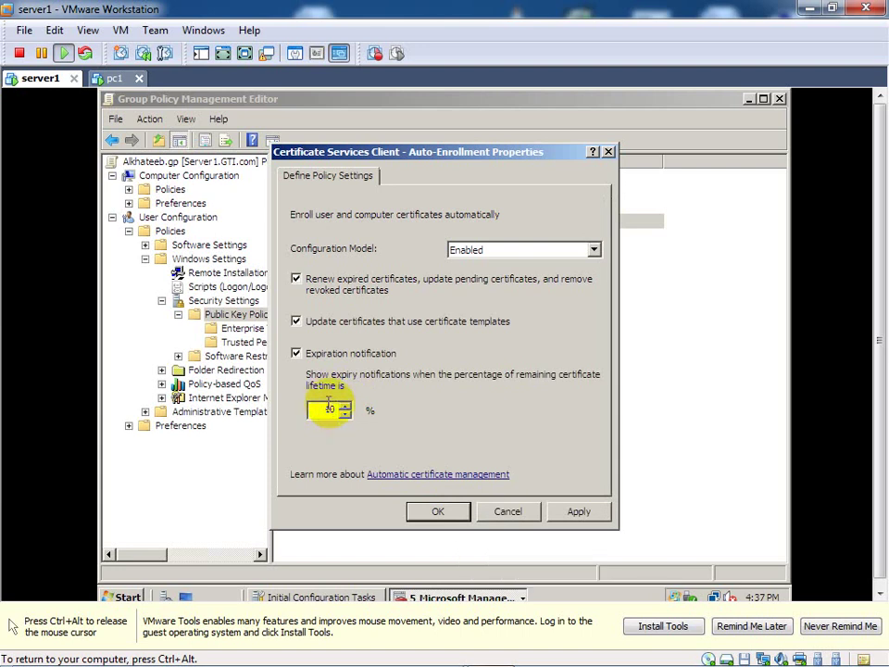
Step: Step the expiry notification percentage down, then back up to 10
{"action": "left_click", "coordinate": [343, 414]}
{"action": "left_click", "coordinate": [343, 414]}
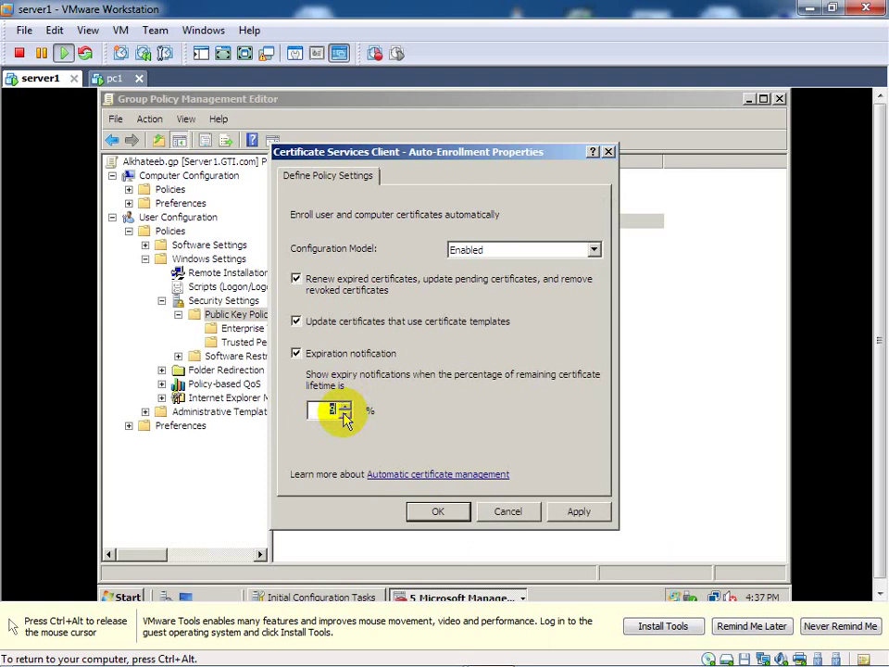
{"action": "left_click", "coordinate": [343, 414]}
{"action": "left_click", "coordinate": [345, 414]}
{"action": "left_click", "coordinate": [345, 414]}
{"action": "left_click", "coordinate": [345, 414]}
{"action": "left_click", "coordinate": [345, 414]}
{"action": "left_click", "coordinate": [345, 414]}
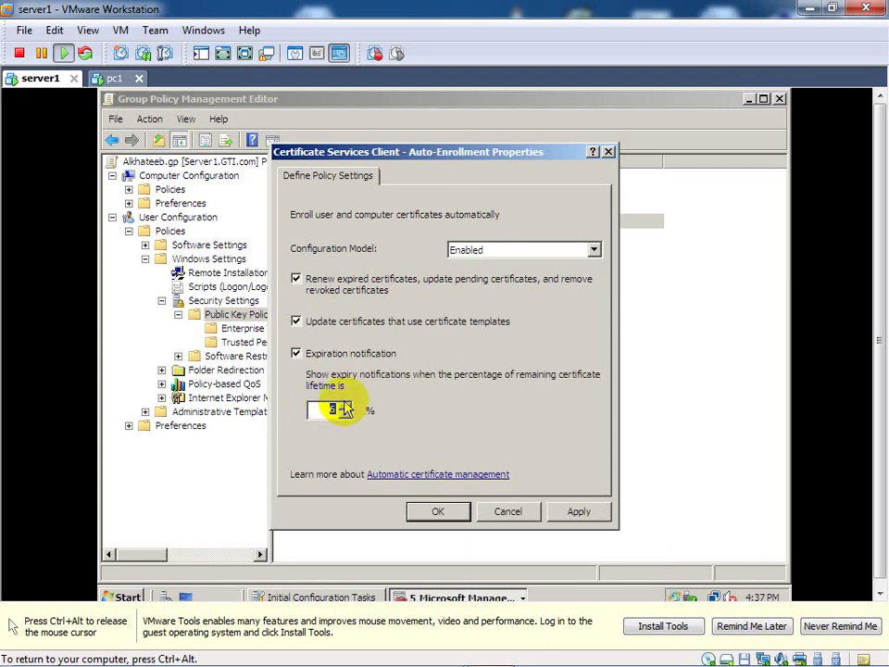
{"action": "left_click", "coordinate": [344, 414]}
{"action": "left_click", "coordinate": [344, 408]}
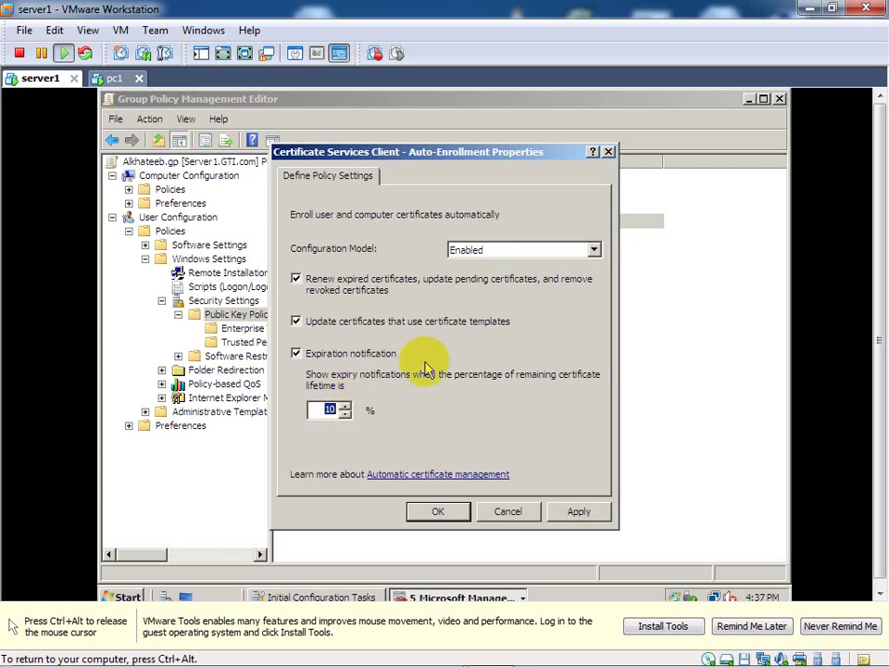
Step: Confirm the expiry percentage at 10 and save the auto-enrollment settings with Apply and OK
{"action": "left_click", "coordinate": [337, 410]}
{"action": "type", "text": "0"}
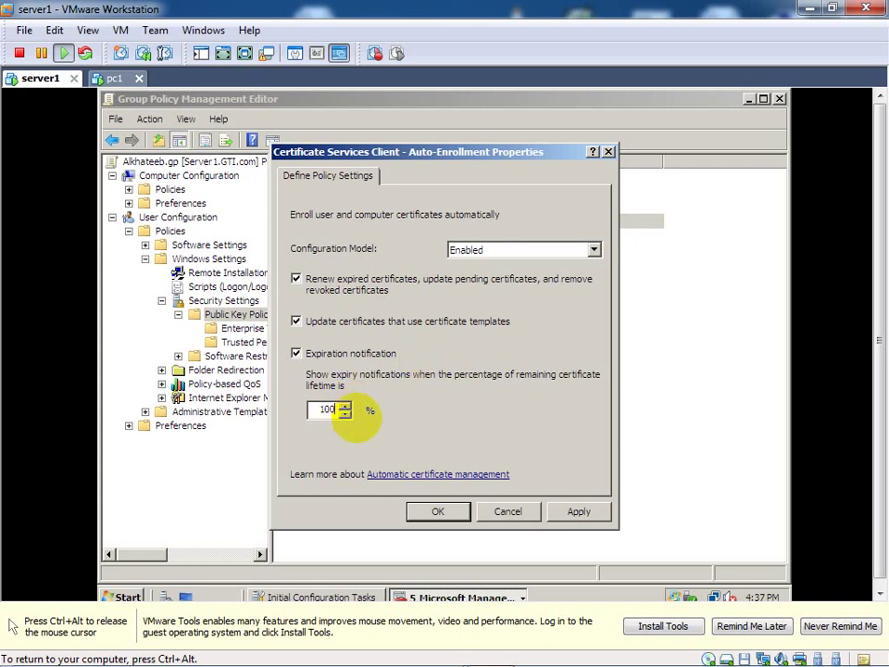
{"action": "key", "text": "BackSpace"}
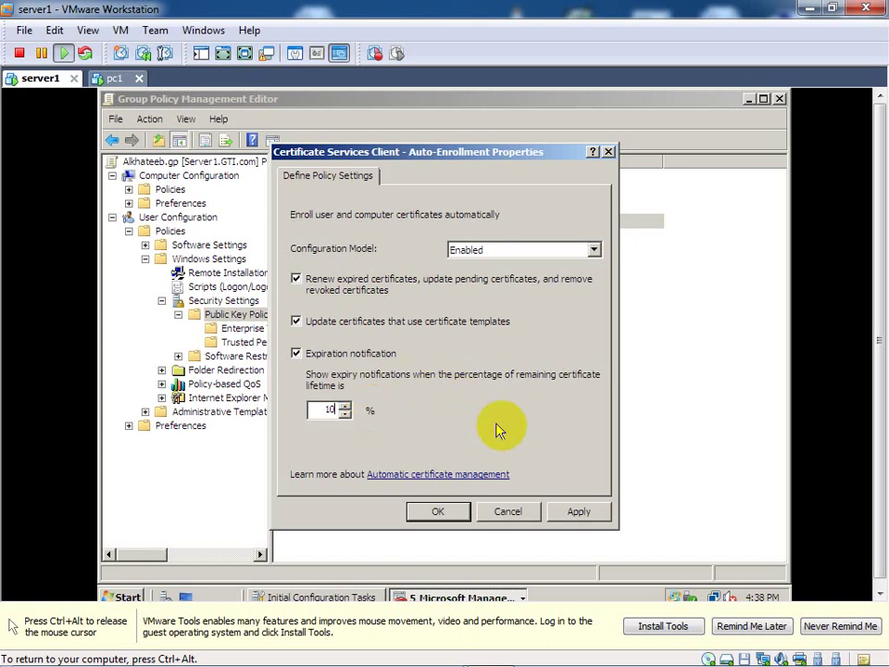
{"action": "left_click", "coordinate": [570, 517]}
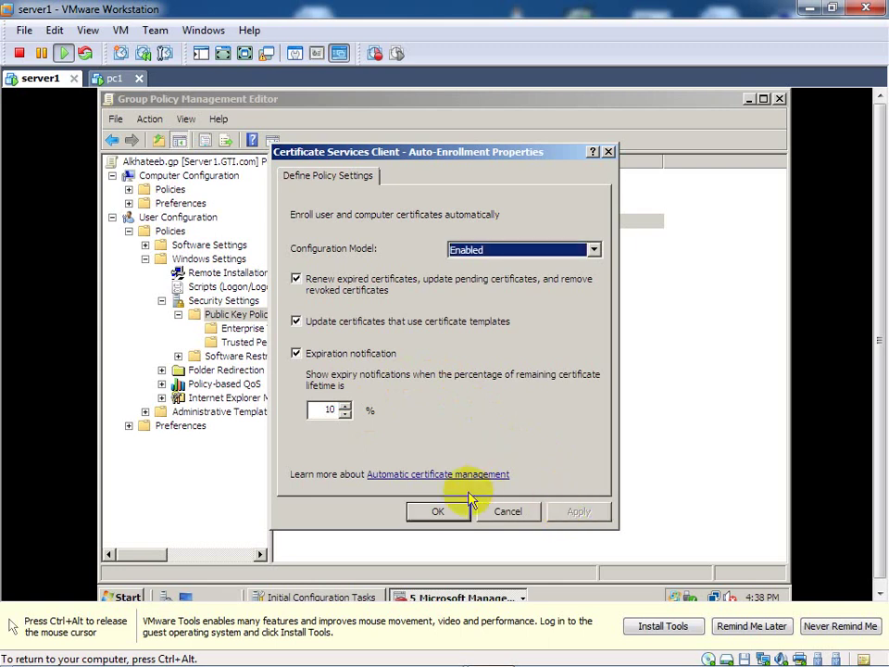
{"action": "left_click", "coordinate": [443, 511]}
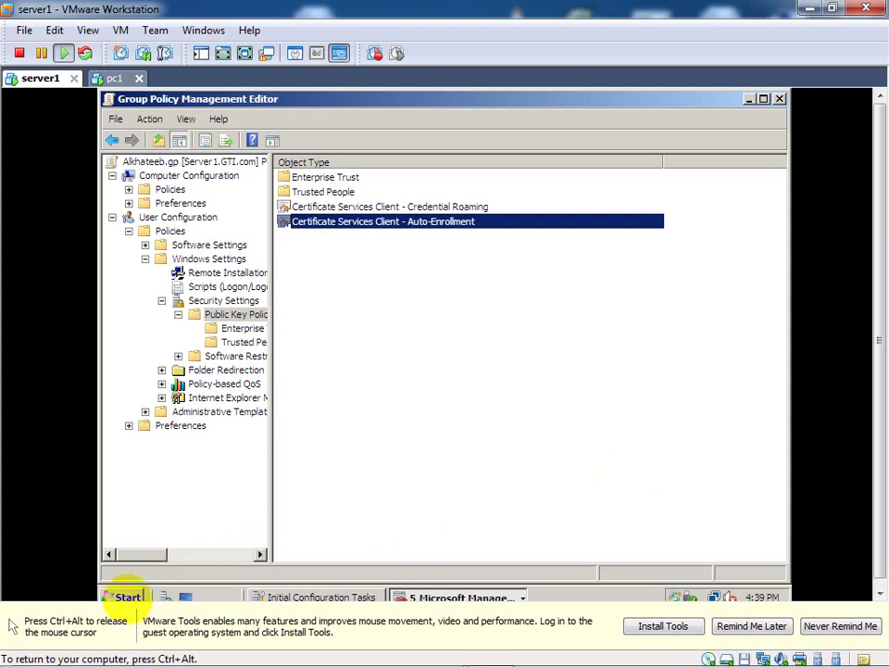
Step: Run gpupdate /force from Start Search, then return to the Group Policy Management Editor
{"action": "left_click", "coordinate": [121, 598]}
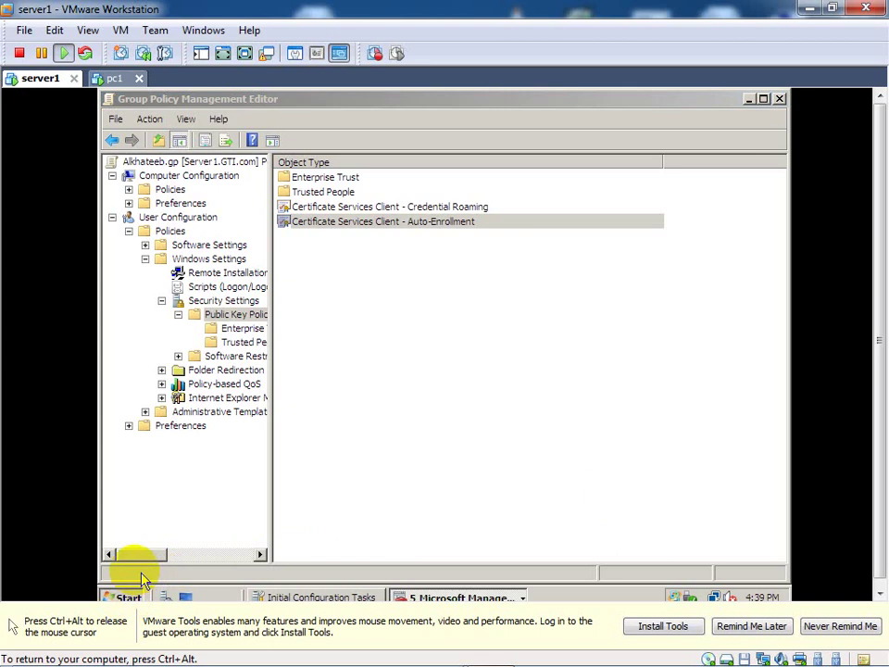
{"action": "left_click", "coordinate": [148, 563]}
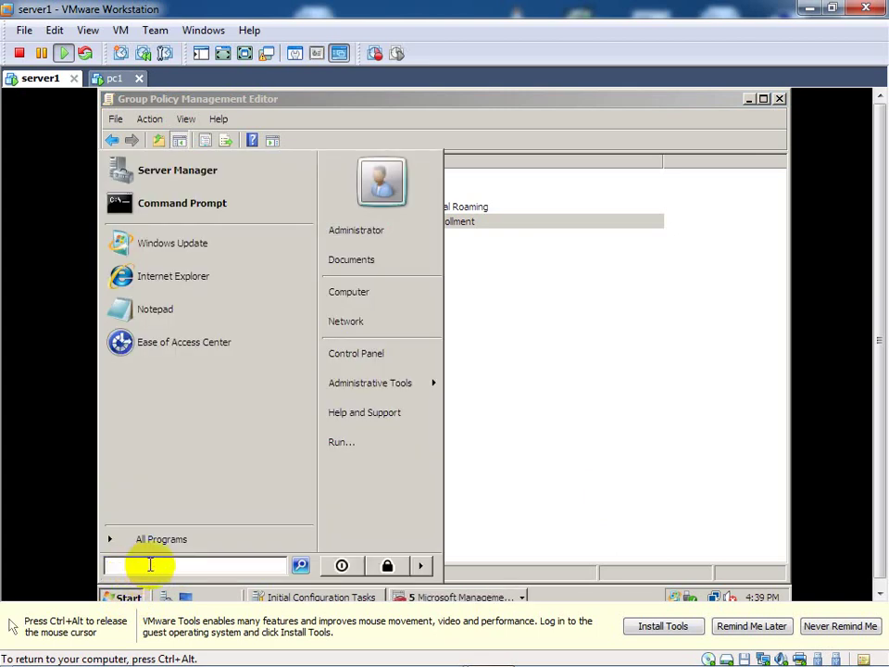
{"action": "type", "text": "gpupd"}
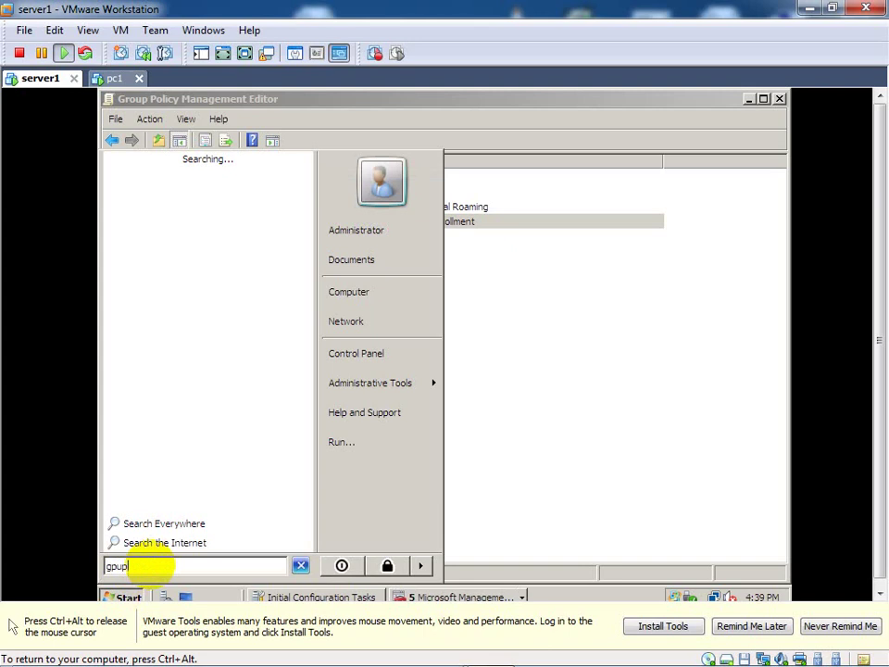
{"action": "type", "text": "ate /force"}
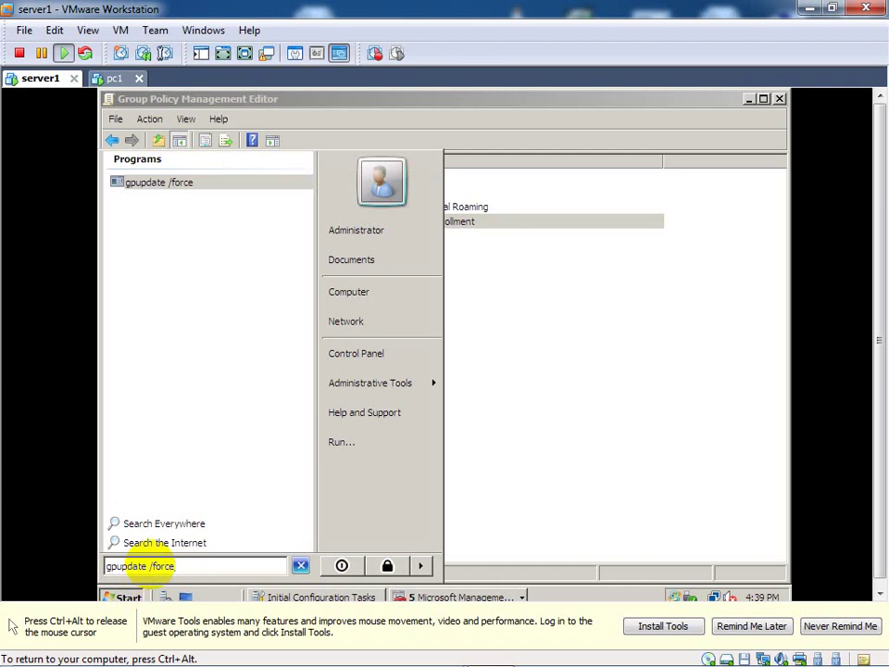
{"action": "key", "text": "Return"}
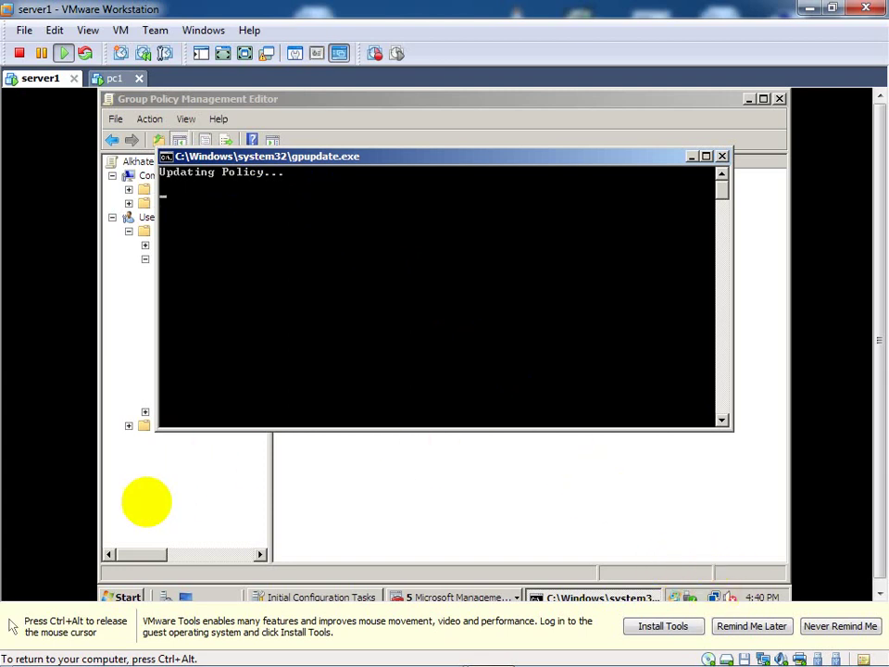
{"action": "left_click", "coordinate": [126, 595]}
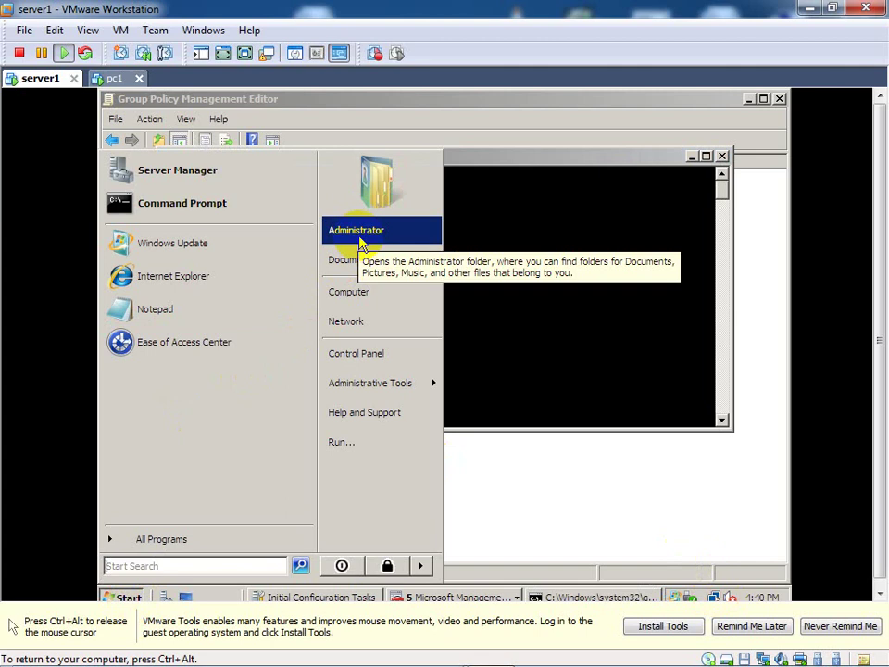
{"action": "left_click", "coordinate": [538, 493]}
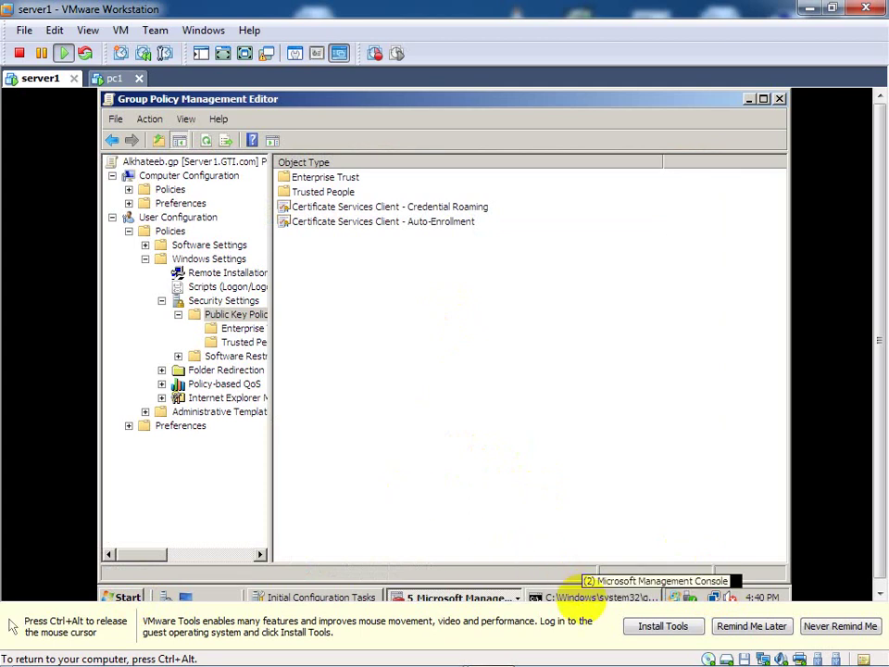
{"action": "left_click", "coordinate": [589, 597]}
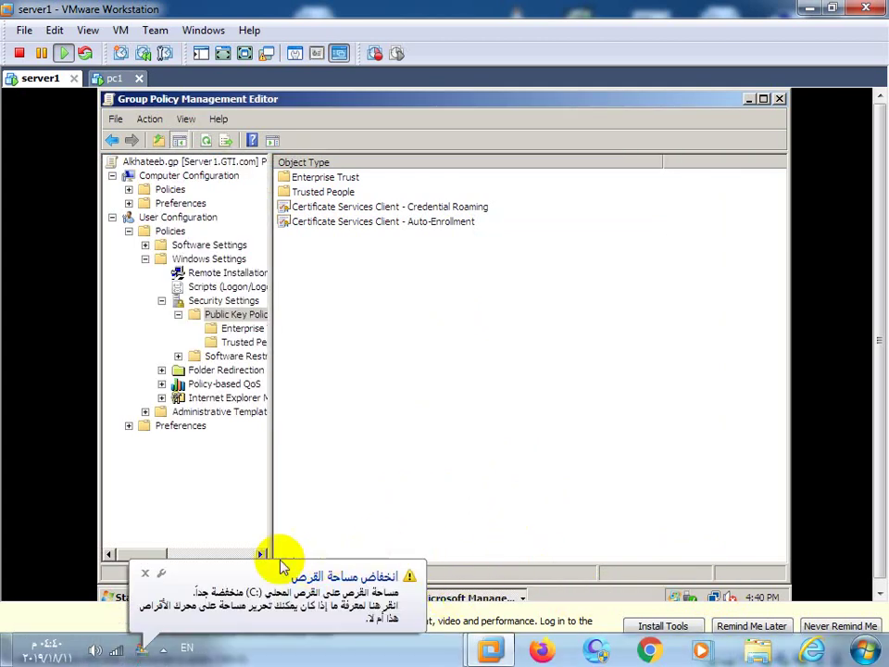
{"action": "left_click", "coordinate": [146, 574]}
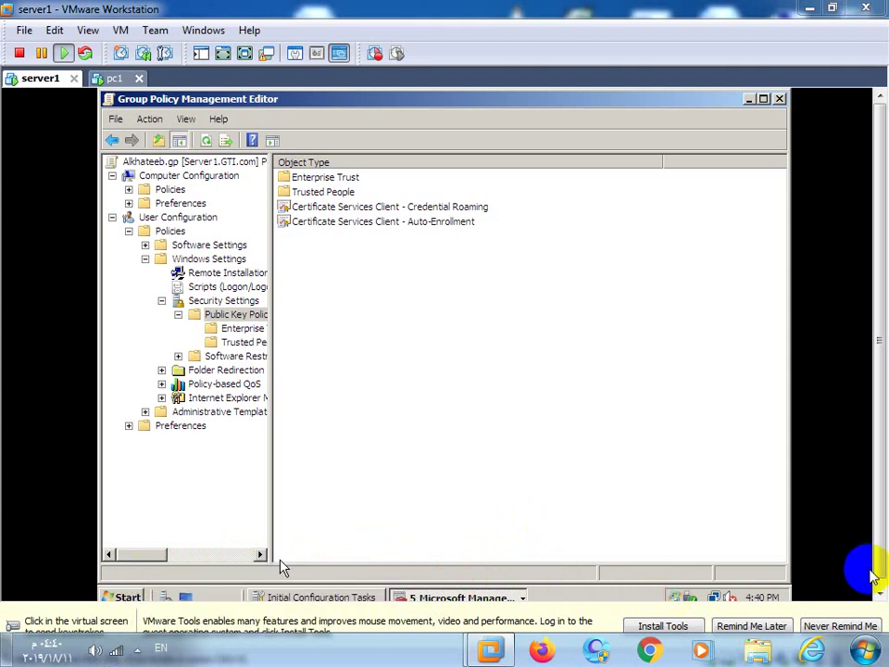
{"action": "left_click", "coordinate": [881, 593]}
{"action": "left_click", "coordinate": [517, 519]}
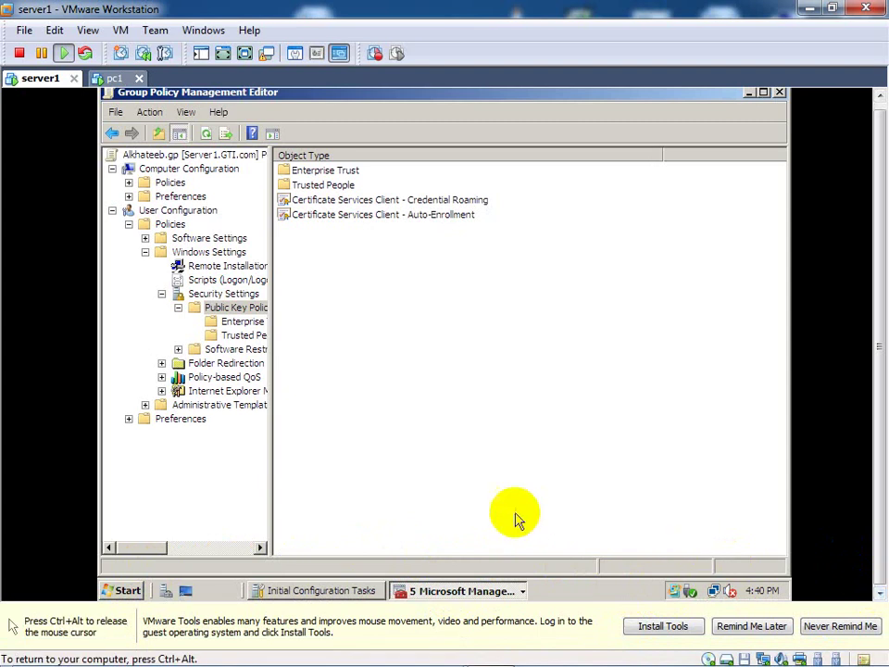
{"action": "key", "text": "ctrl+alt"}
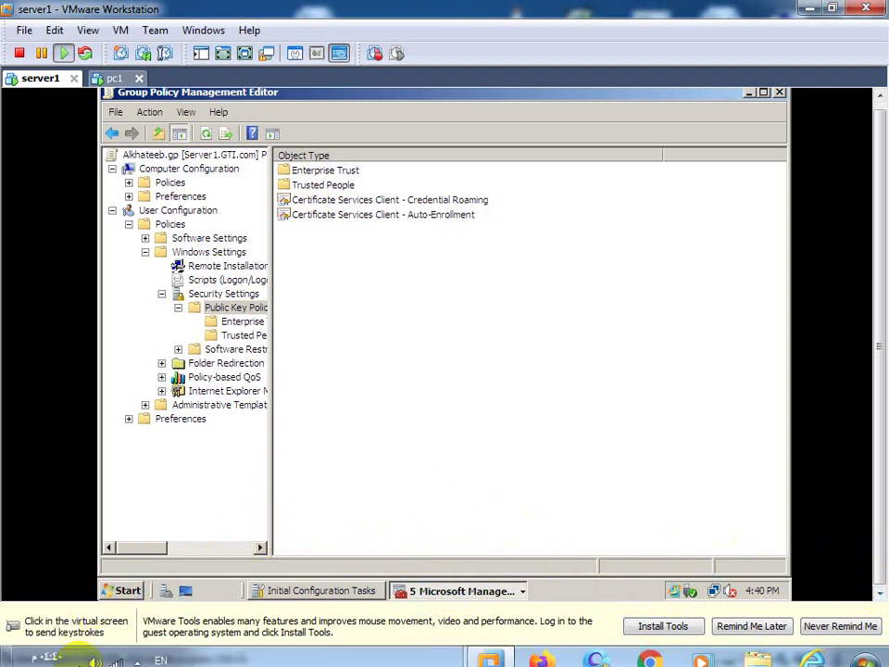
{"action": "left_click", "coordinate": [104, 591]}
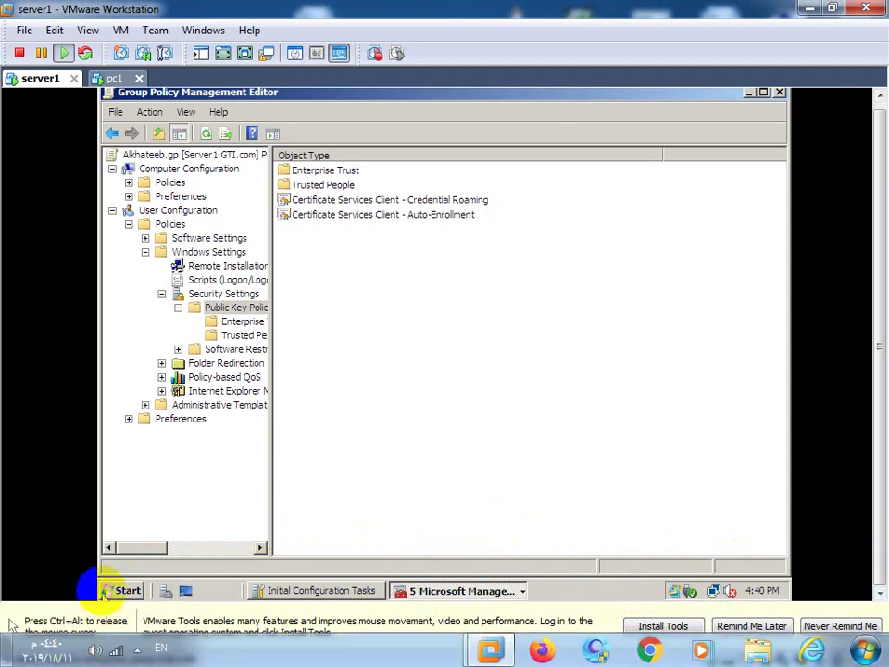
{"action": "left_click", "coordinate": [219, 509]}
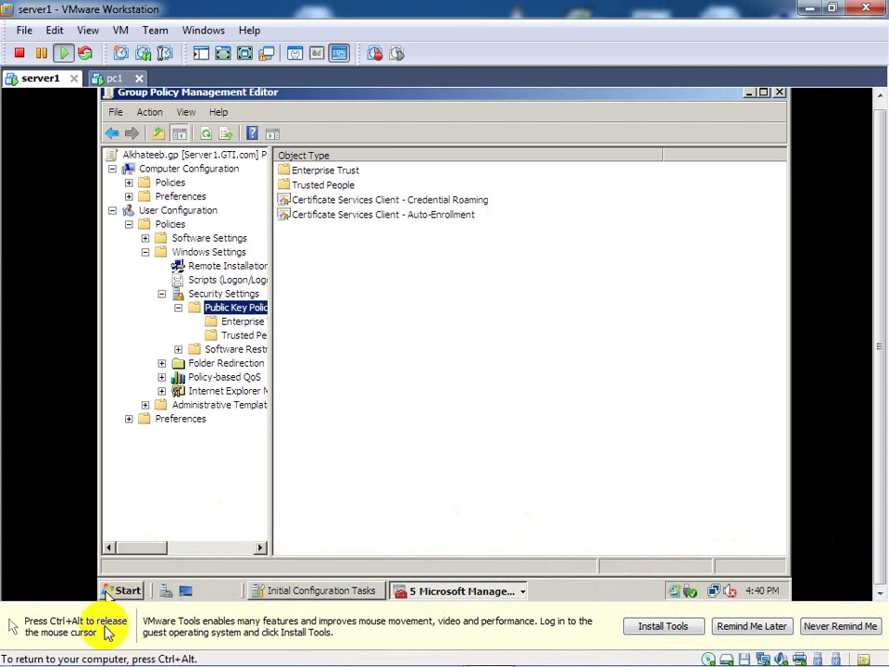
{"action": "key", "text": "ctrl+alt"}
{"action": "left_click", "coordinate": [137, 648]}
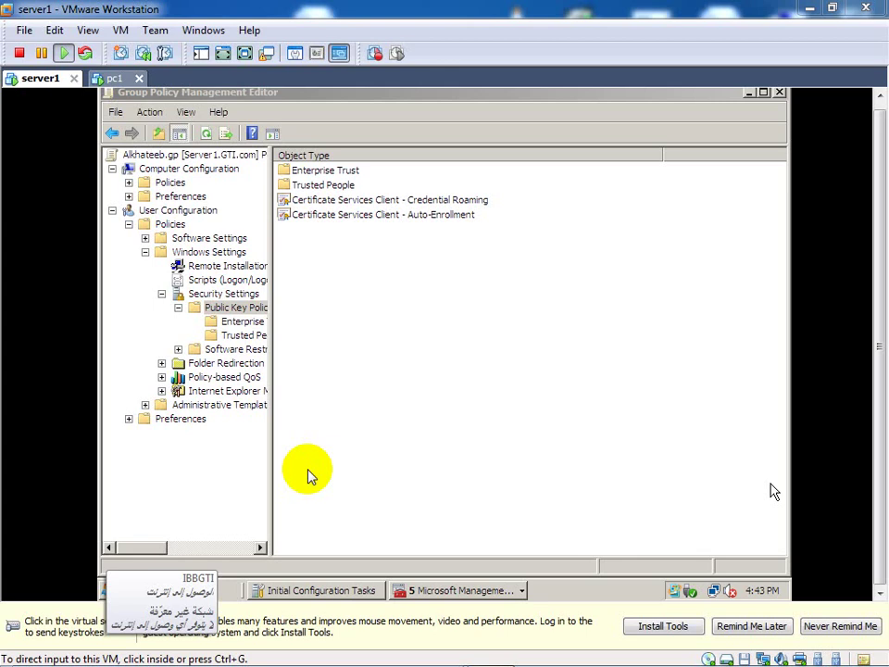
{"action": "left_click", "coordinate": [127, 520]}
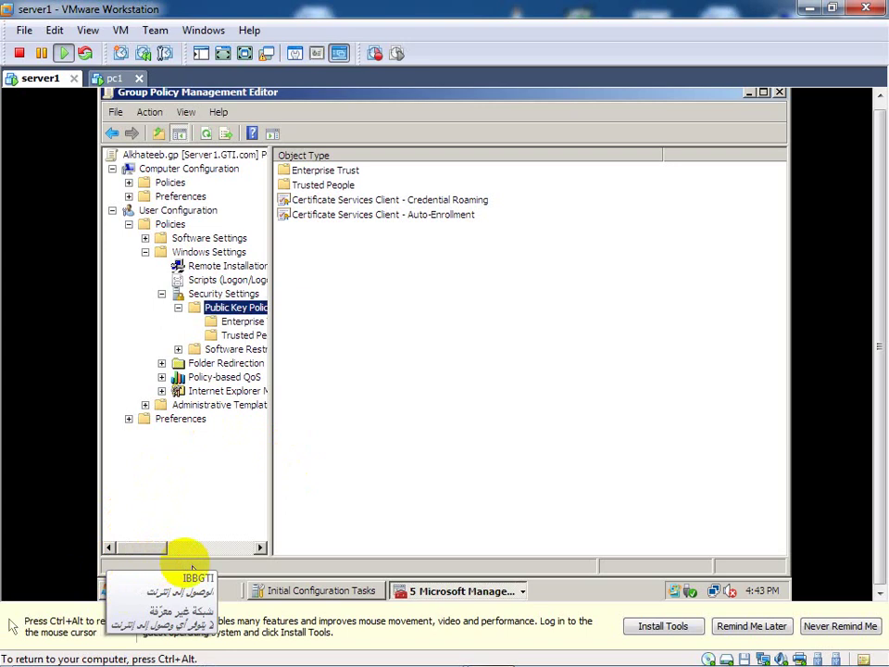
{"action": "left_click", "coordinate": [403, 508]}
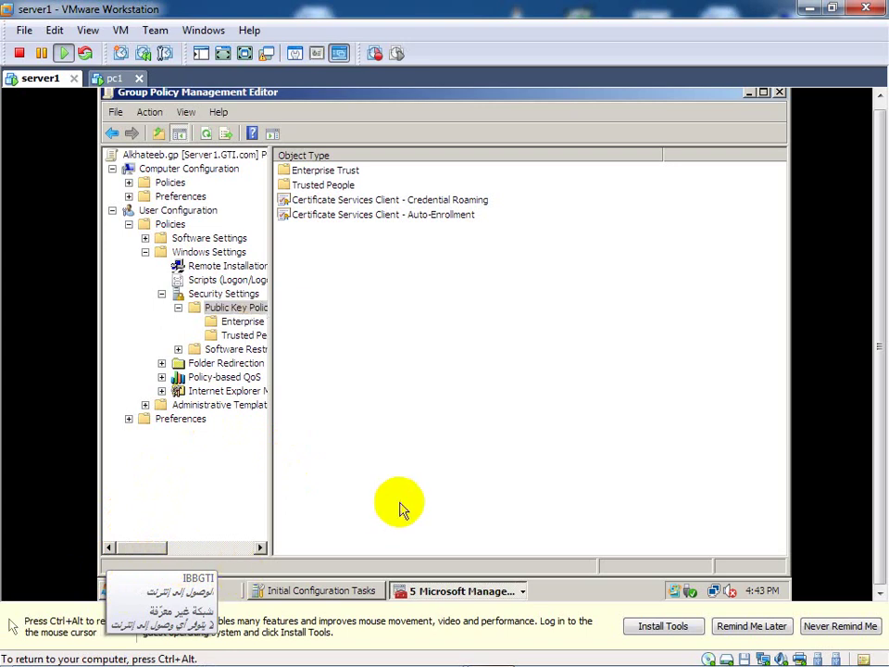
{"action": "right_click", "coordinate": [403, 508]}
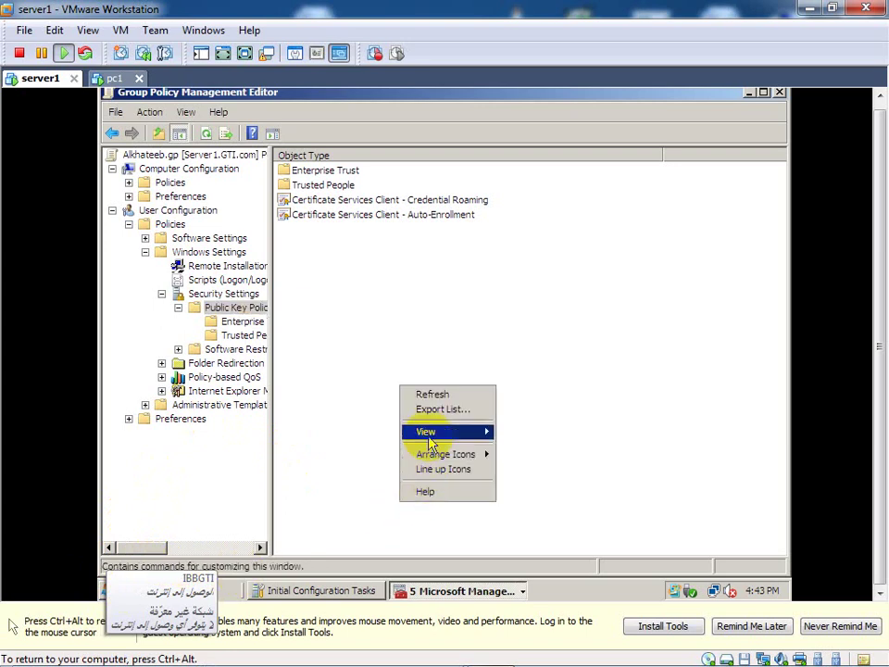
{"action": "left_click", "coordinate": [433, 395]}
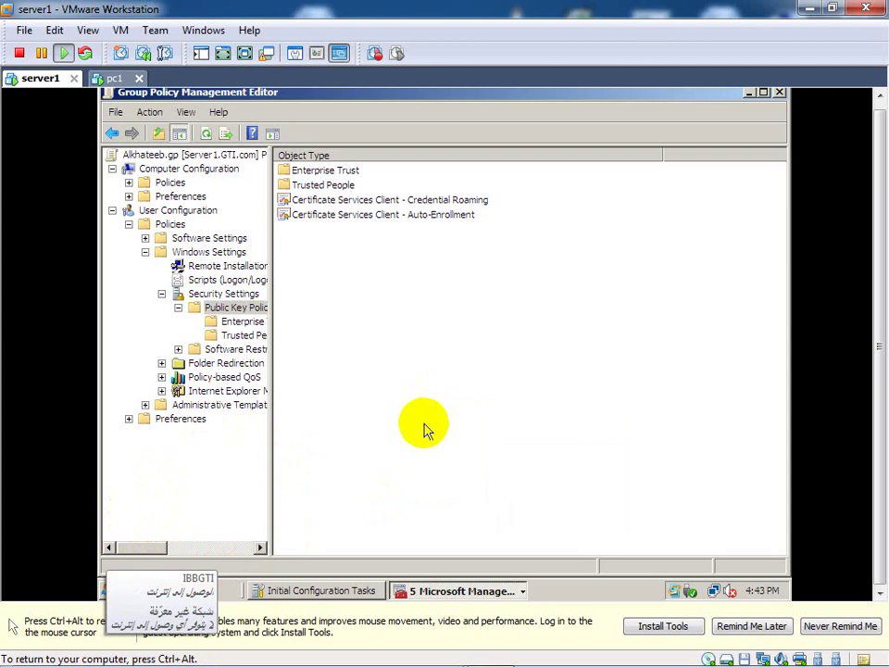
{"action": "right_click", "coordinate": [472, 424]}
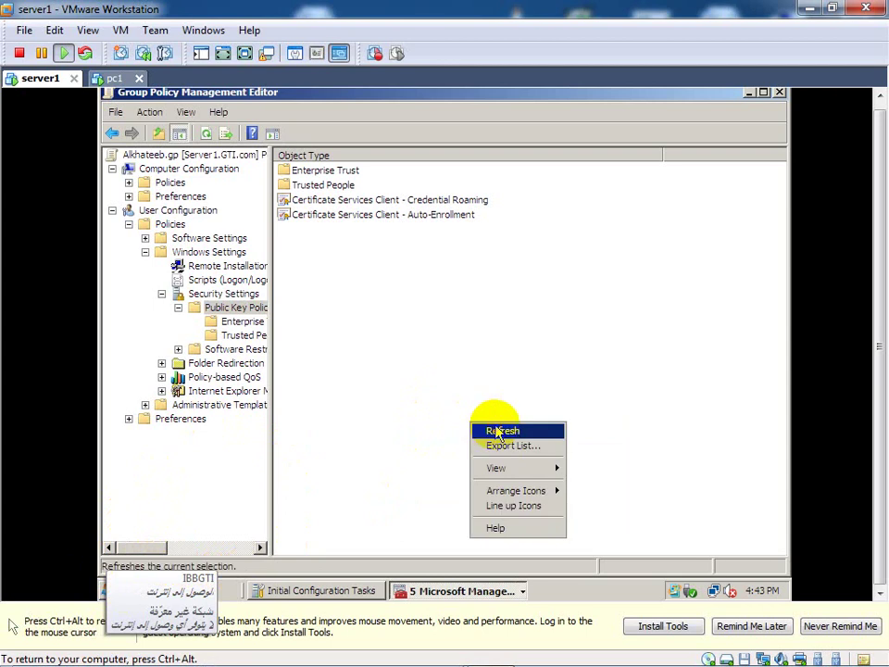
{"action": "left_click", "coordinate": [496, 432]}
{"action": "left_click", "coordinate": [99, 582]}
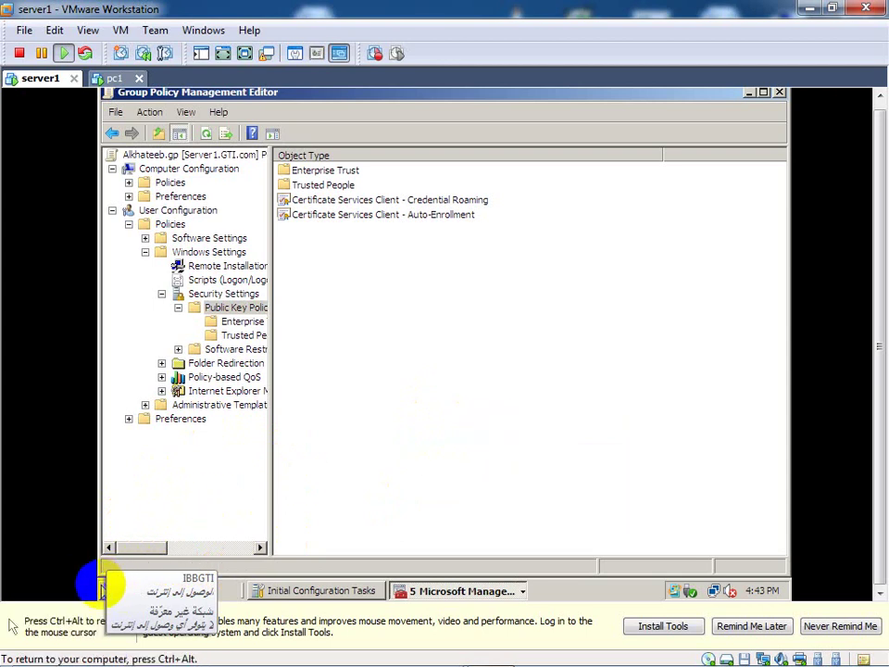
{"action": "left_click", "coordinate": [145, 552]}
{"action": "key", "text": "ctrl+alt"}
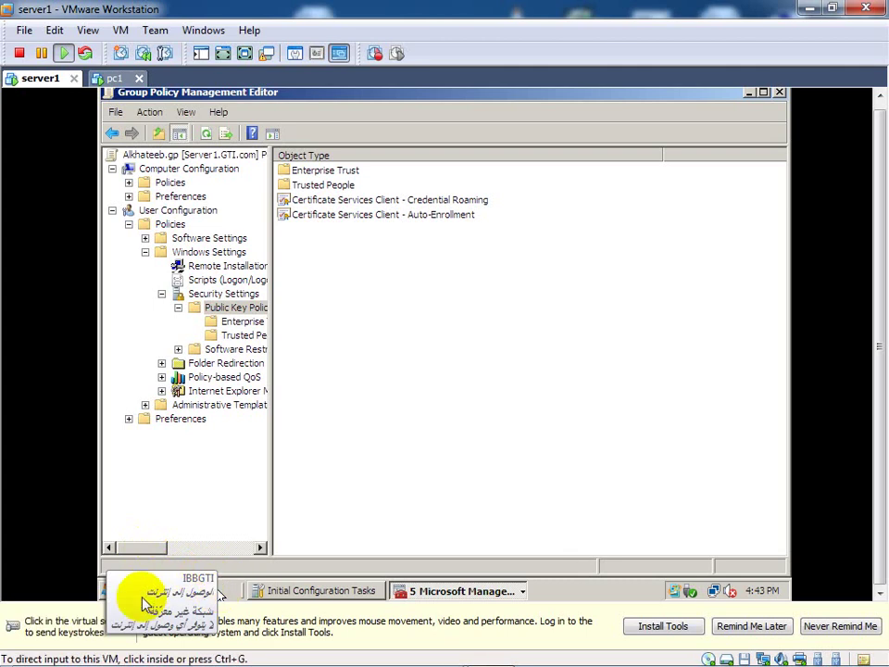
{"action": "left_click", "coordinate": [113, 589]}
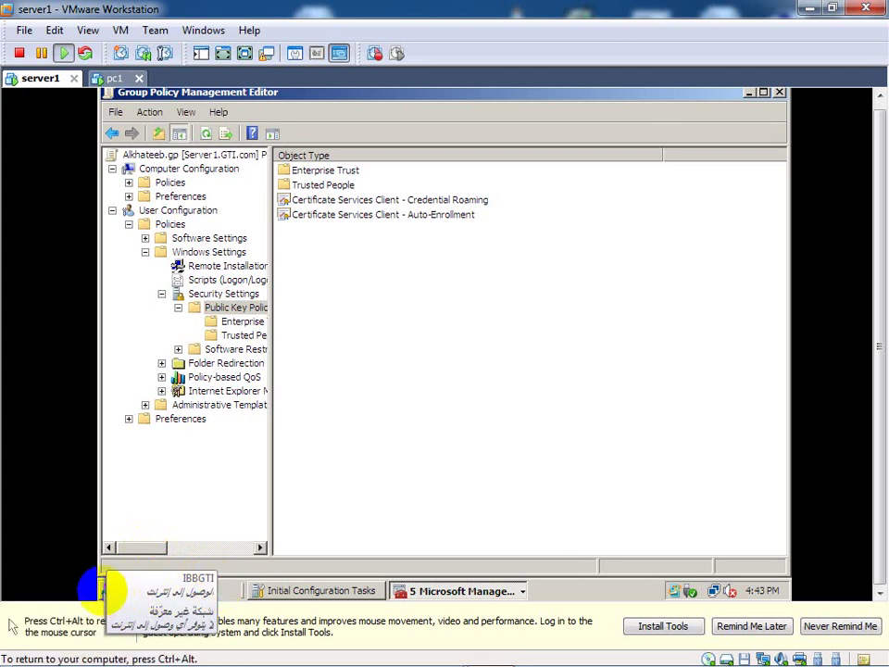
{"action": "key", "text": "ctrl+alt"}
Step: Launch Active Directory Users and Computers from Start > Administrative Tools
{"action": "left_click", "coordinate": [113, 592]}
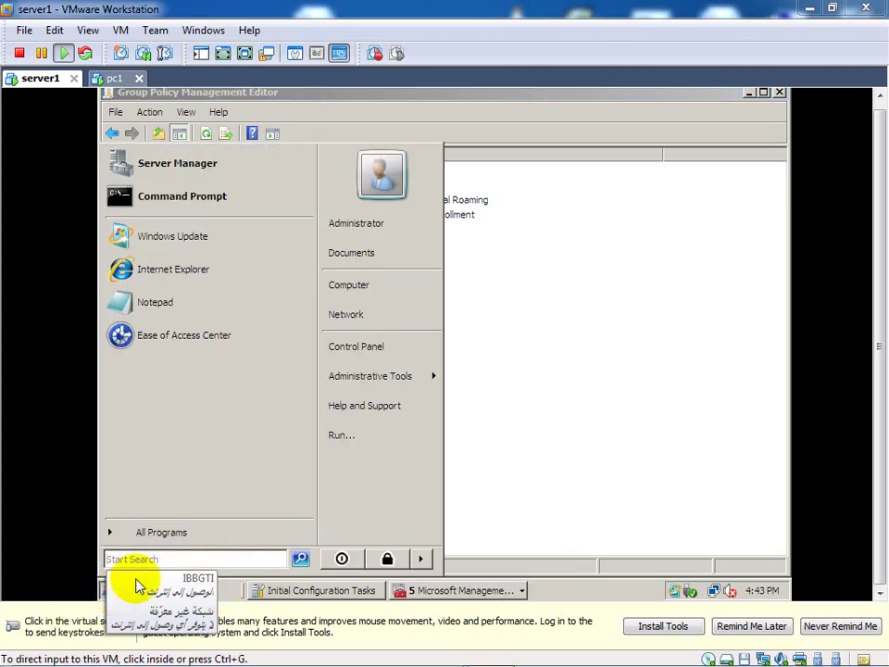
{"action": "left_click", "coordinate": [393, 382]}
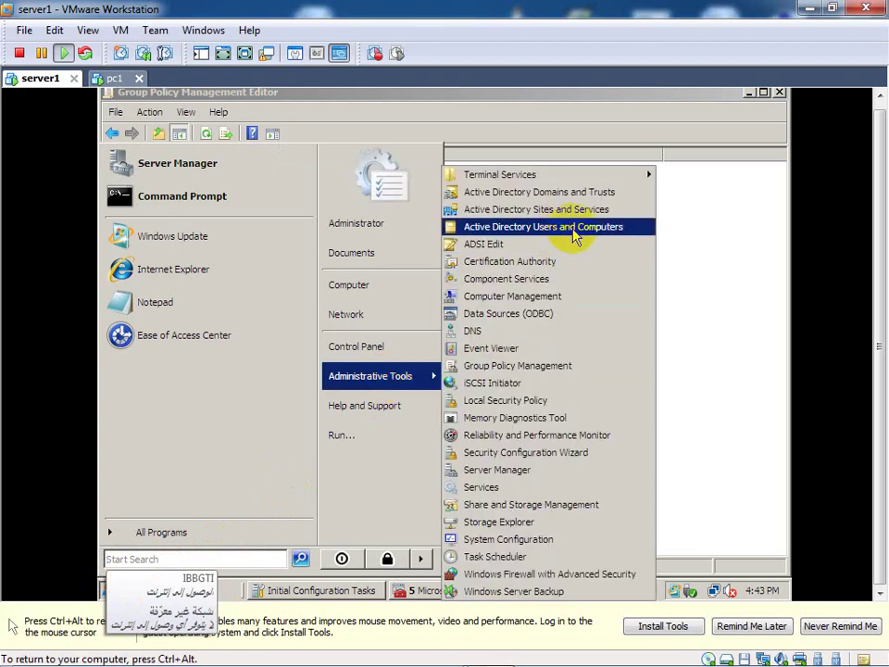
{"action": "left_click", "coordinate": [579, 230]}
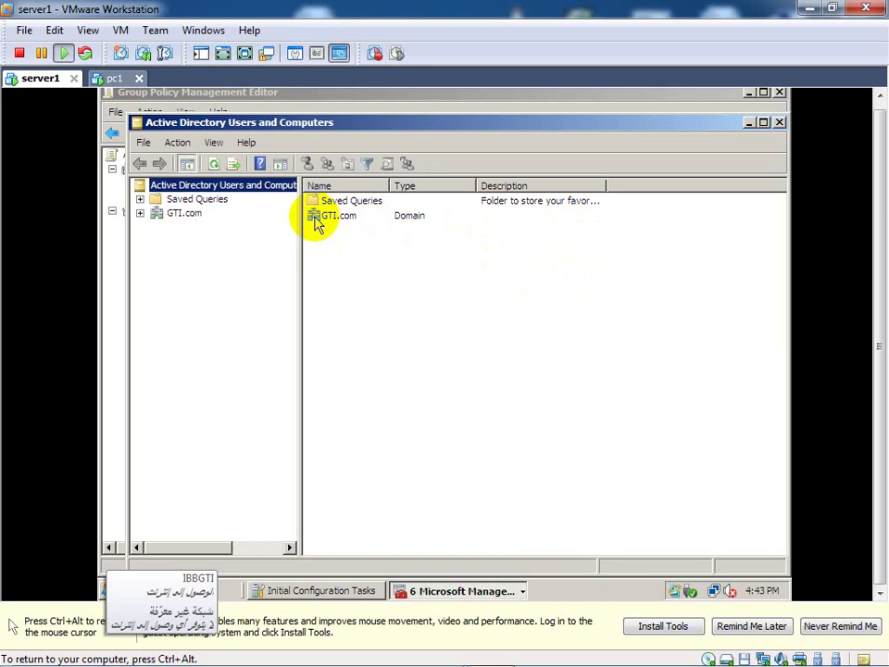
Step: Expand GTI.com and select its Users container
{"action": "left_click", "coordinate": [140, 213]}
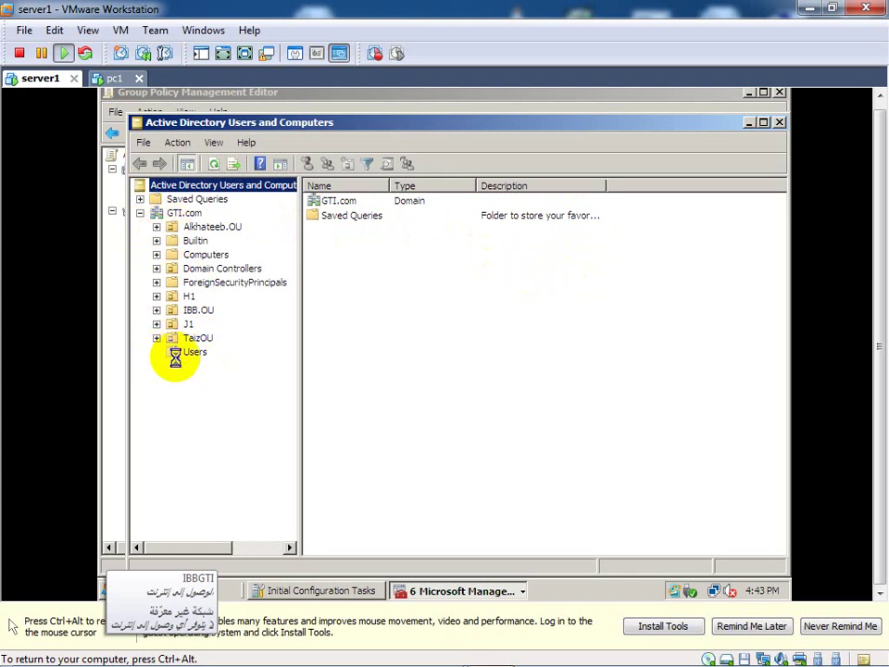
{"action": "left_click", "coordinate": [180, 357]}
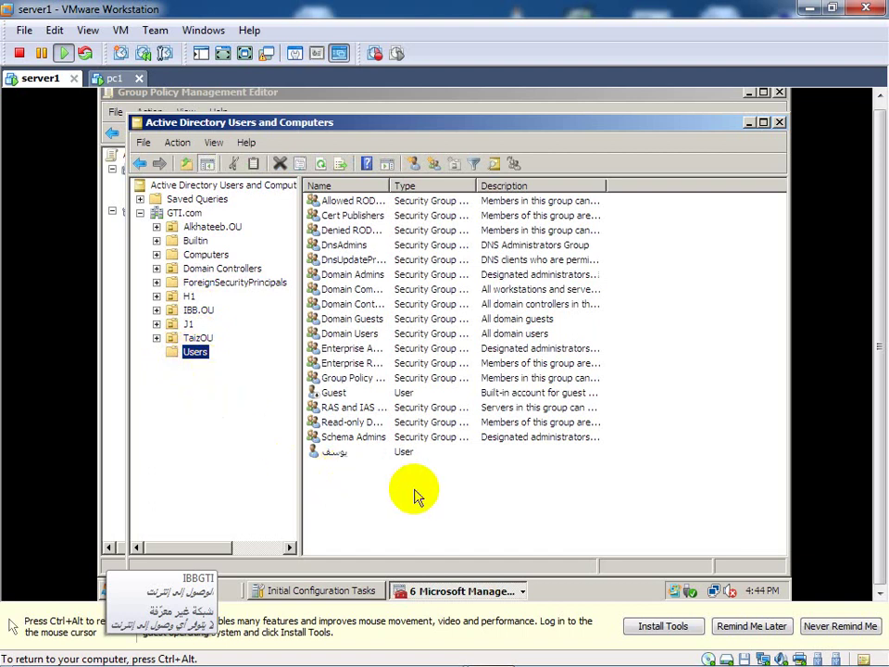
Step: Start a new user object in the GTI.com Users container
{"action": "right_click", "coordinate": [195, 356]}
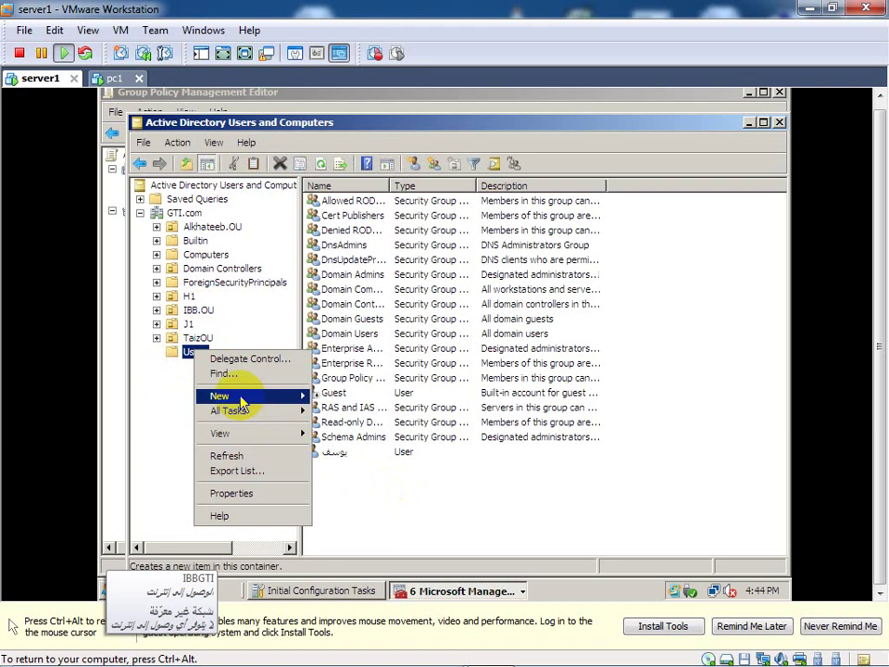
{"action": "mouse_move", "coordinate": [241, 401]}
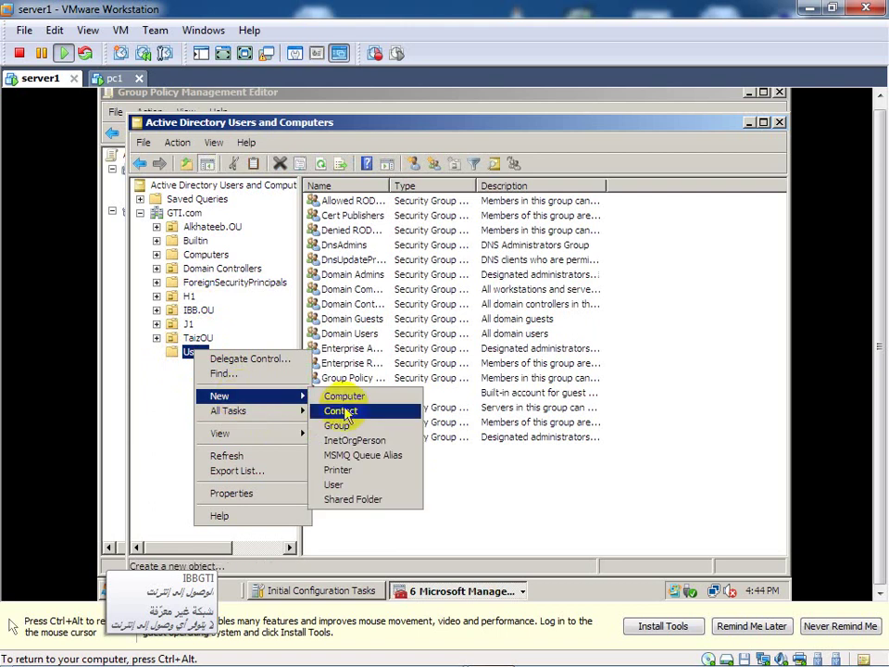
{"action": "left_click", "coordinate": [335, 486]}
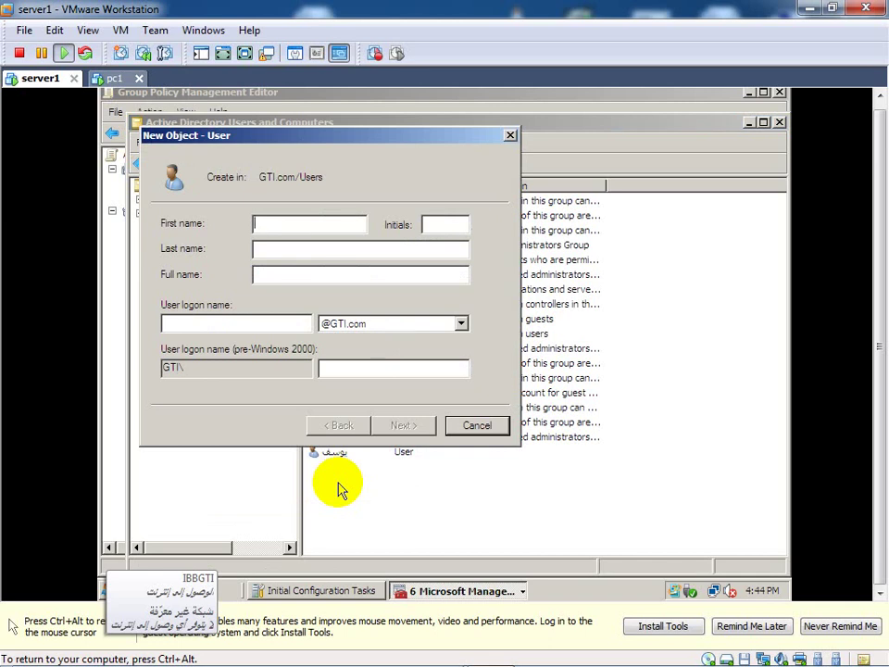
Step: Enter first name a, last name b and logon name a, then try to continue
{"action": "type", "text": "A"}
{"action": "key", "text": "BackSpace"}
{"action": "type", "text": "a"}
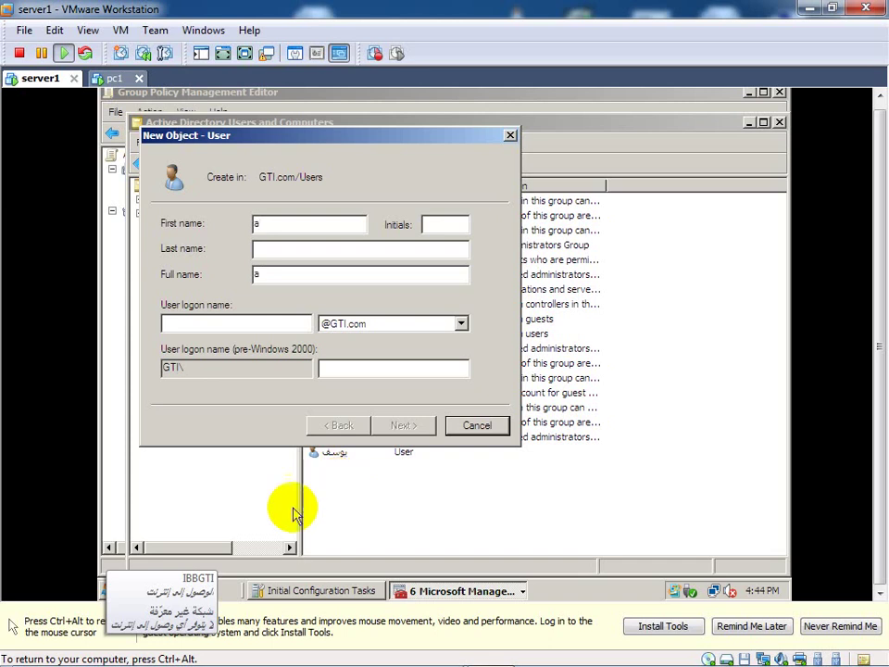
{"action": "left_click", "coordinate": [222, 326]}
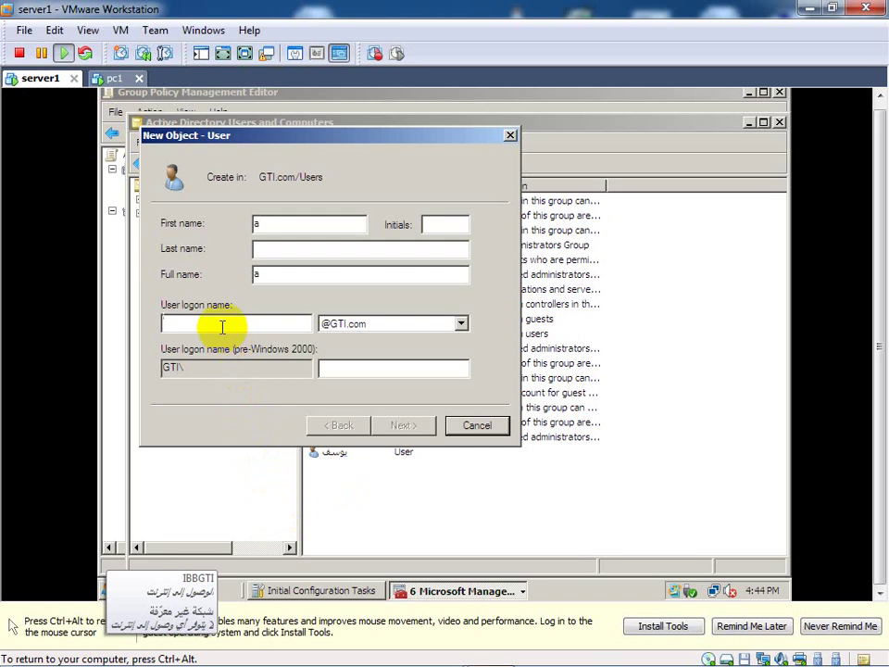
{"action": "type", "text": "a"}
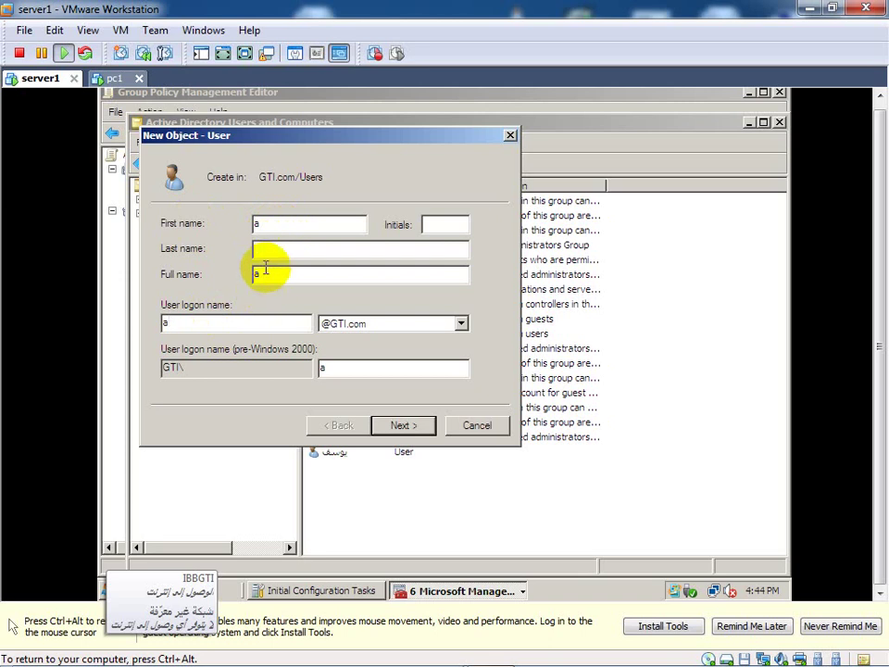
{"action": "left_click", "coordinate": [266, 254]}
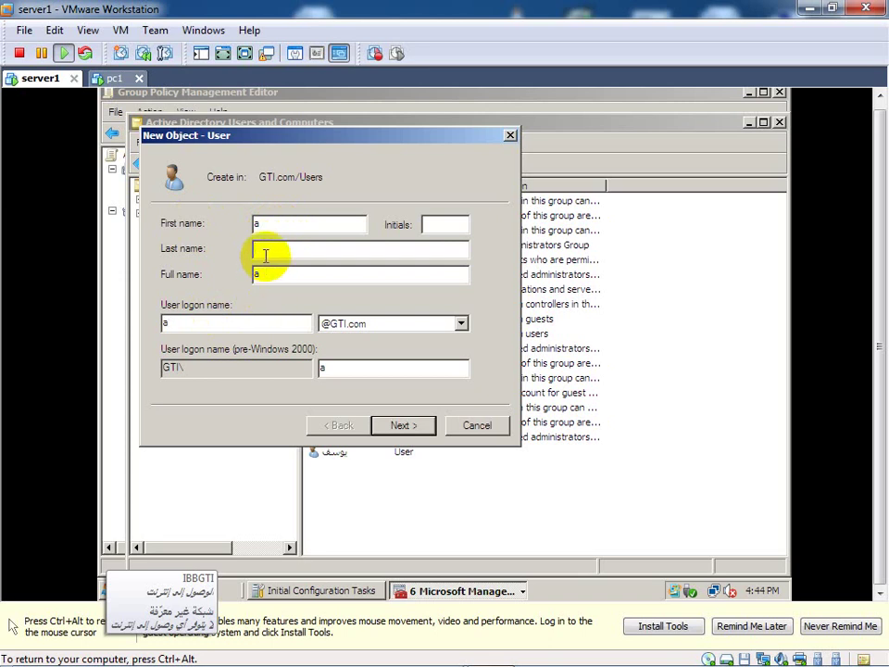
{"action": "type", "text": "b"}
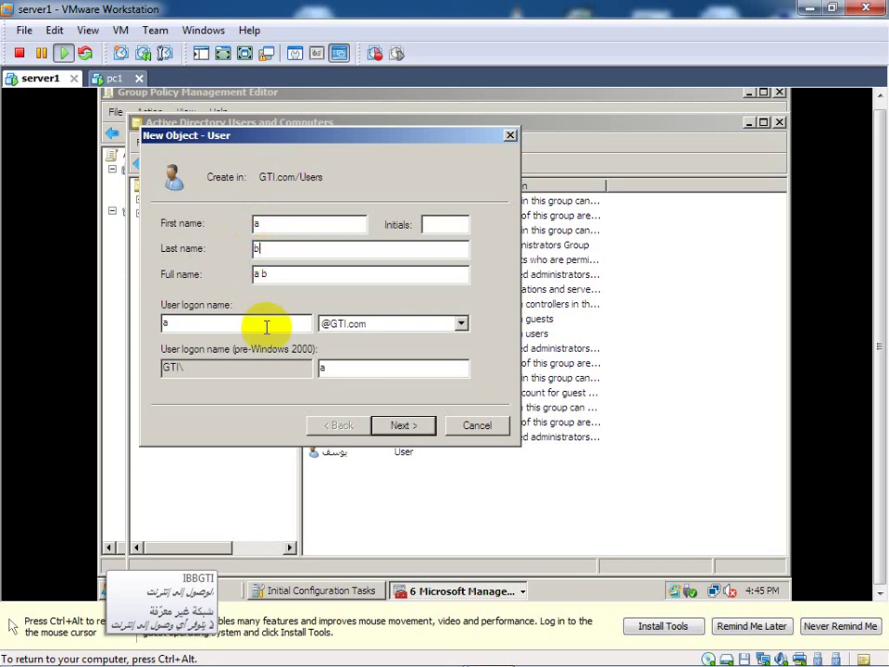
{"action": "left_click", "coordinate": [403, 426]}
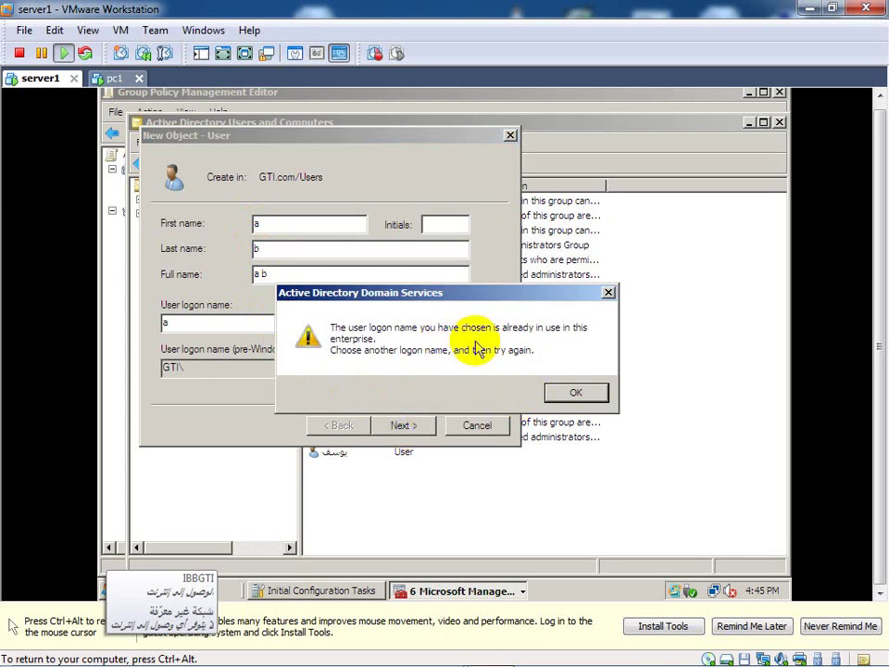
Step: Dismiss the duplicate warning, change first name and logon name to aa, and continue
{"action": "left_click", "coordinate": [608, 294]}
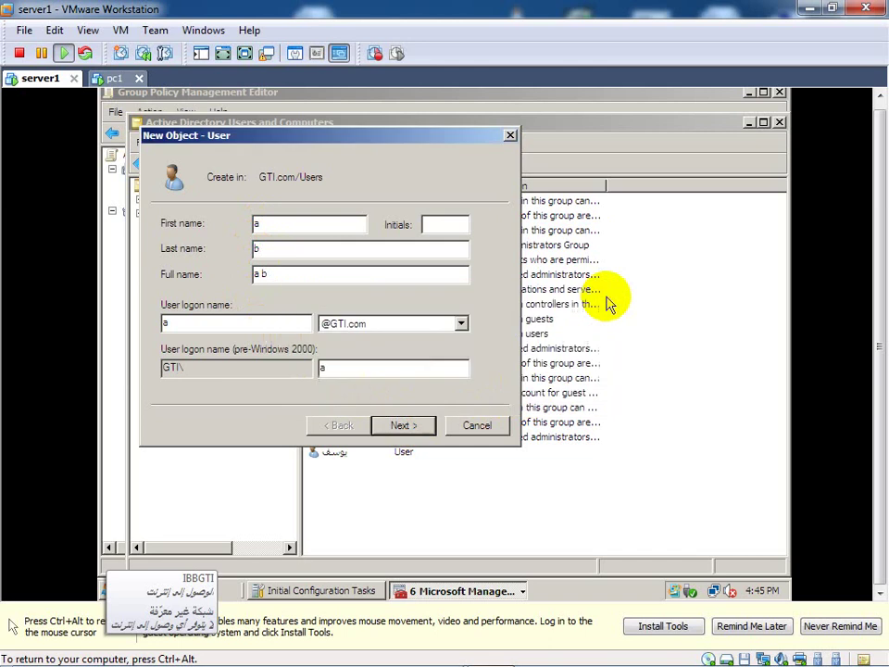
{"action": "double_click", "coordinate": [250, 222]}
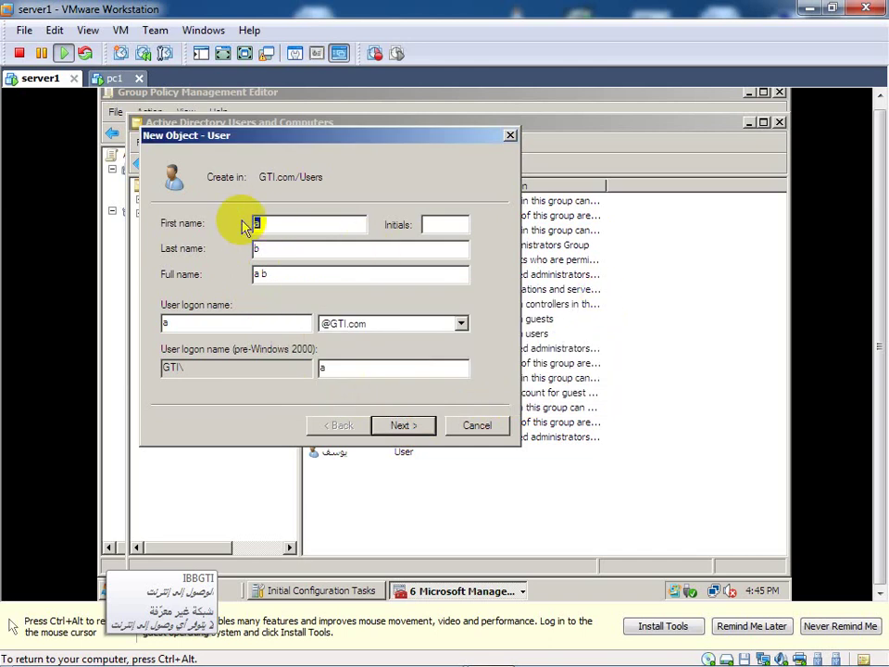
{"action": "type", "text": "aa"}
{"action": "key", "text": "Tab"}
{"action": "key", "text": "Tab"}
{"action": "key", "text": "Tab"}
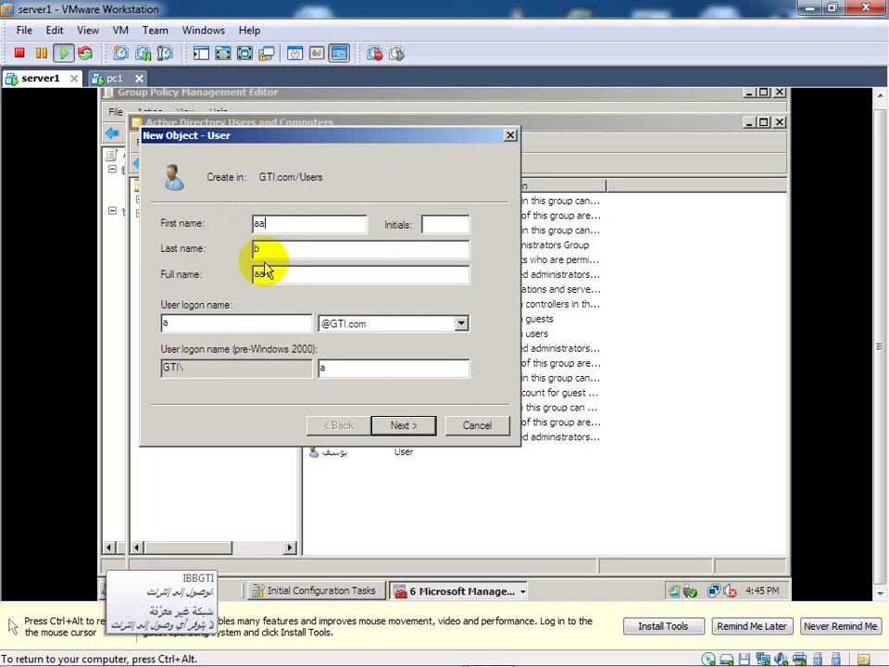
{"action": "left_click", "coordinate": [263, 251]}
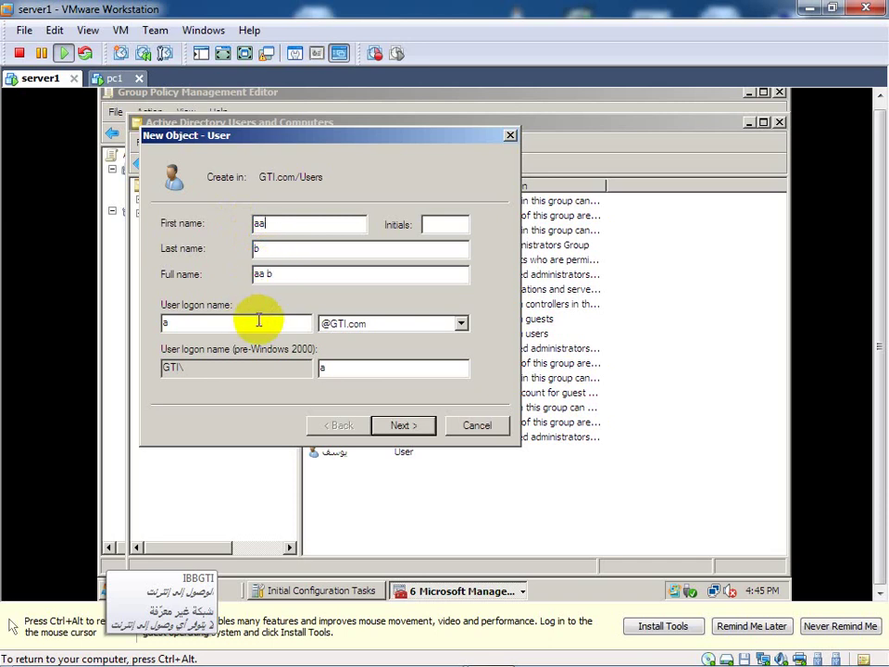
{"action": "left_click", "coordinate": [215, 323]}
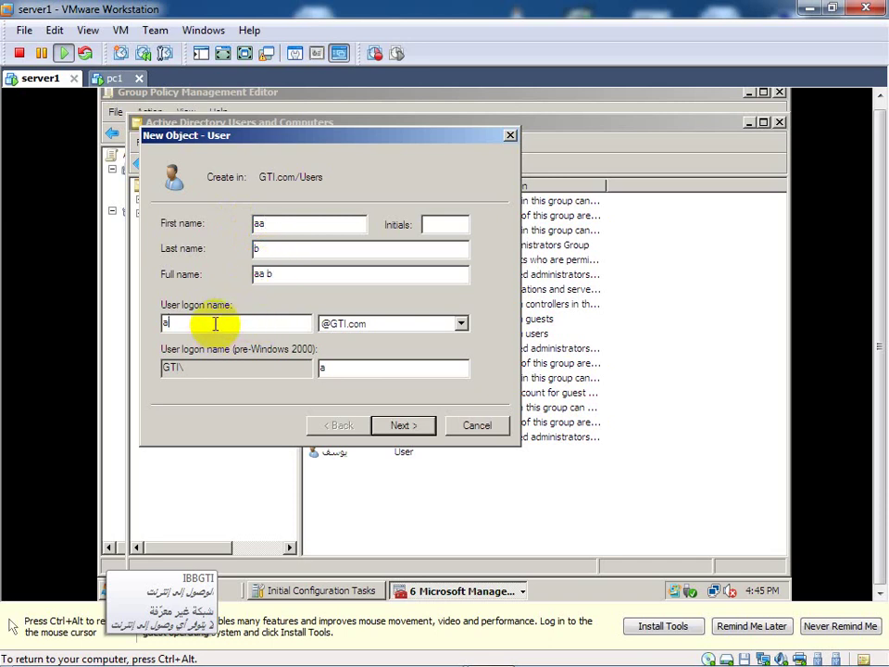
{"action": "type", "text": "a"}
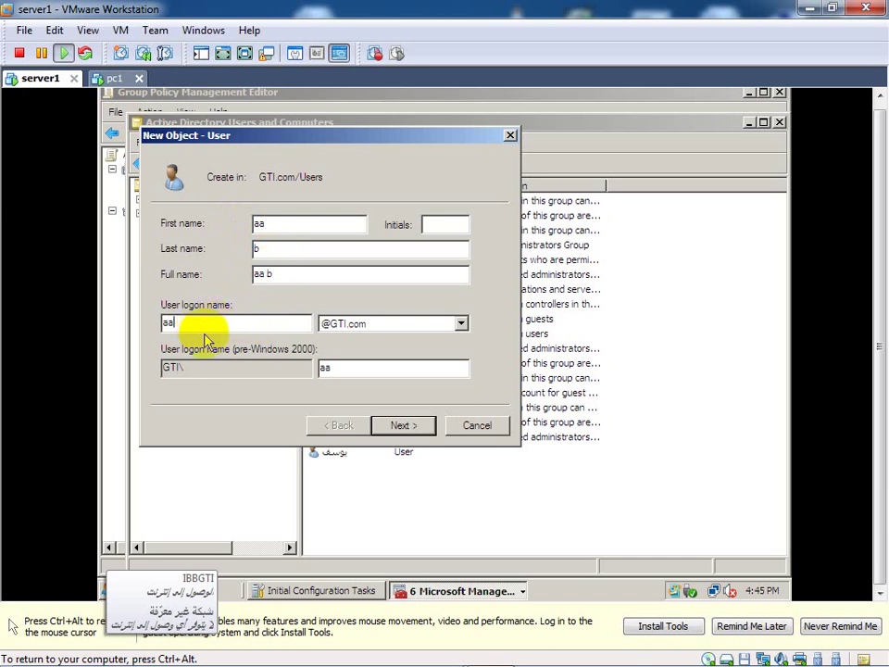
{"action": "left_click", "coordinate": [398, 427]}
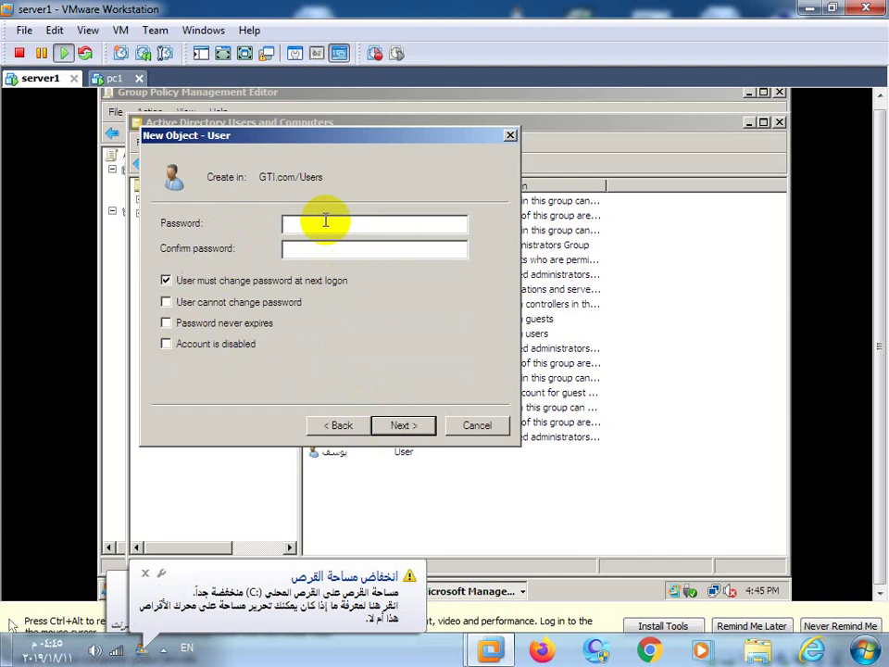
Step: Type a password, then close the New Object - User dialog without creating the user
{"action": "type", "text": "12"}
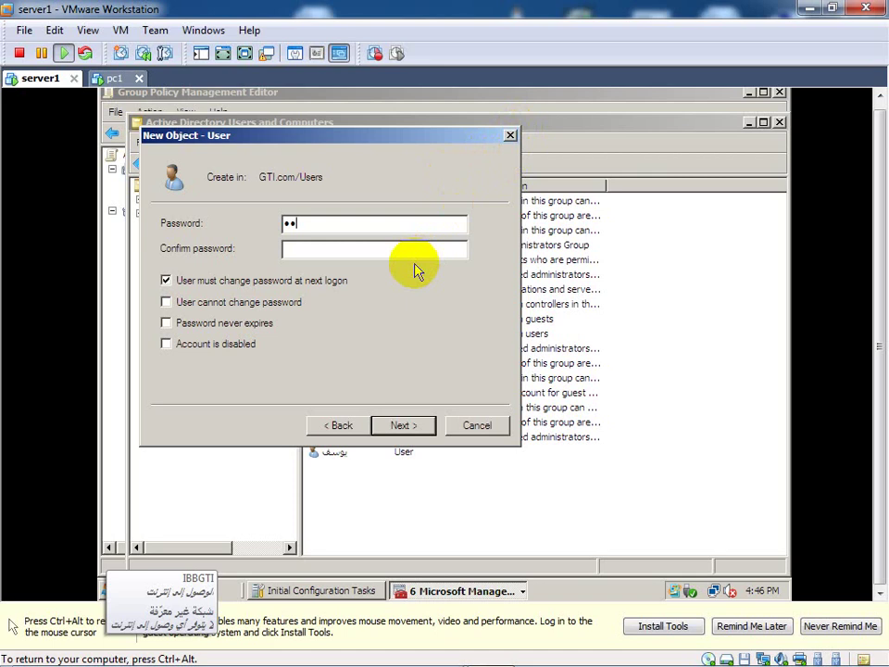
{"action": "left_click", "coordinate": [514, 135]}
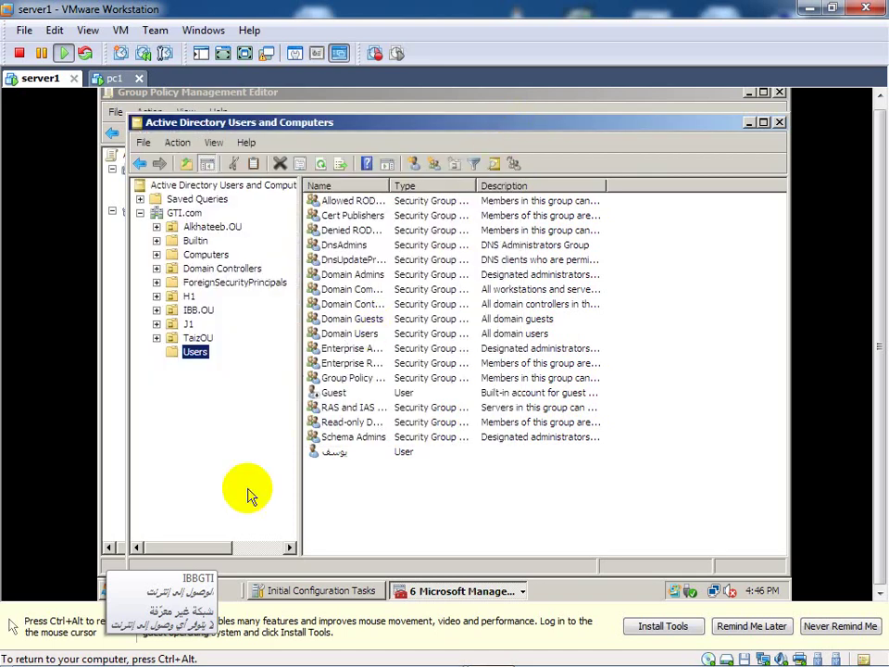
Step: Open the Certification Authority console from Start > Administrative Tools
{"action": "left_click", "coordinate": [104, 590]}
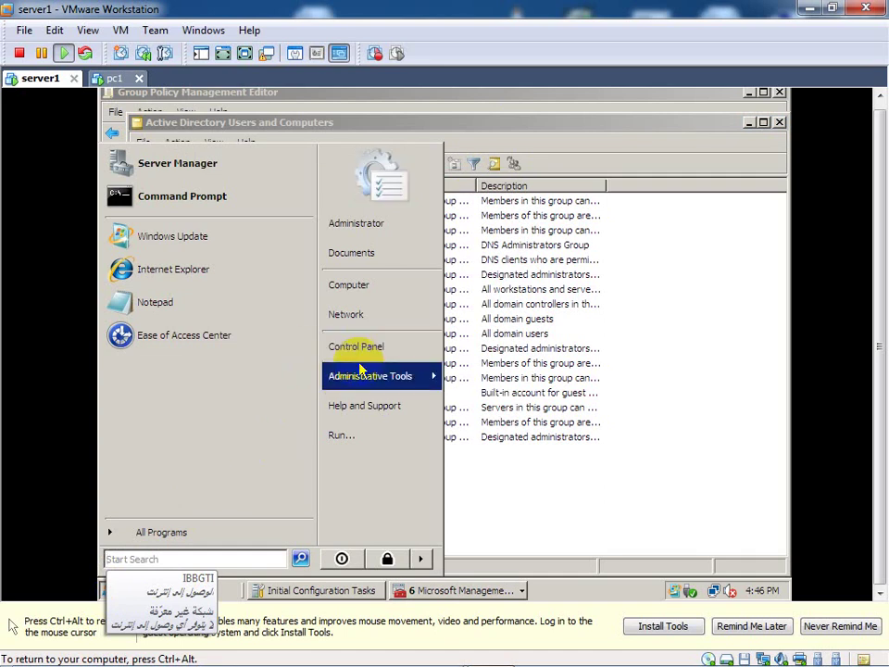
{"action": "mouse_move", "coordinate": [362, 370]}
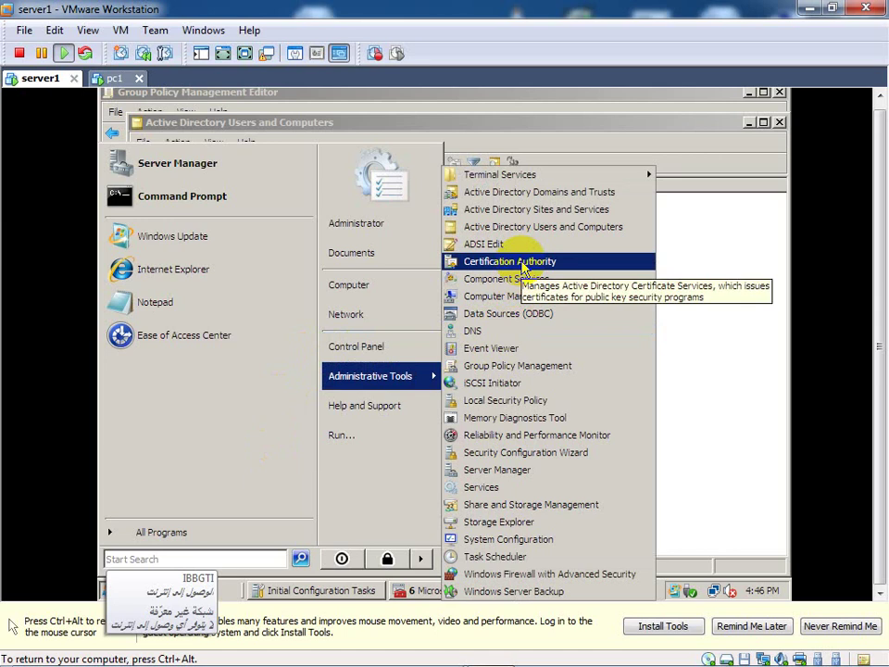
{"action": "left_click", "coordinate": [521, 263]}
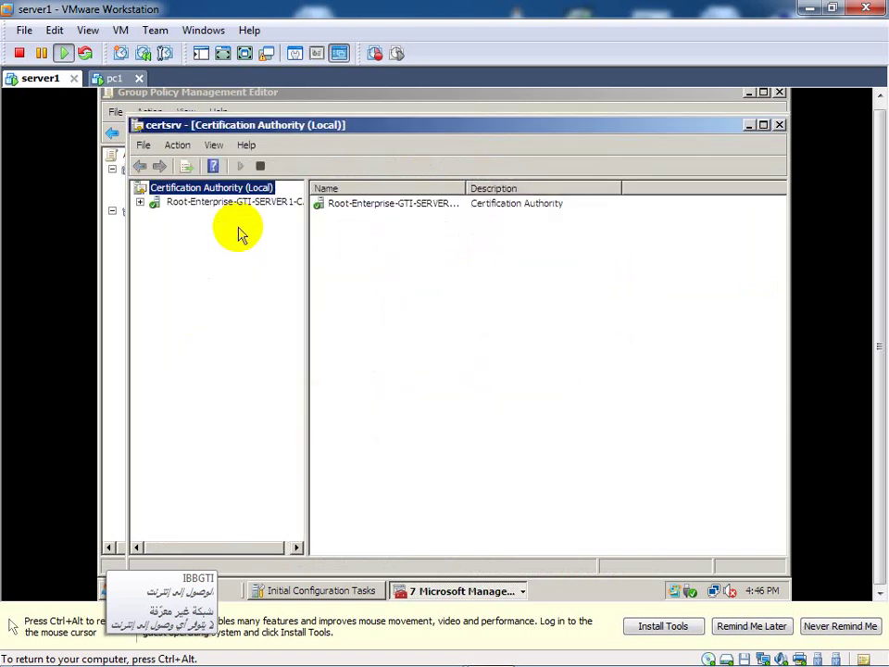
Step: Expand the Root-Enterprise CA, refresh Certificate Templates, and show its New submenu
{"action": "left_click", "coordinate": [140, 201]}
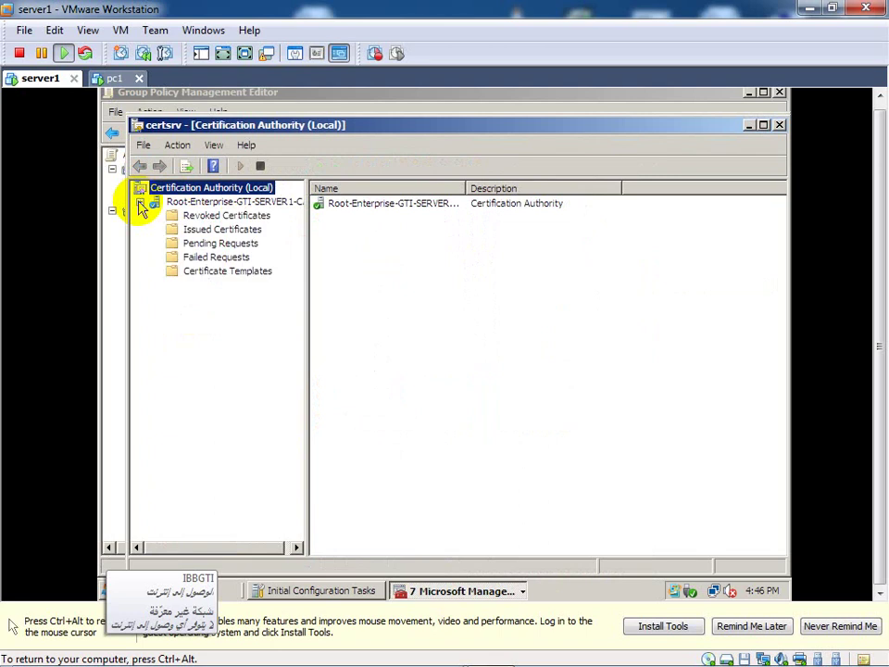
{"action": "left_click", "coordinate": [198, 274]}
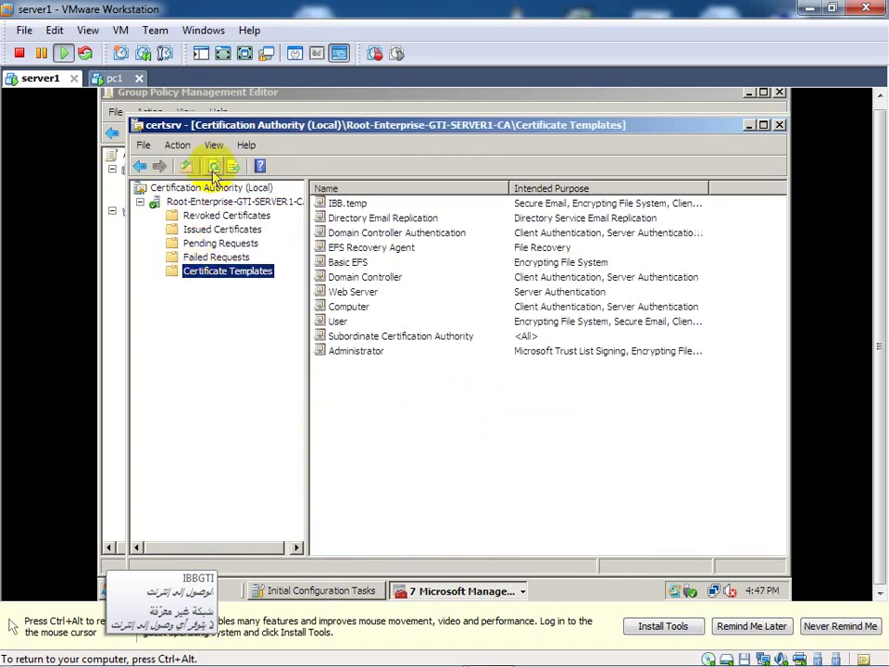
{"action": "left_click", "coordinate": [213, 166]}
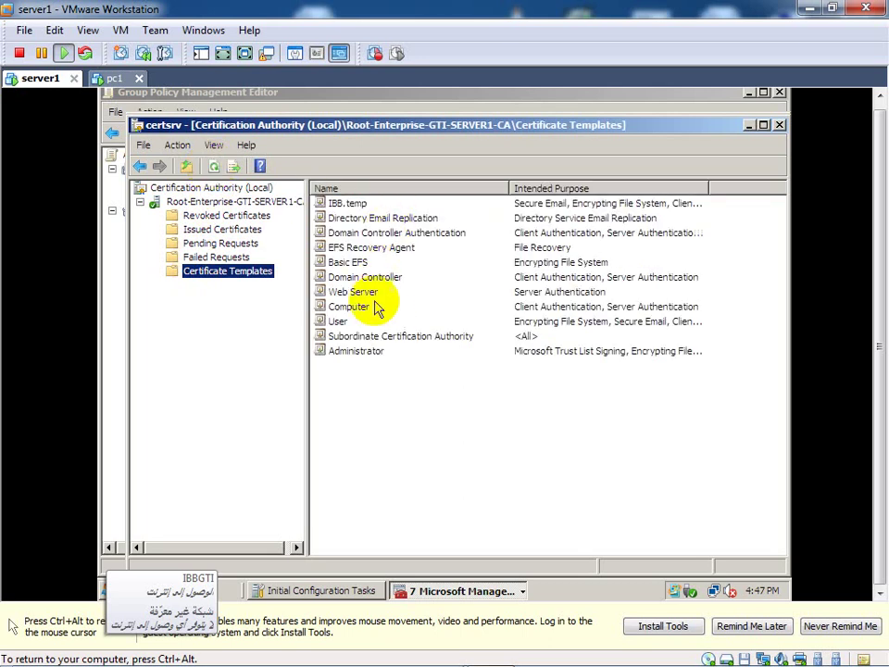
{"action": "left_click", "coordinate": [212, 166]}
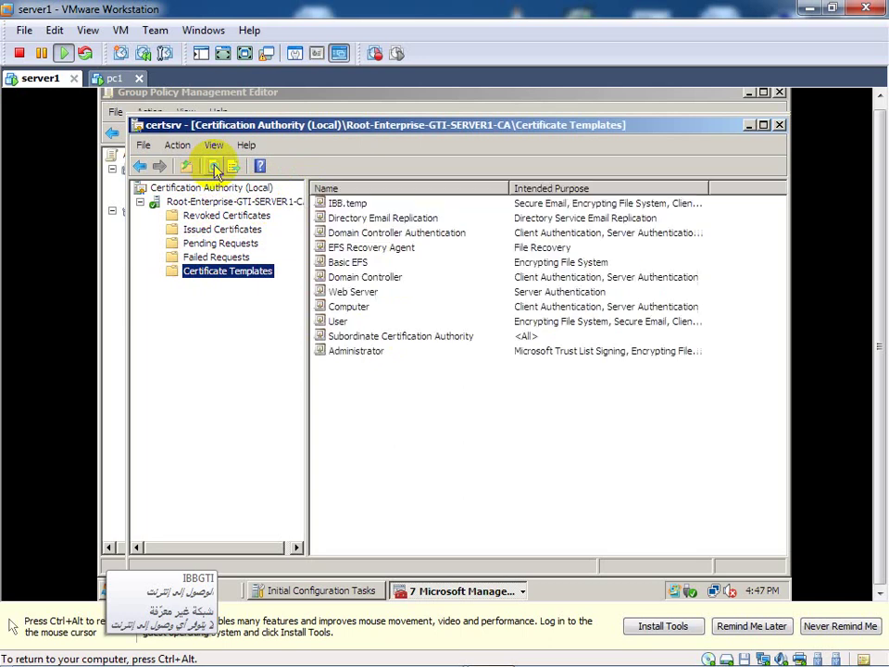
{"action": "right_click", "coordinate": [208, 278]}
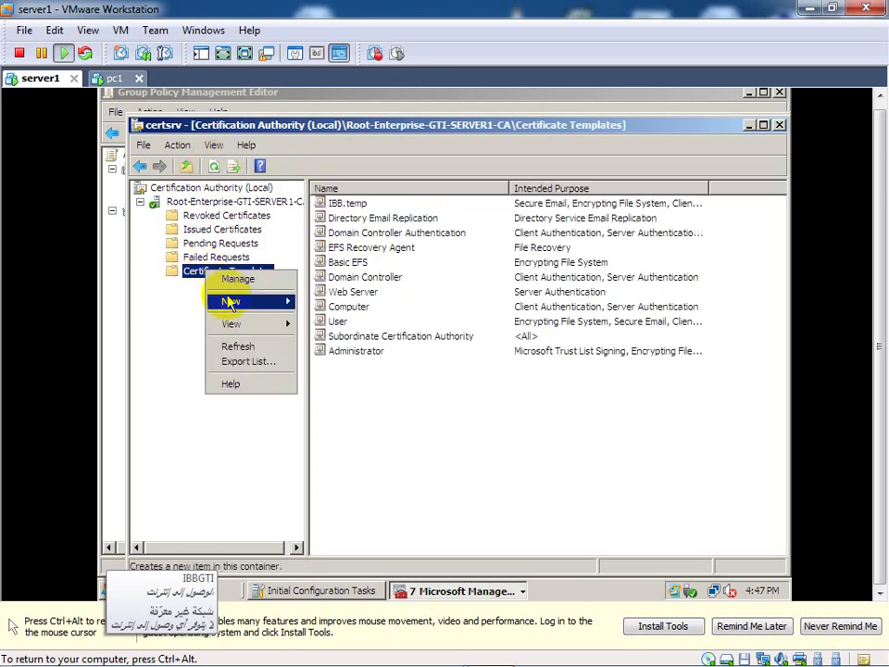
{"action": "mouse_move", "coordinate": [231, 304]}
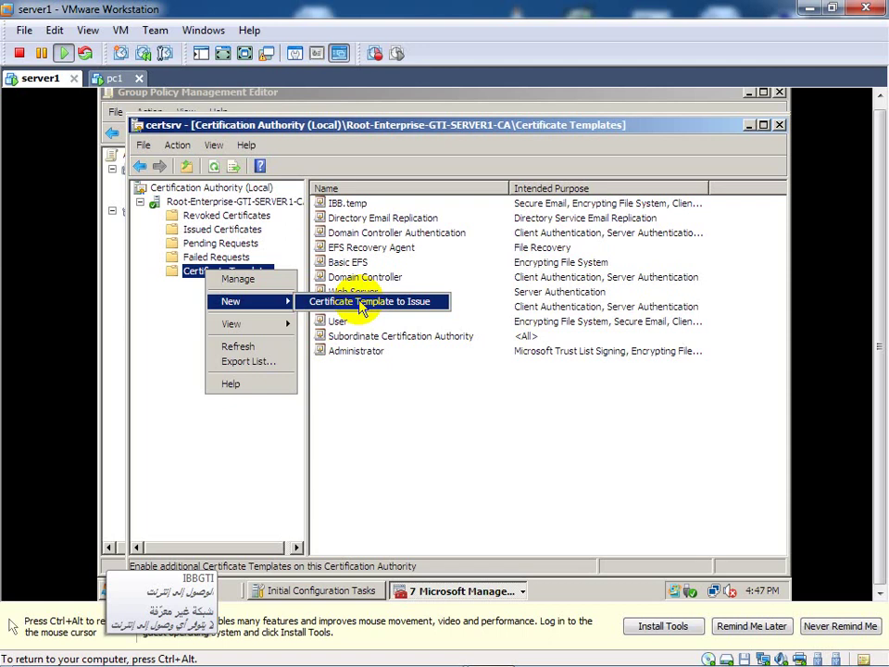
Step: Choose Certificate Template to Issue, select Sanaa.temp and confirm with OK
{"action": "left_click", "coordinate": [362, 302]}
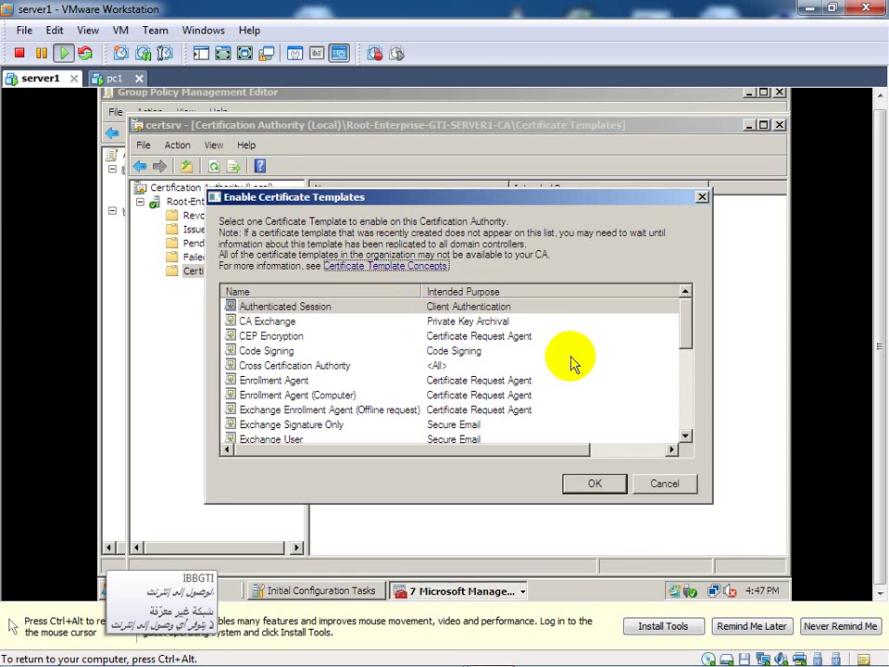
{"action": "left_click", "coordinate": [684, 401]}
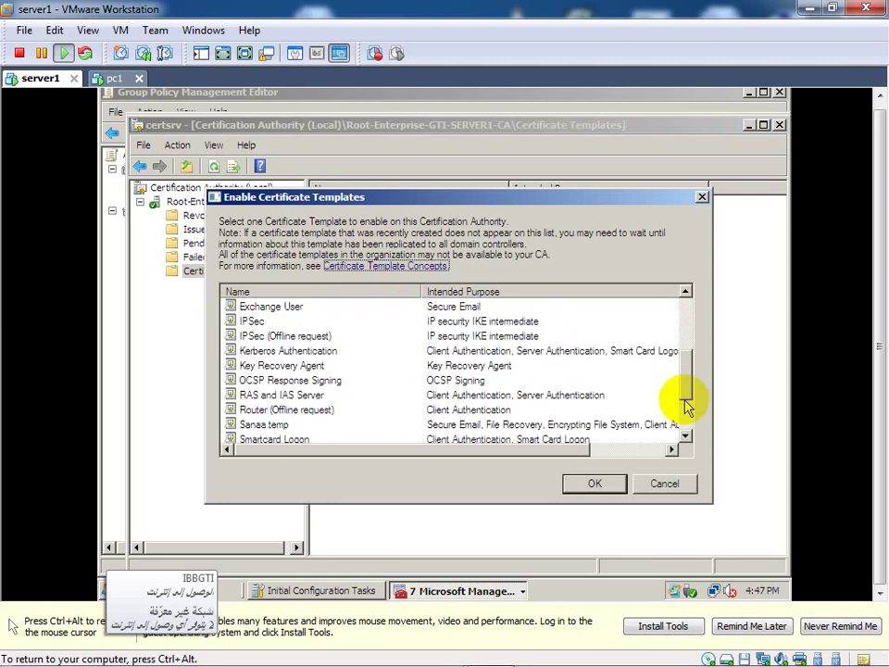
{"action": "scroll", "coordinate": [686, 417], "scroll_direction": "down", "scroll_amount": 2}
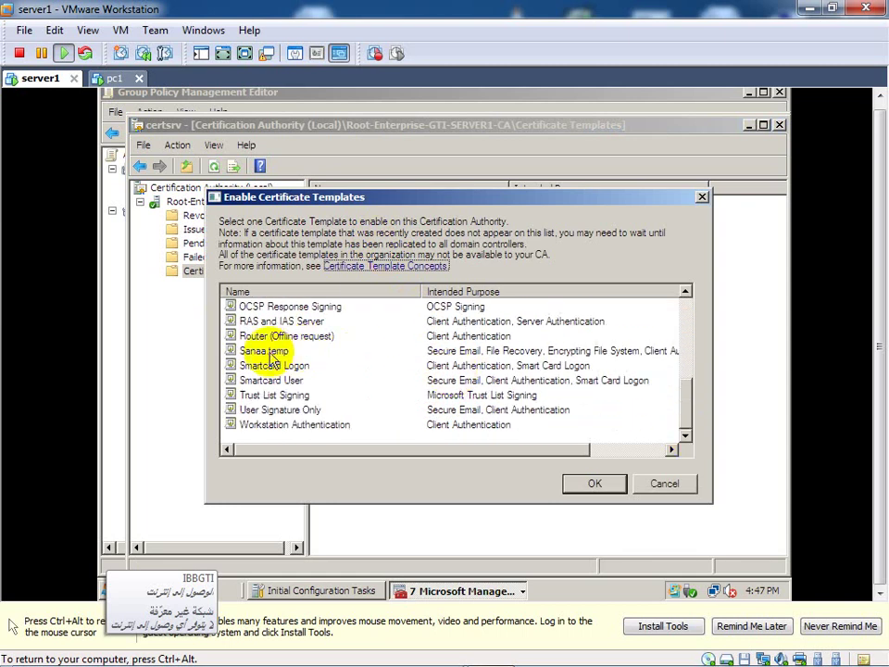
{"action": "left_click", "coordinate": [270, 353]}
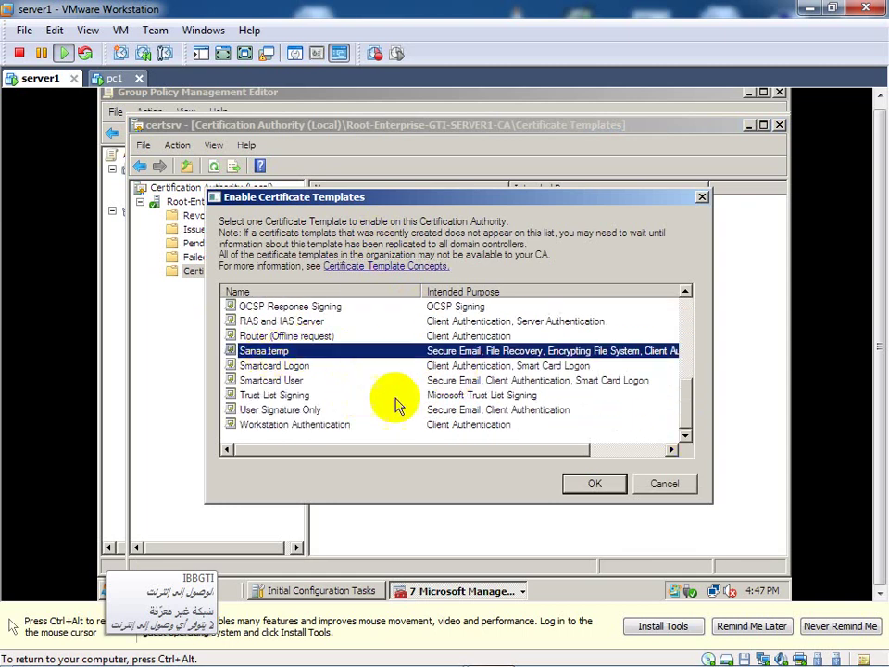
{"action": "left_click", "coordinate": [591, 485]}
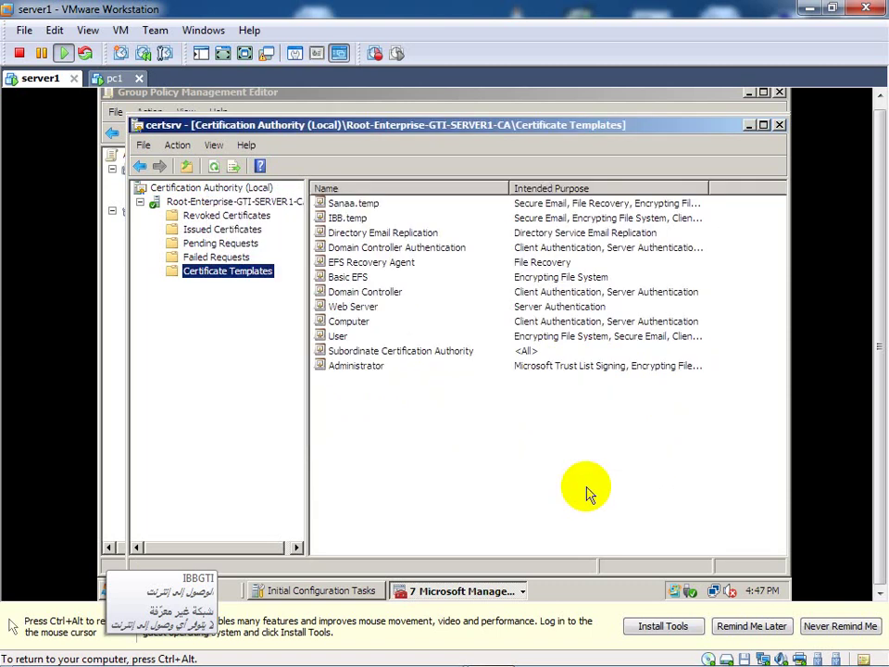
Step: Select the newly listed Sanaa.temp template, then bring up the Start menu
{"action": "left_click", "coordinate": [361, 205]}
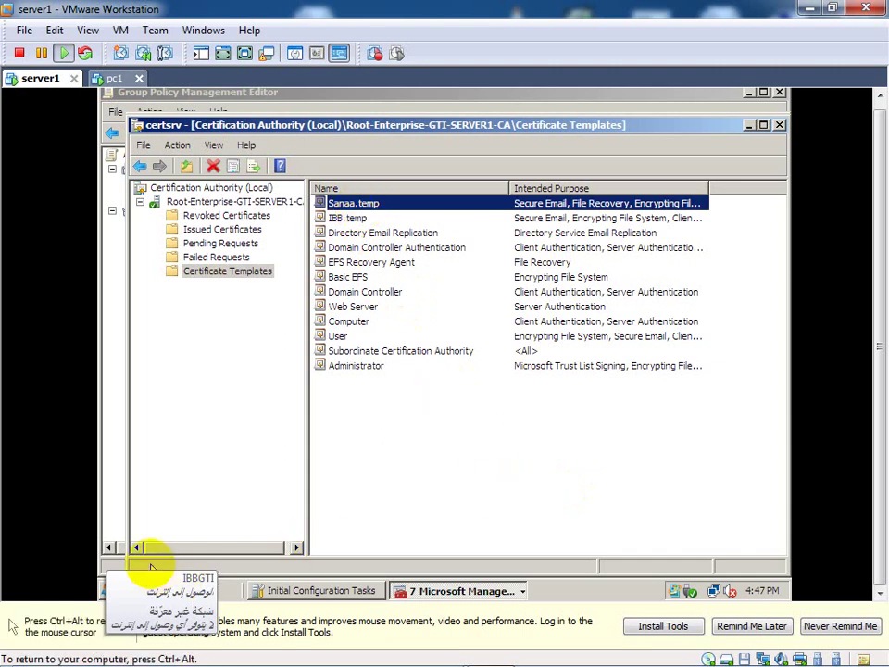
{"action": "left_click", "coordinate": [683, 592]}
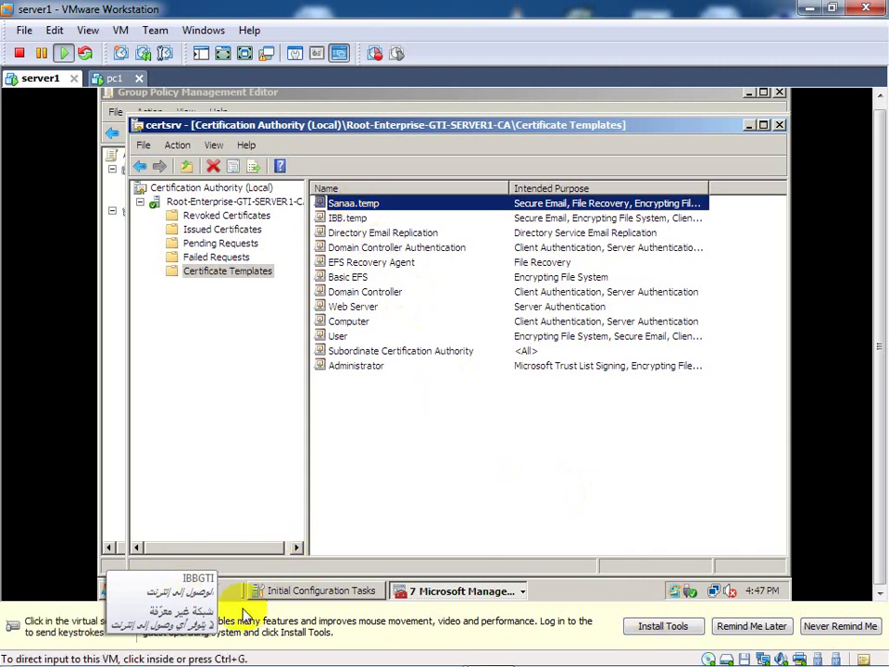
{"action": "left_click", "coordinate": [102, 584]}
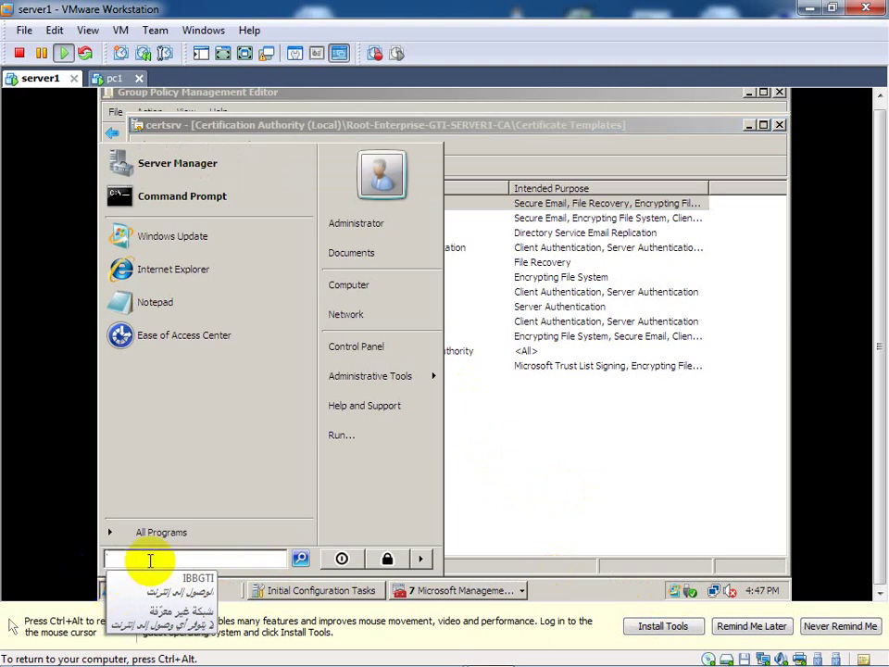
Step: Run gpupdate /force to refresh Group Policy, then dismiss the VMware Tools reminder
{"action": "type", "text": "gp"}
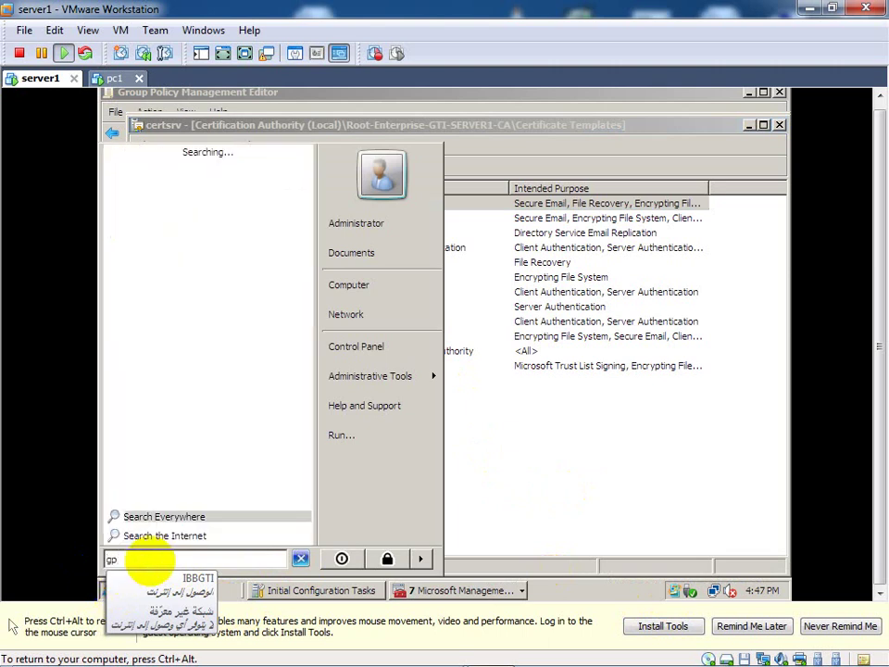
{"action": "type", "text": "lup"}
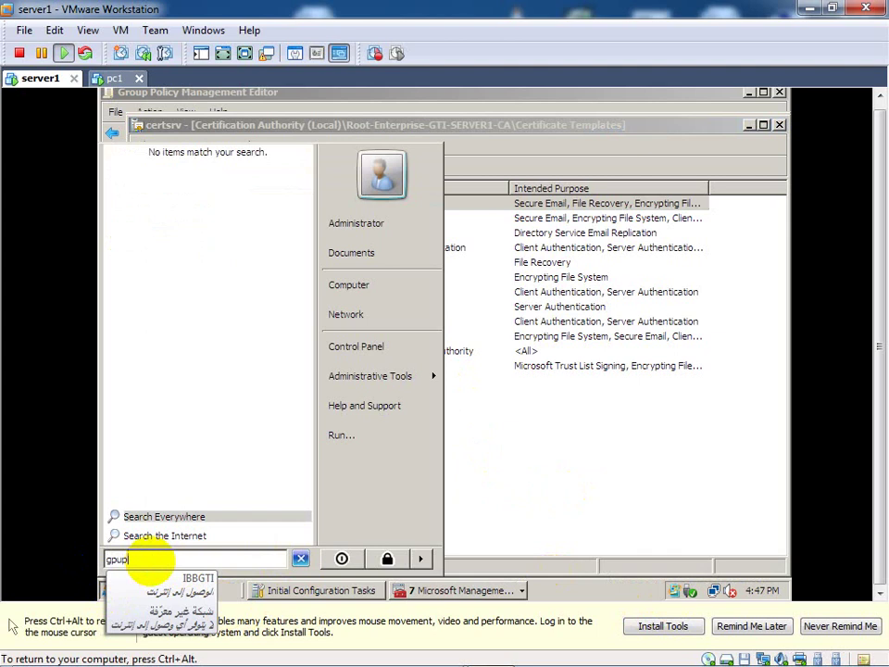
{"action": "type", "text": "date"}
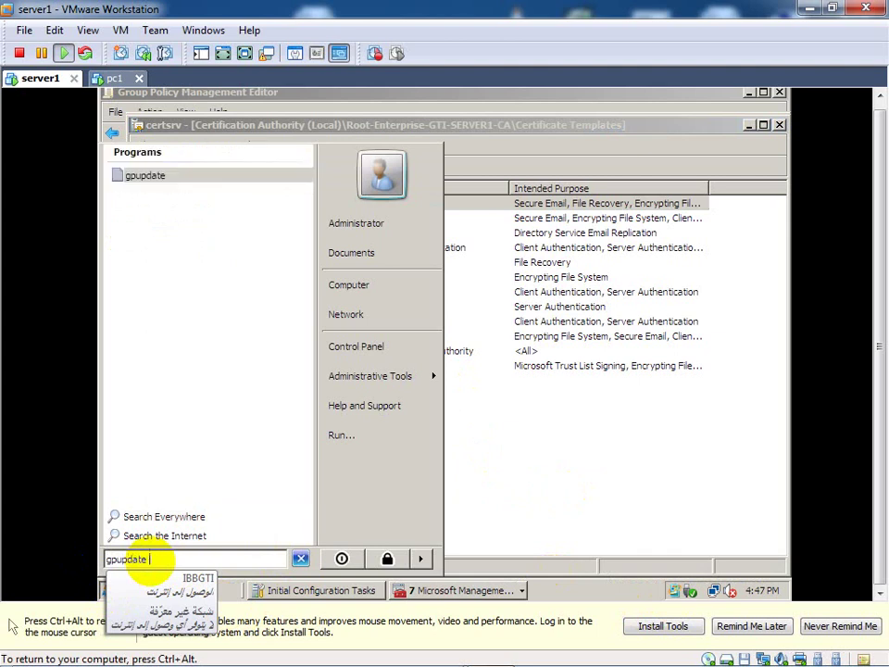
{"action": "type", "text": " /force"}
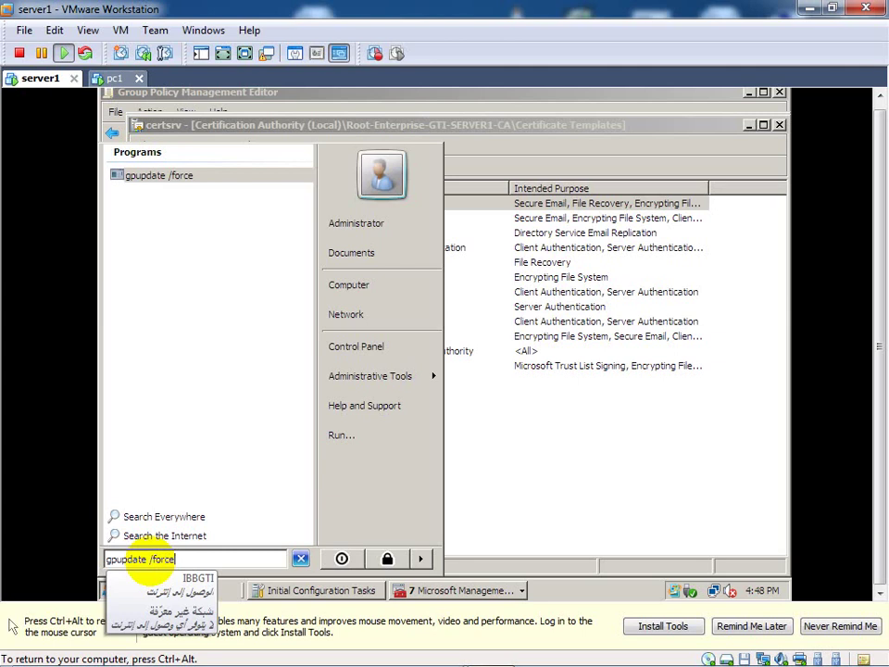
{"action": "key", "text": "Return"}
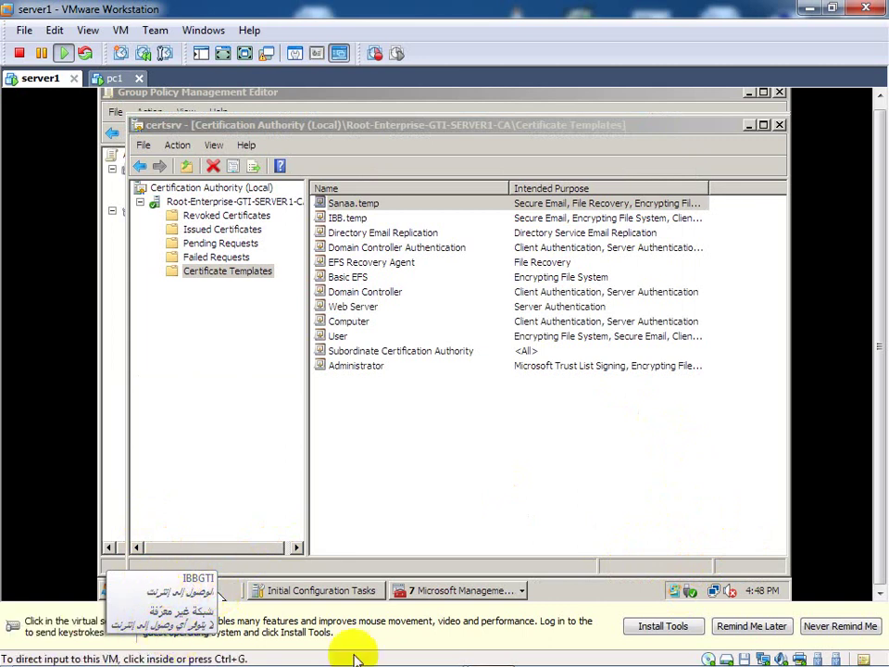
{"action": "left_click", "coordinate": [820, 633]}
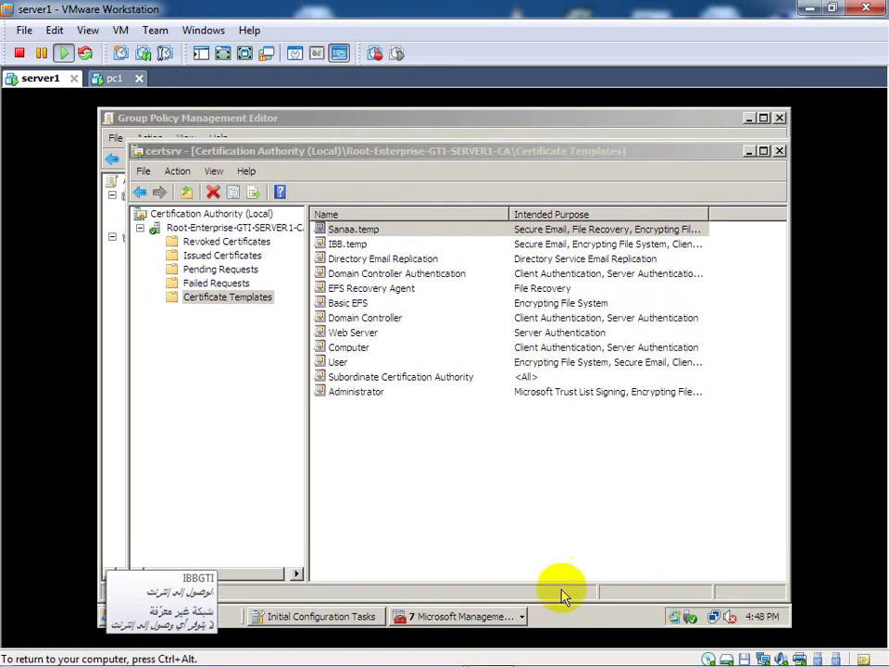
{"action": "key", "text": "ctrl+alt"}
{"action": "mouse_move", "coordinate": [75, 653]}
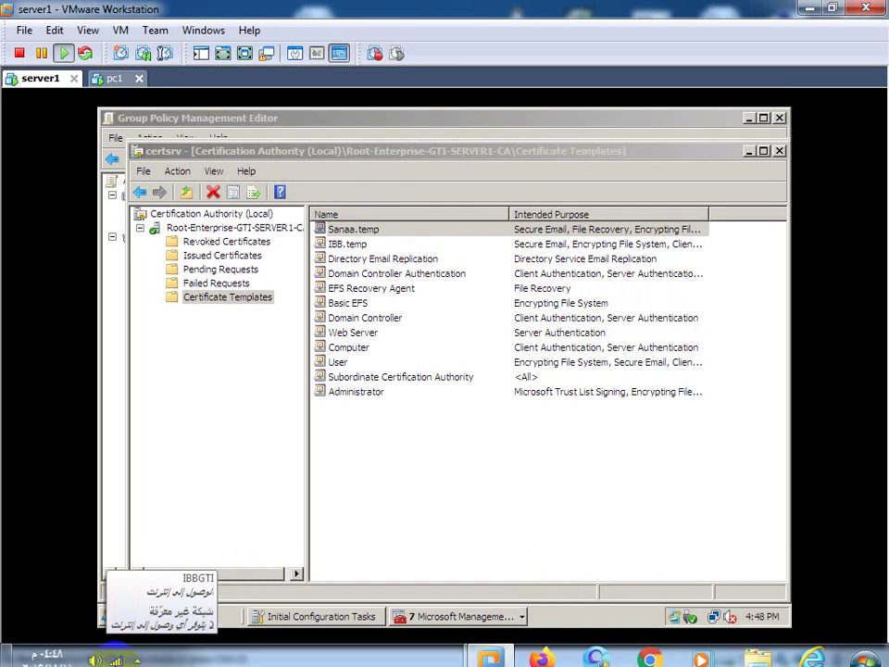
{"action": "left_click", "coordinate": [135, 654]}
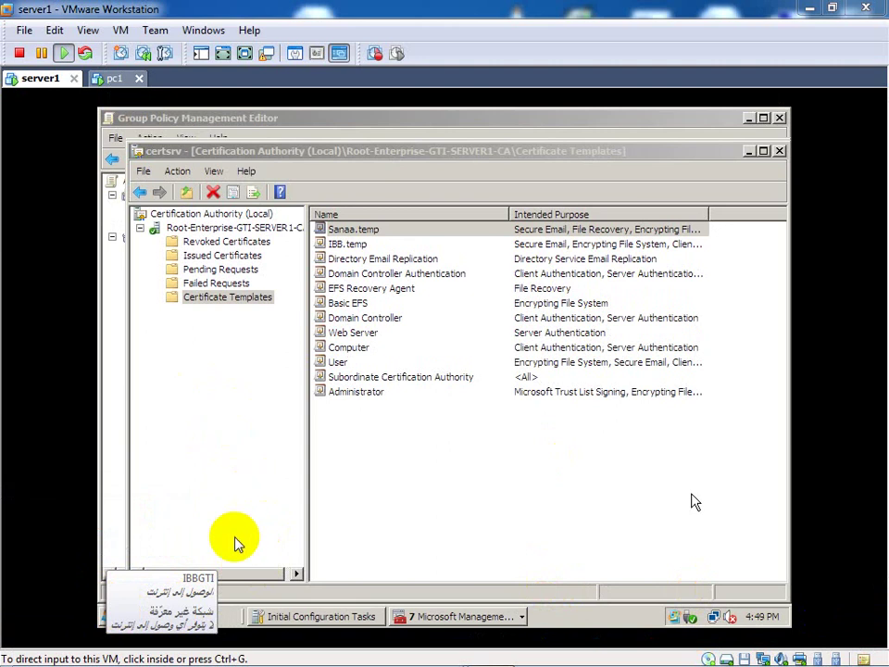
Step: Launch Active Directory Users and Computers and display the GTI.com Users container
{"action": "left_click", "coordinate": [105, 611]}
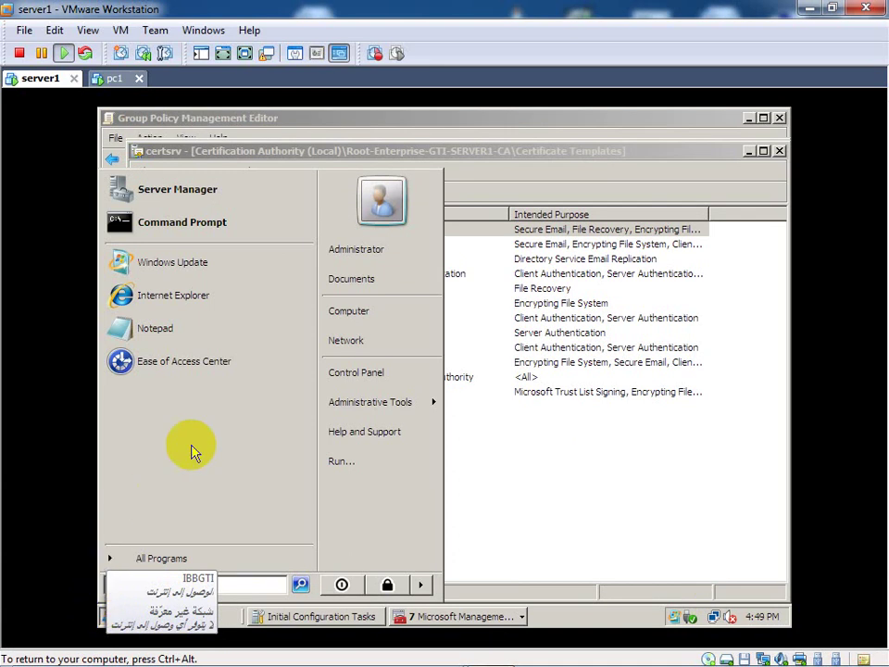
{"action": "mouse_move", "coordinate": [349, 401]}
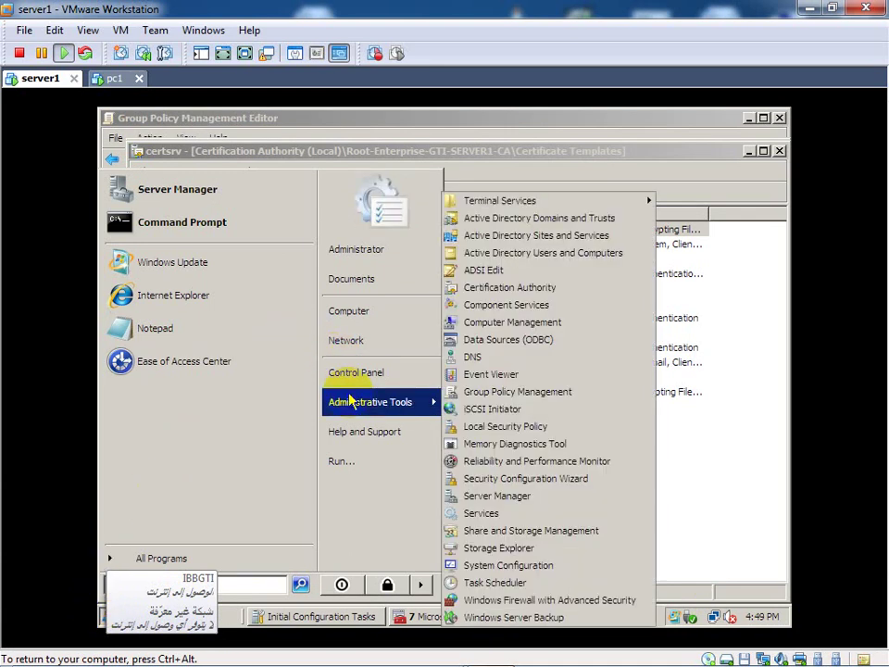
{"action": "left_click", "coordinate": [601, 256]}
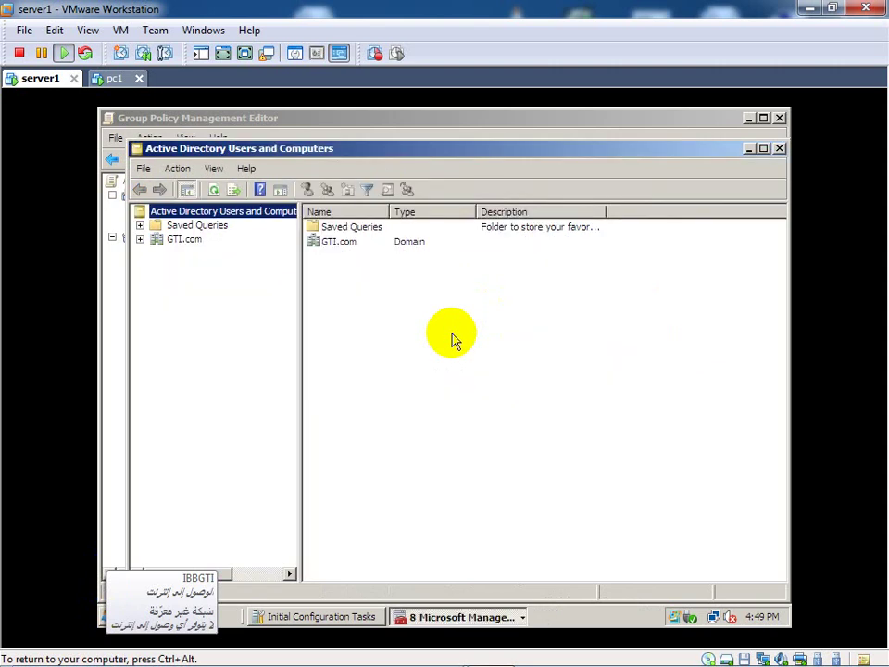
{"action": "left_click", "coordinate": [141, 240]}
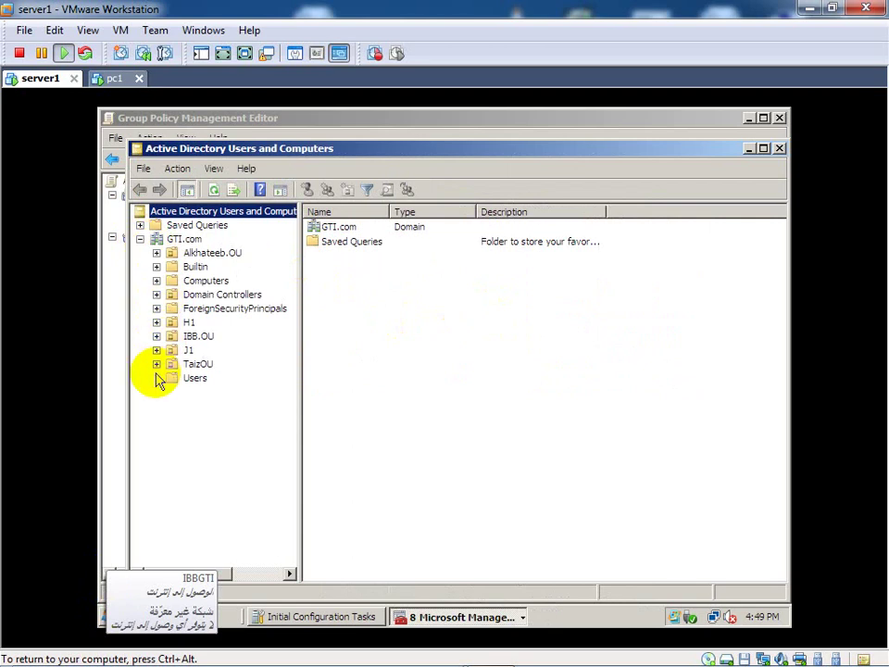
{"action": "left_click", "coordinate": [185, 382]}
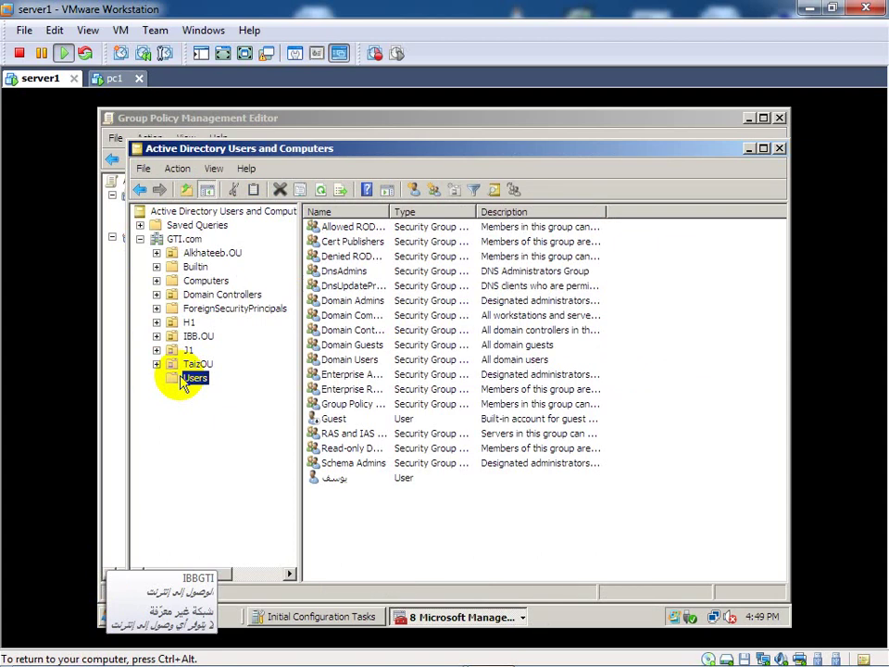
Step: Start a new user account in GTI.com/Users using New > User
{"action": "right_click", "coordinate": [185, 383]}
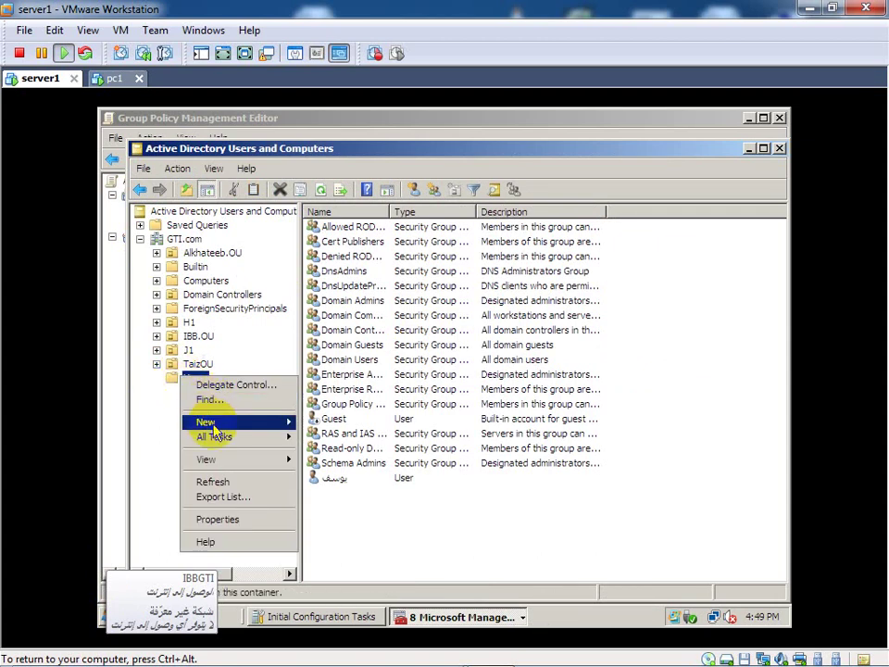
{"action": "mouse_move", "coordinate": [205, 422]}
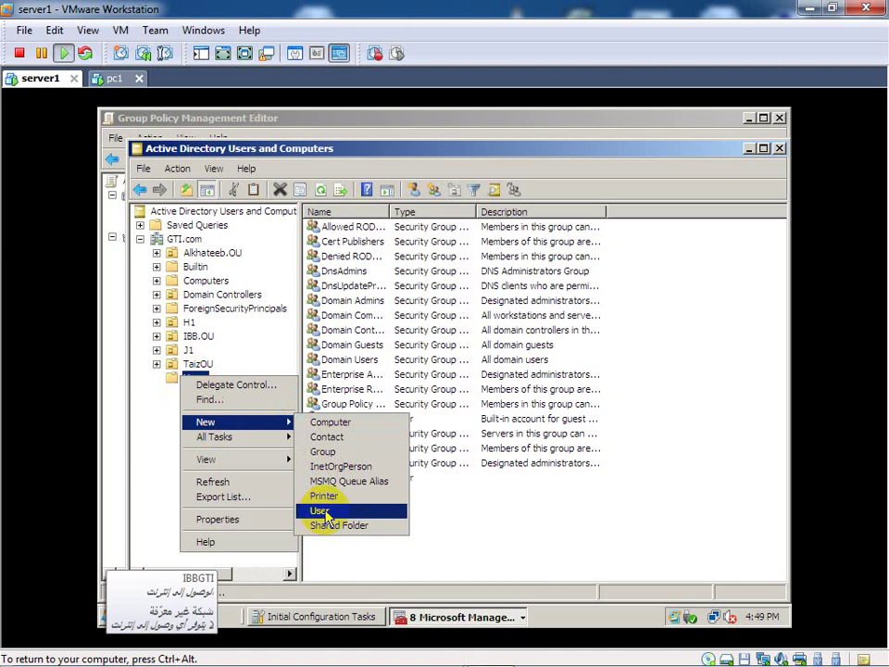
{"action": "left_click", "coordinate": [323, 514]}
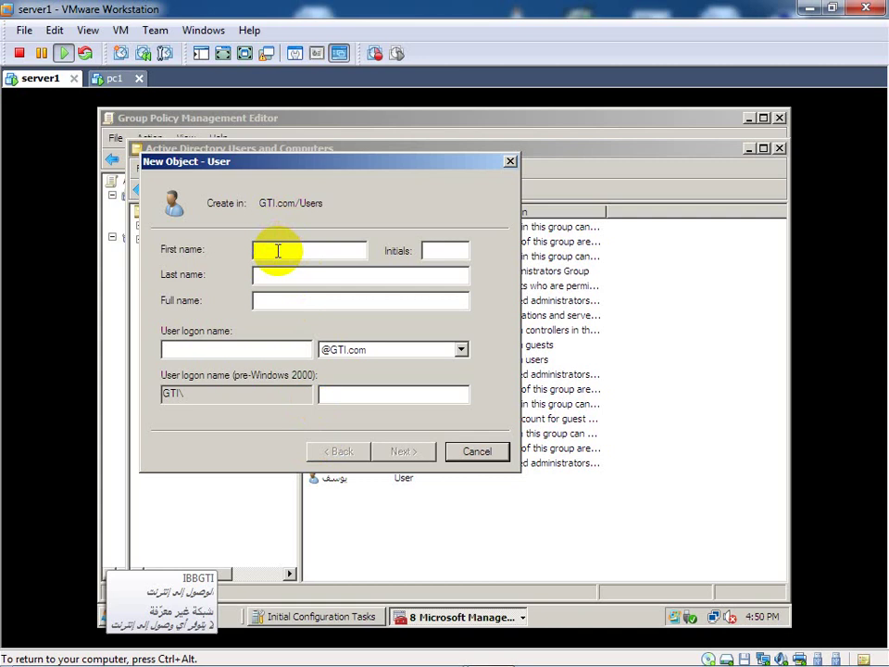
{"action": "type", "text": "aa"}
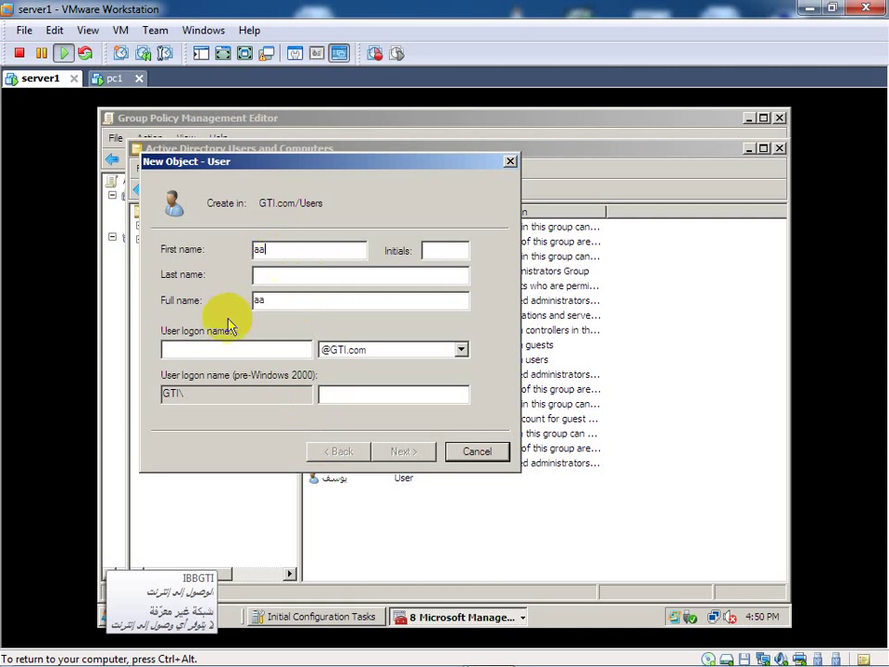
{"action": "left_click", "coordinate": [191, 352]}
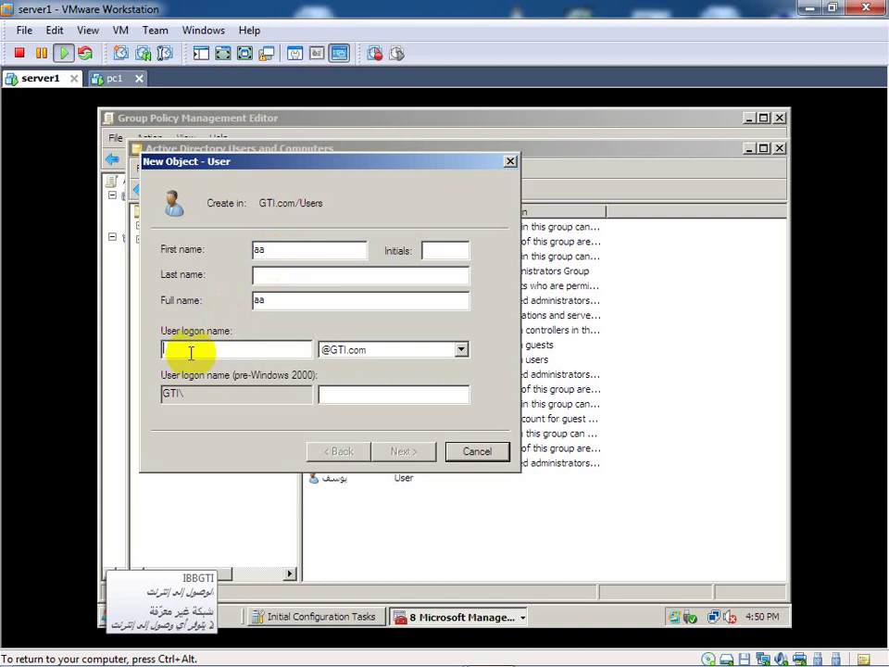
{"action": "type", "text": "aa"}
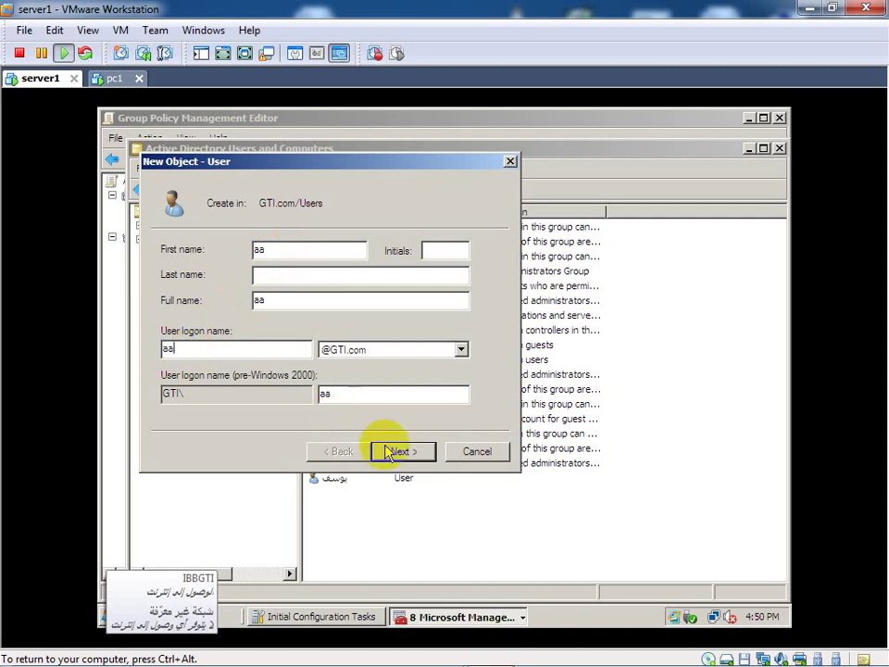
{"action": "left_click", "coordinate": [409, 453]}
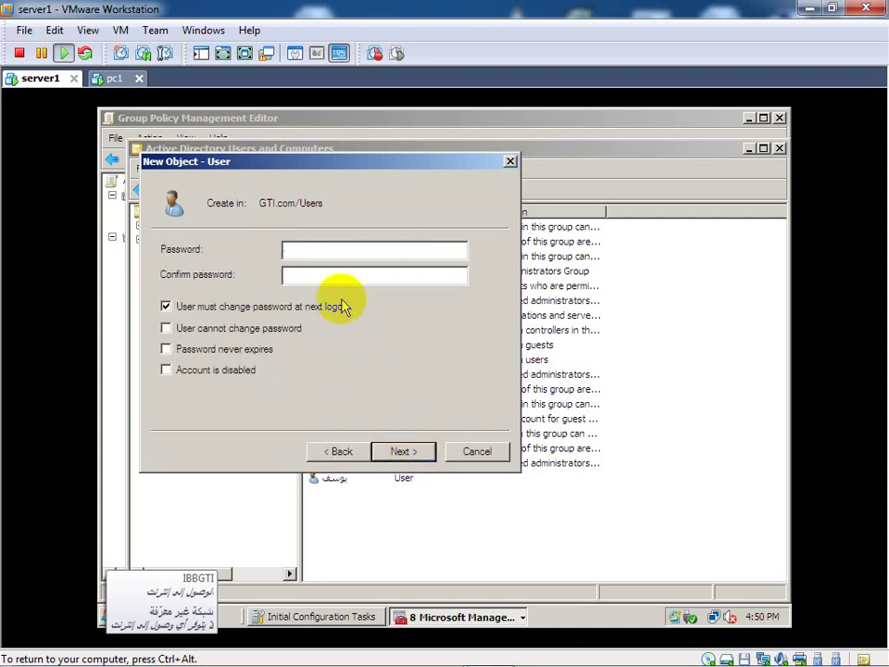
Step: Set the password as unchangeable and never-expiring, then enter and confirm the account password
{"action": "left_click", "coordinate": [165, 328]}
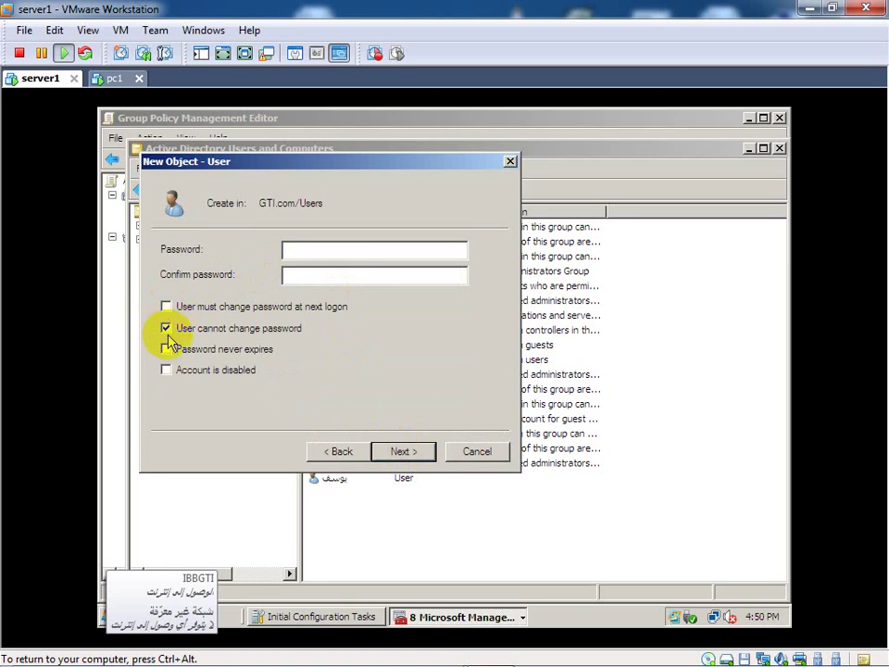
{"action": "left_click", "coordinate": [167, 350]}
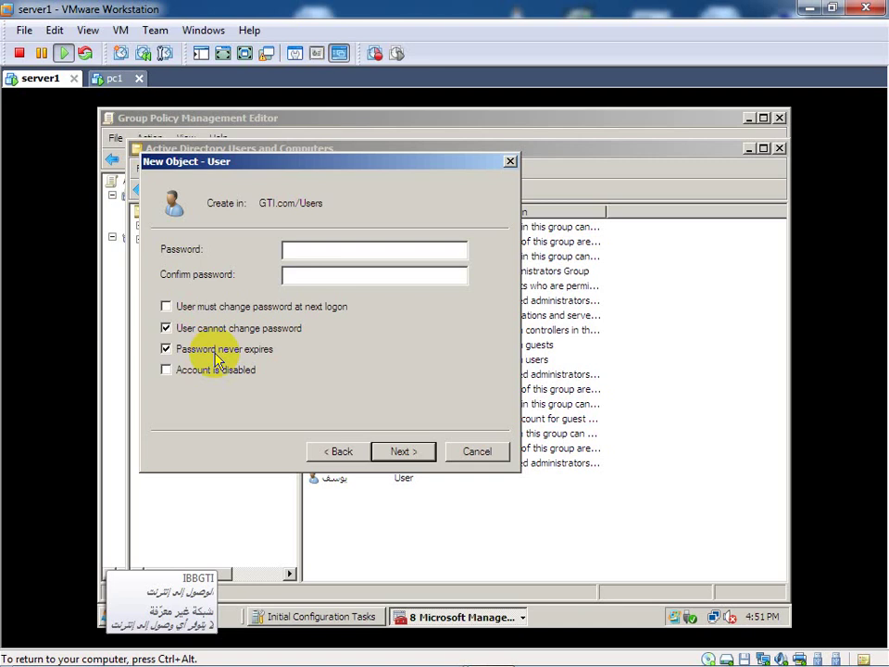
{"action": "left_click", "coordinate": [313, 249]}
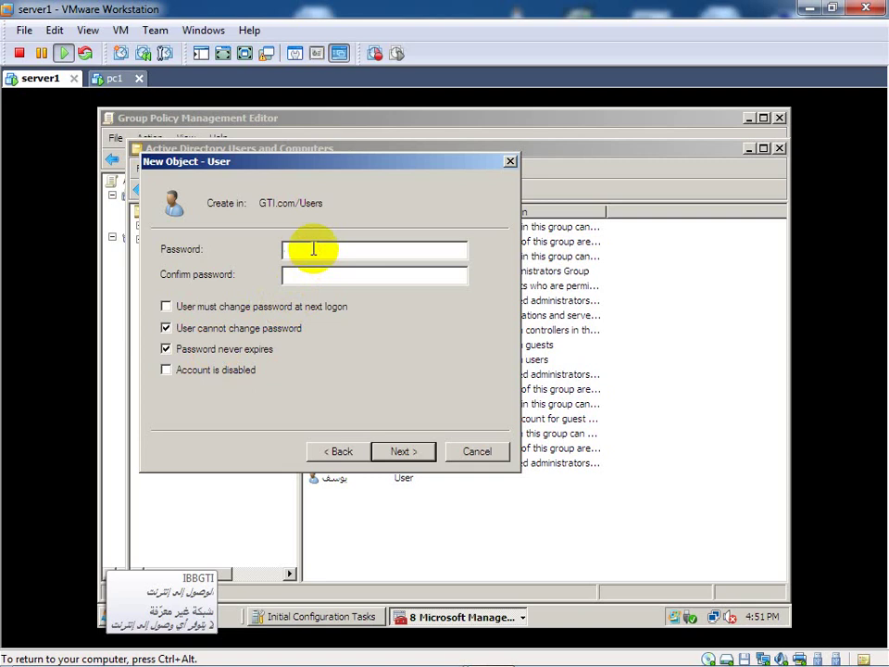
{"action": "type", "text": "1234567"}
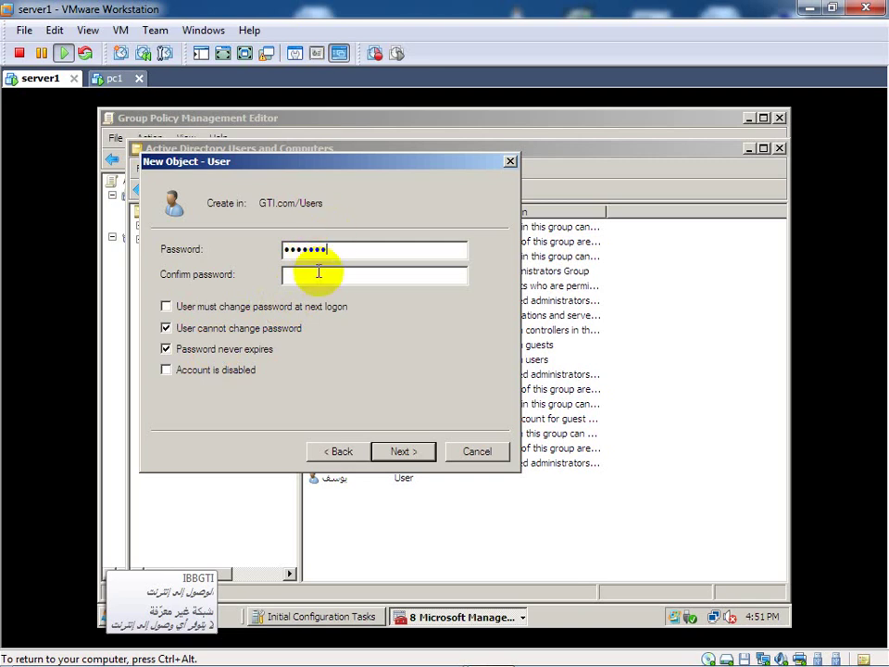
{"action": "left_click", "coordinate": [319, 272]}
{"action": "type", "text": "1234567"}
{"action": "left_click", "coordinate": [401, 452]}
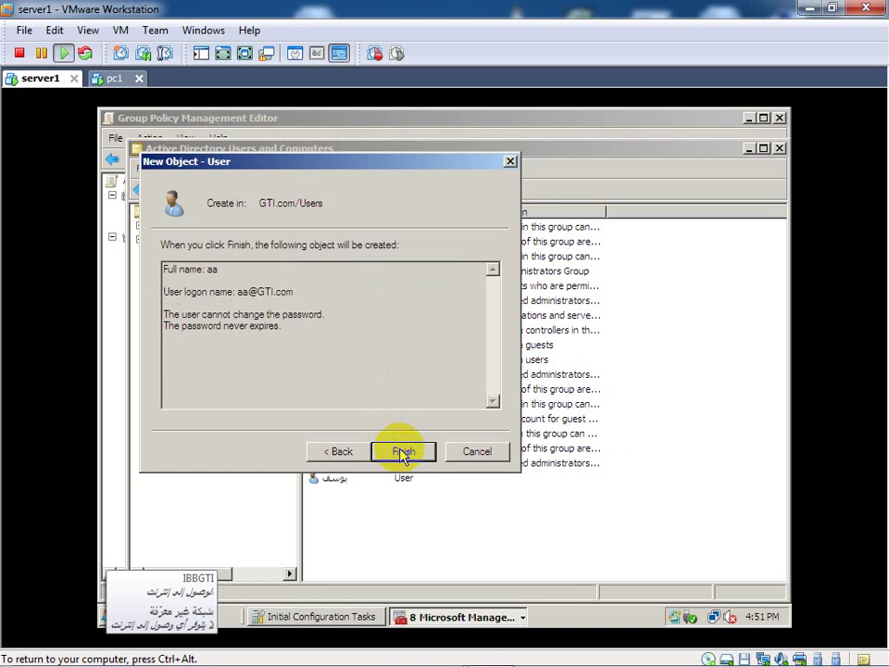
Step: Finish creating user aa and select it in the Users list
{"action": "left_click", "coordinate": [401, 452]}
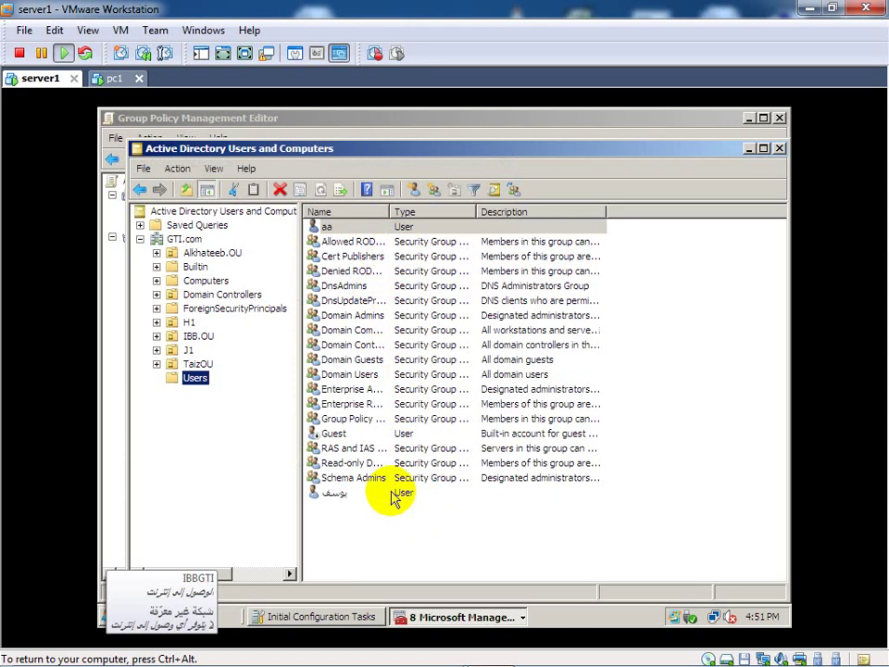
{"action": "left_click", "coordinate": [357, 228]}
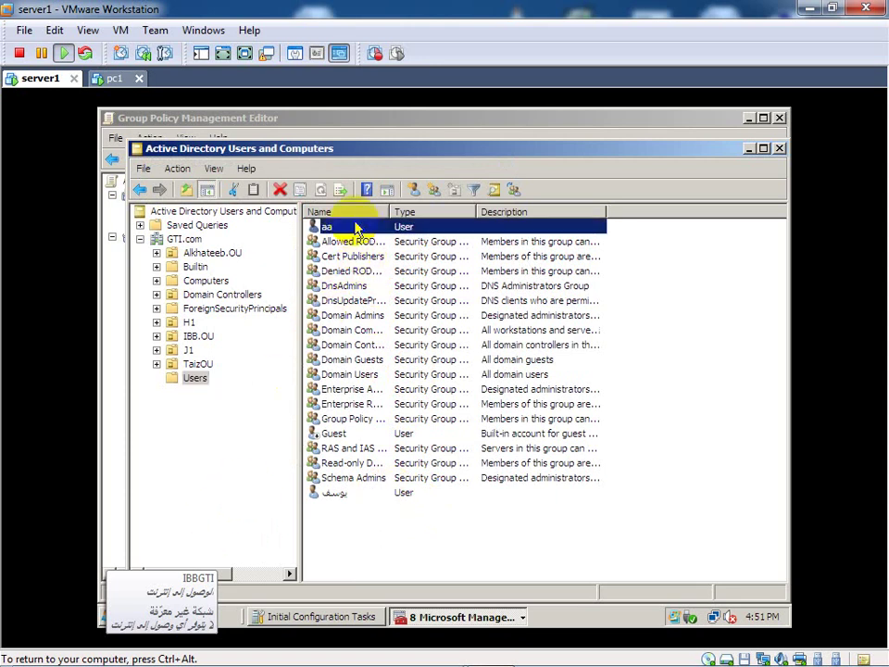
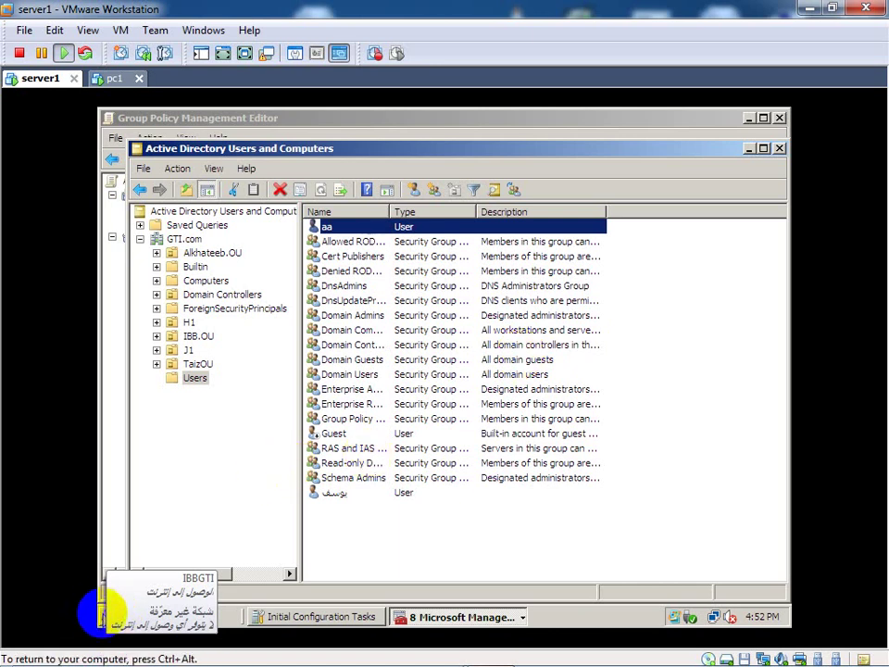
Step: Log the Administrator off server1 using Log Off under the Start menu's lock-button arrow
{"action": "left_click", "coordinate": [102, 612]}
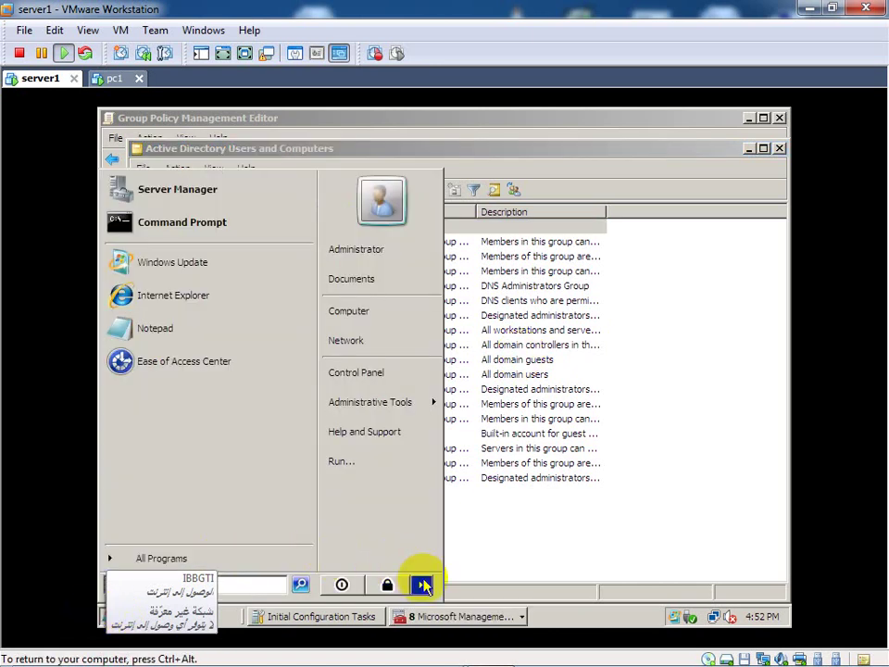
{"action": "mouse_move", "coordinate": [422, 583]}
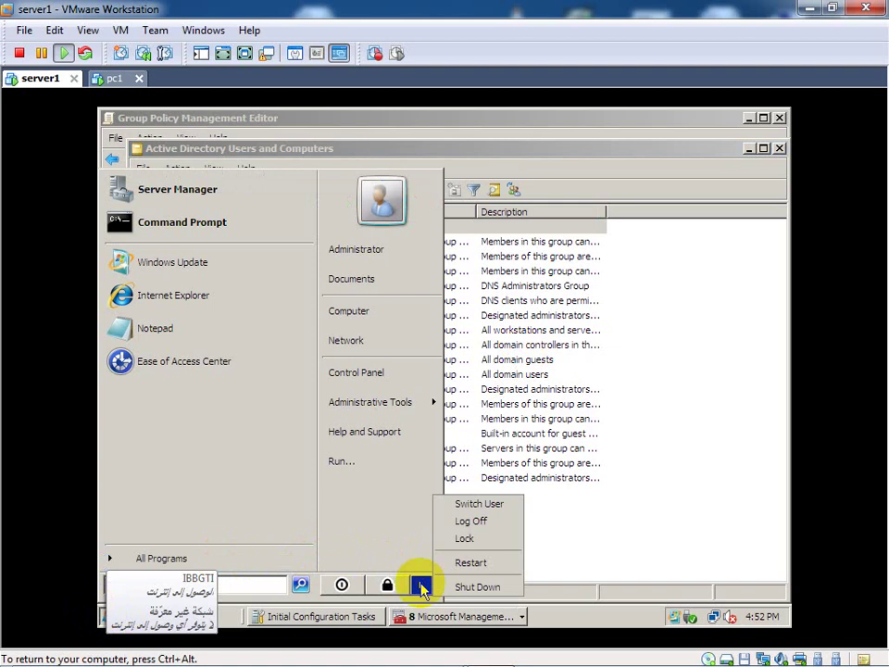
{"action": "left_click", "coordinate": [476, 521]}
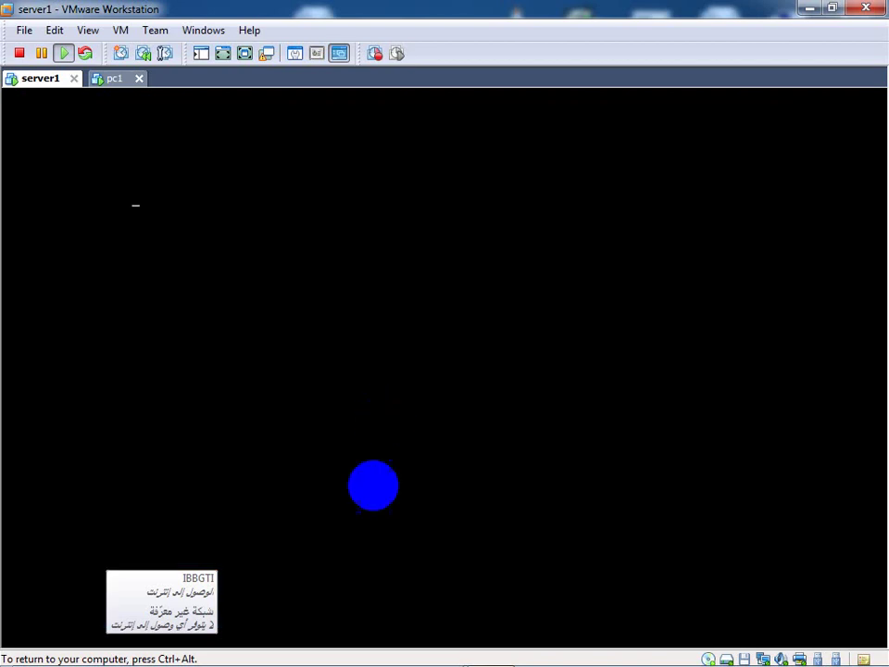
Step: Send Ctrl+Alt+Delete to the server1 virtual machine to bring up the logon prompt
{"action": "left_click", "coordinate": [346, 504]}
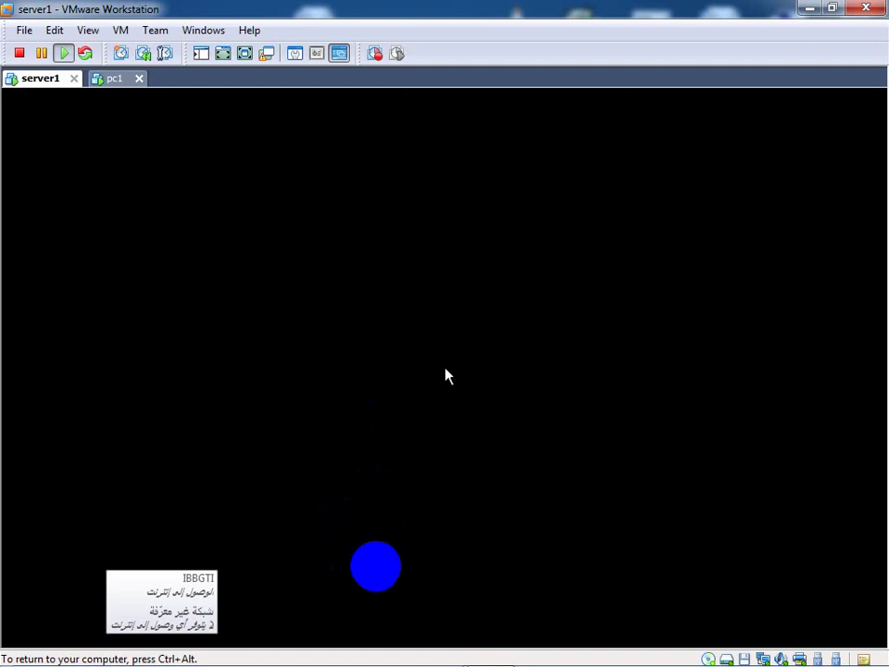
{"action": "key", "text": "ctrl+alt"}
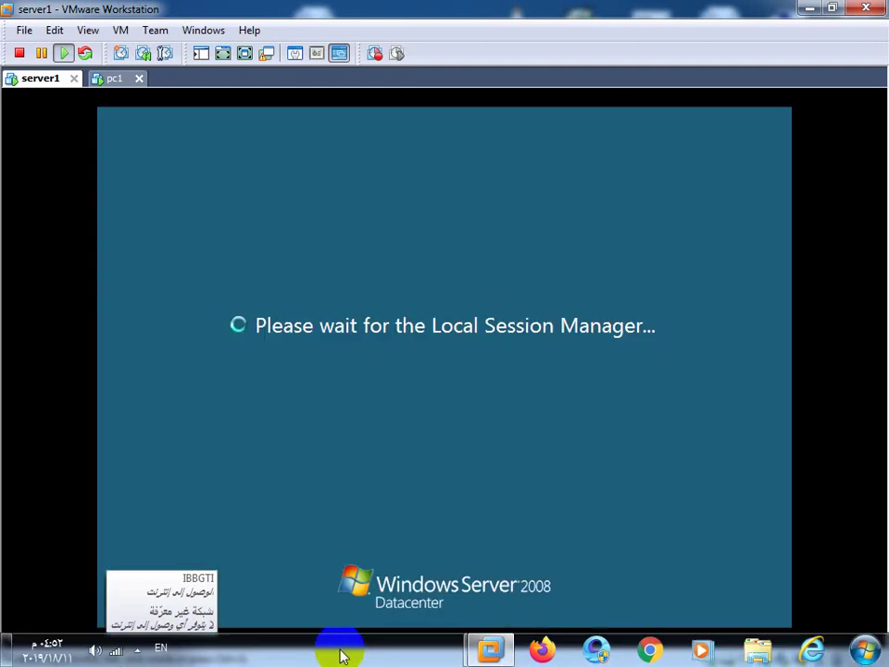
{"action": "left_click", "coordinate": [352, 593]}
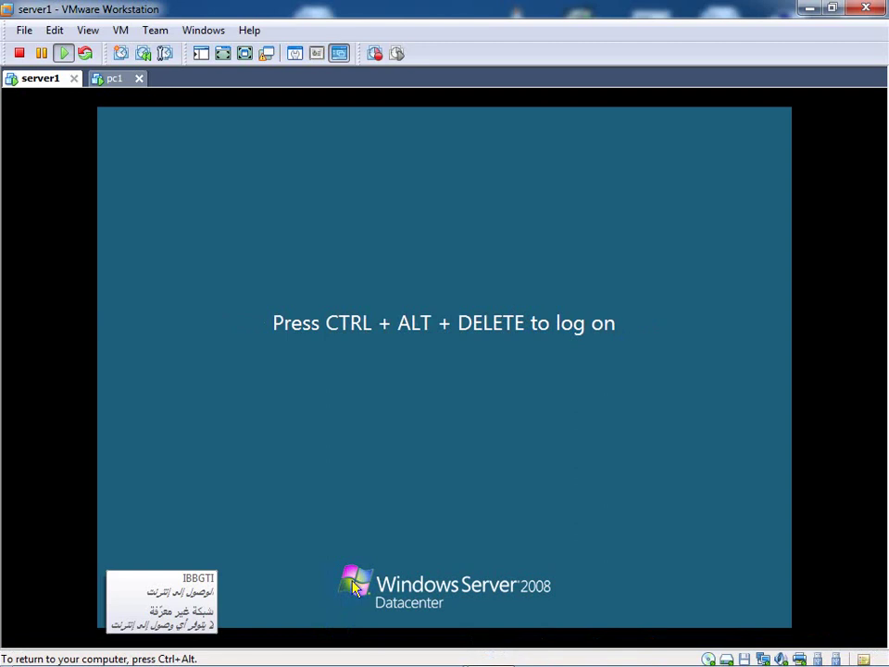
{"action": "key", "text": "ctrl+alt+Delete"}
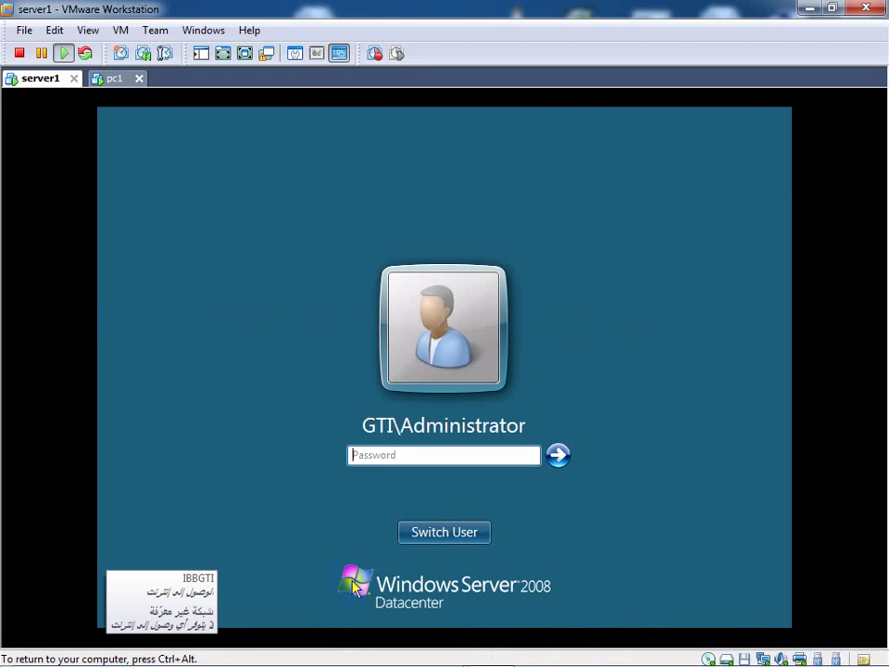
Step: Switch to Other User and enter user name aa with its password
{"action": "left_click", "coordinate": [467, 539]}
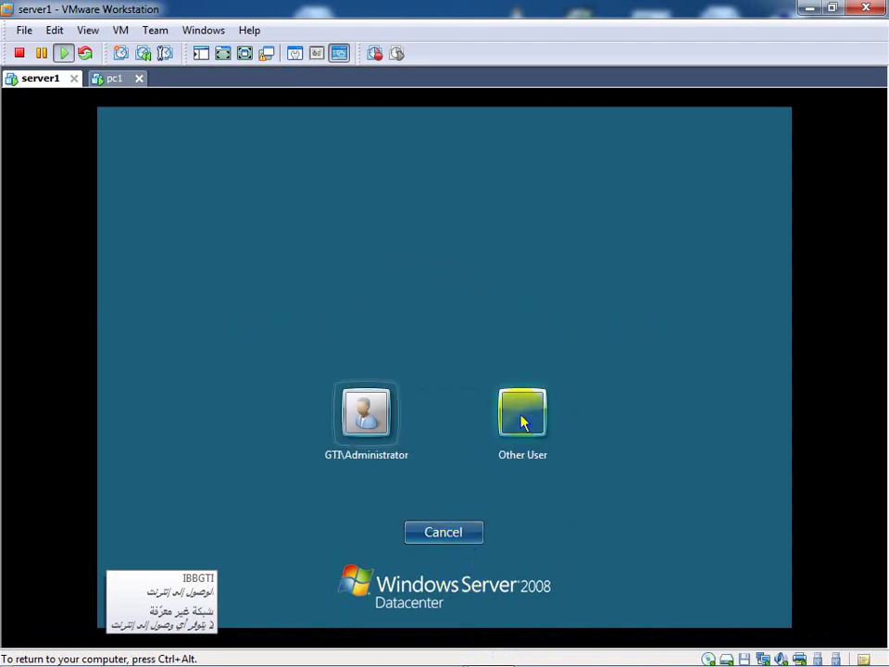
{"action": "left_click", "coordinate": [522, 421]}
{"action": "left_click", "coordinate": [477, 398]}
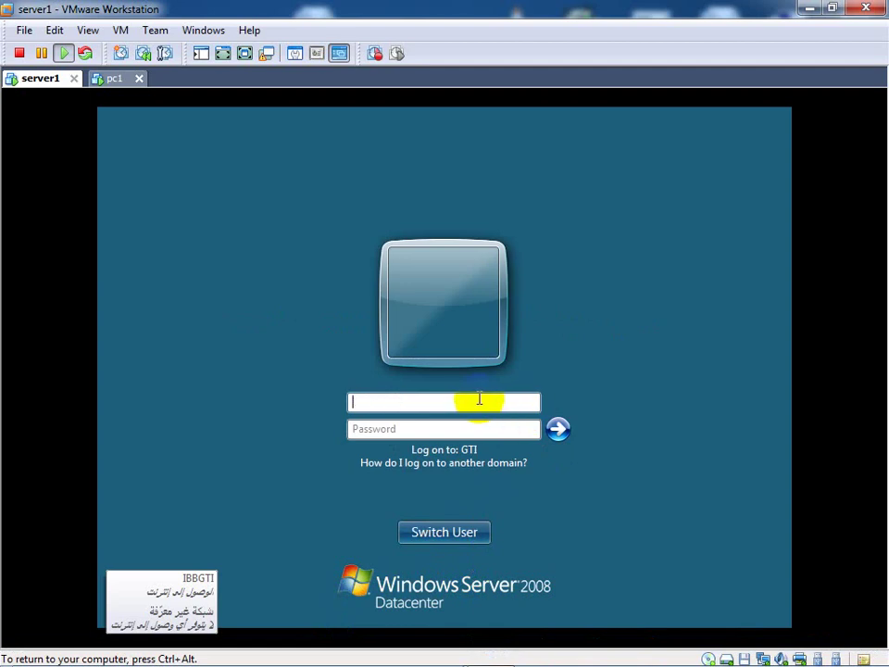
{"action": "type", "text": "aa"}
{"action": "left_click", "coordinate": [441, 424]}
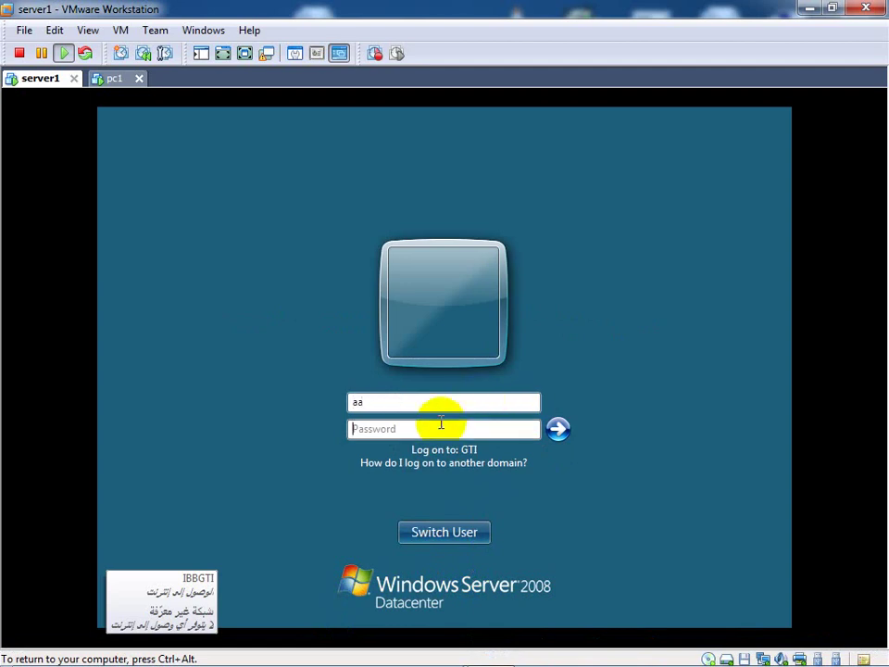
{"action": "type", "text": "aaaaaaa"}
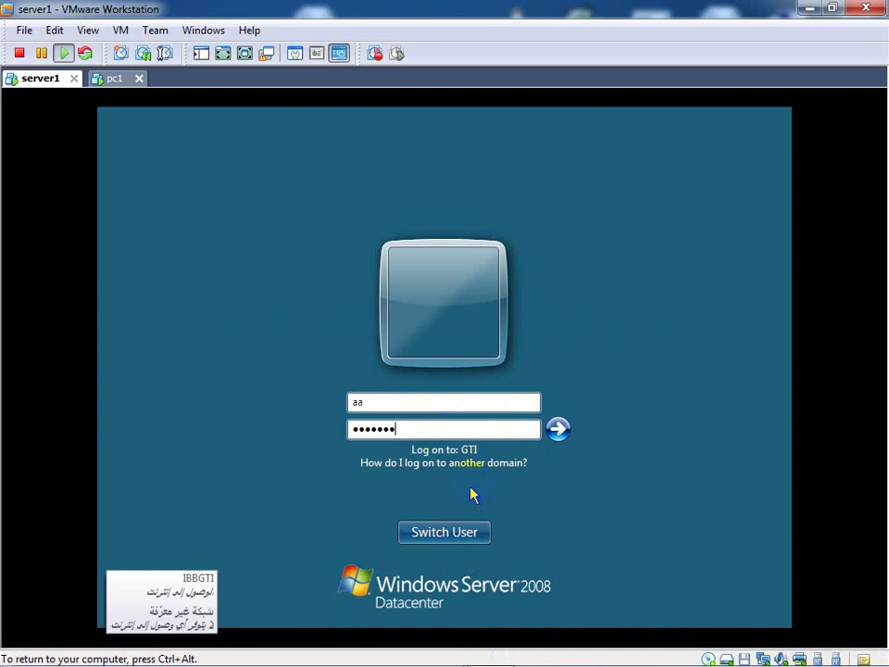
Step: Submit the aa logon, dismiss the disallowed-logon-method error, and select the user name field
{"action": "left_click", "coordinate": [558, 429]}
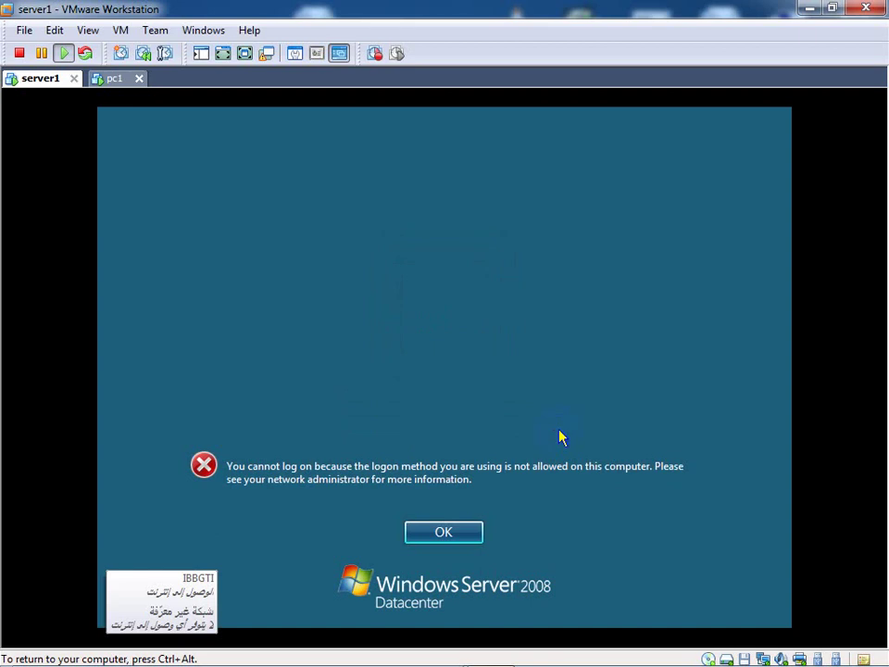
{"action": "left_click", "coordinate": [444, 531]}
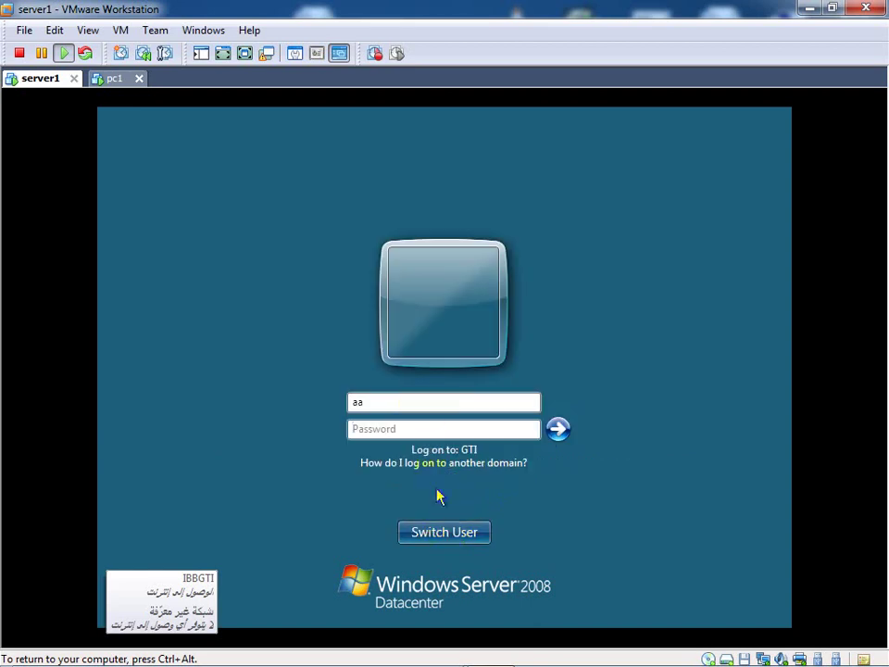
{"action": "double_click", "coordinate": [355, 404]}
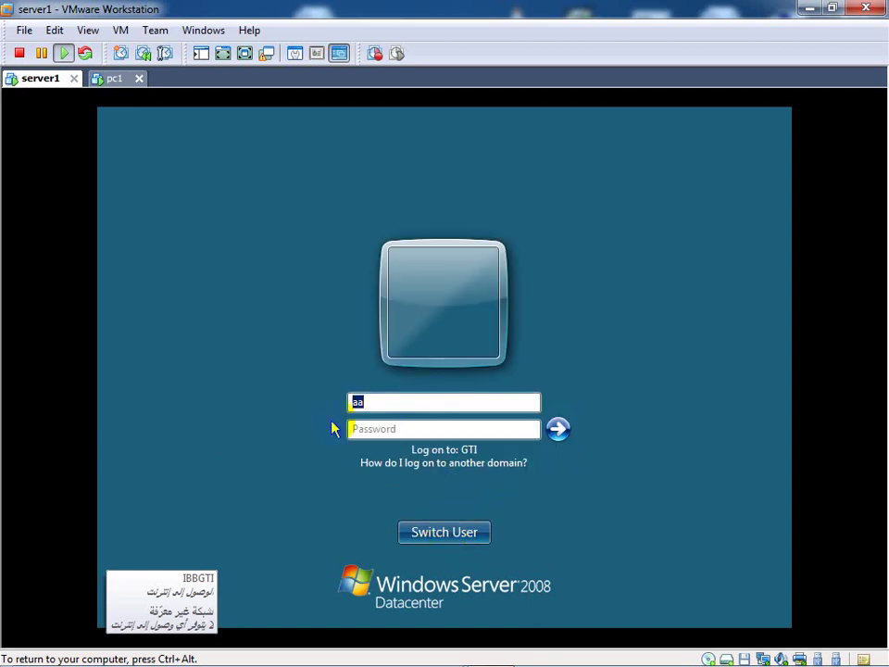
Step: Log on as GTI\administrator with the account password and choose Activate later
{"action": "type", "text": "GTI\\administrat"}
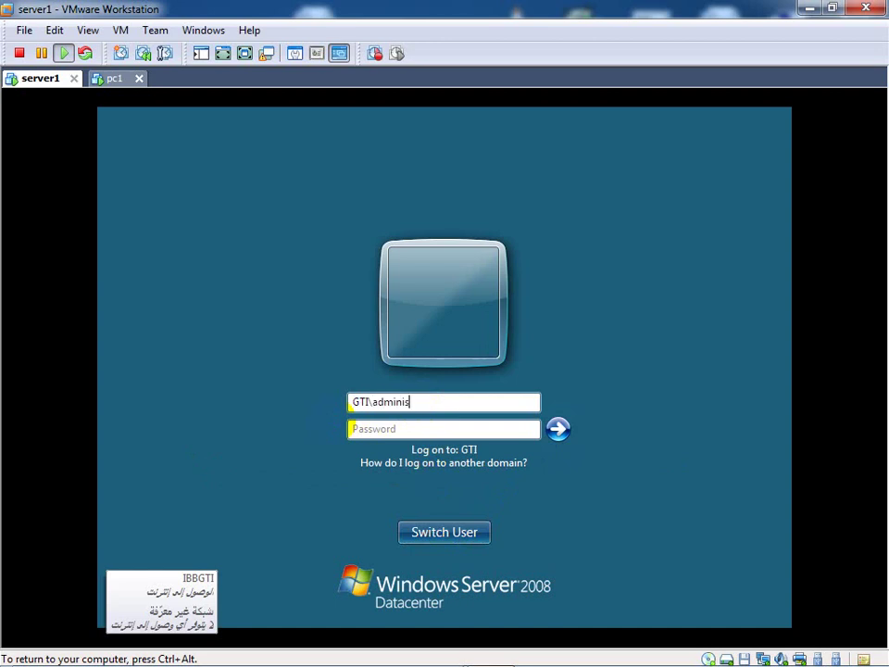
{"action": "type", "text": "or"}
{"action": "key", "text": "Tab"}
{"action": "type", "text": "P@ssw0rd"}
{"action": "key", "text": "Return"}
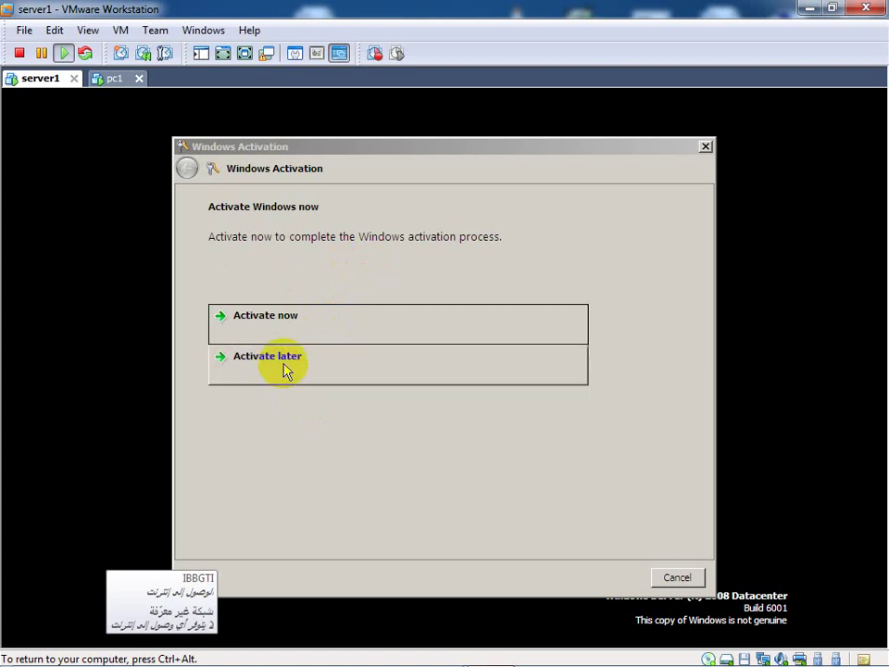
{"action": "left_click", "coordinate": [285, 363]}
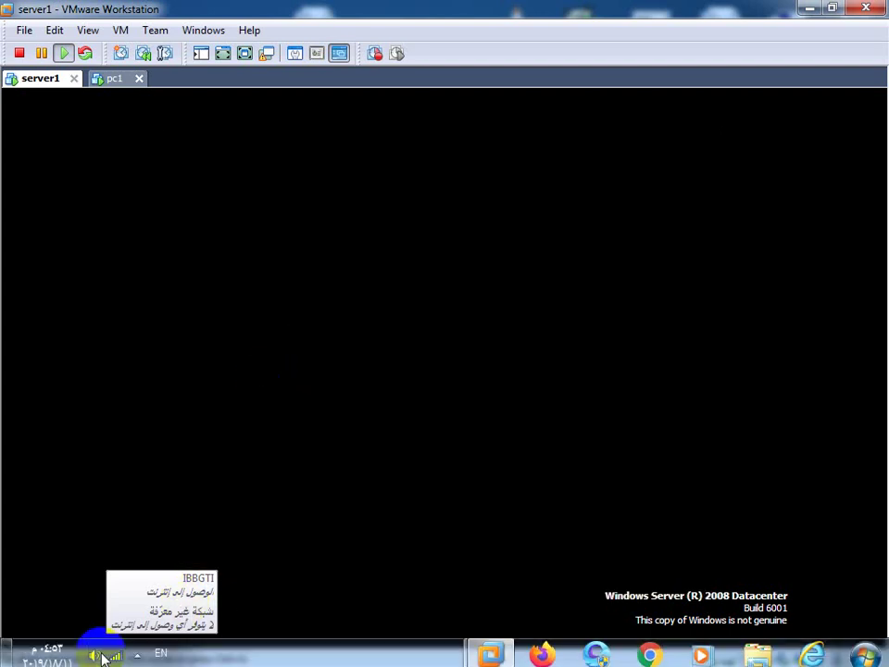
Step: Launch Active Directory Users and Computers from Start > Administrative Tools on server1
{"action": "left_click", "coordinate": [114, 596]}
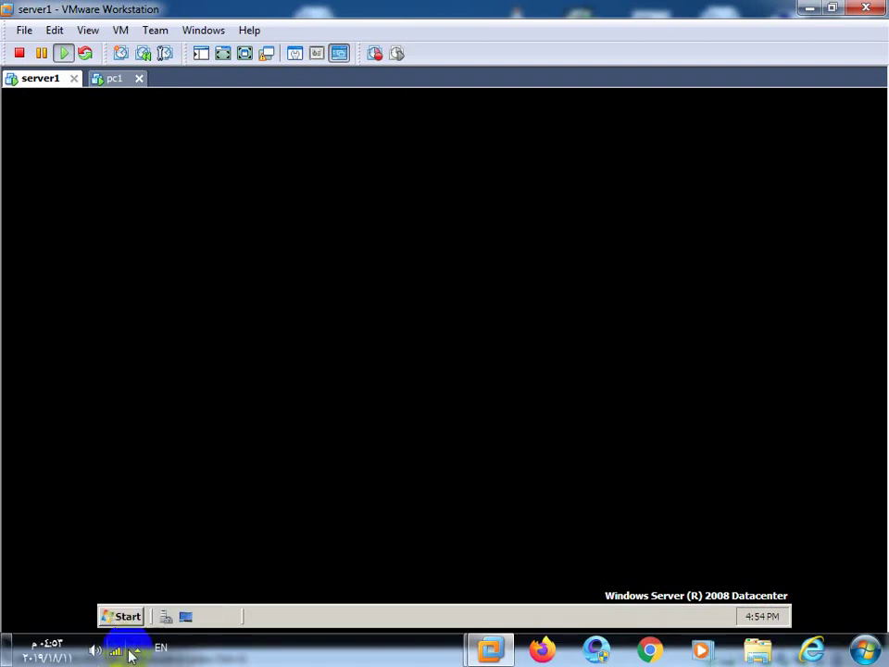
{"action": "left_click", "coordinate": [121, 616]}
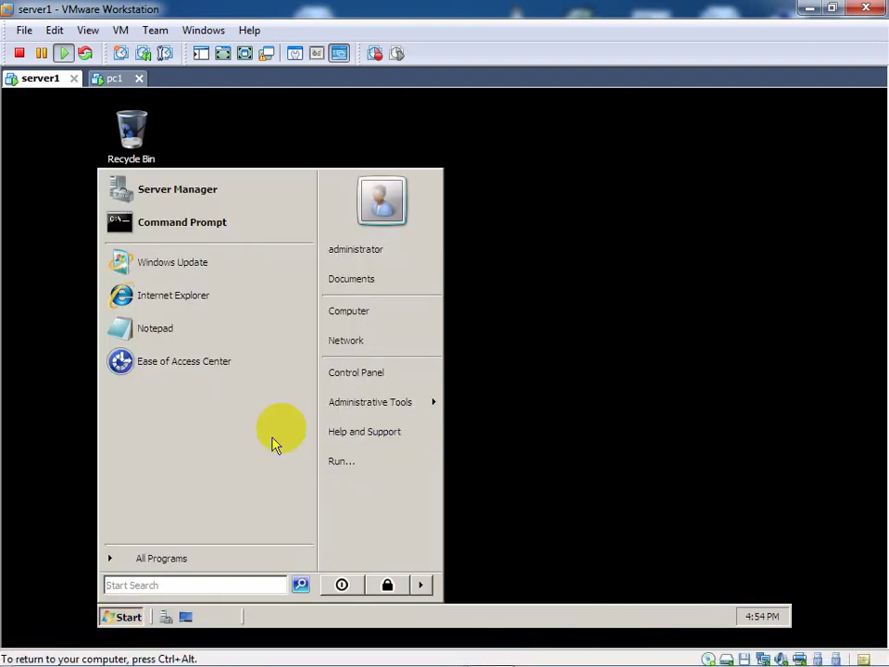
{"action": "mouse_move", "coordinate": [354, 410]}
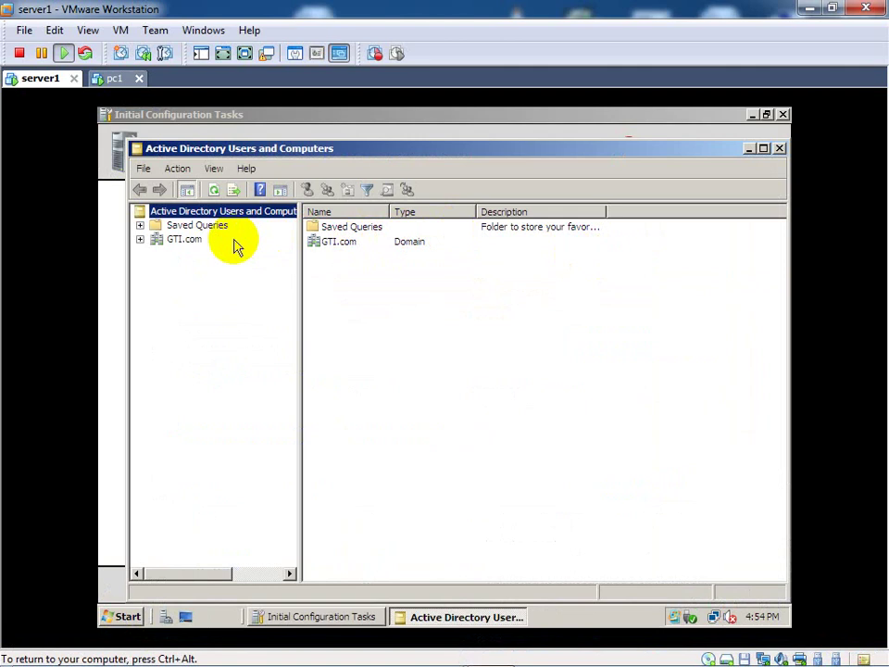
Step: Expand GTI.com, select the Users container, and open user aa's Properties
{"action": "left_click", "coordinate": [140, 239]}
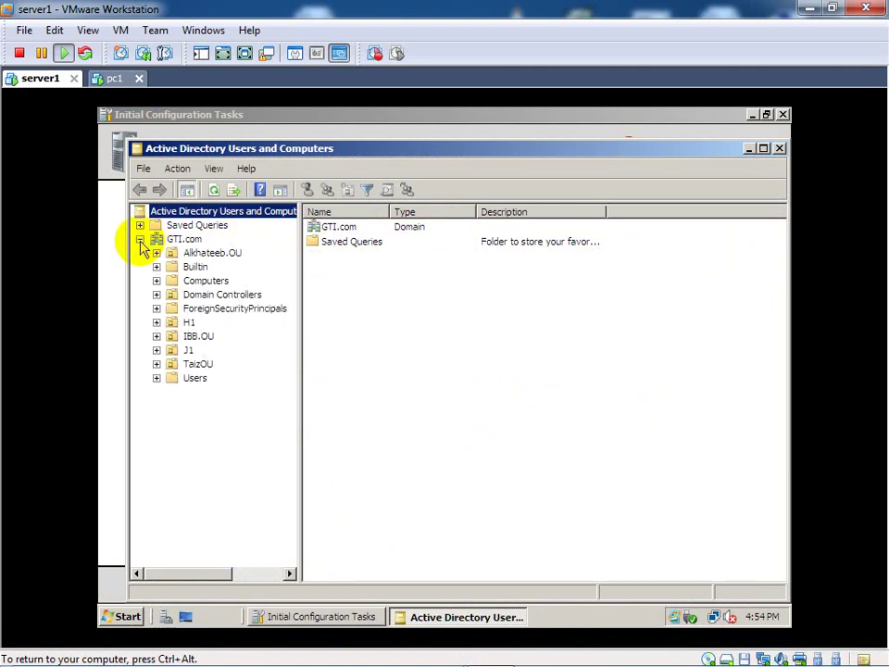
{"action": "left_click", "coordinate": [157, 379]}
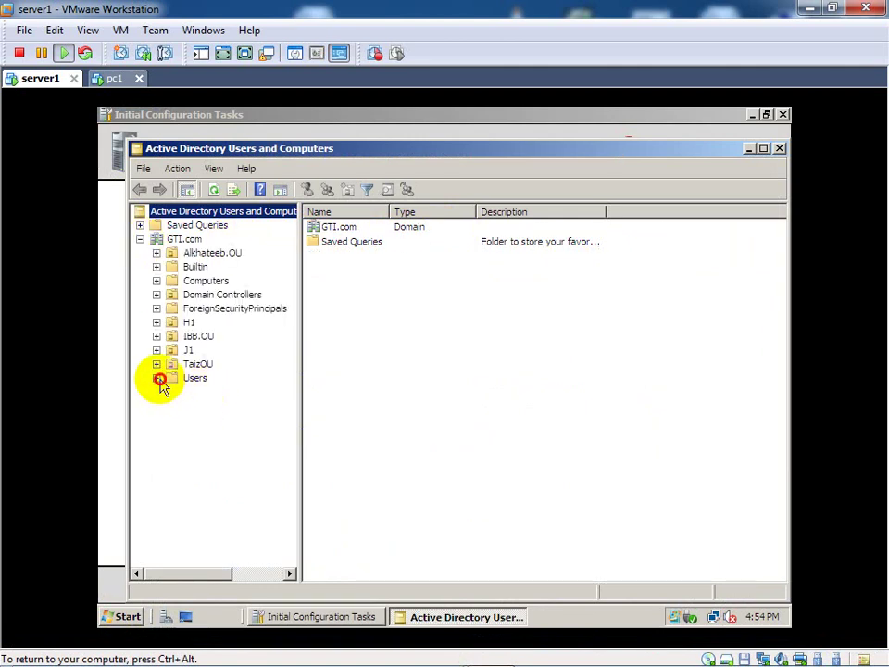
{"action": "left_click", "coordinate": [176, 382]}
{"action": "right_click", "coordinate": [176, 380]}
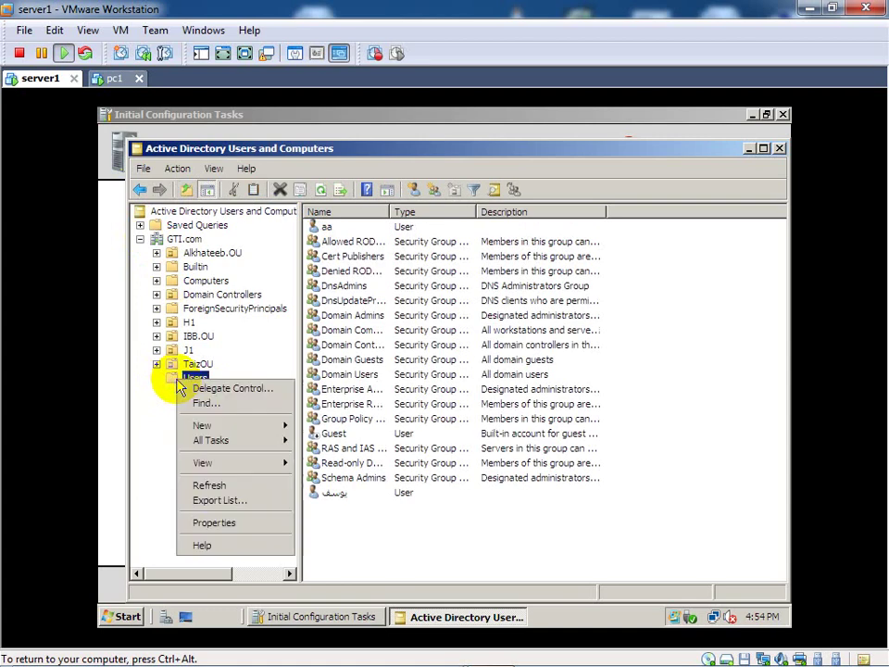
{"action": "mouse_move", "coordinate": [206, 468]}
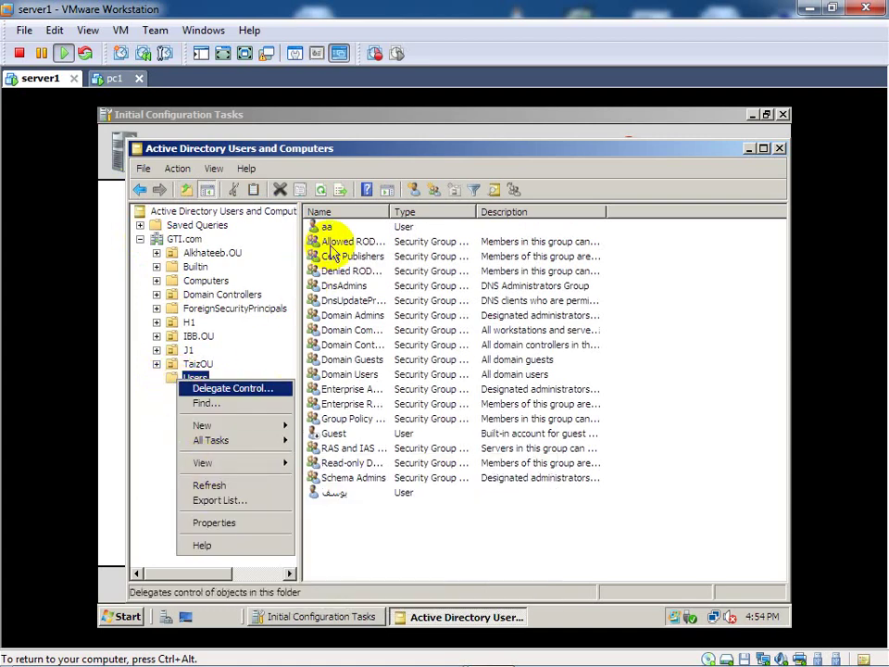
{"action": "left_click", "coordinate": [339, 236]}
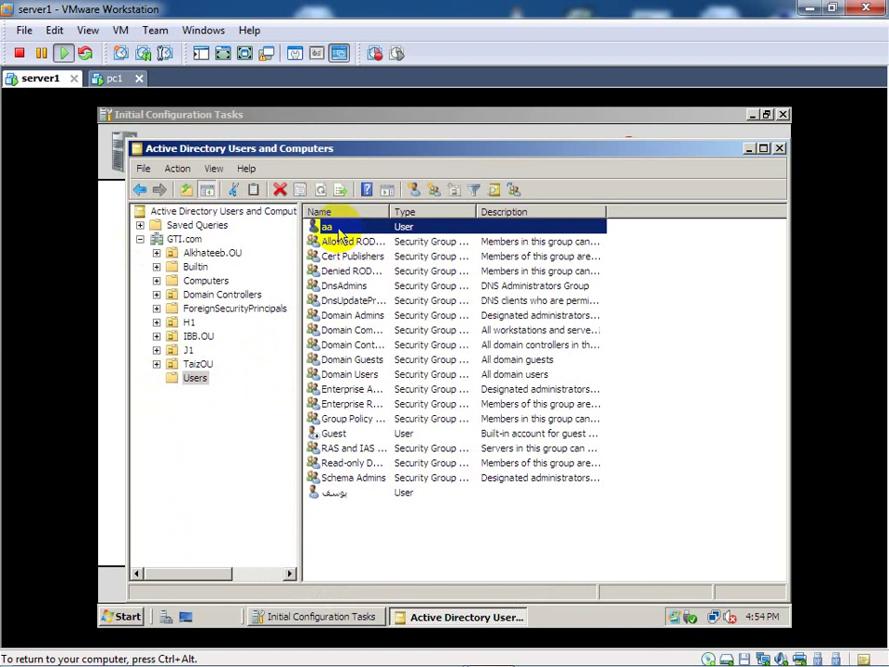
{"action": "right_click", "coordinate": [340, 231]}
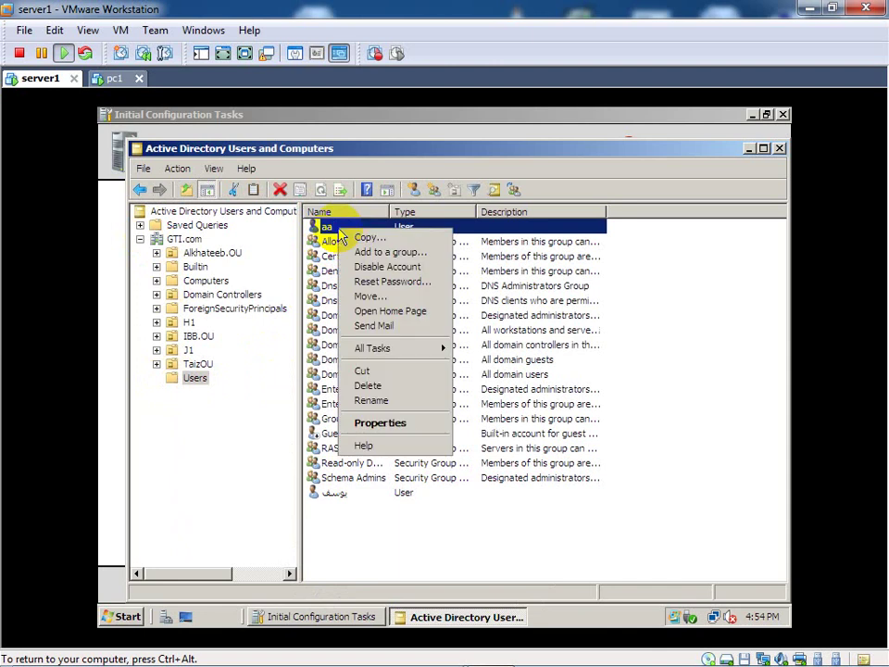
{"action": "left_click", "coordinate": [382, 425]}
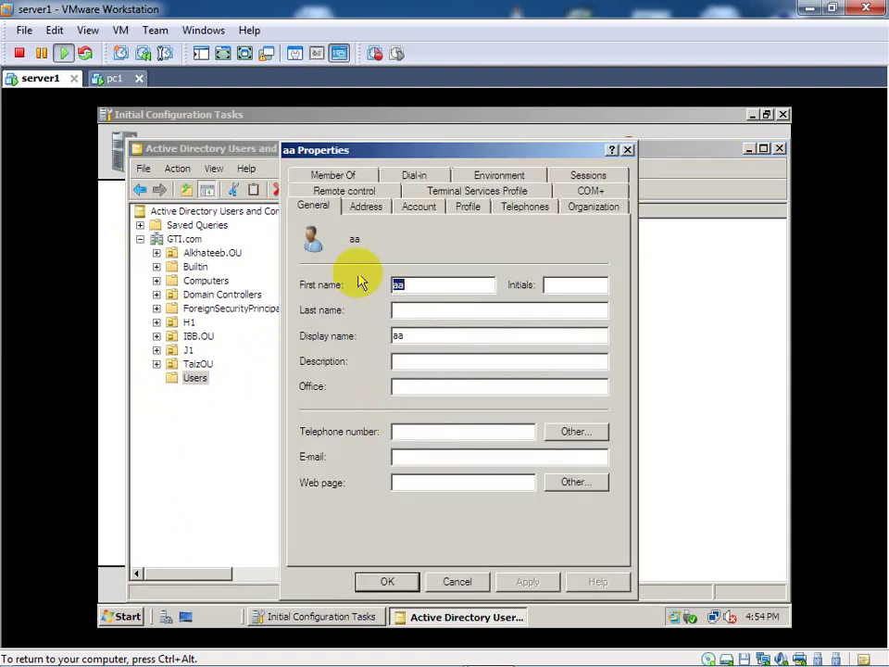
Step: On the Member Of tab, add aa to the Administrators group, then apply and close
{"action": "left_click", "coordinate": [363, 177]}
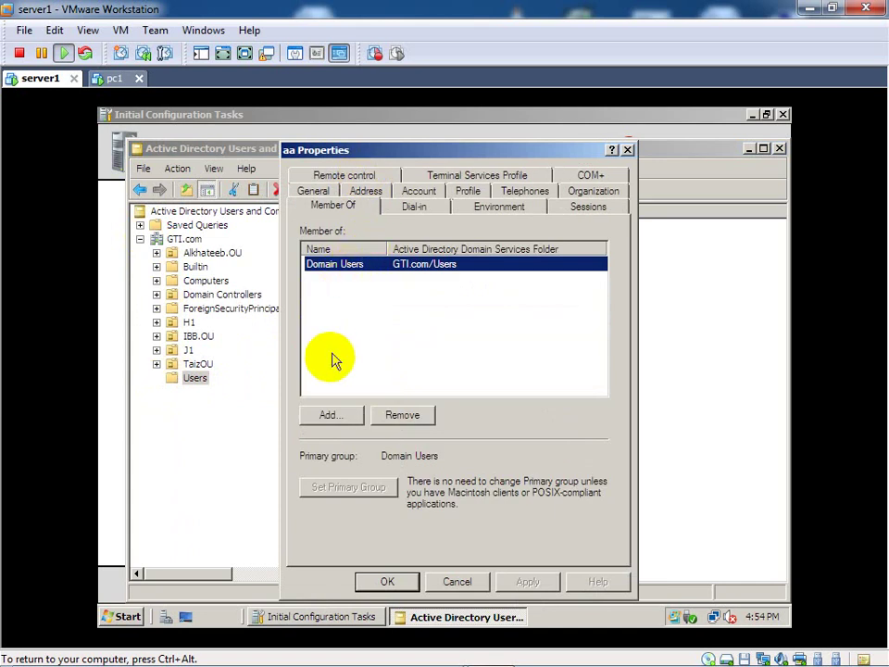
{"action": "left_click", "coordinate": [329, 416]}
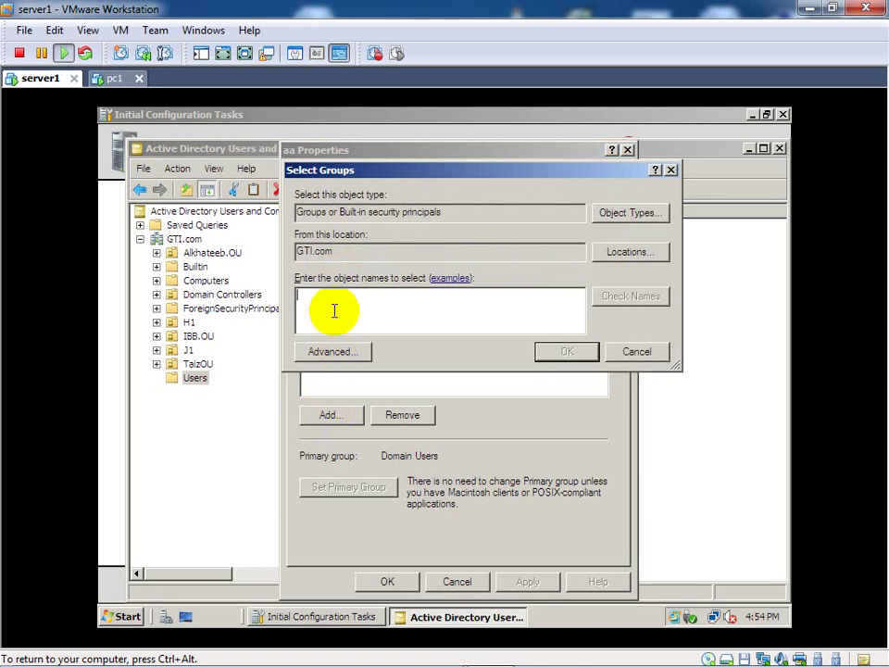
{"action": "type", "text": "admi"}
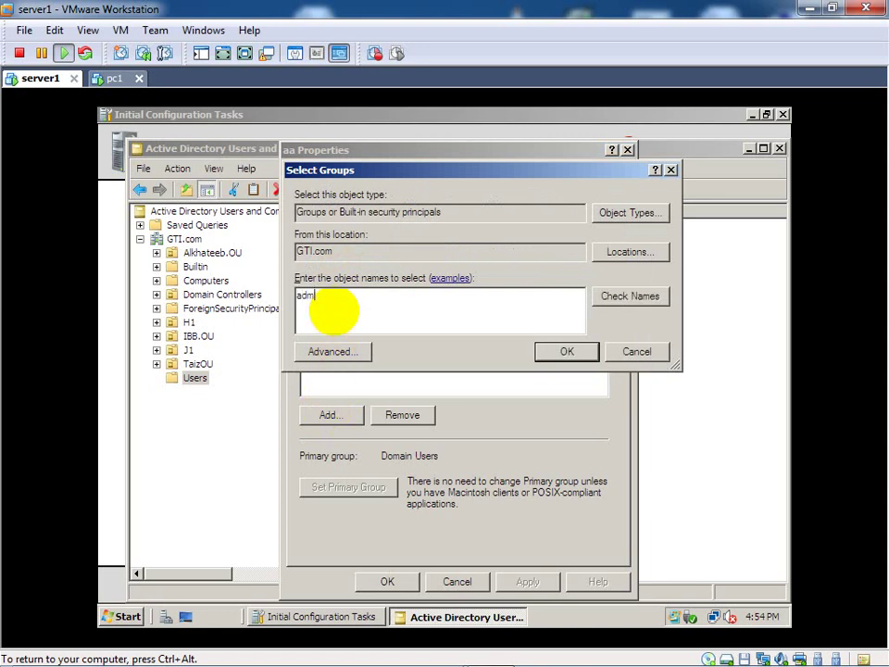
{"action": "left_click", "coordinate": [665, 296]}
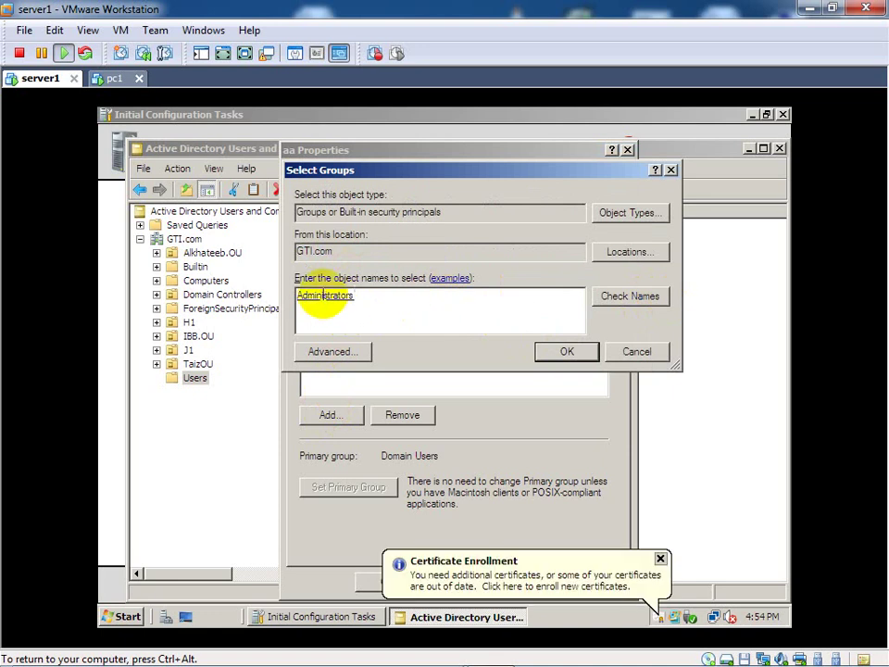
{"action": "left_click", "coordinate": [544, 355]}
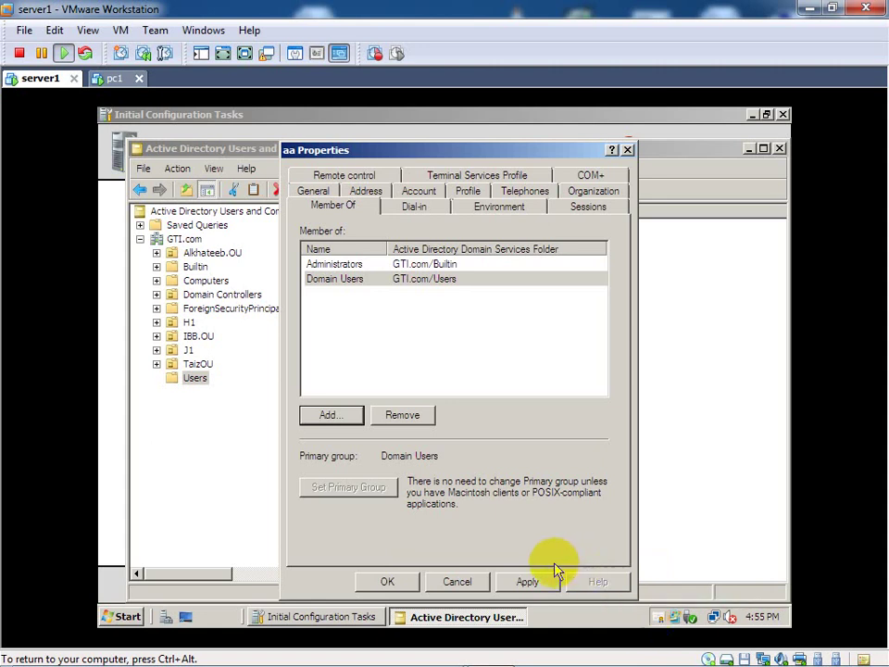
{"action": "left_click", "coordinate": [529, 582]}
{"action": "left_click", "coordinate": [403, 582]}
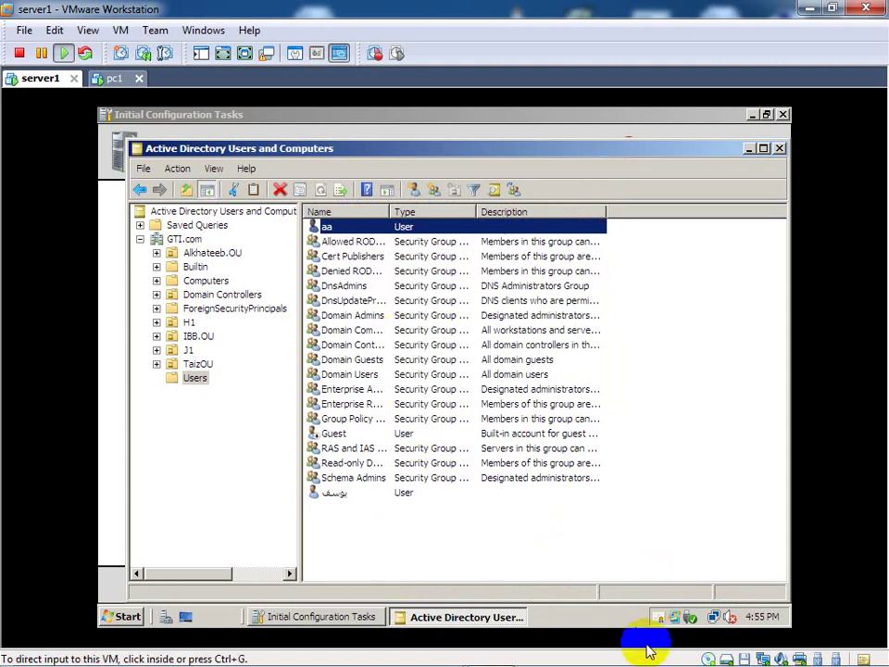
Step: Reopen aa's Properties and confirm Member Of lists Administrators and Domain Users
{"action": "key", "text": "ctrl+g"}
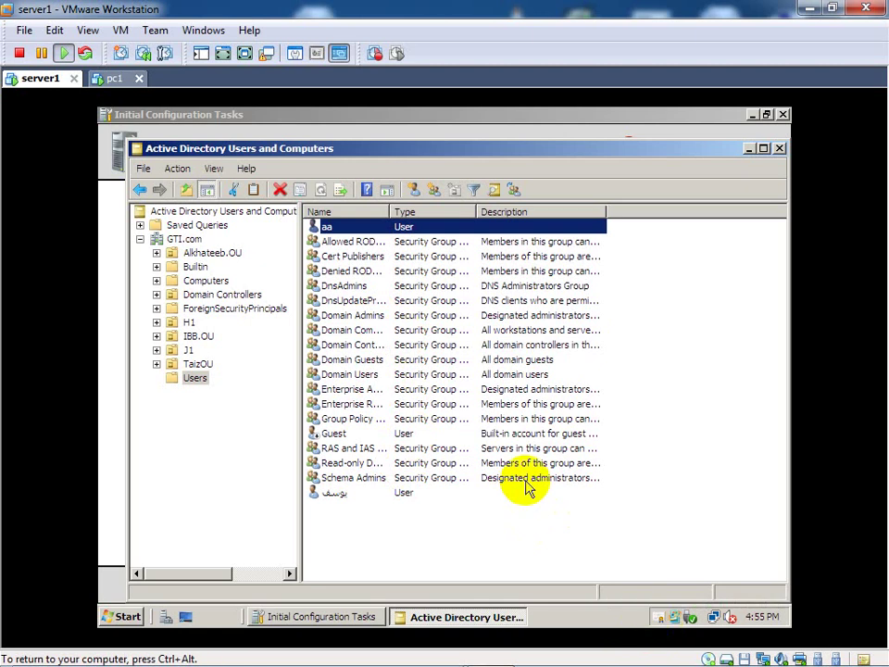
{"action": "right_click", "coordinate": [369, 227]}
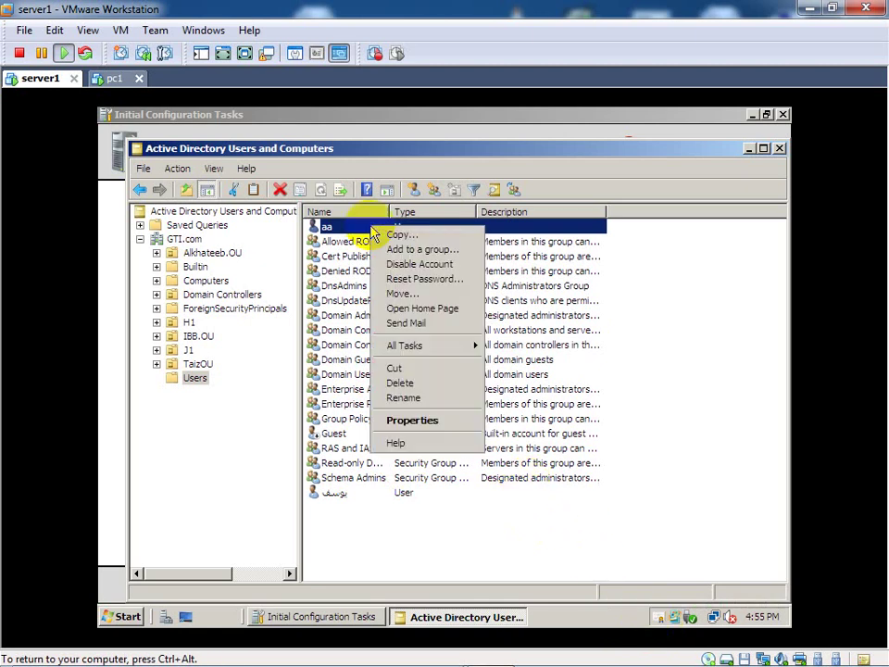
{"action": "left_click", "coordinate": [408, 422]}
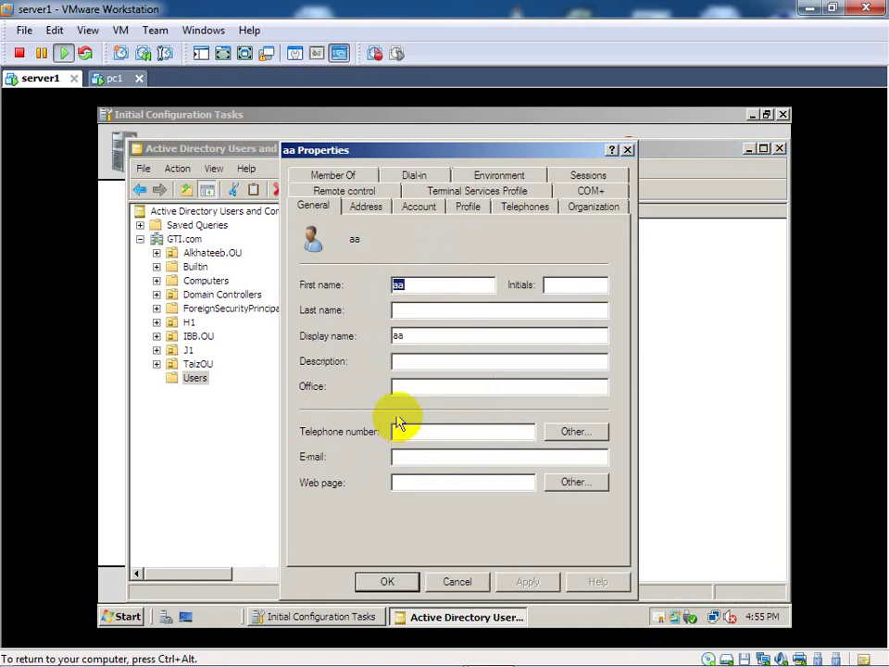
{"action": "left_click", "coordinate": [342, 175]}
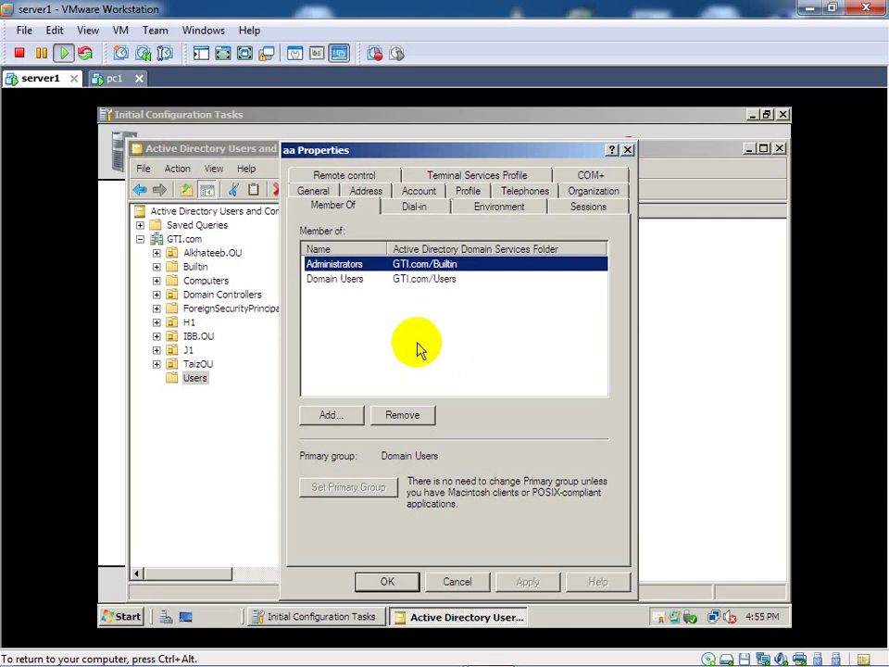
{"action": "left_click", "coordinate": [657, 621]}
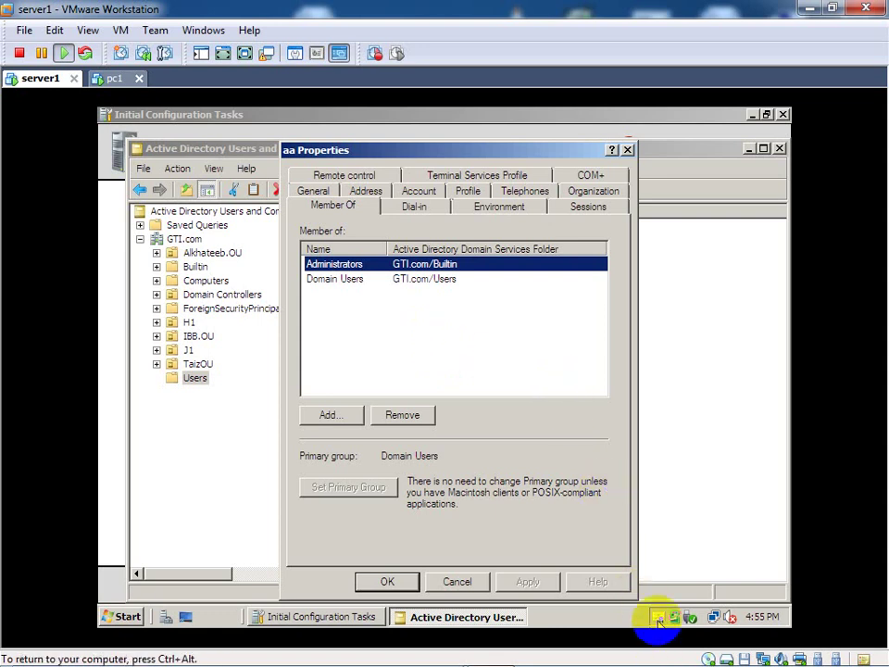
Step: Enroll the Sanaa.temp certificate via the Certificate Enrollment wizard until its status shows Succeeded
{"action": "left_click", "coordinate": [658, 619]}
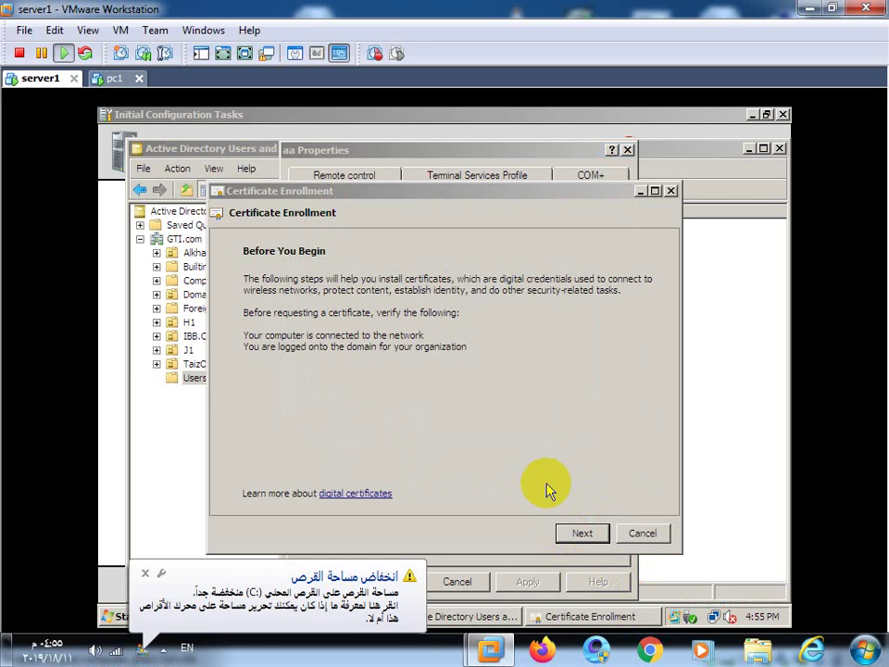
{"action": "left_click", "coordinate": [576, 534]}
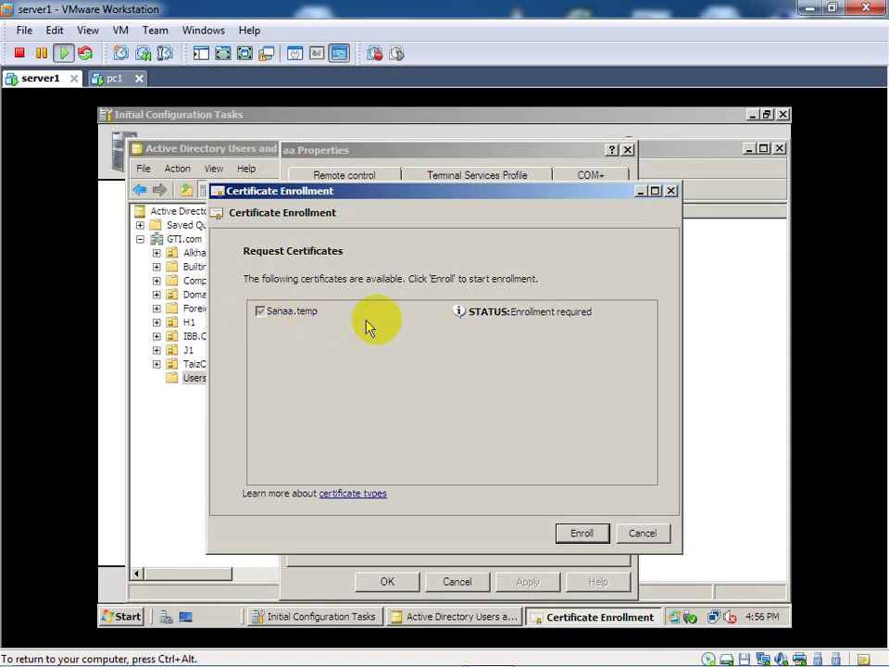
{"action": "left_click", "coordinate": [578, 535]}
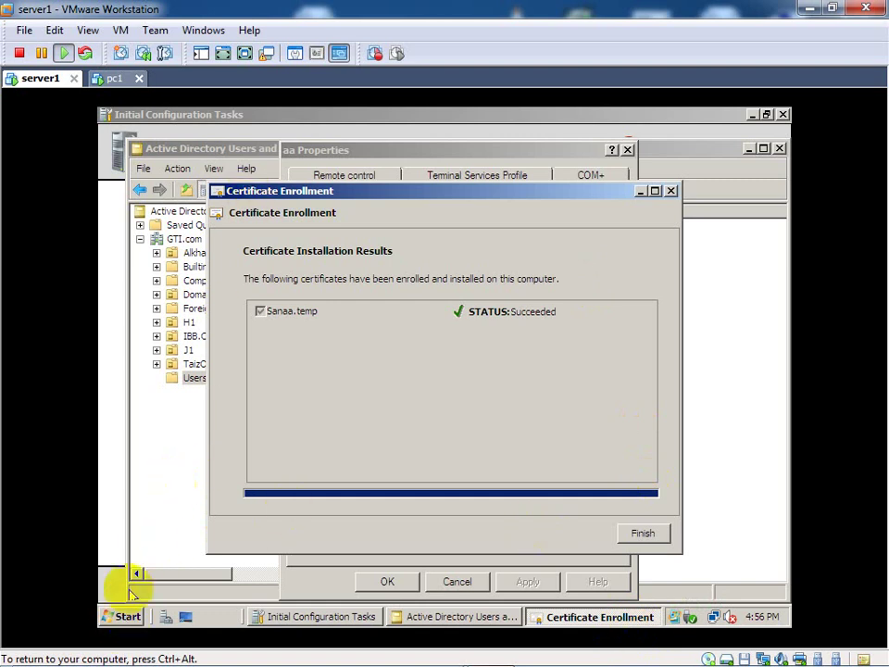
{"action": "left_click", "coordinate": [123, 616]}
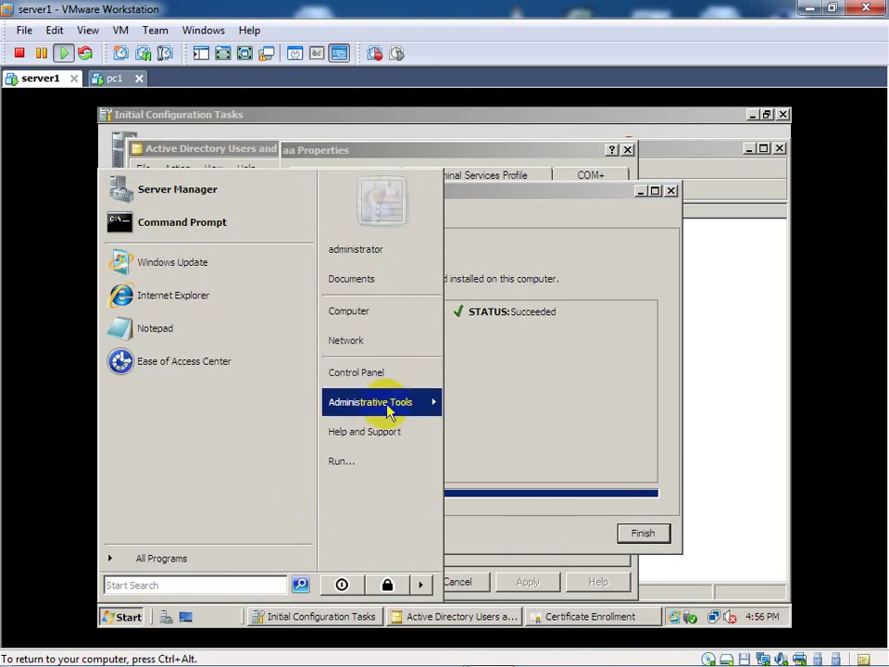
Step: Open the Certification Authority console and list the CA's Issued Certificates
{"action": "mouse_move", "coordinate": [389, 411]}
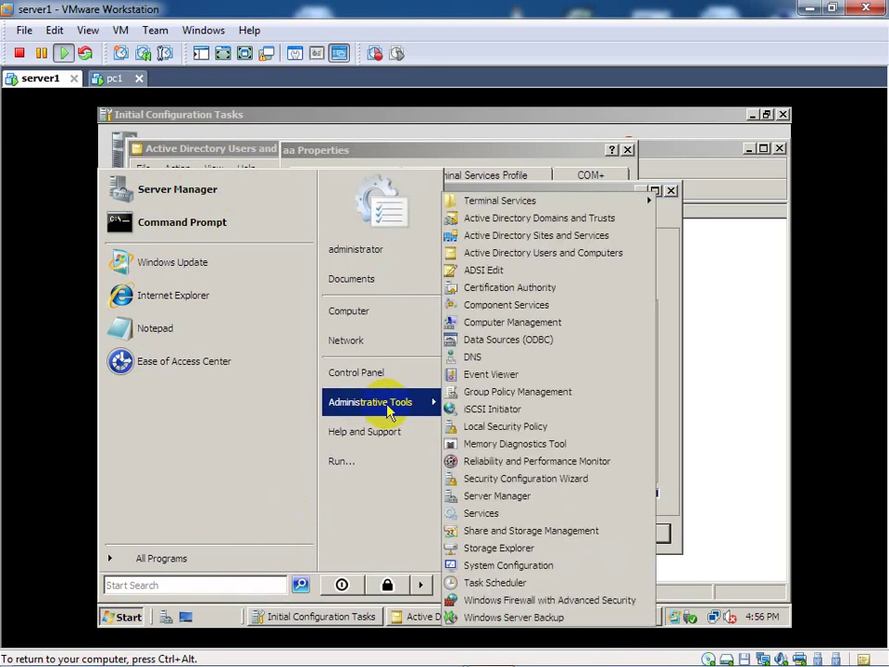
{"action": "left_click", "coordinate": [510, 287]}
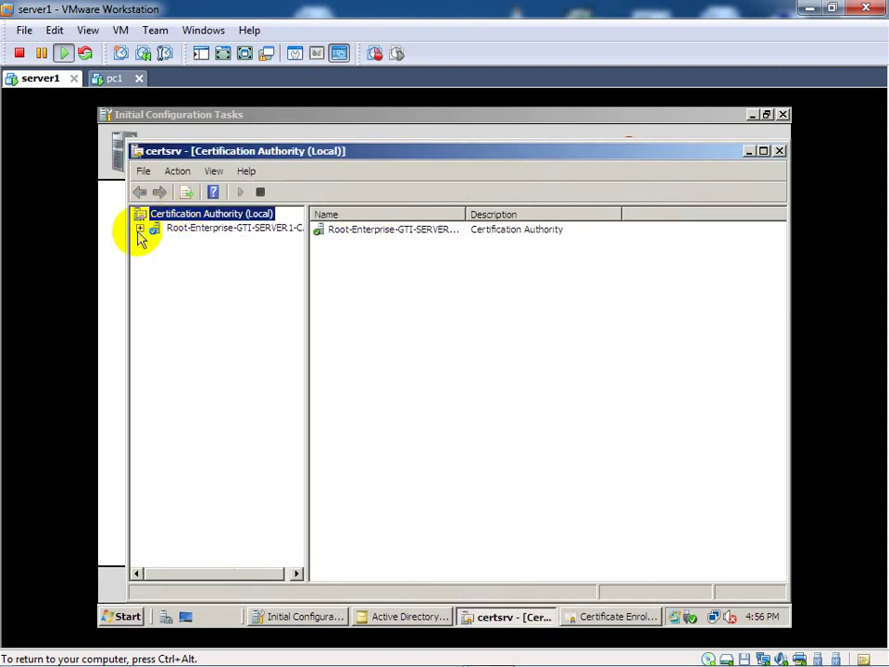
{"action": "left_click", "coordinate": [140, 228]}
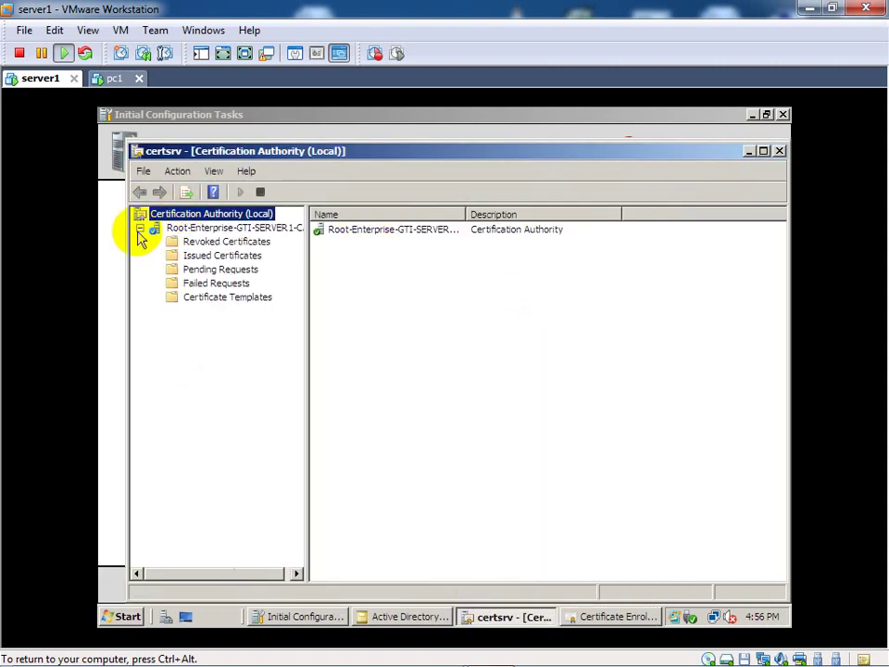
{"action": "left_click", "coordinate": [197, 259]}
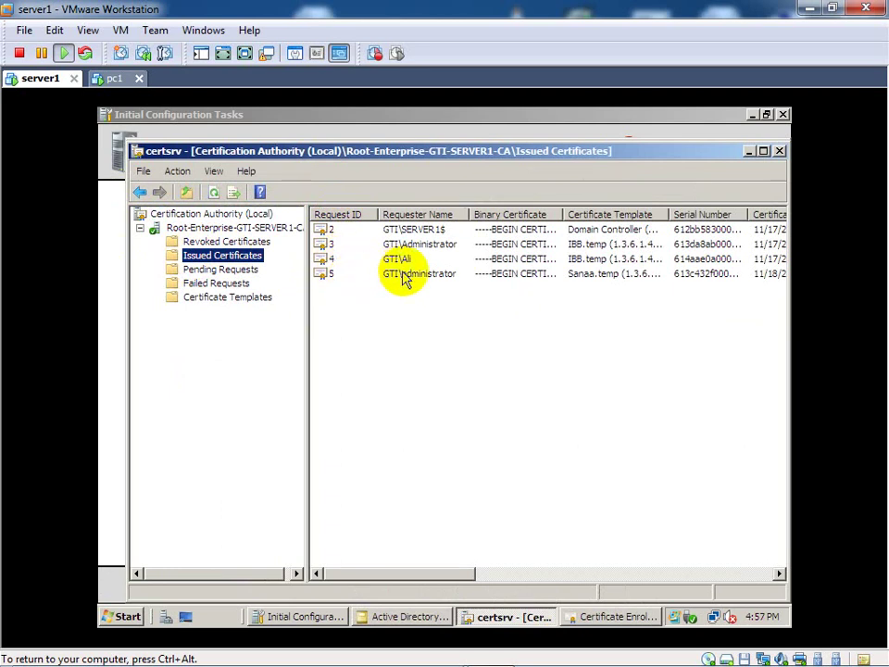
Step: Inspect request 5's Sanaa.temp certificate, scroll to its expiry, and close Initial Configuration Tasks
{"action": "double_click", "coordinate": [436, 278]}
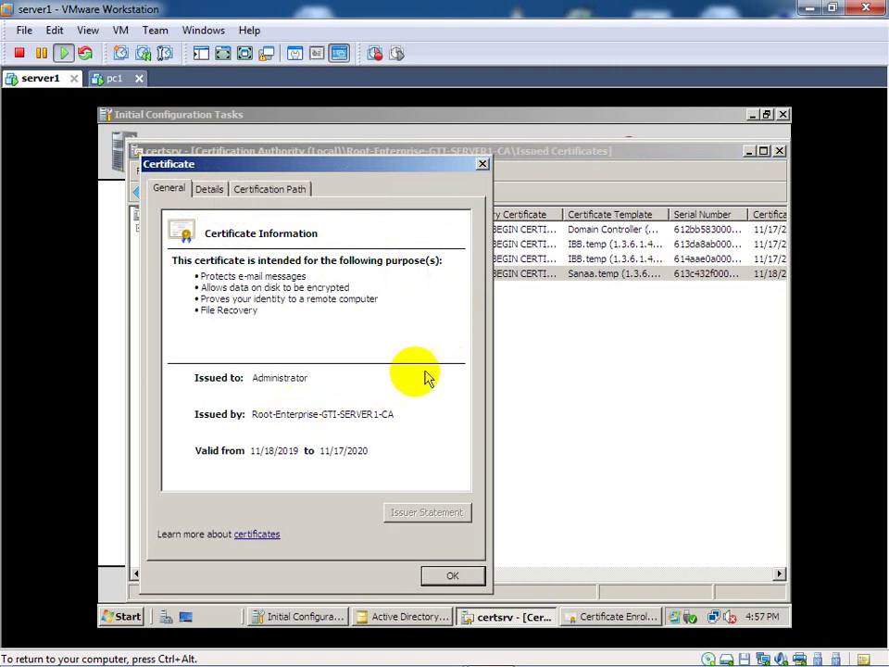
{"action": "left_click", "coordinate": [482, 164]}
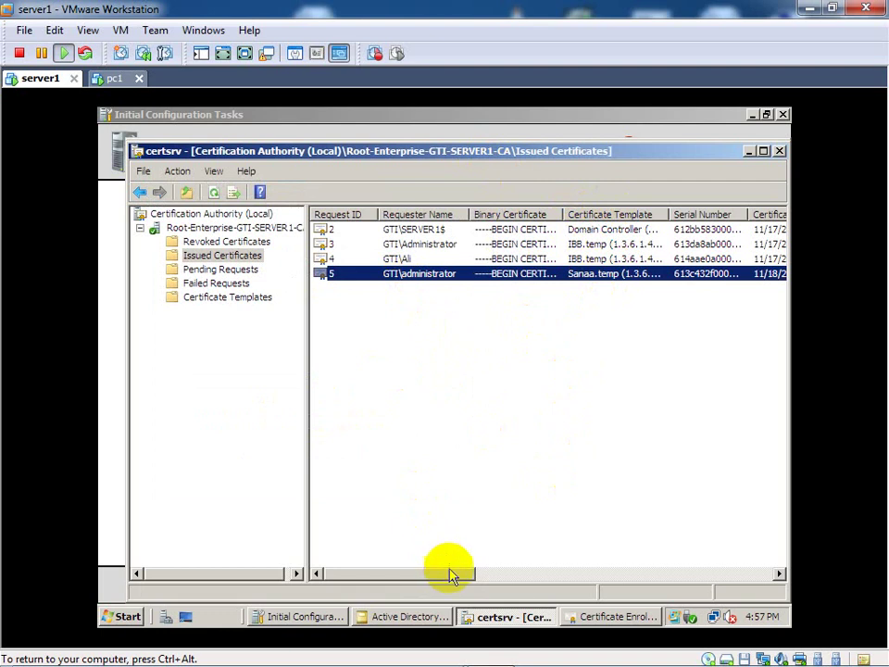
{"action": "left_click_drag", "start_coordinate": [448, 575], "coordinate": [590, 587]}
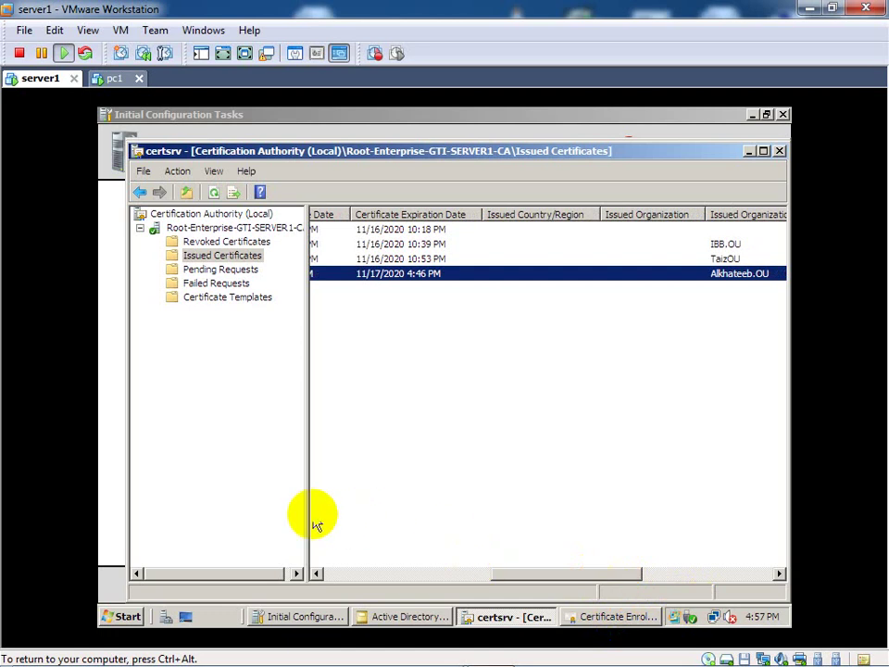
{"action": "left_click", "coordinate": [782, 114]}
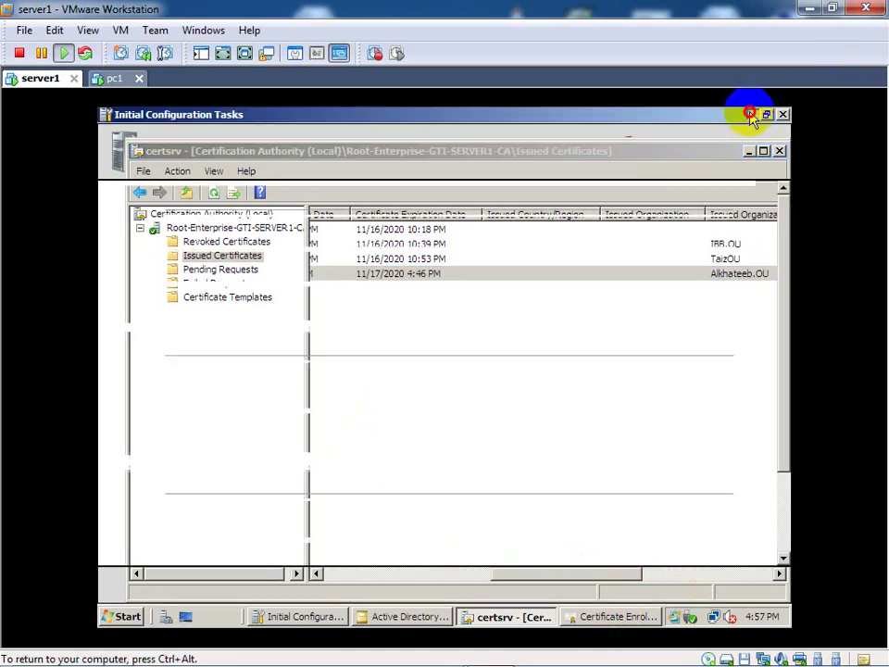
Step: Minimize the certification authority console and close the Certificate Enrollment results and user Properties dialogs
{"action": "left_click", "coordinate": [749, 151]}
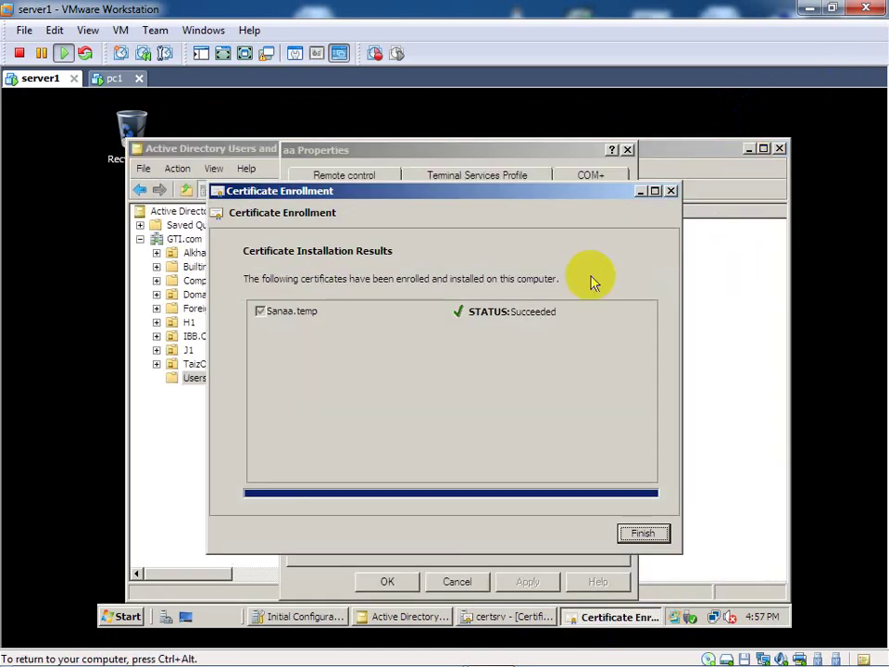
{"action": "left_click", "coordinate": [672, 191]}
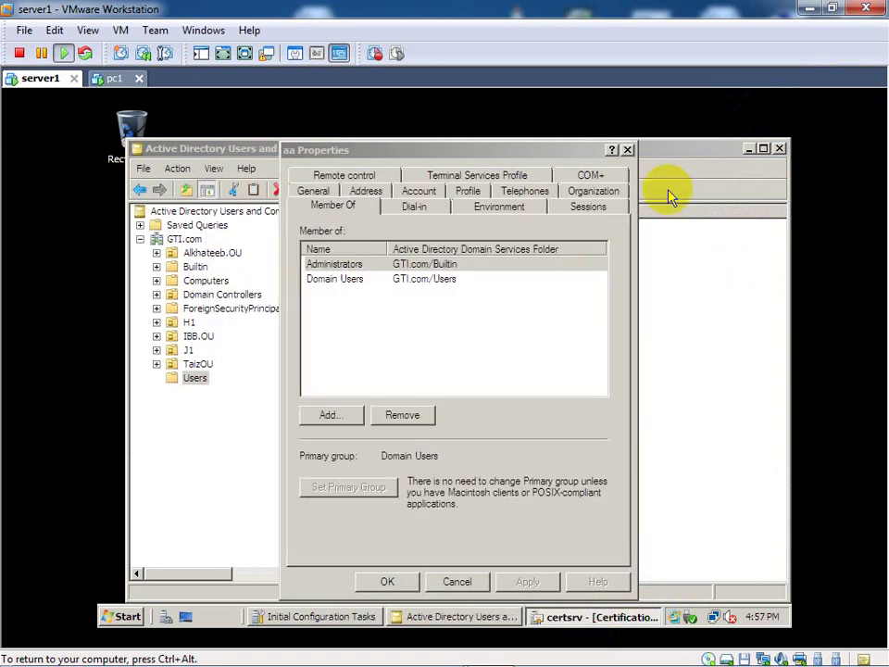
{"action": "left_click", "coordinate": [627, 150]}
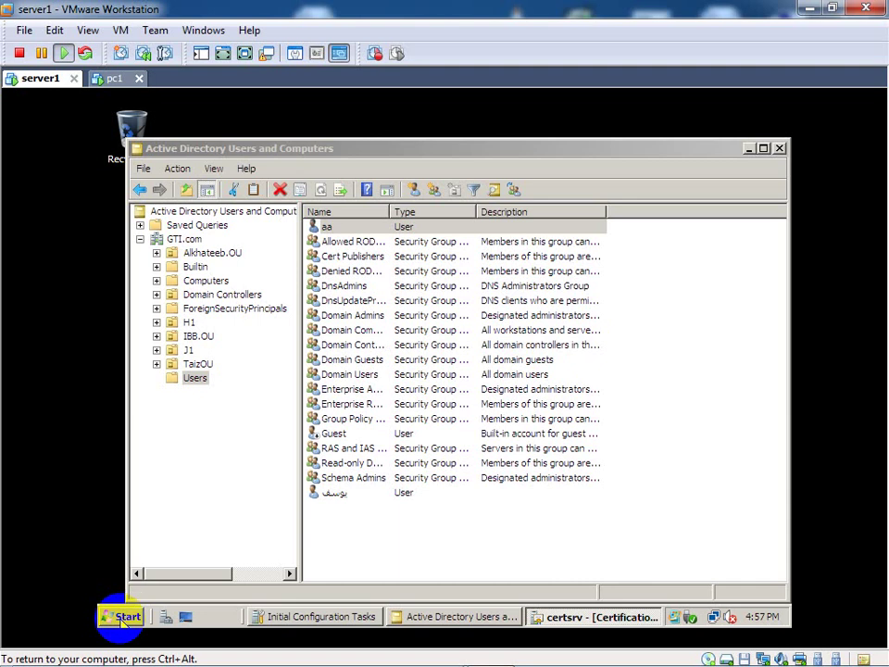
Step: Log the administrator off Server1 from the Start menu's shutdown options
{"action": "left_click", "coordinate": [120, 619]}
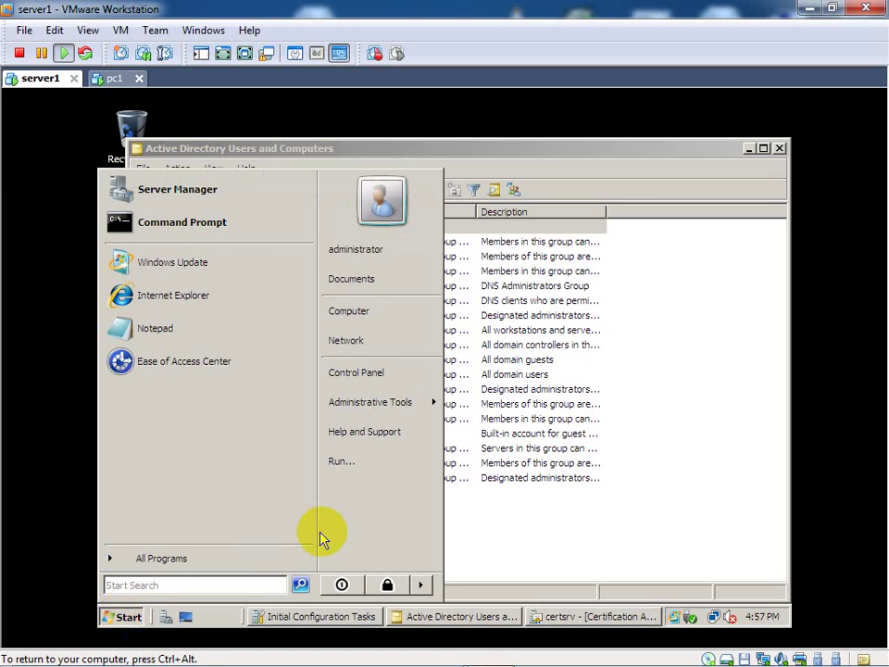
{"action": "left_click", "coordinate": [421, 585]}
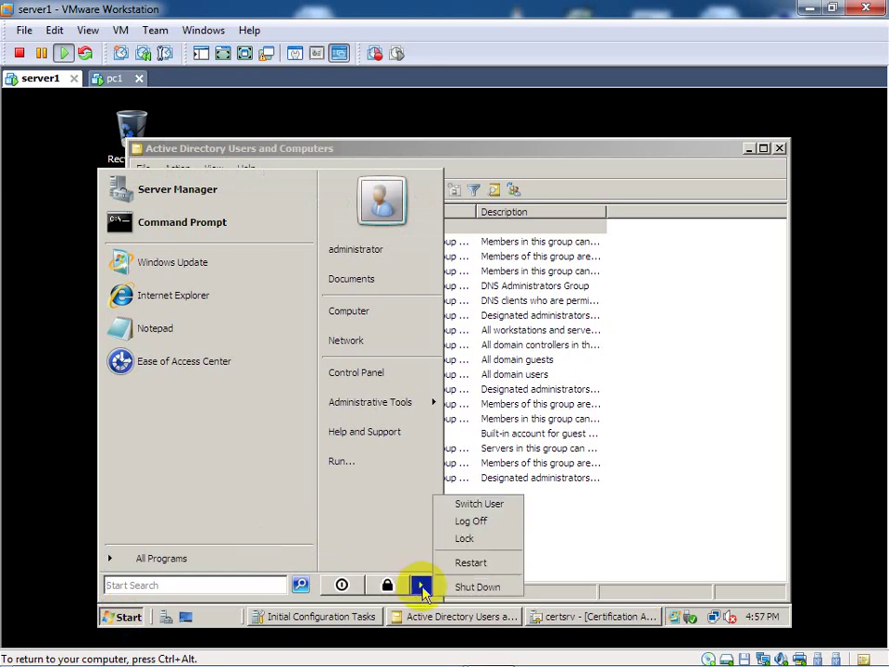
{"action": "left_click", "coordinate": [461, 524]}
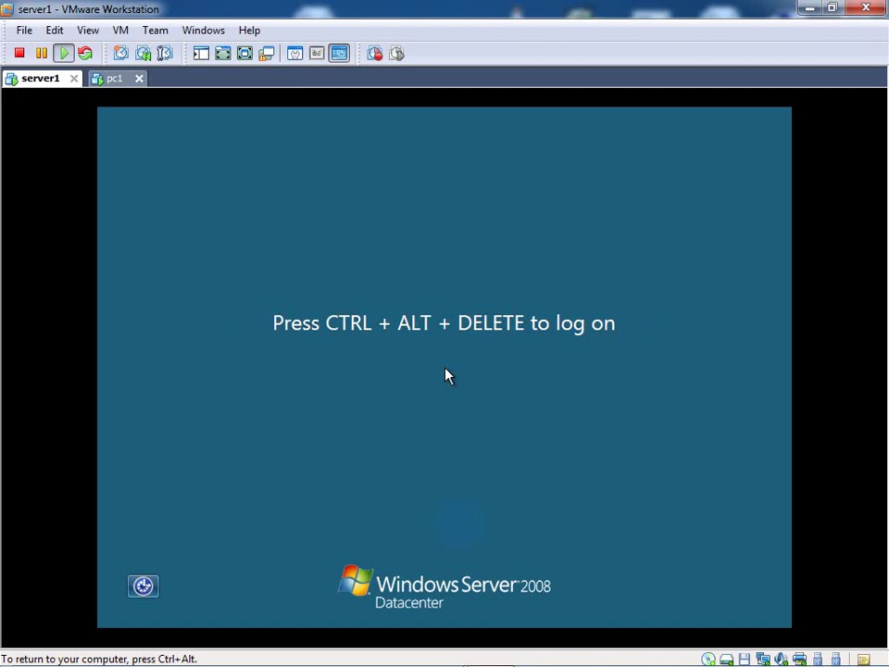
Step: Bring up the server logon screen with Ctrl+Alt+Del and choose Switch User > Other User
{"action": "key", "text": "ctrl+alt+Insert"}
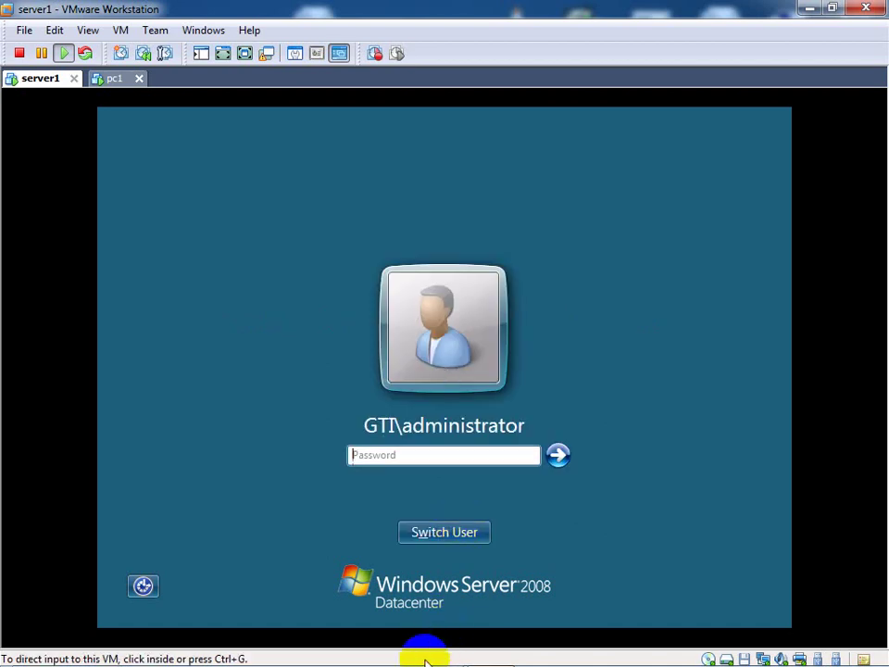
{"action": "left_click", "coordinate": [429, 515]}
{"action": "left_click", "coordinate": [442, 534]}
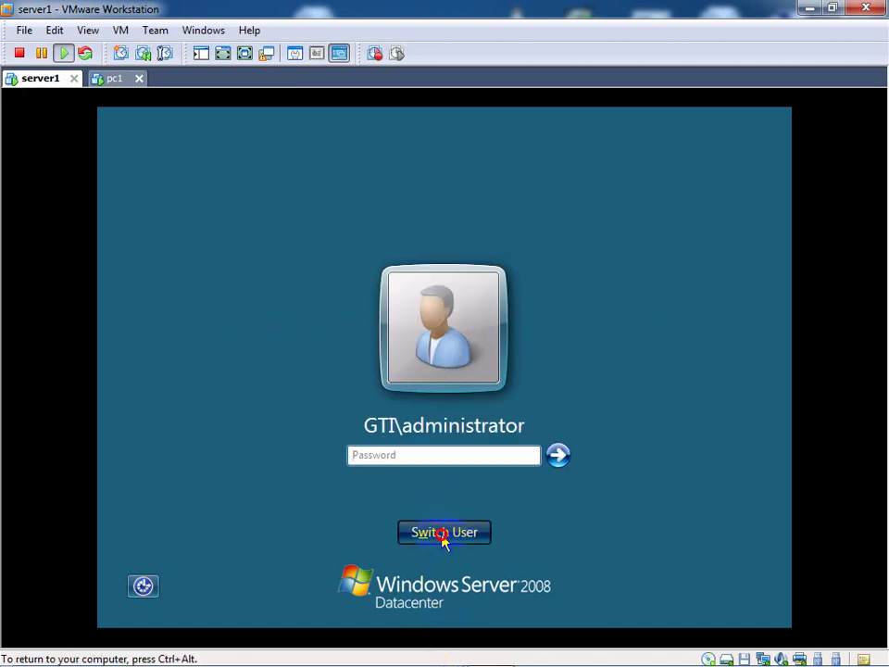
{"action": "left_click", "coordinate": [532, 425]}
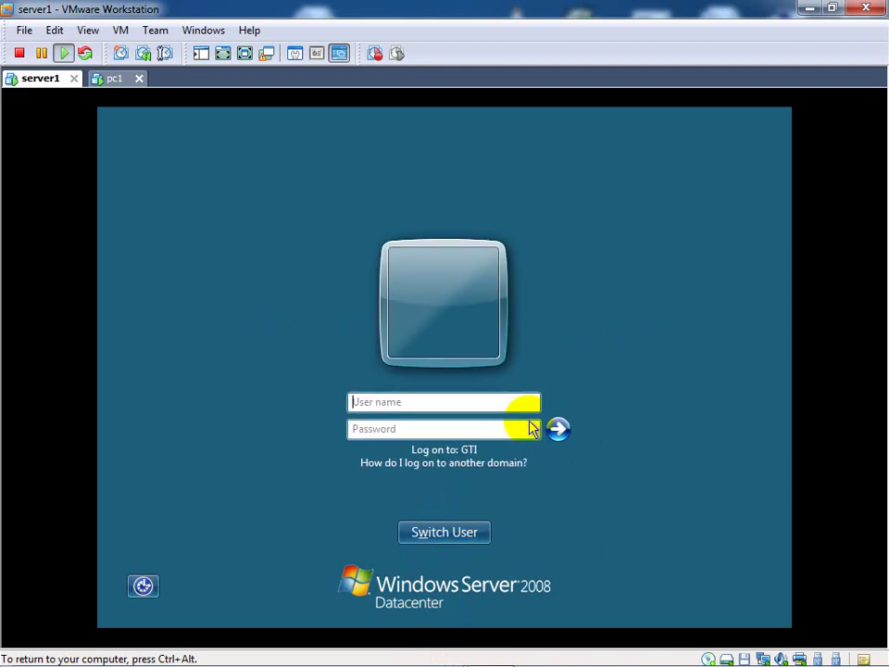
Step: Log on as domain user GTI\aa with the account password, then release input to the host
{"action": "left_click", "coordinate": [477, 399]}
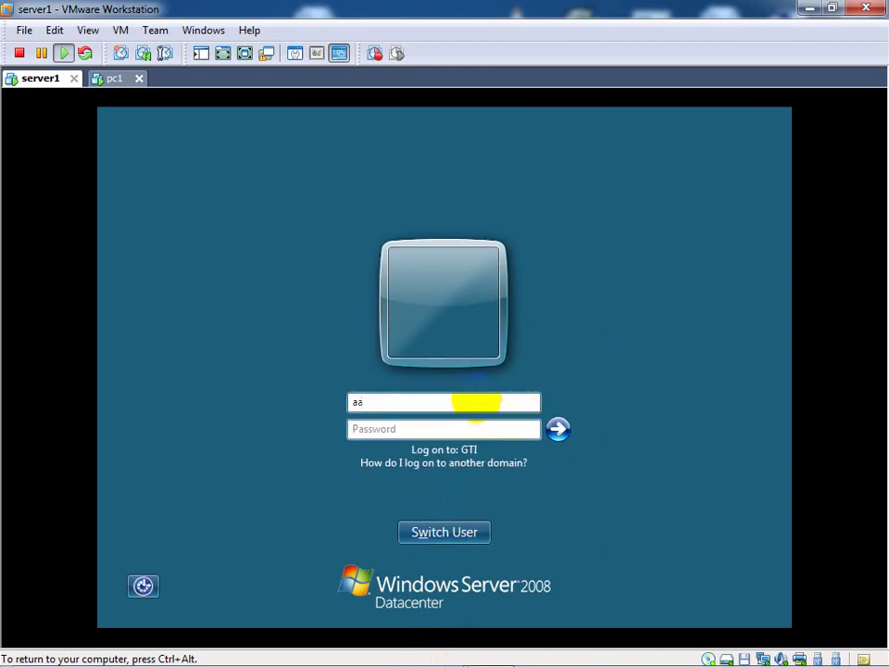
{"action": "key", "text": "BackSpace"}
{"action": "key", "text": "BackSpace"}
{"action": "type", "text": "GT"}
{"action": "left_click", "coordinate": [421, 427]}
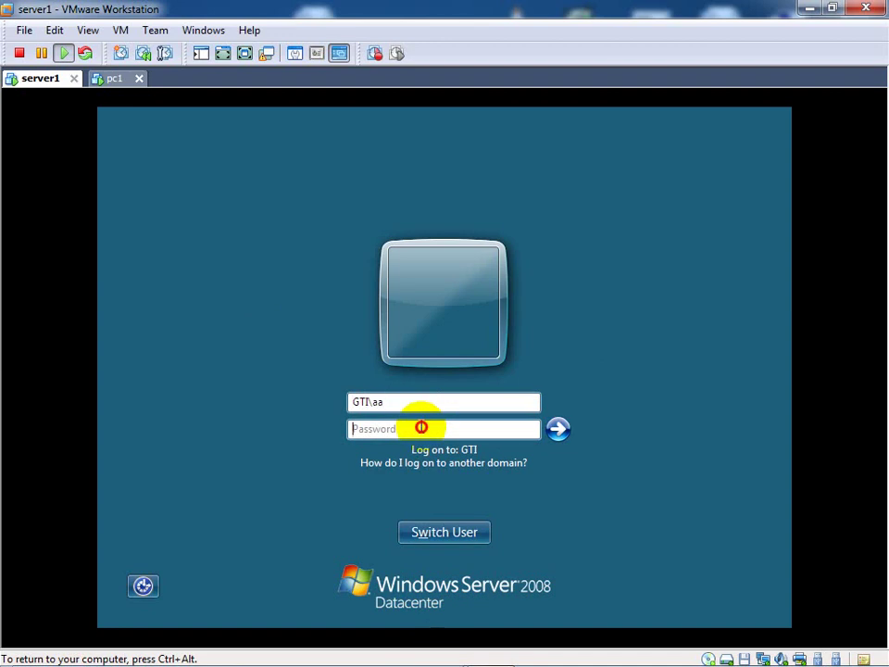
{"action": "type", "text": "P"}
{"action": "left_click", "coordinate": [558, 428]}
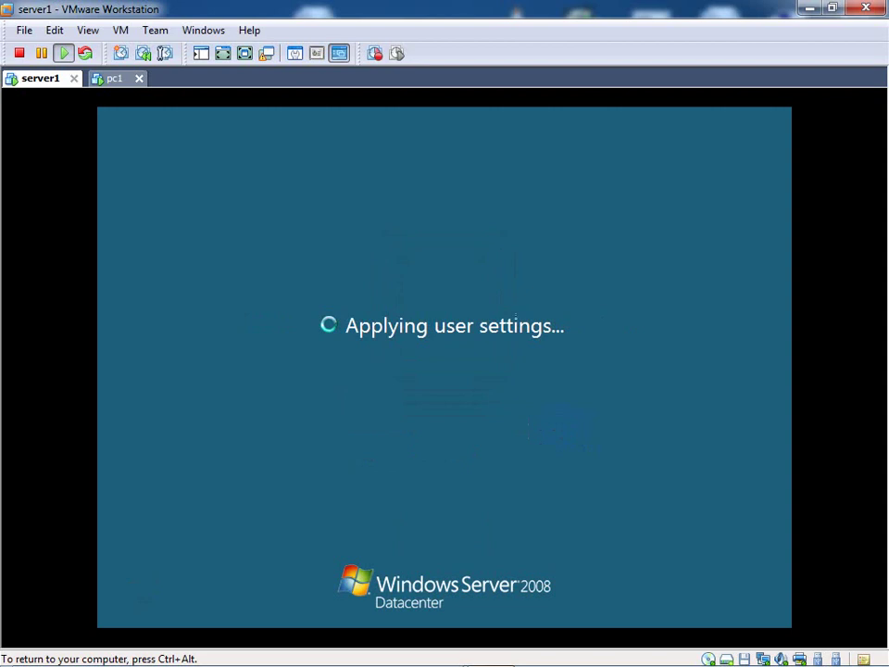
{"action": "key", "text": "ctrl+alt"}
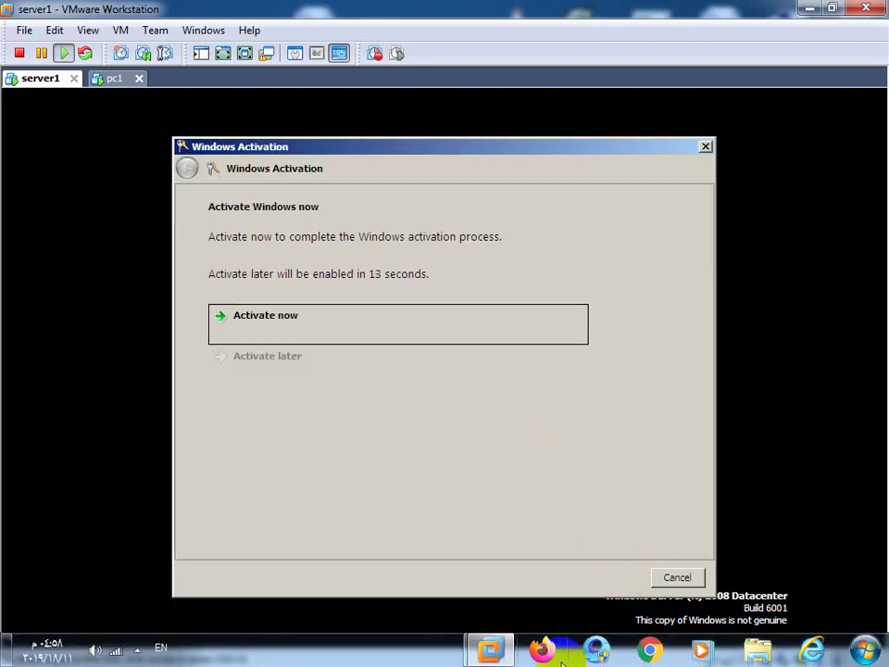
{"action": "left_click", "coordinate": [137, 651]}
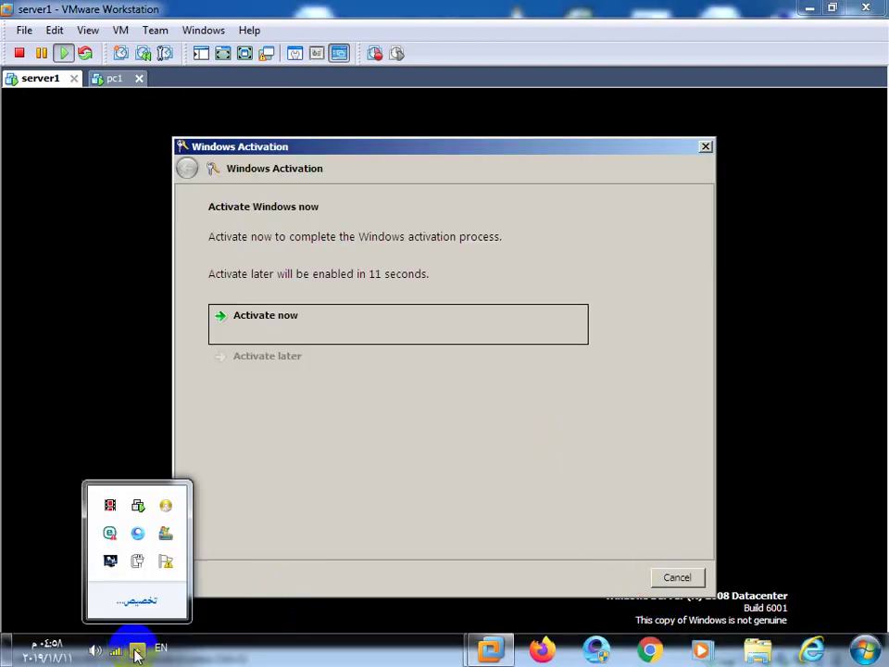